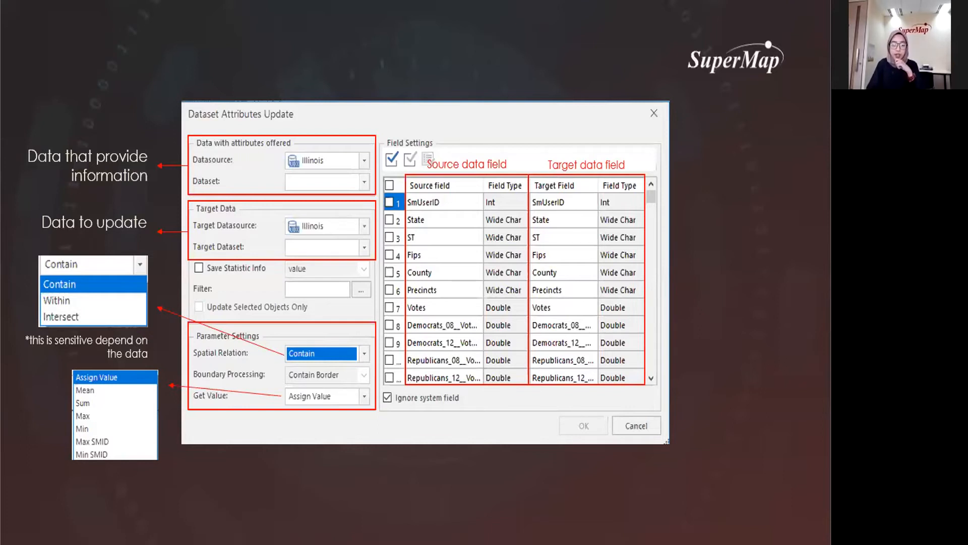
Step: Reveal the example text on the Dataset Attributes Update slide and switch to SuperMap iDesktop
{"action": "key", "text": "Right"}
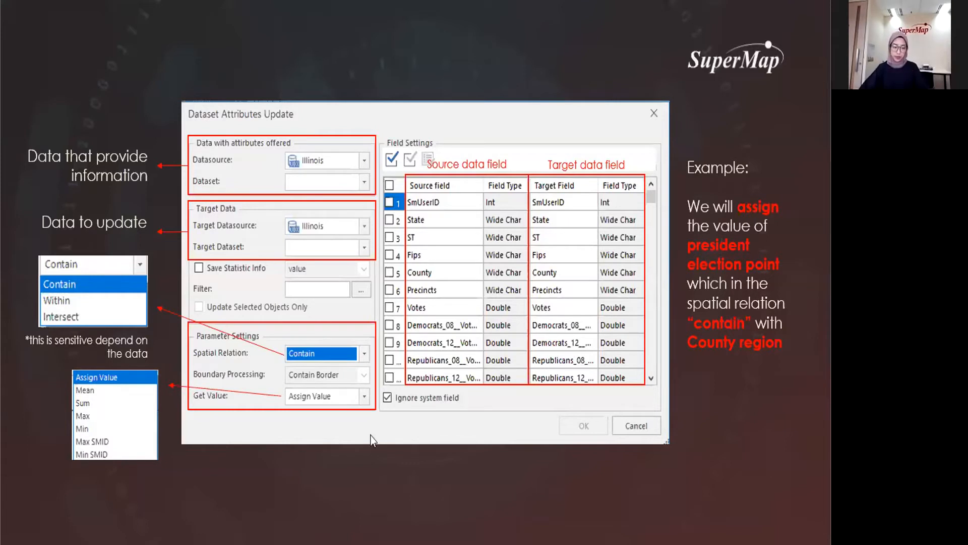
{"action": "key", "text": "alt+Tab"}
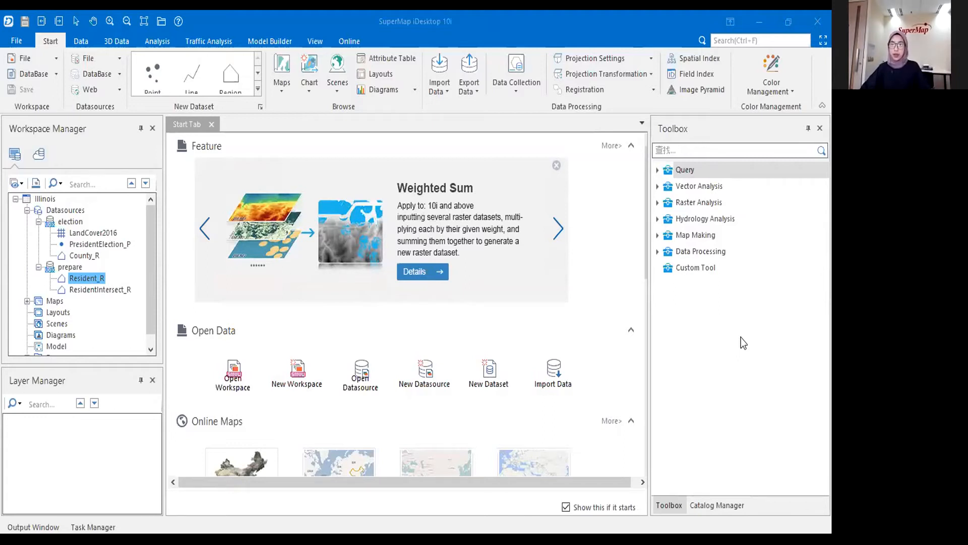
Step: Collapse the prepare datasource and view the available options for opening or creating datasources
{"action": "left_click", "coordinate": [539, 312]}
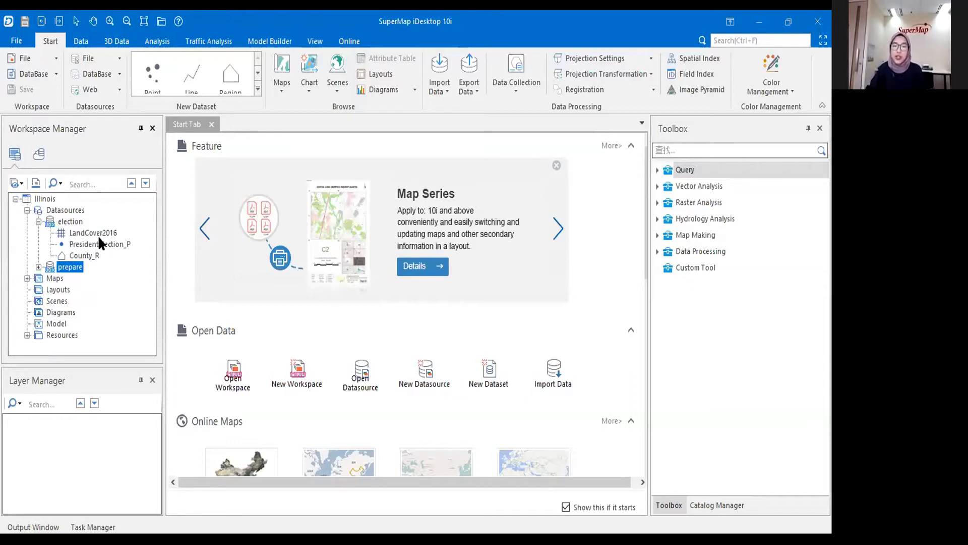
{"action": "right_click", "coordinate": [77, 214]}
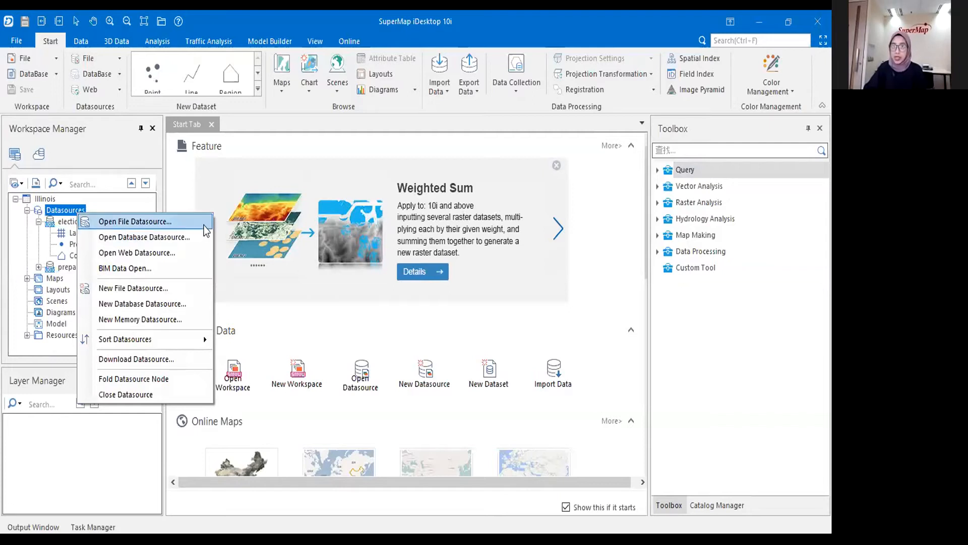
{"action": "left_click", "coordinate": [260, 16]}
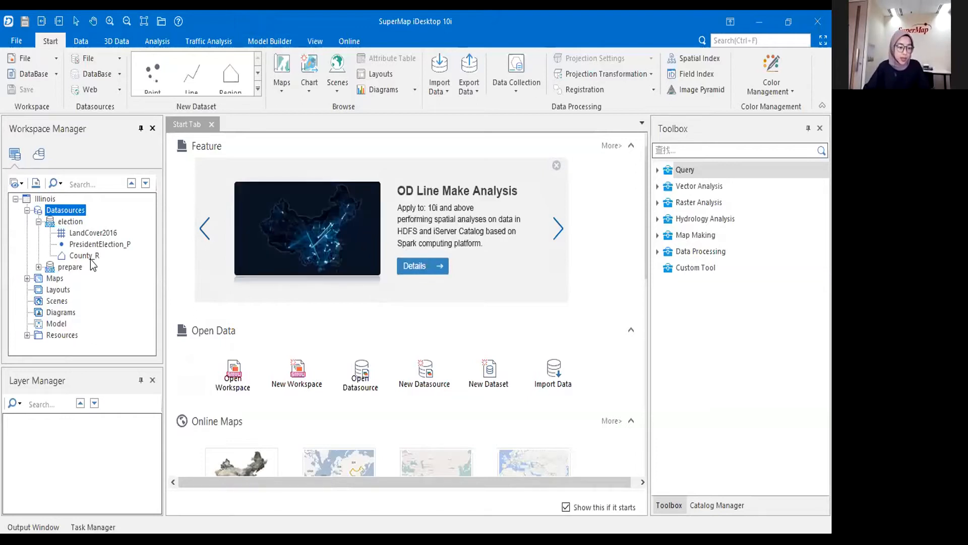
Step: Display the County_R regions from the election datasource in a new map and overlay the PresidentElection_P points
{"action": "left_click_drag", "start_coordinate": [87, 260], "coordinate": [245, 314]}
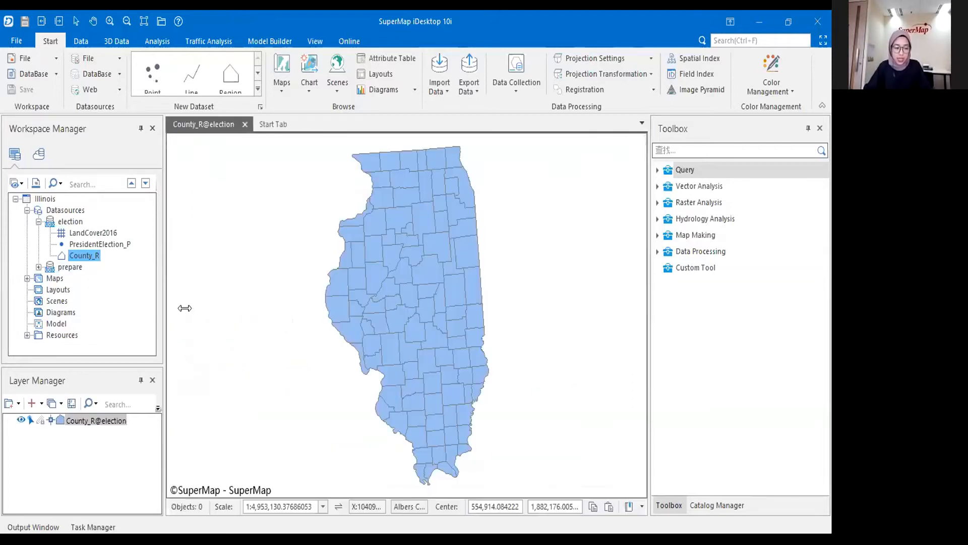
{"action": "left_click_drag", "start_coordinate": [98, 245], "coordinate": [364, 280]}
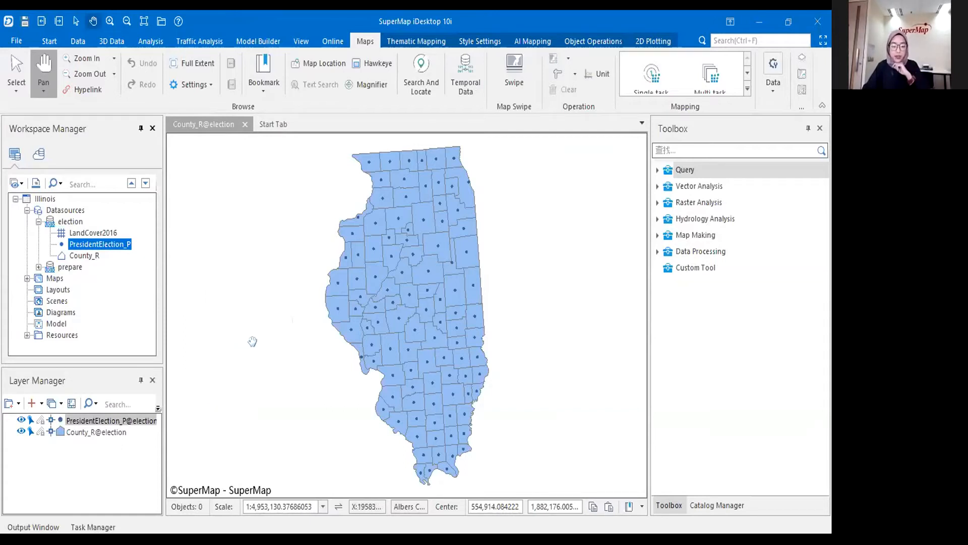
{"action": "scroll", "coordinate": [492, 216], "scroll_direction": "up", "scroll_amount": 3}
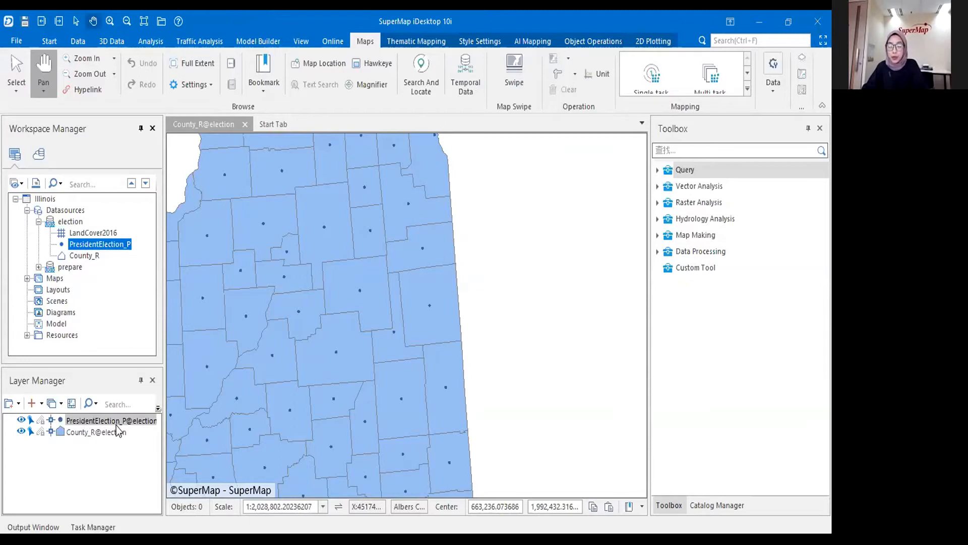
Step: Open the attribute tables of the County_R and PresidentElection_P datasets
{"action": "right_click", "coordinate": [95, 256]}
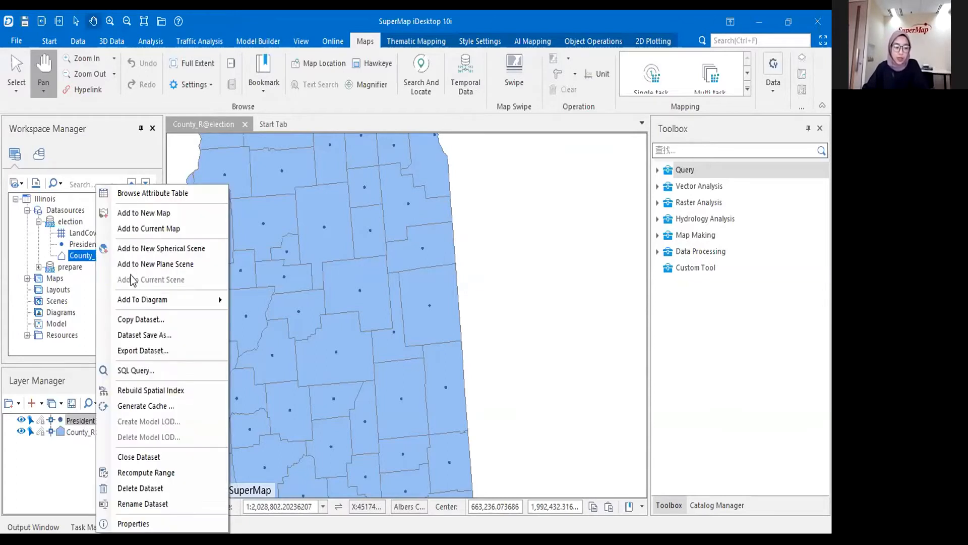
{"action": "left_click", "coordinate": [158, 193]}
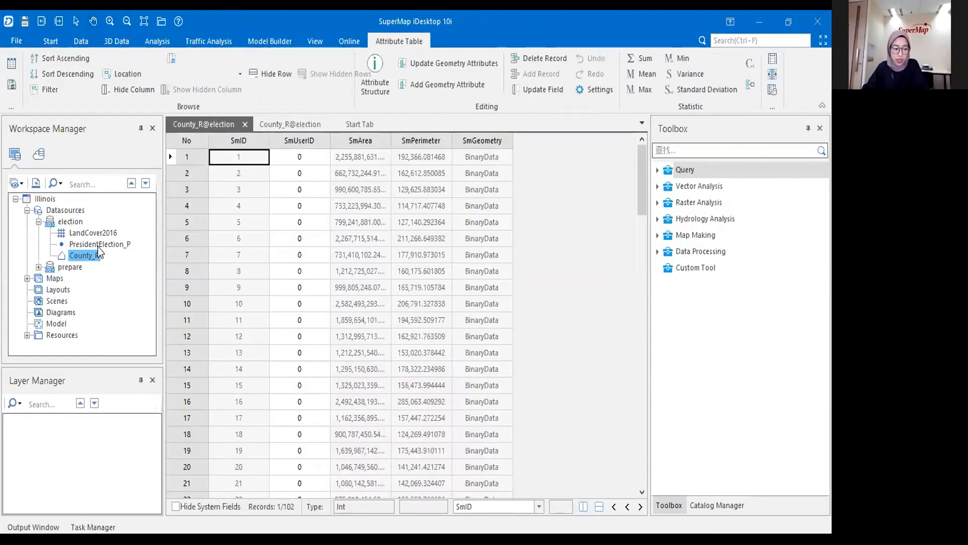
{"action": "right_click", "coordinate": [100, 244]}
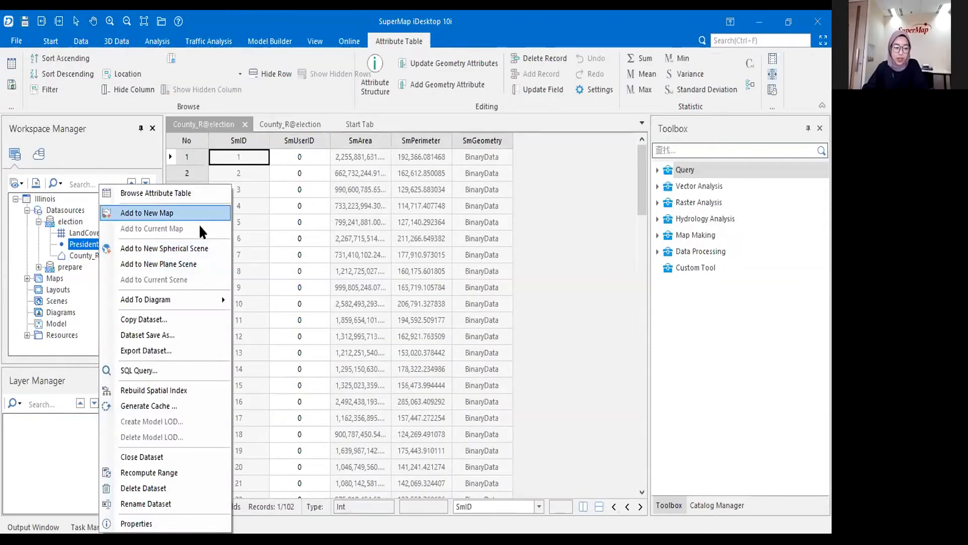
{"action": "left_click", "coordinate": [212, 193]}
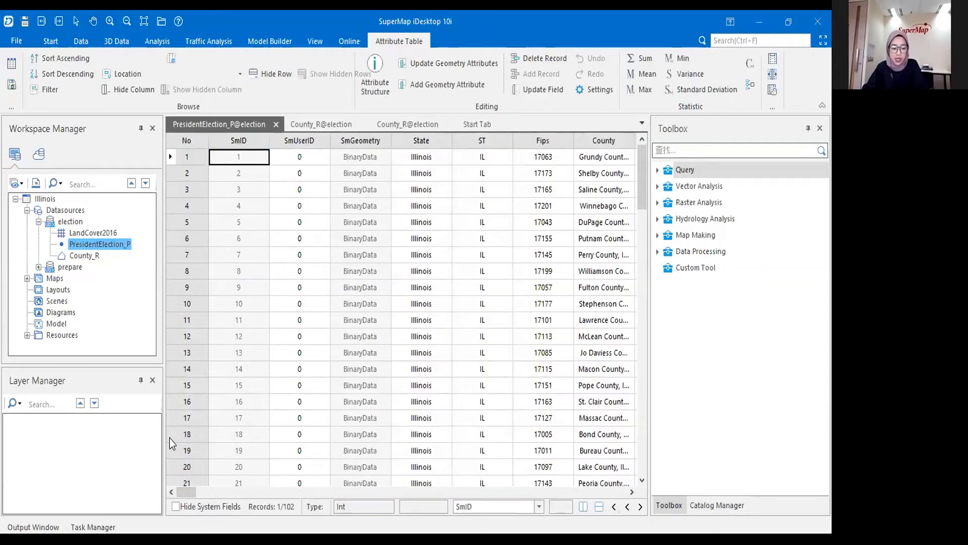
Step: Examine the election, vote and demographic fields across the whole PresidentElection_P attribute table
{"action": "scroll", "coordinate": [170, 438], "scroll_direction": "right", "scroll_amount": 1}
{"action": "scroll", "coordinate": [169, 439], "scroll_direction": "right", "scroll_amount": 7}
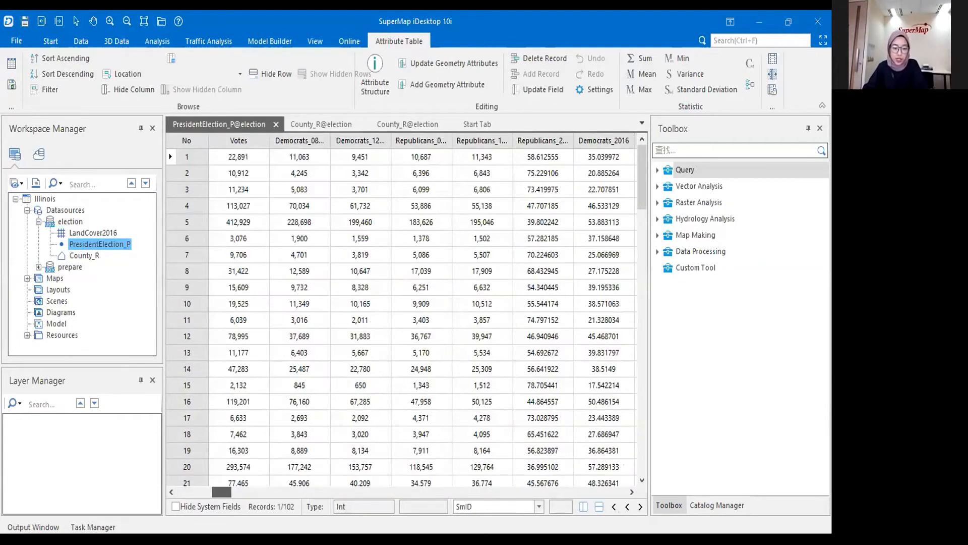
{"action": "scroll", "coordinate": [401, 312], "scroll_direction": "right", "scroll_amount": 5}
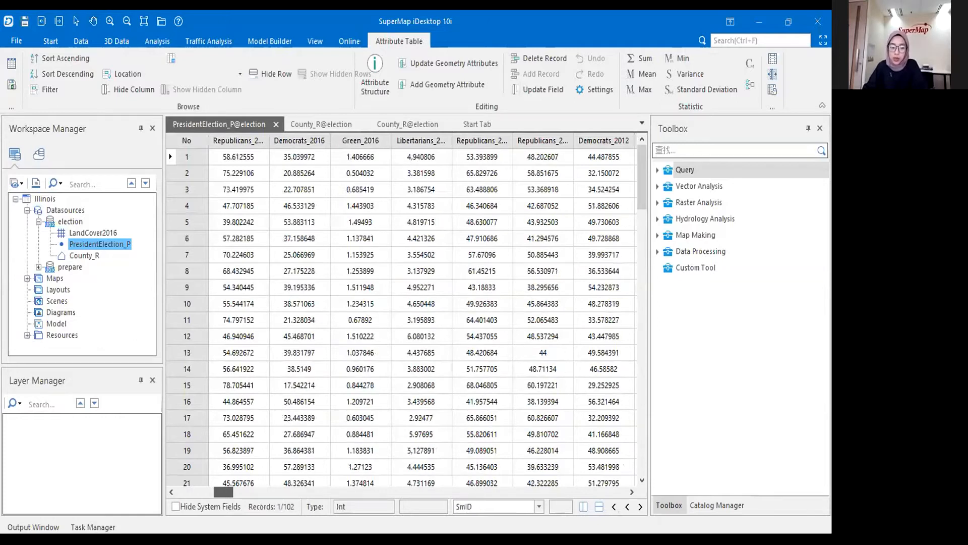
{"action": "scroll", "coordinate": [401, 313], "scroll_direction": "right", "scroll_amount": 7}
{"action": "scroll", "coordinate": [401, 312], "scroll_direction": "right", "scroll_amount": 7}
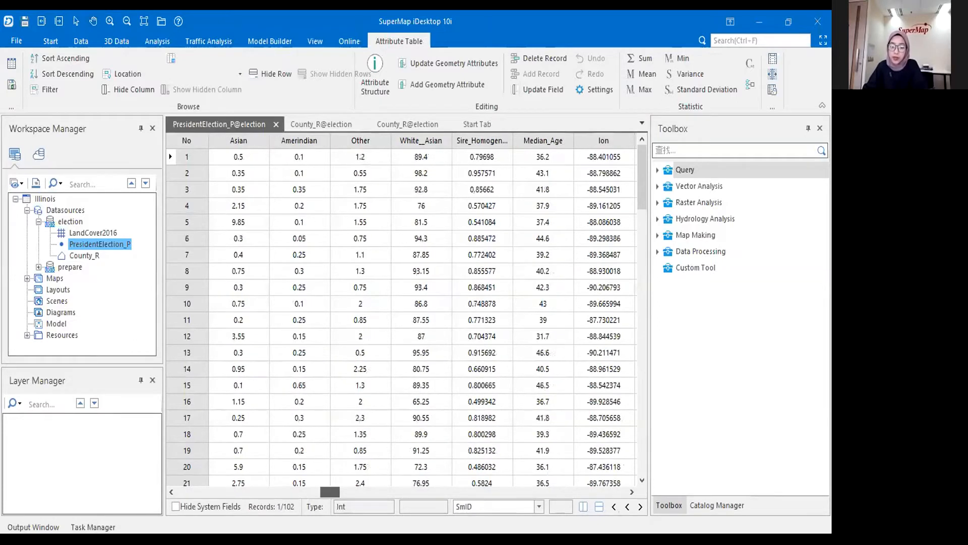
{"action": "scroll", "coordinate": [401, 312], "scroll_direction": "right", "scroll_amount": 20}
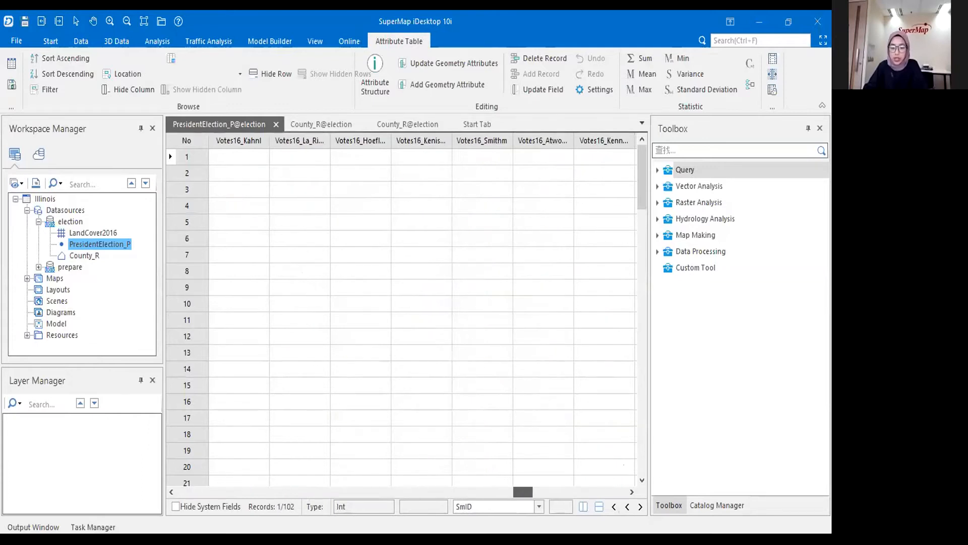
{"action": "scroll", "coordinate": [401, 313], "scroll_direction": "right", "scroll_amount": 7}
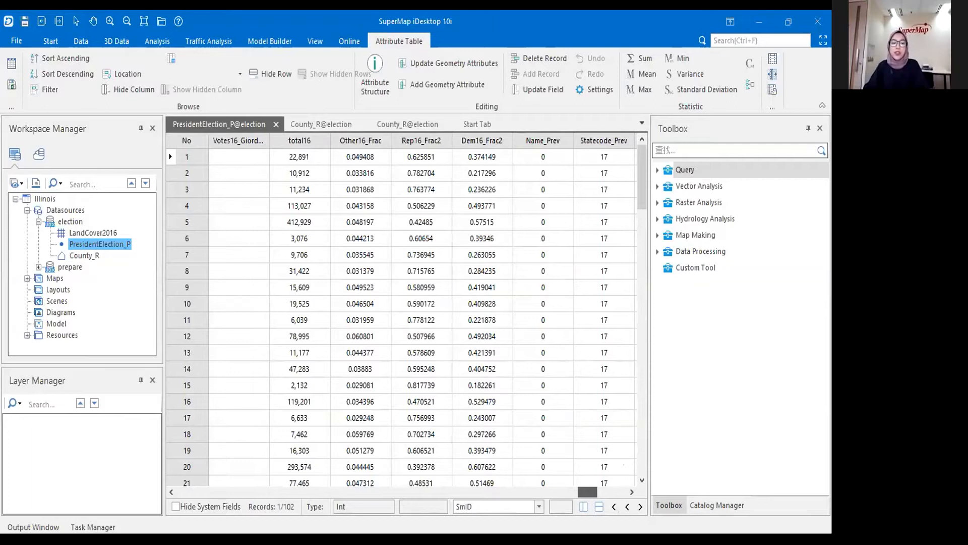
{"action": "scroll", "coordinate": [403, 312], "scroll_direction": "right", "scroll_amount": 5}
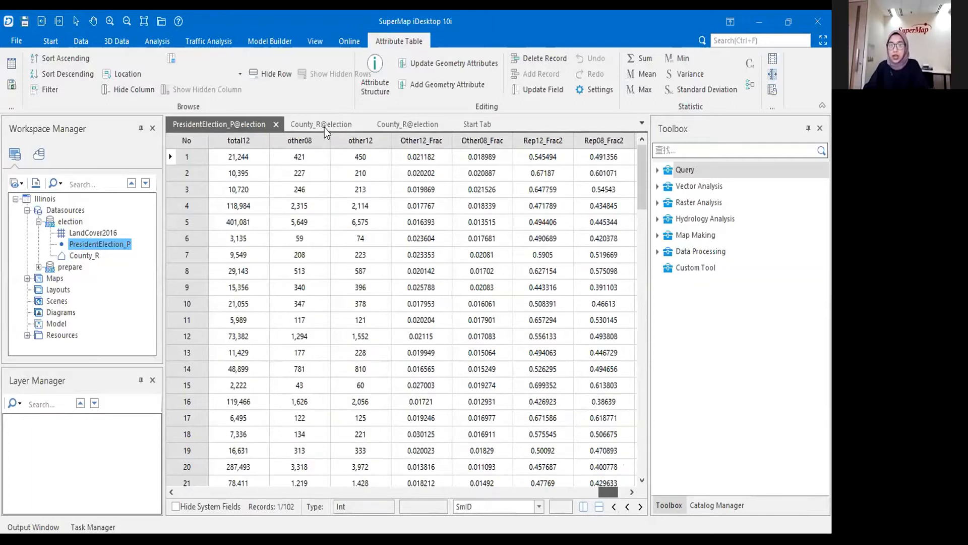
{"action": "scroll", "coordinate": [367, 211], "scroll_direction": "right", "scroll_amount": 4}
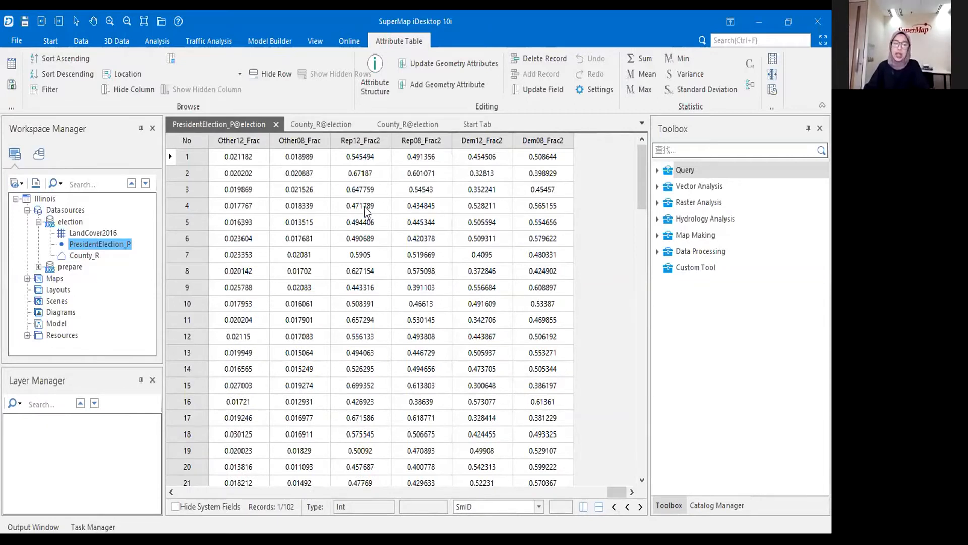
Step: Review the County_R attribute table for comparison and close both attribute tables to return to the map
{"action": "left_click", "coordinate": [305, 126]}
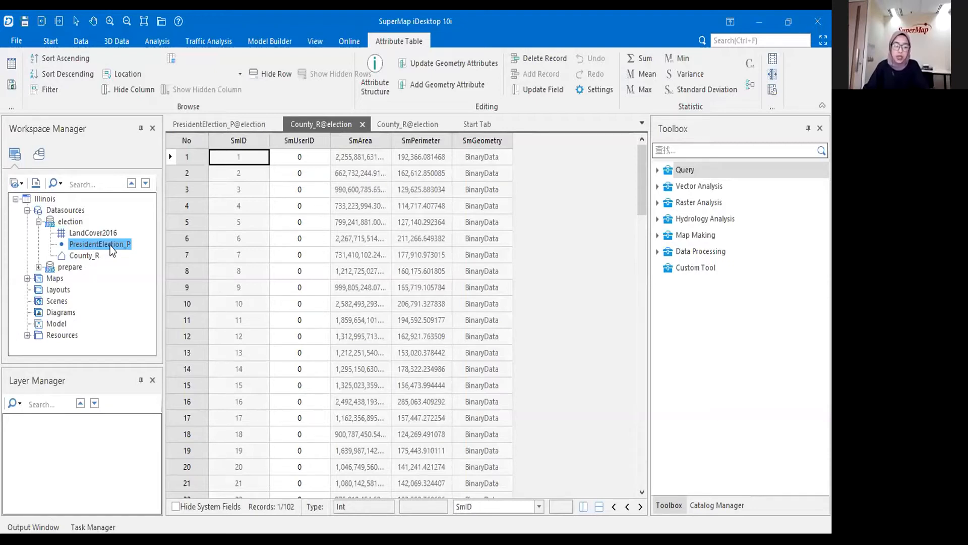
{"action": "left_click", "coordinate": [363, 125]}
{"action": "left_click", "coordinate": [268, 128]}
{"action": "left_click", "coordinate": [274, 125]}
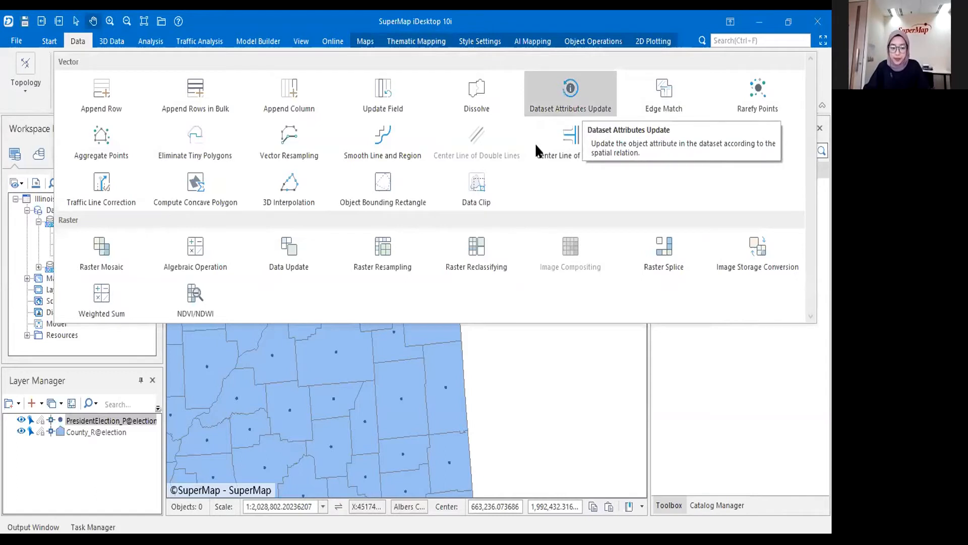
Step: Start Dataset Attributes Update with PresidentElection_P as the source and County_R as the target, and set the spatial relation to Intersect
{"action": "left_click", "coordinate": [146, 403]}
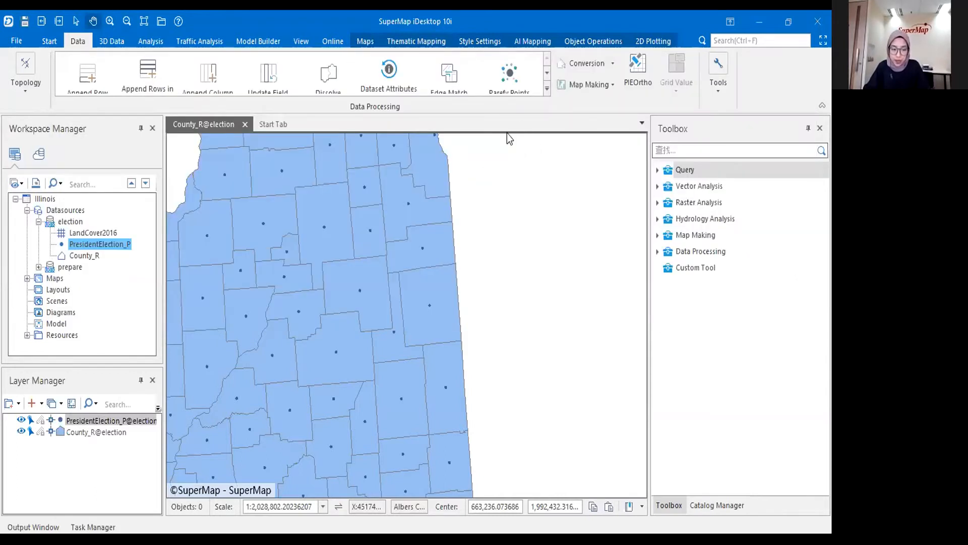
{"action": "left_click_drag", "start_coordinate": [318, 122], "coordinate": [302, 131]}
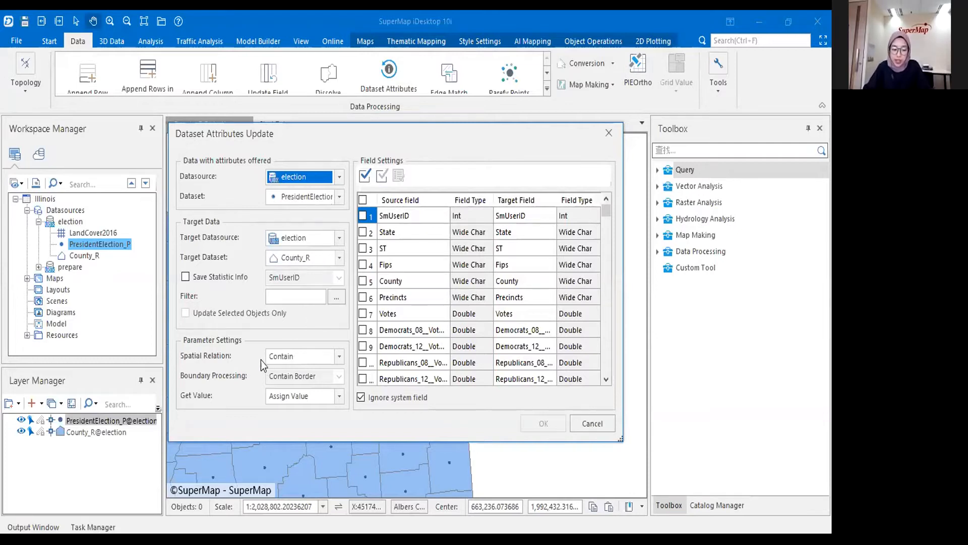
{"action": "left_click", "coordinate": [319, 360]}
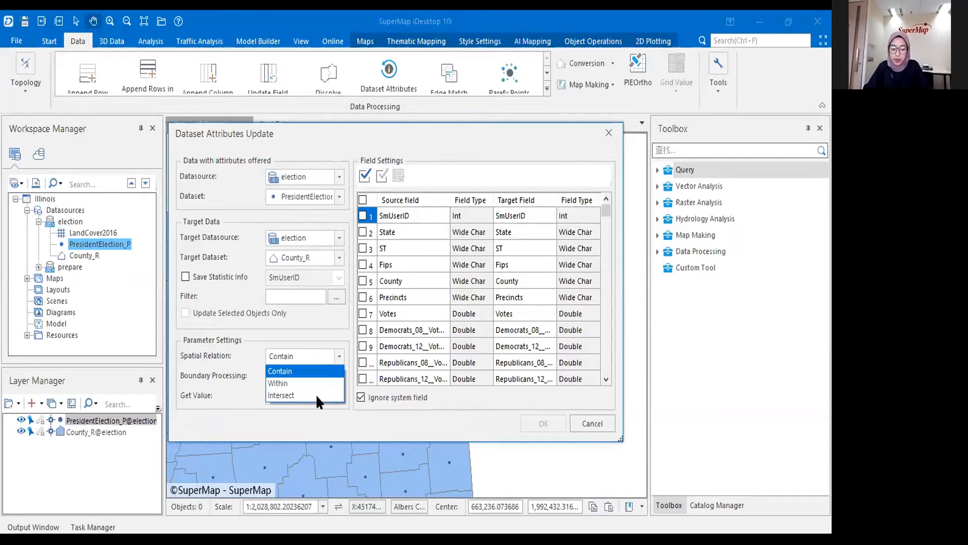
{"action": "left_click", "coordinate": [318, 396]}
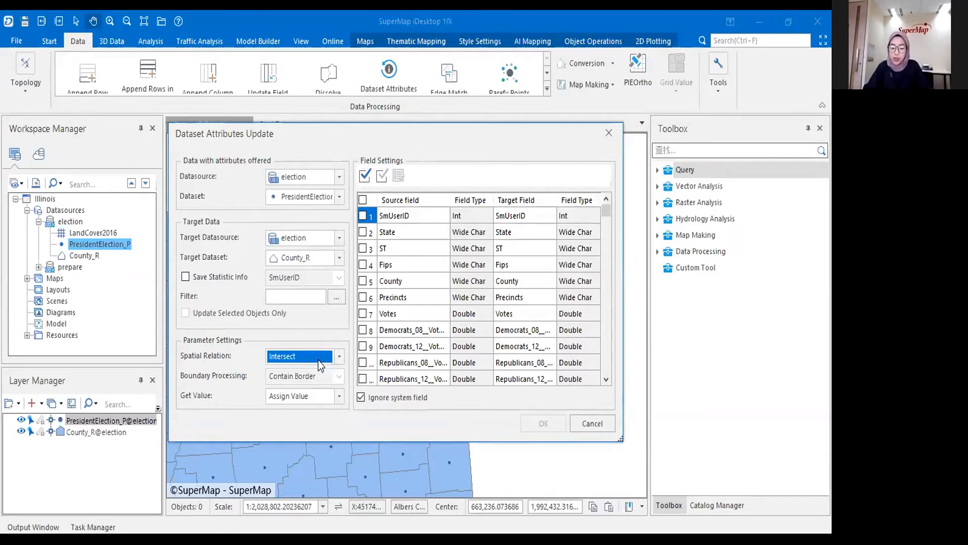
{"action": "left_click", "coordinate": [319, 360]}
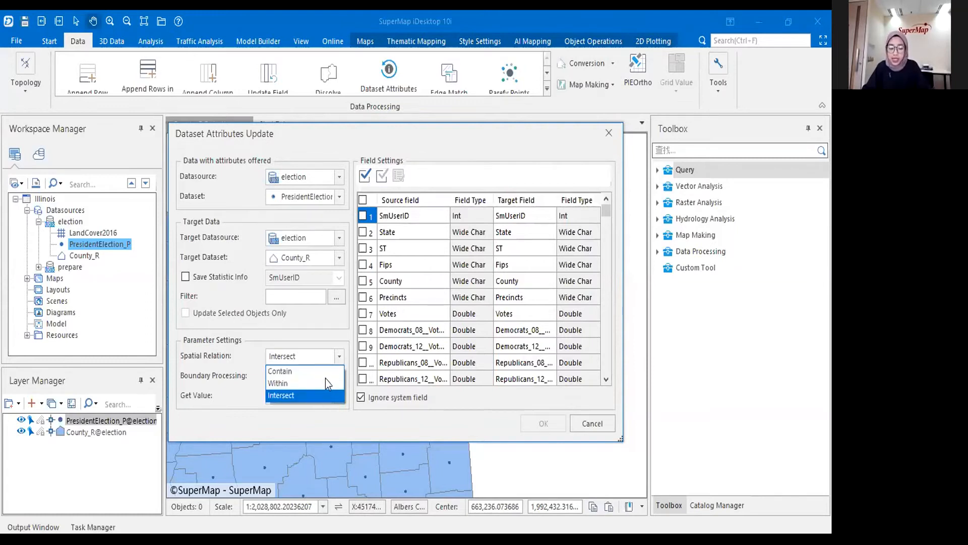
{"action": "left_click", "coordinate": [369, 350]}
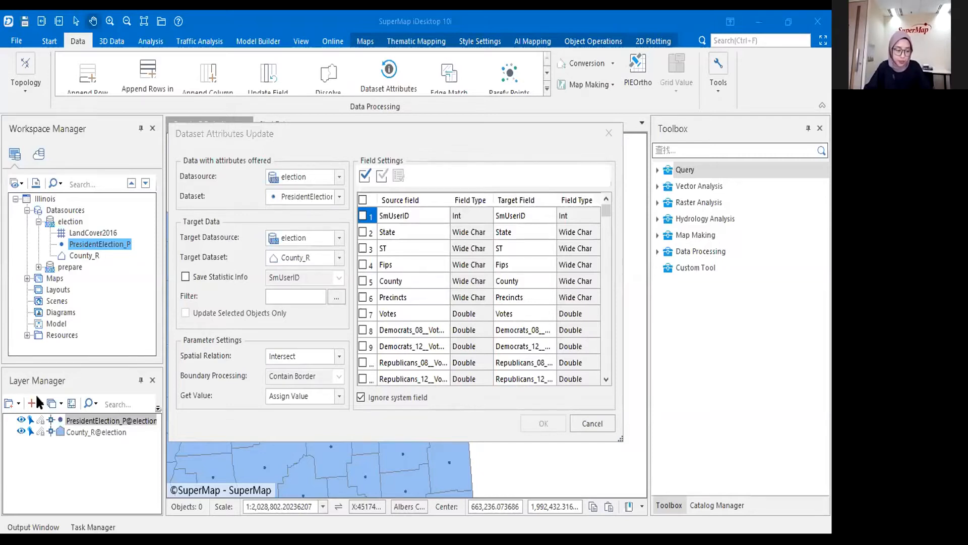
Step: Switch to the PowerPoint presentation and show the Spatial Relation slide with its Intersect table in the slide show
{"action": "key", "text": "alt+Tab"}
{"action": "scroll", "coordinate": [44, 302], "scroll_direction": "down", "scroll_amount": 5}
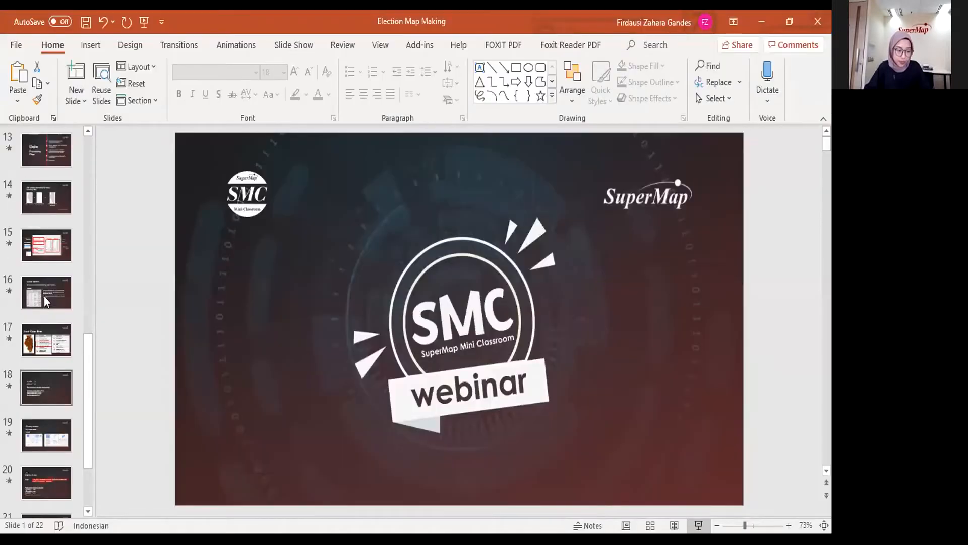
{"action": "left_click", "coordinate": [43, 298]}
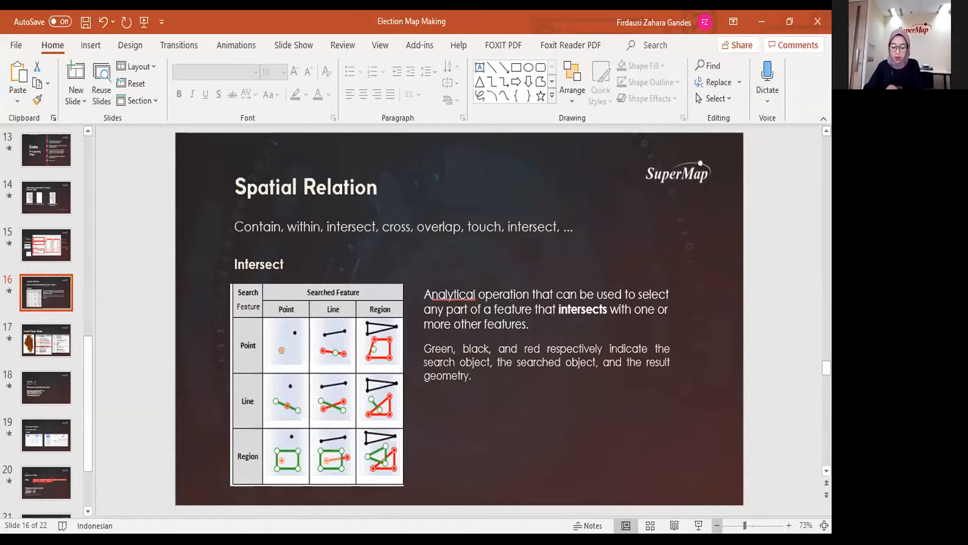
{"action": "key", "text": "alt+Tab"}
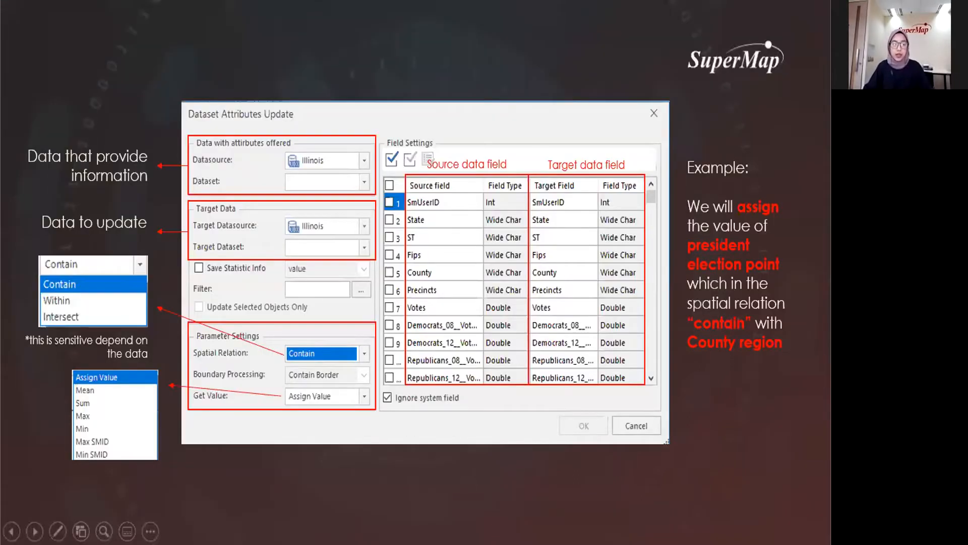
{"action": "key", "text": "Right"}
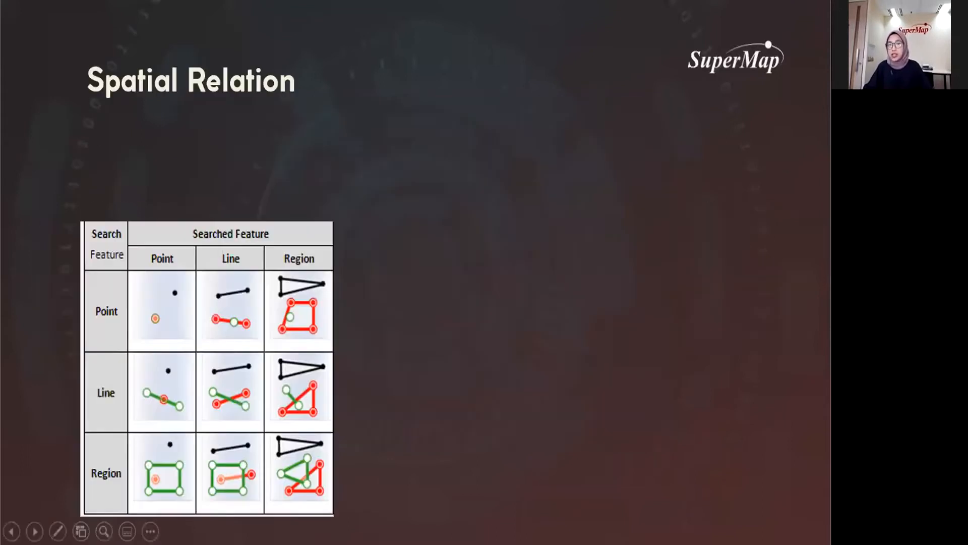
{"action": "key", "text": "Right"}
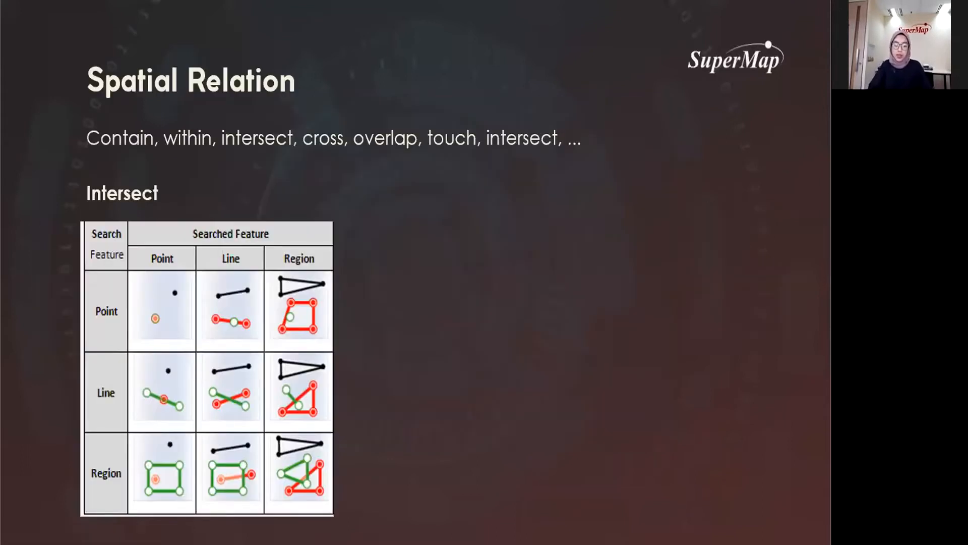
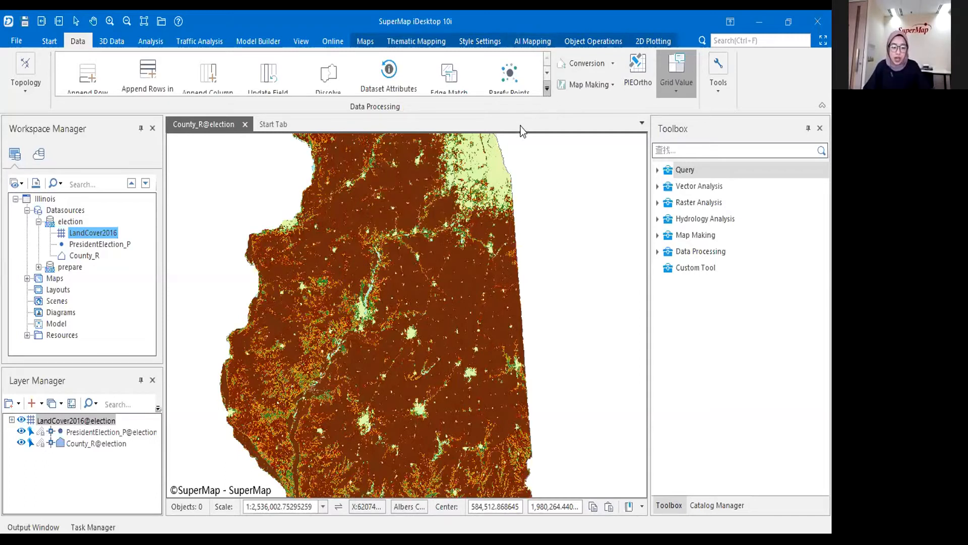
Step: Start a raster algebraic operation and begin its Con expression with the condition [election.LandCover2016] == 22
{"action": "left_click", "coordinate": [211, 259]}
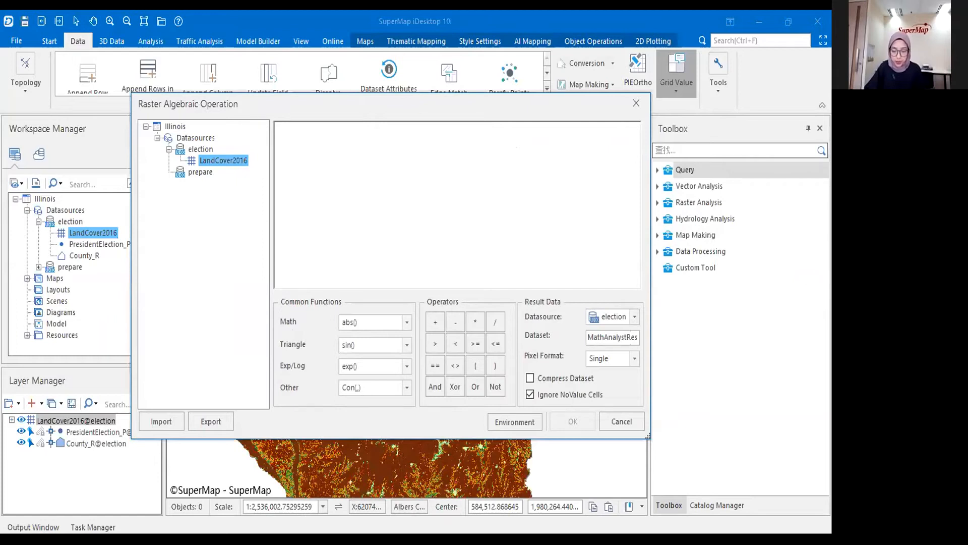
{"action": "key", "text": "alt+Tab"}
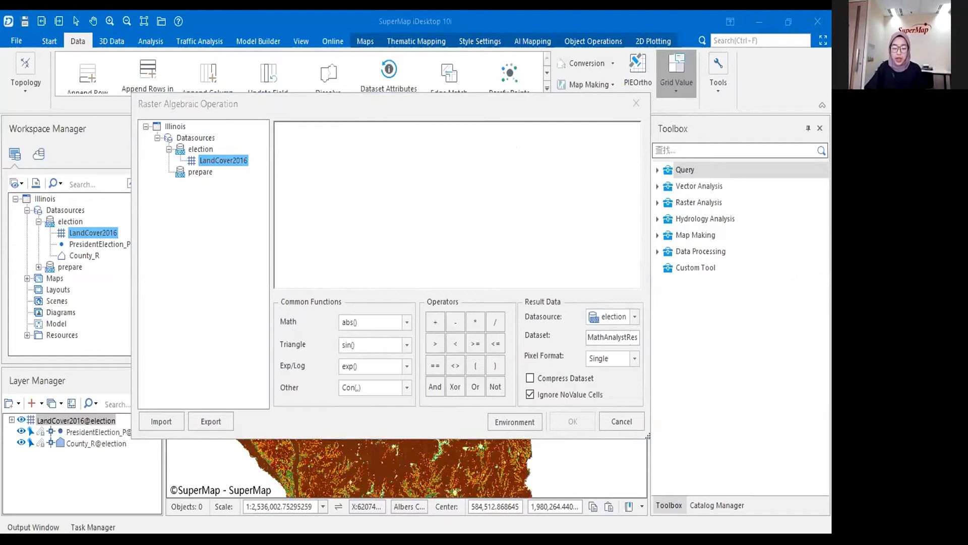
{"action": "left_click", "coordinate": [427, 167]}
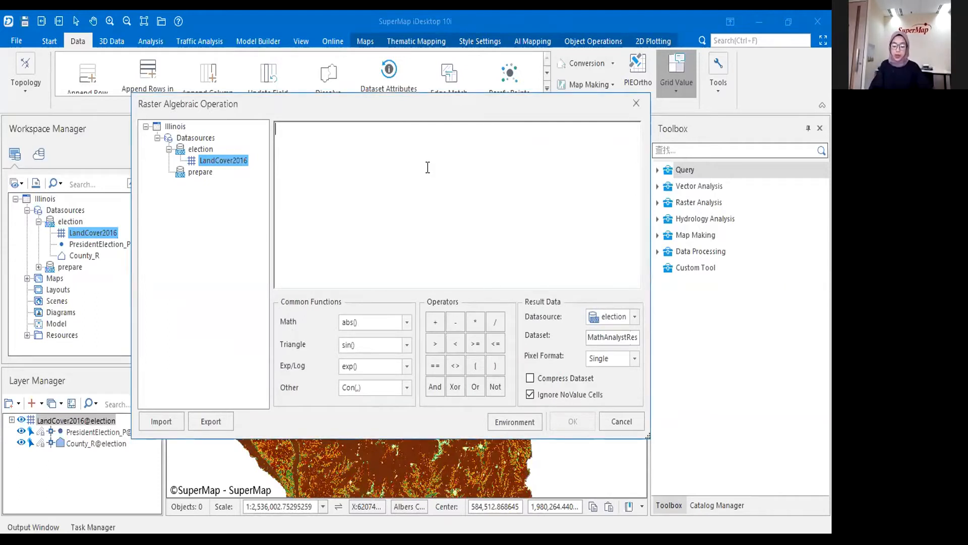
{"action": "type", "text": "Con("}
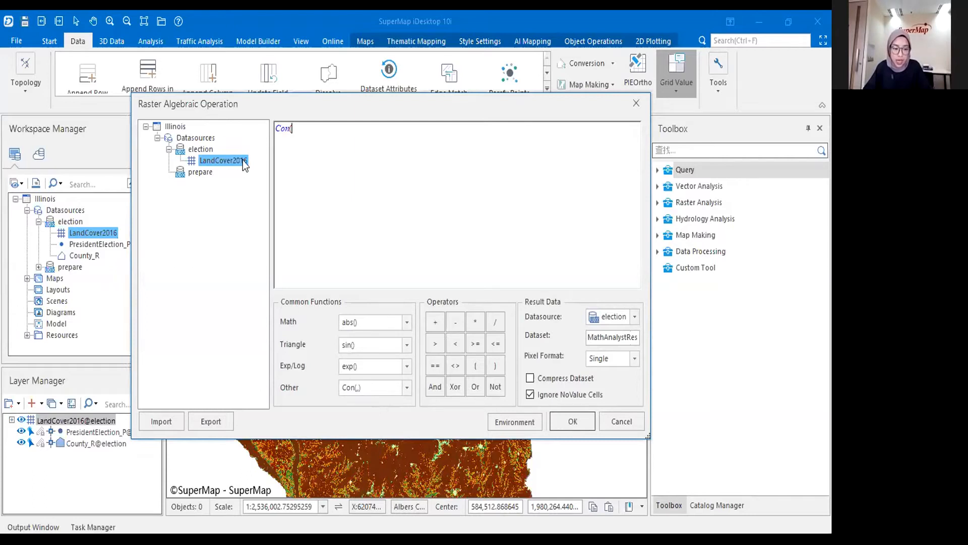
{"action": "double_click", "coordinate": [242, 162]}
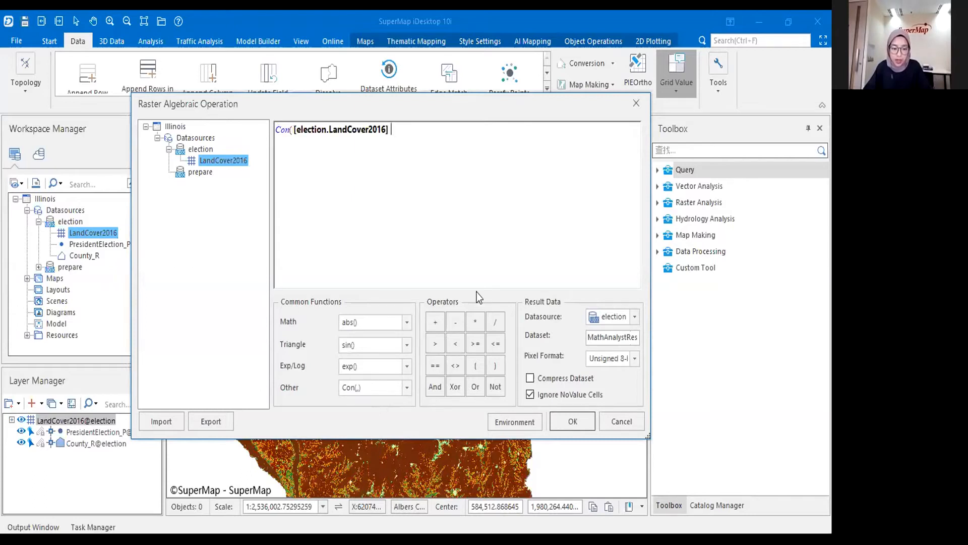
{"action": "left_click", "coordinate": [437, 374]}
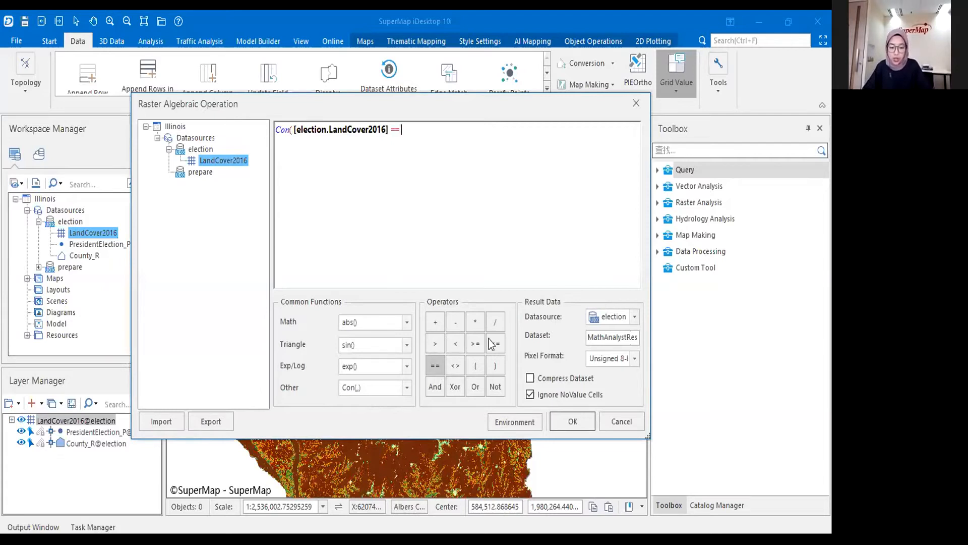
{"action": "type", "text": "22"}
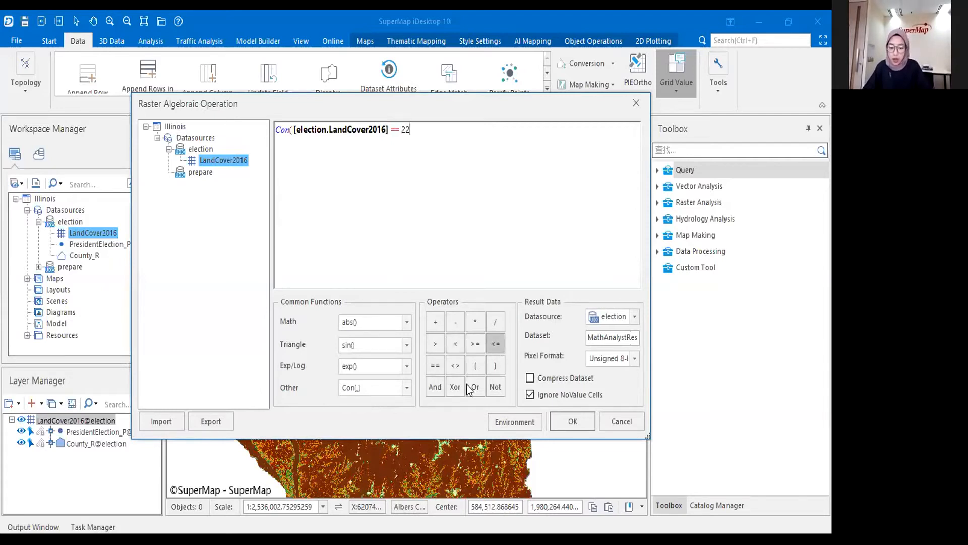
Step: Add the alternative conditions [election.LandCover2016] == 23 and [election.LandCover2016] == 24 to the expression, separated by the | operator
{"action": "double_click", "coordinate": [219, 160]}
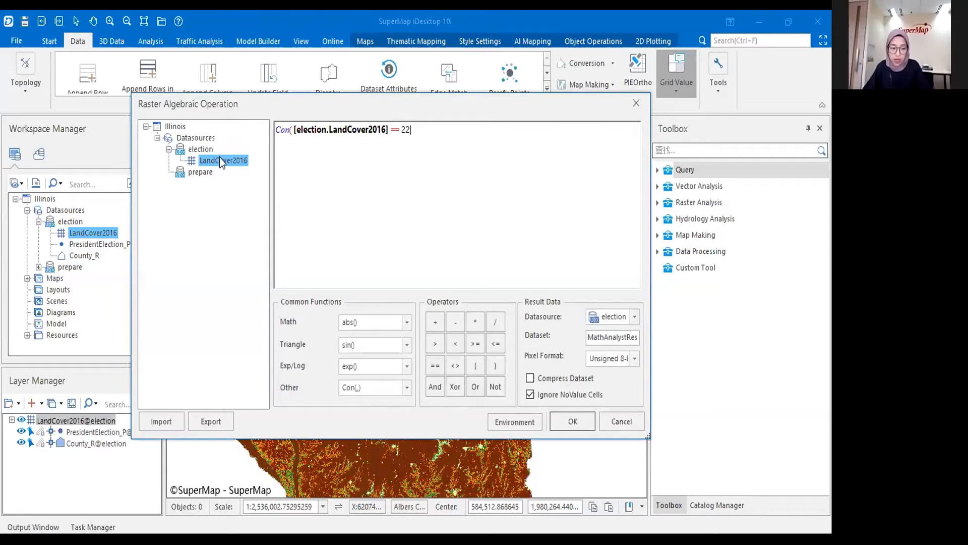
{"action": "left_click", "coordinate": [442, 364]}
{"action": "type", "text": "23"}
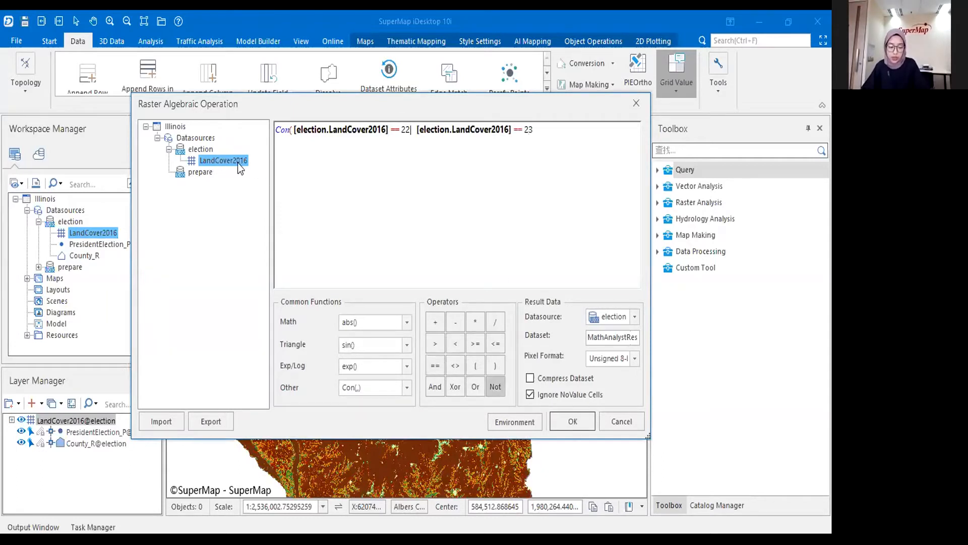
{"action": "double_click", "coordinate": [237, 162]}
{"action": "left_click", "coordinate": [434, 365]}
{"action": "type", "text": "24"}
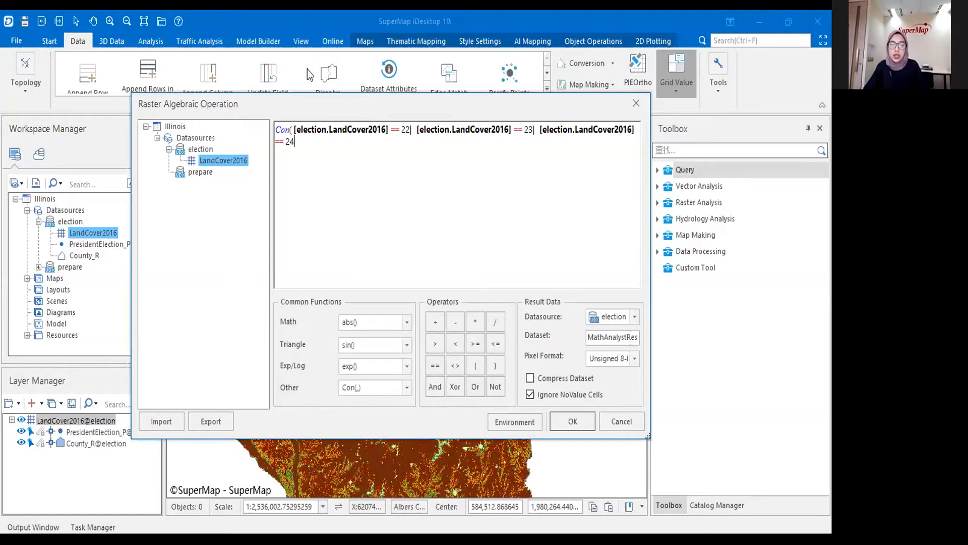
Step: Complete the Con expression with [election.LandCover2016] as the true value and 0 as the false value, and close the parenthesis
{"action": "left_click_drag", "start_coordinate": [219, 107], "coordinate": [240, 88]}
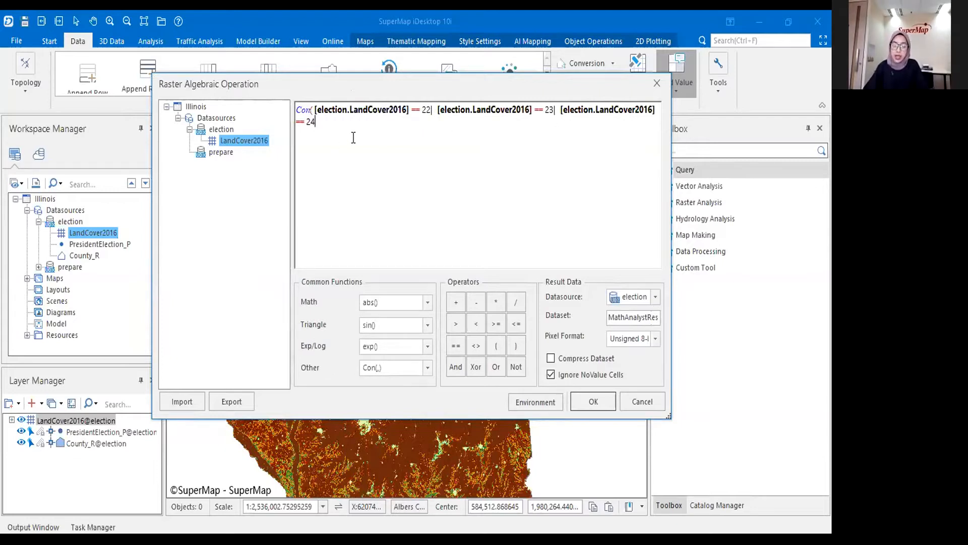
{"action": "type", "text": ","}
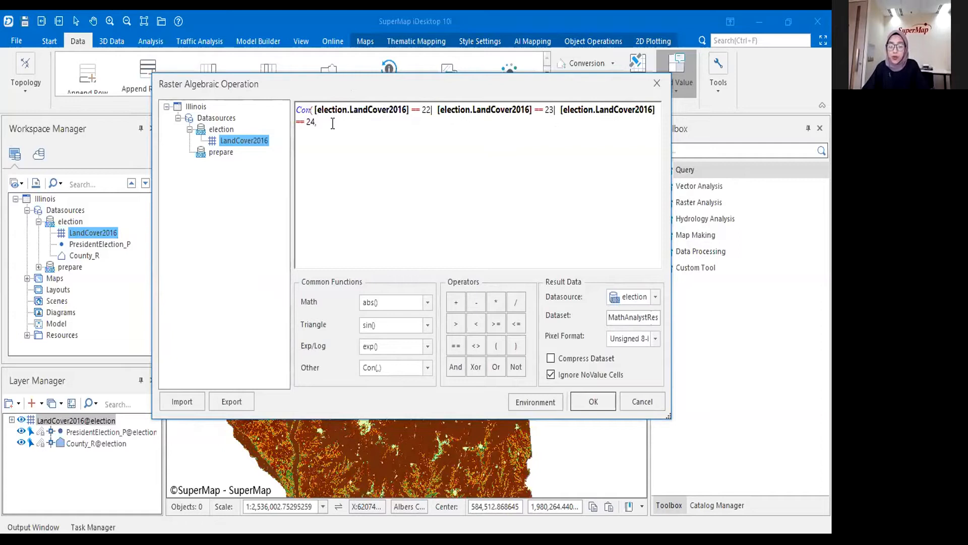
{"action": "left_click_drag", "start_coordinate": [259, 139], "coordinate": [441, 125]}
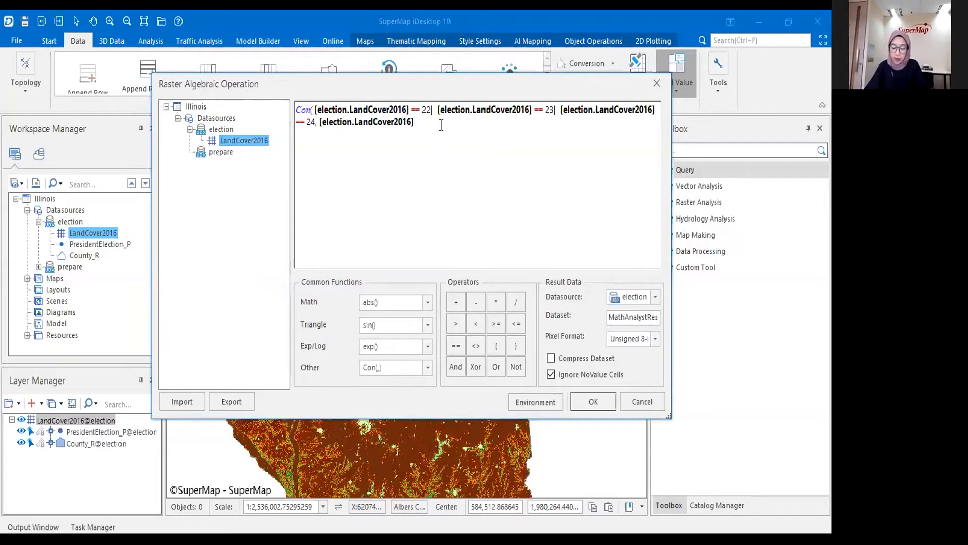
{"action": "type", "text": ","}
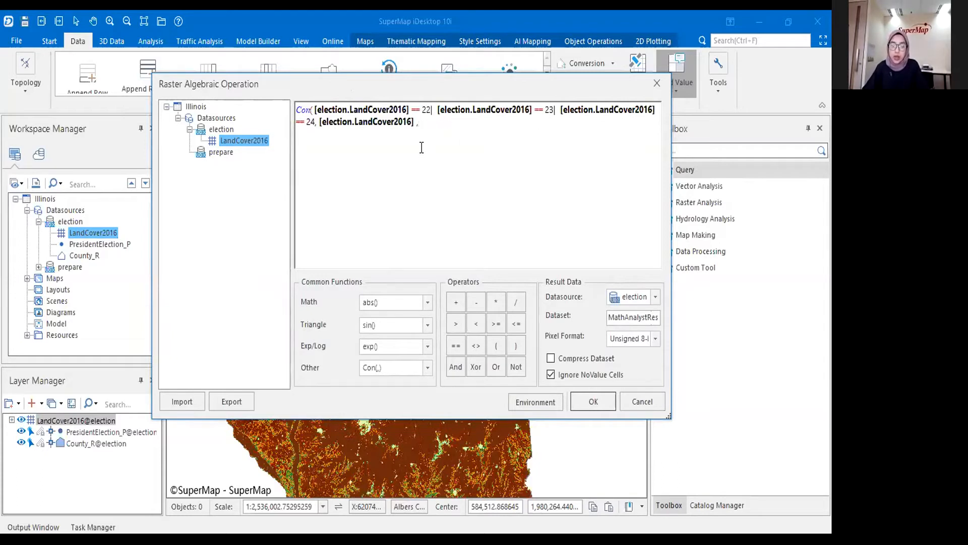
{"action": "type", "text": "0"}
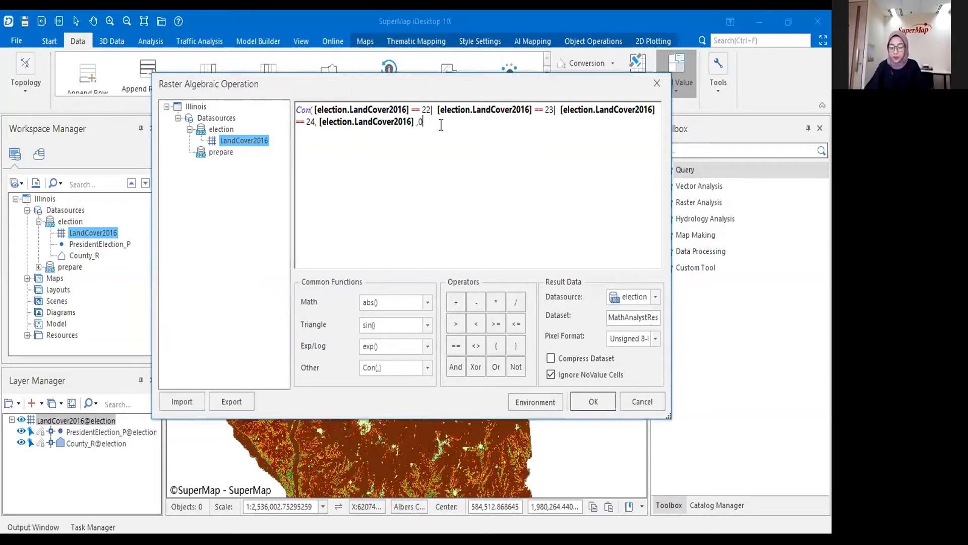
{"action": "type", "text": ")"}
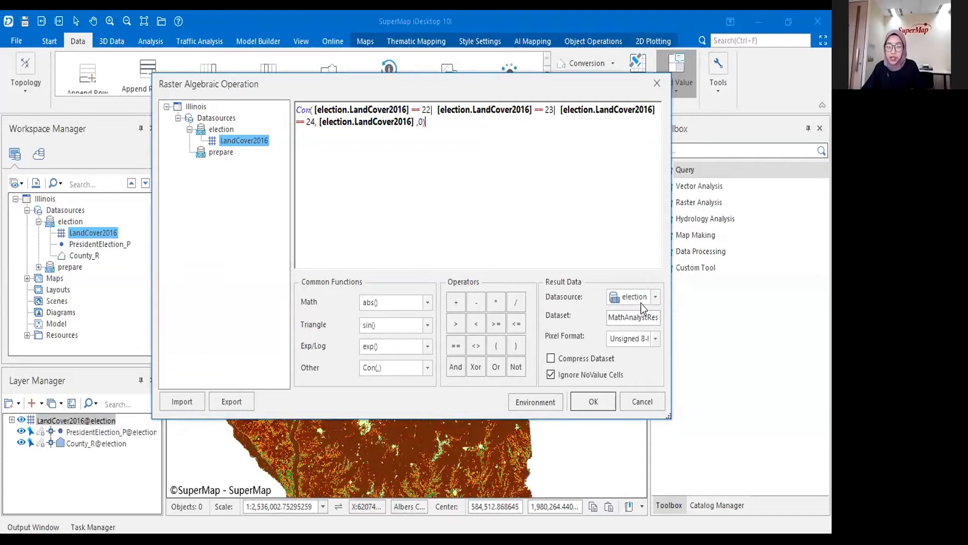
Step: Name the result dataset ResidentRaster in the election datasource and run the raster algebraic operation
{"action": "left_click", "coordinate": [643, 320]}
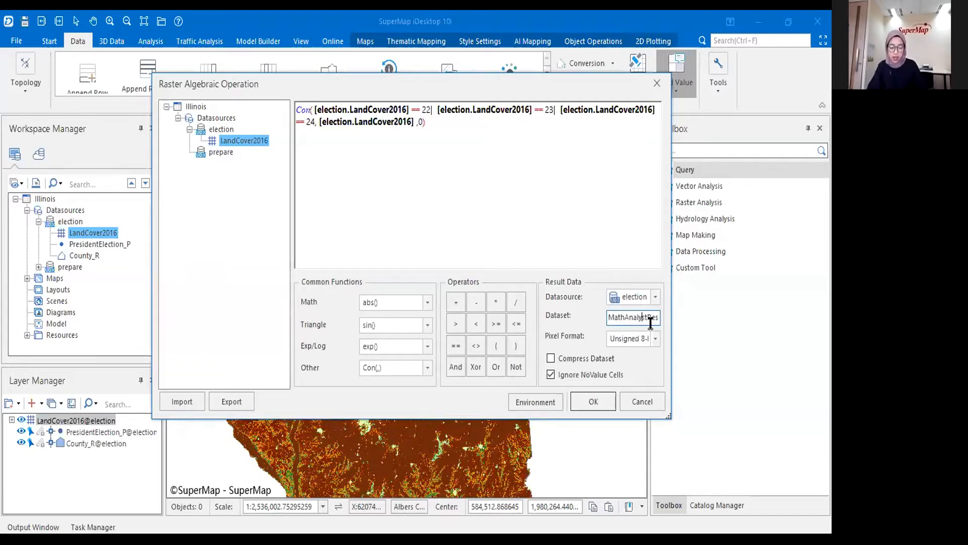
{"action": "double_click", "coordinate": [651, 319]}
{"action": "type", "text": "Re"}
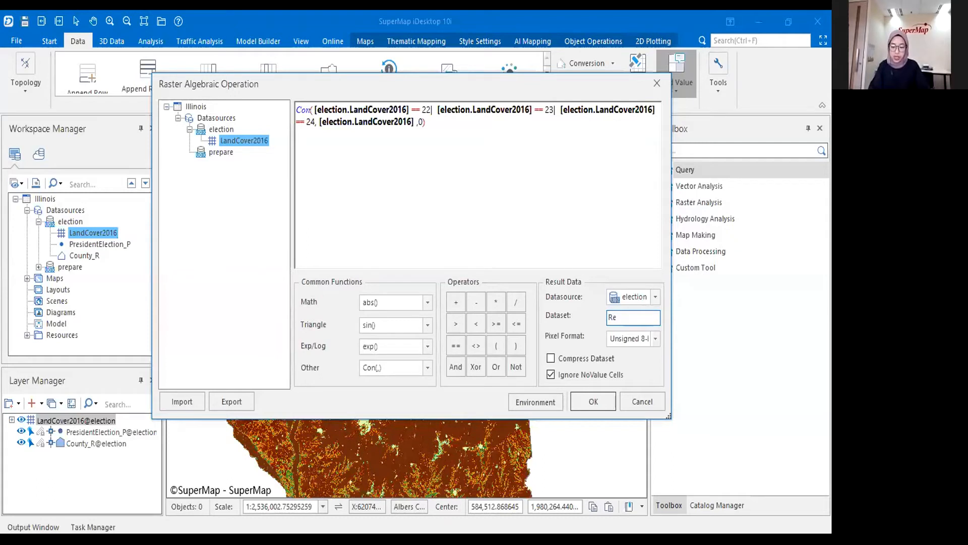
{"action": "type", "text": "sidentRaster"}
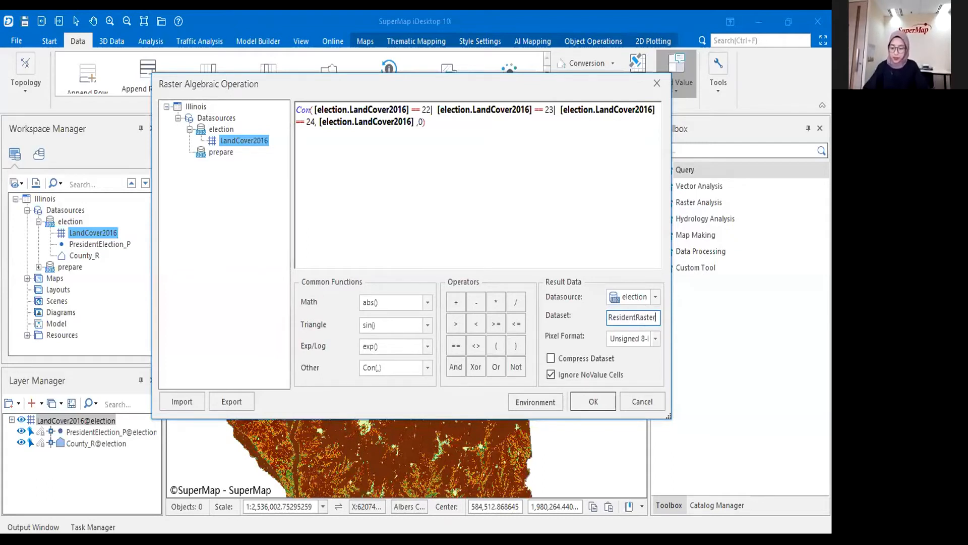
{"action": "left_click", "coordinate": [595, 402]}
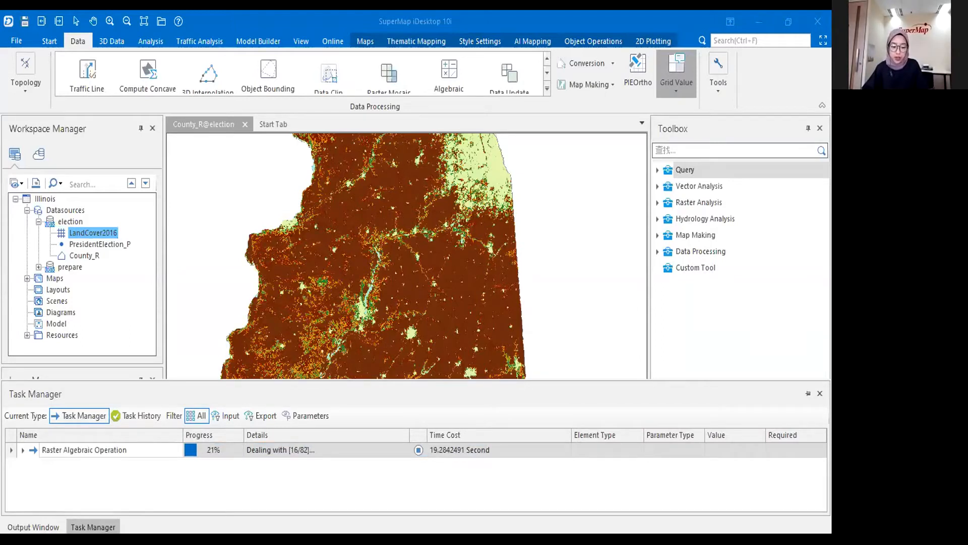
Step: Switch to the presentation to review the Population Density Extraction slide, and return to the map in SuperMap iDesktop
{"action": "key", "text": "alt+Tab"}
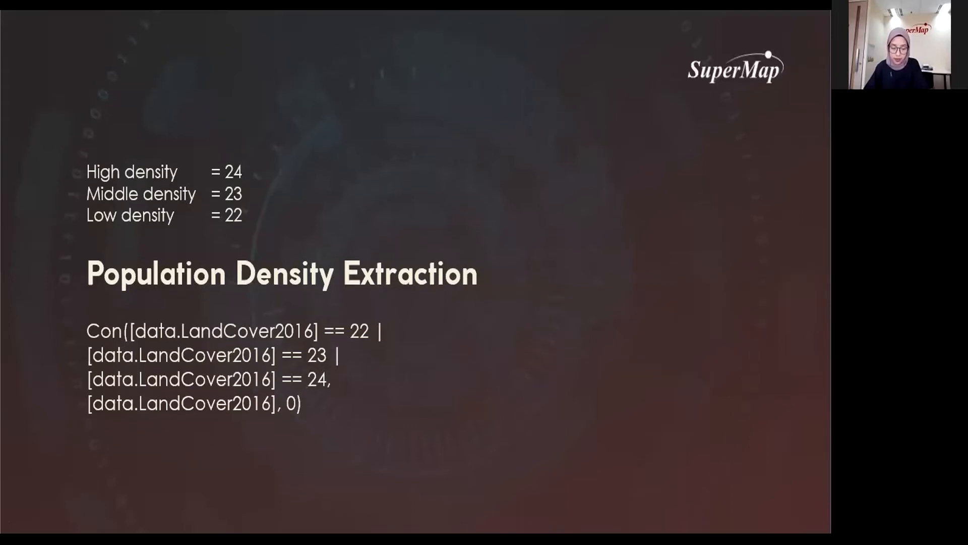
{"action": "key", "text": "alt+Tab"}
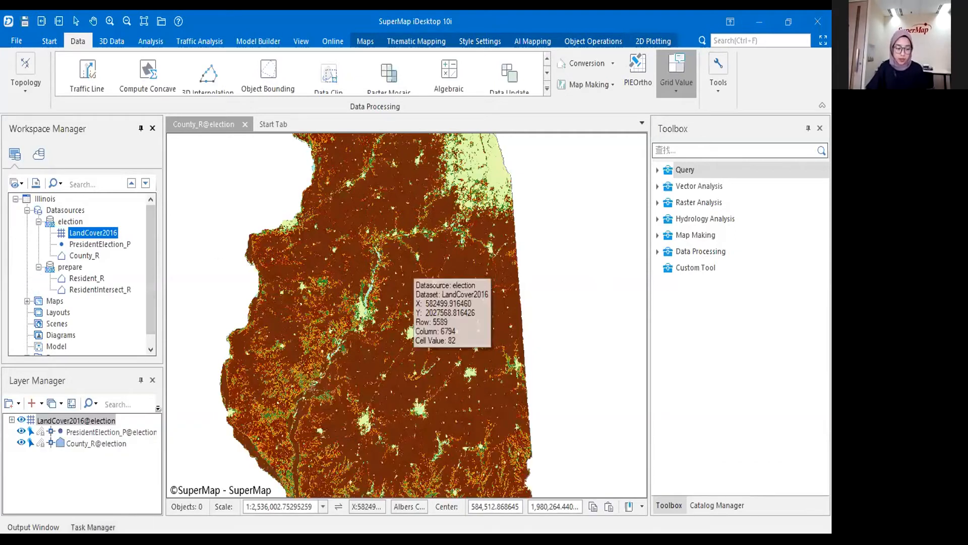
{"action": "scroll", "coordinate": [418, 252], "scroll_direction": "up", "scroll_amount": 2}
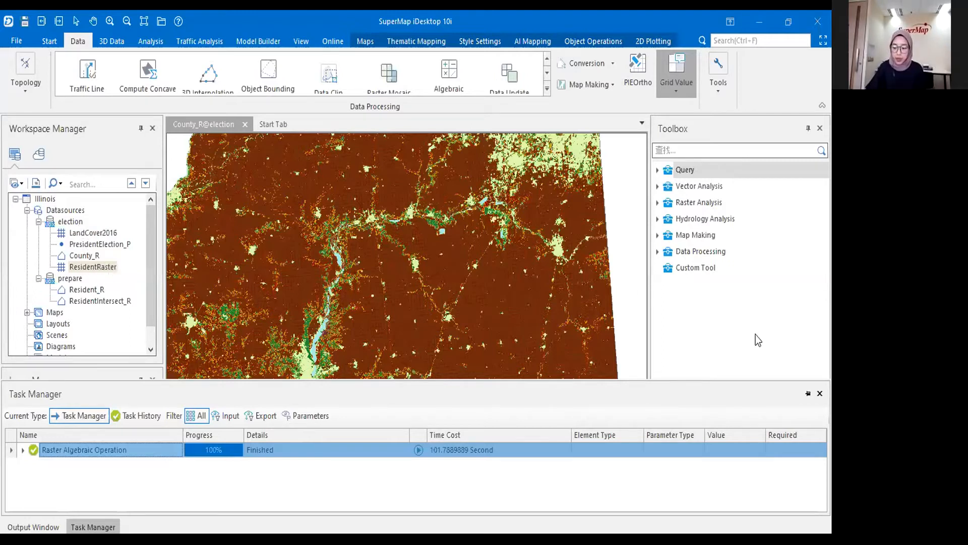
Step: Add the ResidentRaster dataset to the open County_R map with image pyramids built, and inspect its cell values
{"action": "left_click_drag", "start_coordinate": [222, 382], "coordinate": [218, 468]}
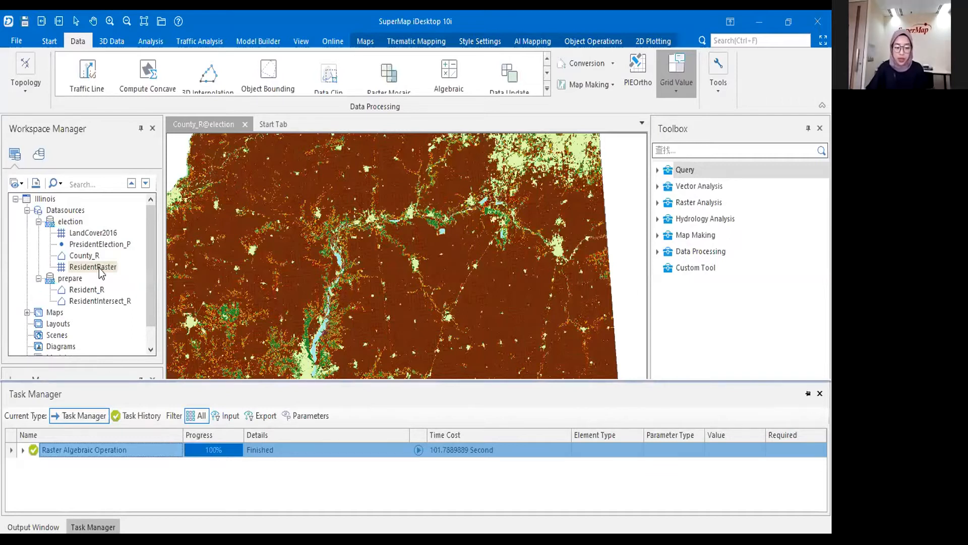
{"action": "left_click_drag", "start_coordinate": [99, 268], "coordinate": [323, 302]}
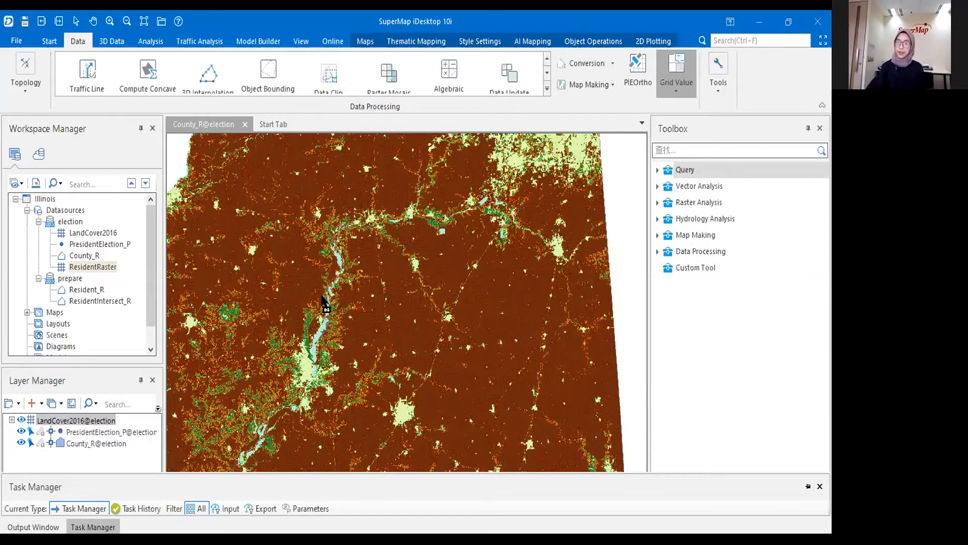
{"action": "left_click_drag", "start_coordinate": [269, 302], "coordinate": [267, 297]}
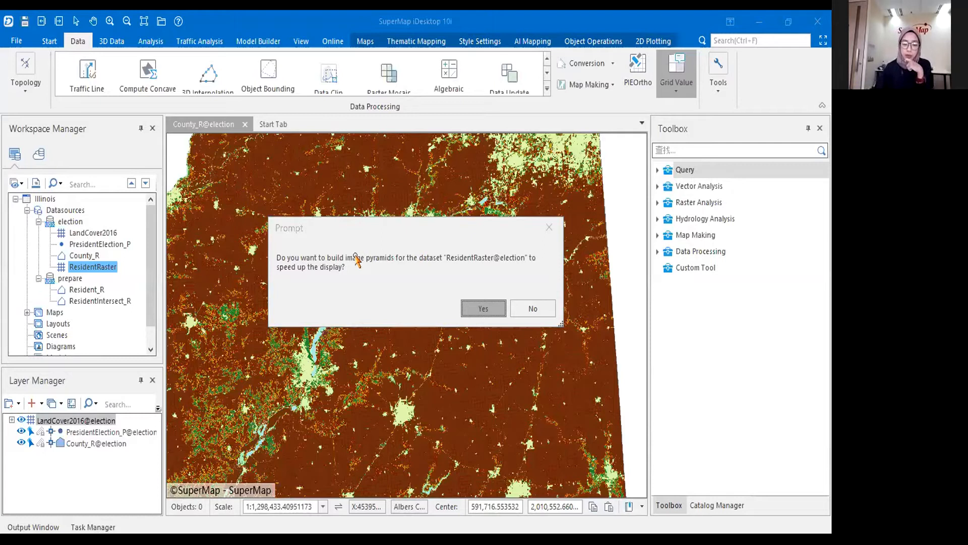
{"action": "key", "text": "Return"}
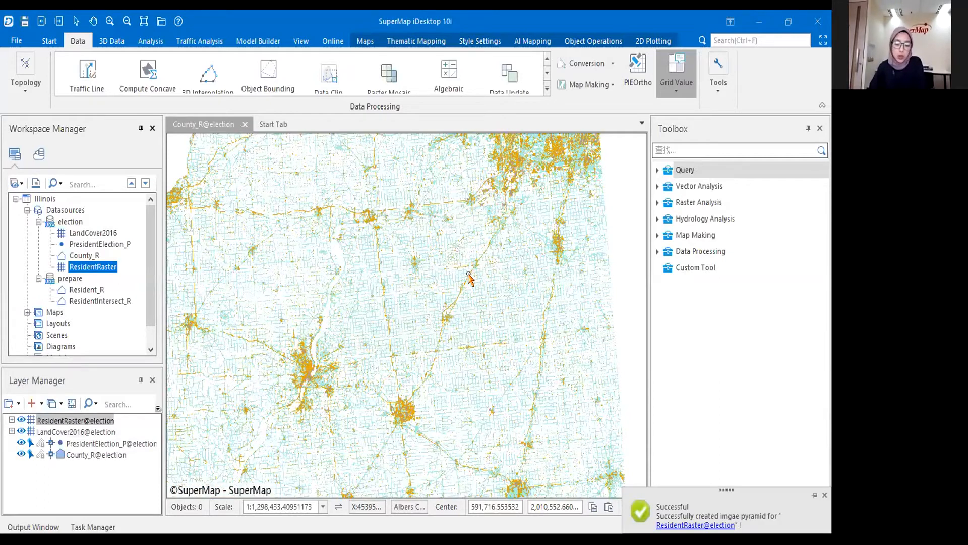
{"action": "scroll", "coordinate": [487, 285], "scroll_direction": "down", "scroll_amount": 2}
{"action": "mouse_move", "coordinate": [409, 307]}
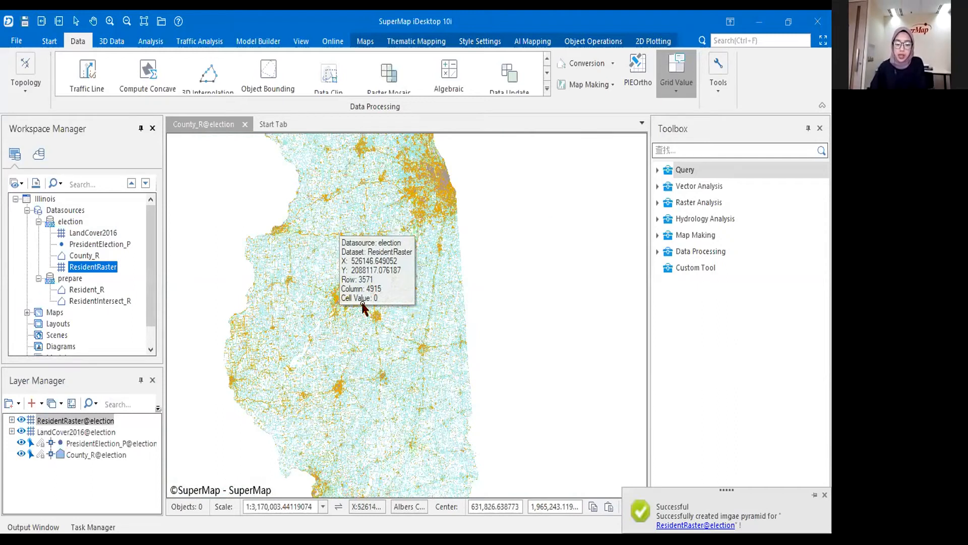
{"action": "scroll", "coordinate": [363, 306], "scroll_direction": "up", "scroll_amount": 5}
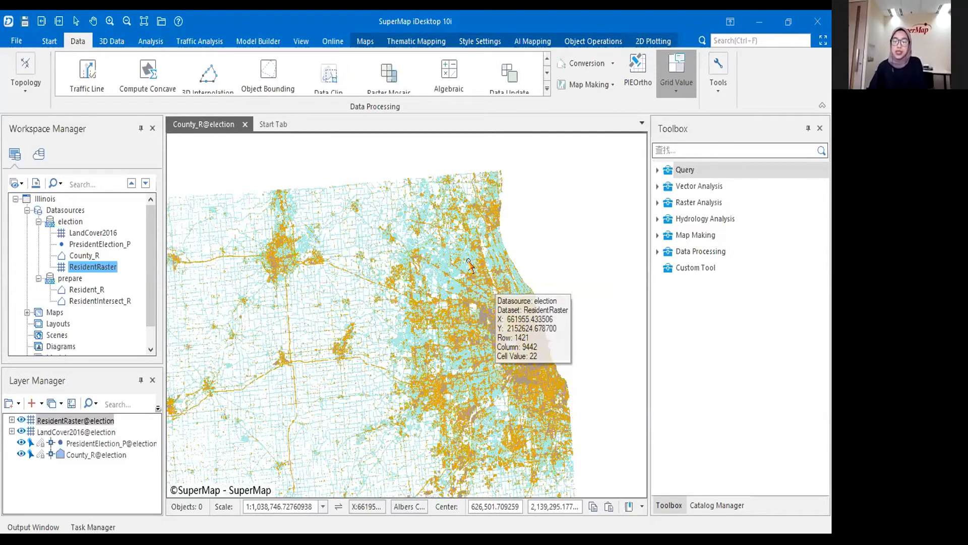
{"action": "scroll", "coordinate": [469, 264], "scroll_direction": "up", "scroll_amount": 1}
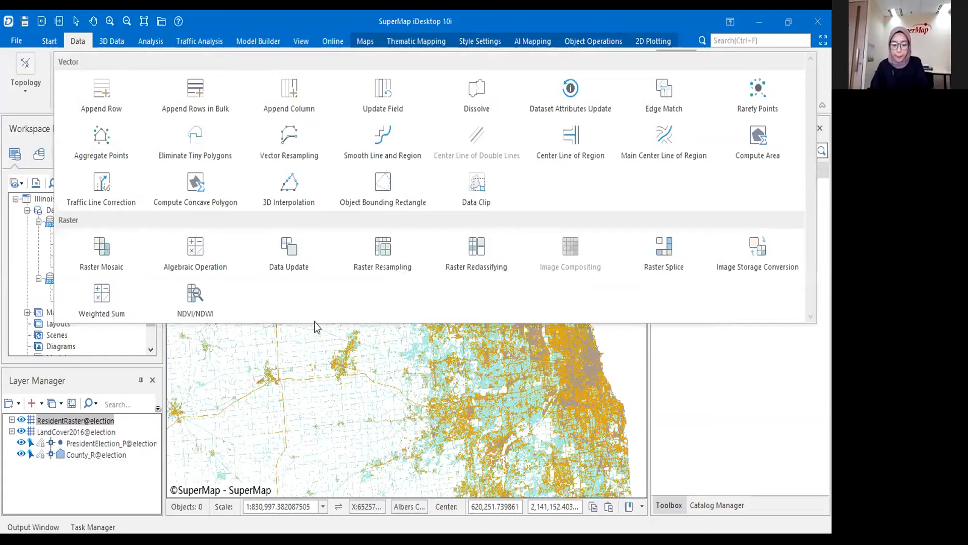
Step: Resample ResidentRaster with the Nearest method at a resolution of 100 into a new dataset named ResidentRaster_100
{"action": "left_click", "coordinate": [371, 142]}
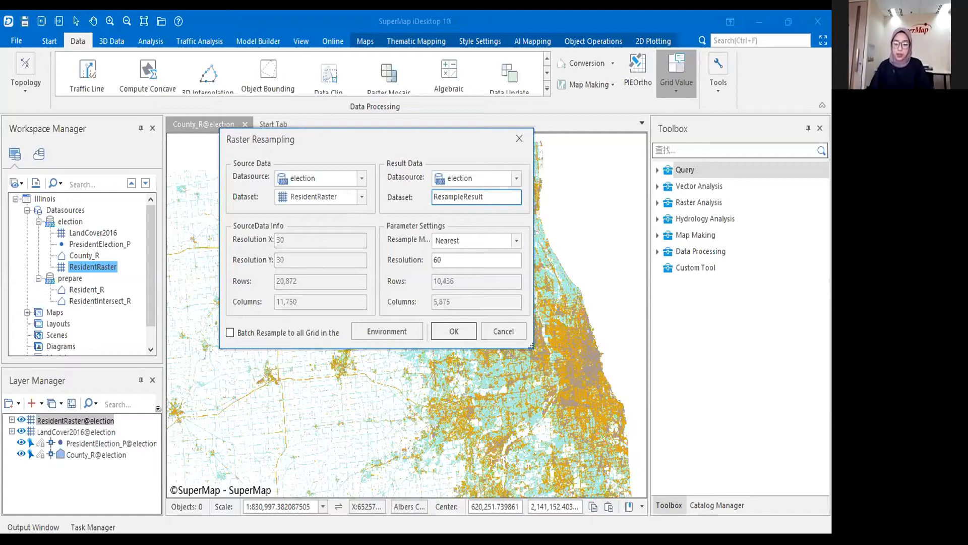
{"action": "left_click", "coordinate": [452, 261]}
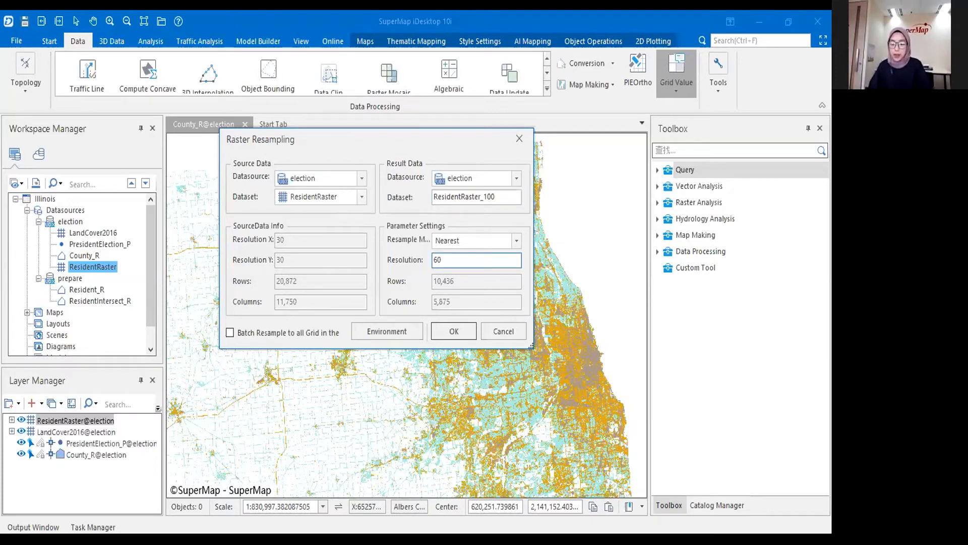
{"action": "key", "text": "BackSpace"}
{"action": "key", "text": "BackSpace"}
{"action": "type", "text": "100"}
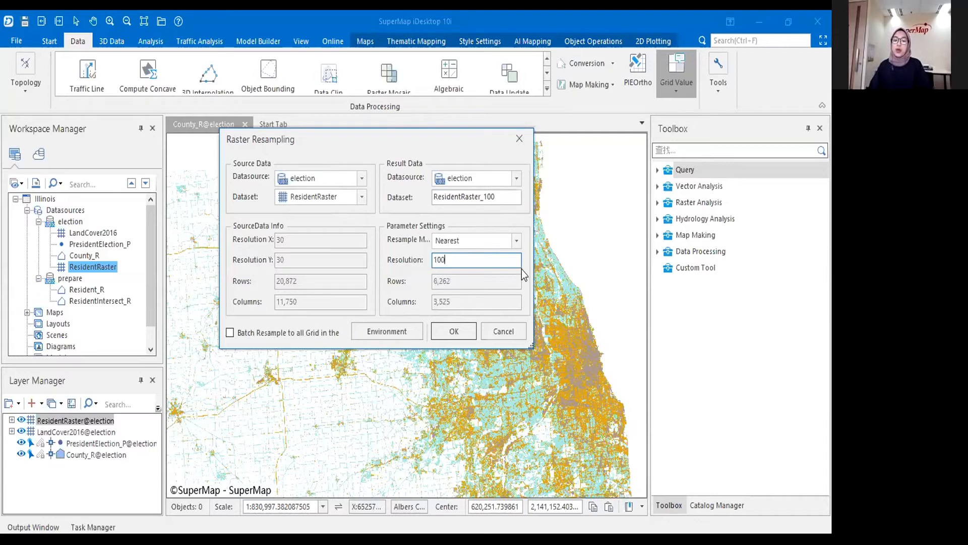
{"action": "left_click", "coordinate": [517, 240]}
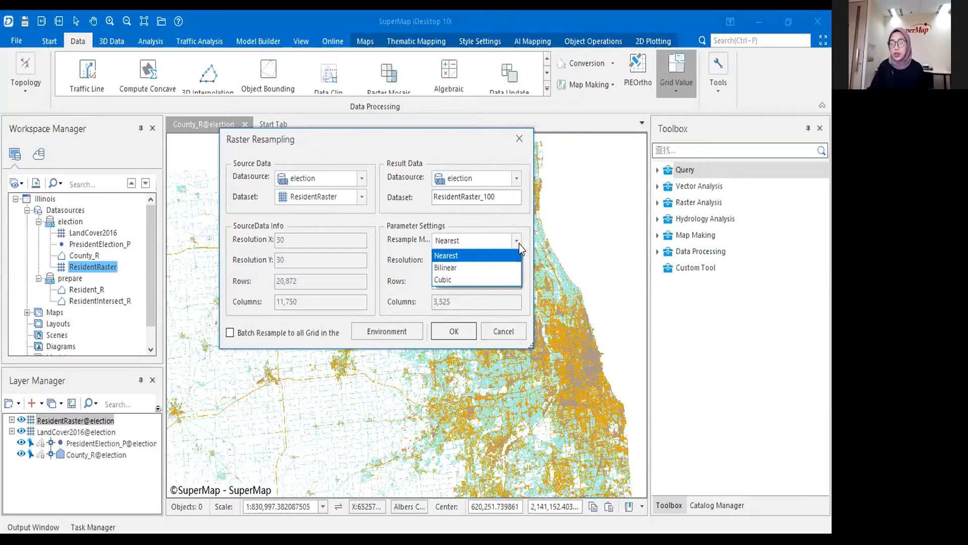
{"action": "left_click", "coordinate": [497, 338]}
{"action": "left_click", "coordinate": [465, 331]}
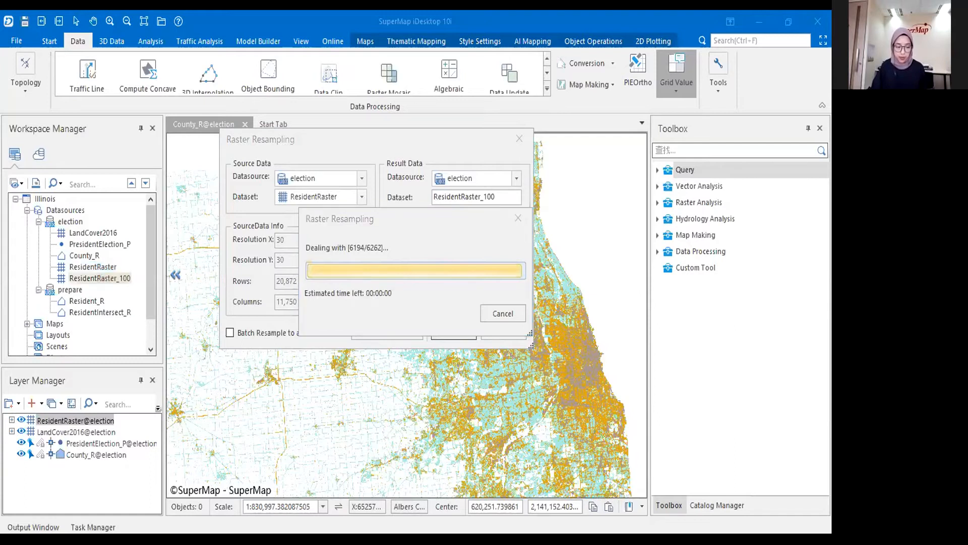
Step: Add the ResidentRaster_100 dataset to the open County_R map with image pyramids built, and inspect its cell values
{"action": "left_click", "coordinate": [115, 281]}
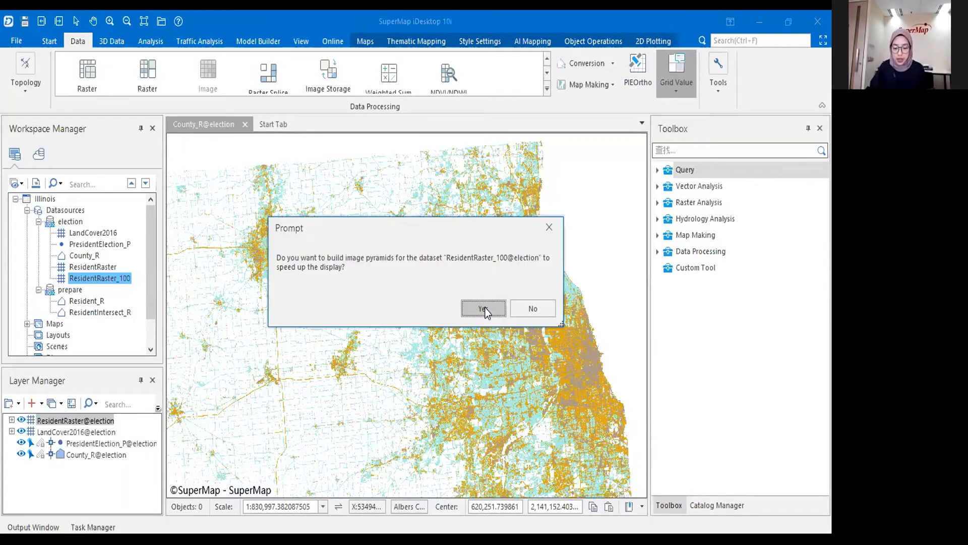
{"action": "left_click", "coordinate": [485, 312]}
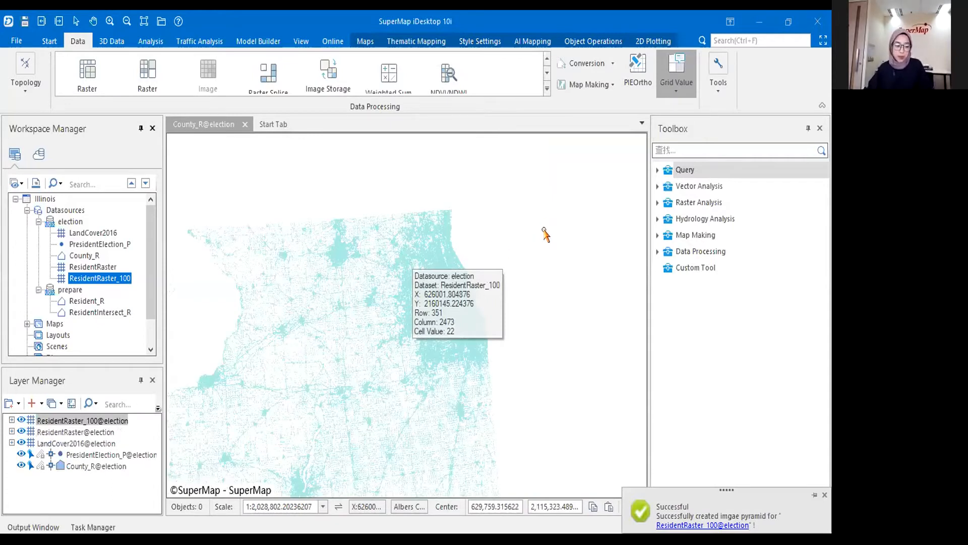
{"action": "scroll", "coordinate": [482, 214], "scroll_direction": "up", "scroll_amount": 2}
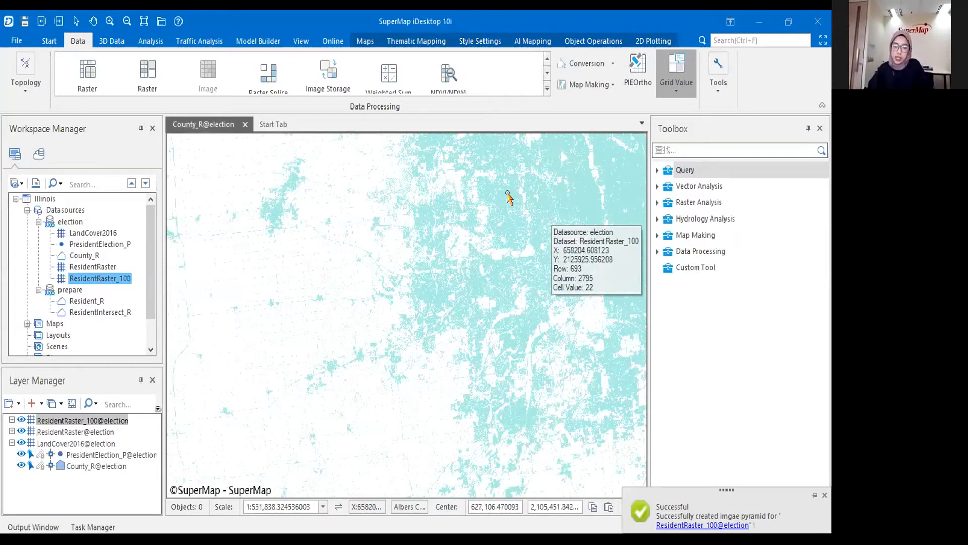
{"action": "scroll", "coordinate": [509, 197], "scroll_direction": "down", "scroll_amount": 1}
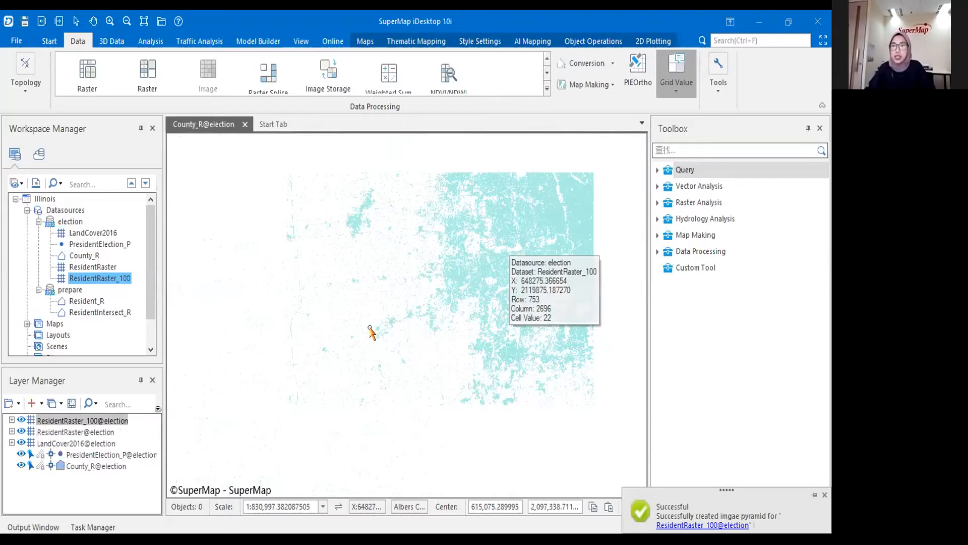
{"action": "scroll", "coordinate": [511, 226], "scroll_direction": "down", "scroll_amount": 1}
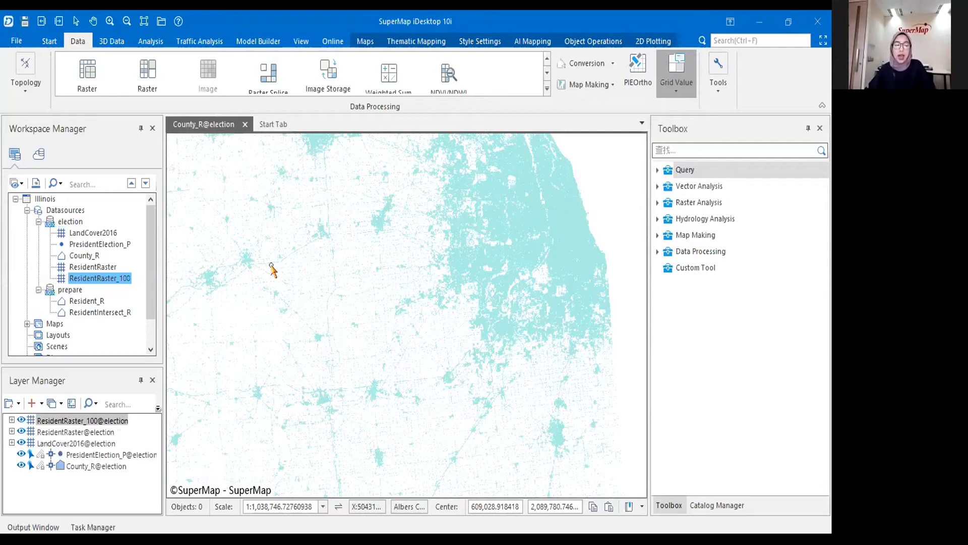
{"action": "mouse_move", "coordinate": [272, 264]}
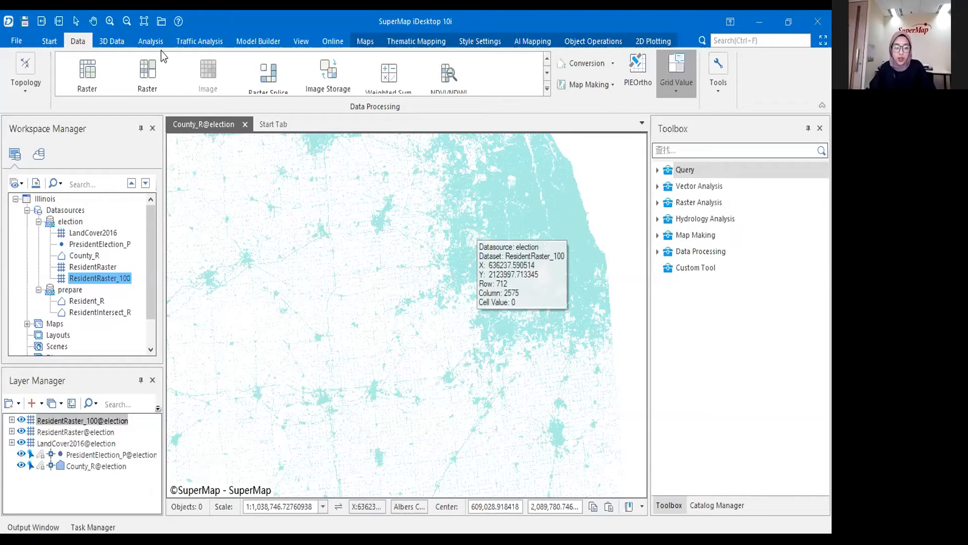
Step: Set up a Raster to Vector conversion of ResidentRaster_100 into a Region dataset named Resident_R in the election datasource, and cancel it
{"action": "left_click", "coordinate": [150, 42]}
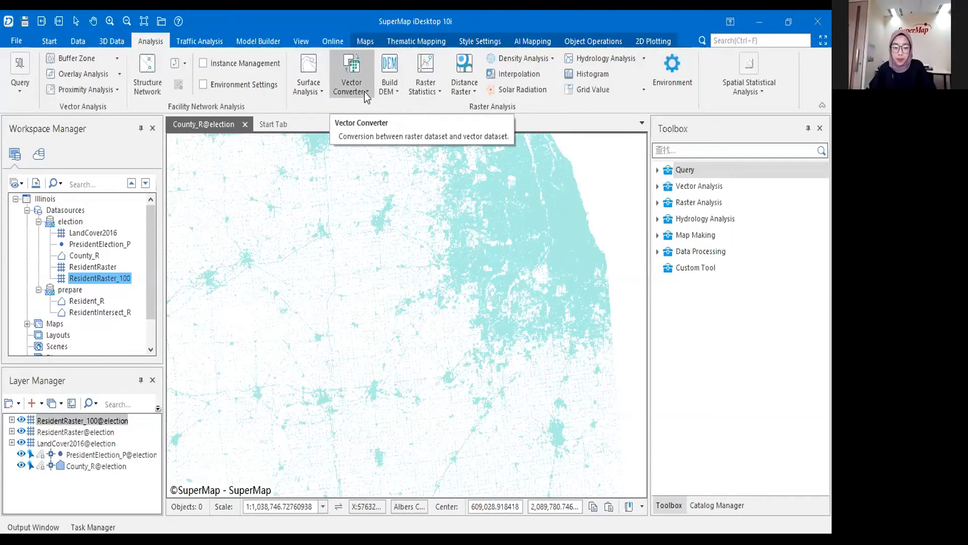
{"action": "left_click", "coordinate": [366, 96]}
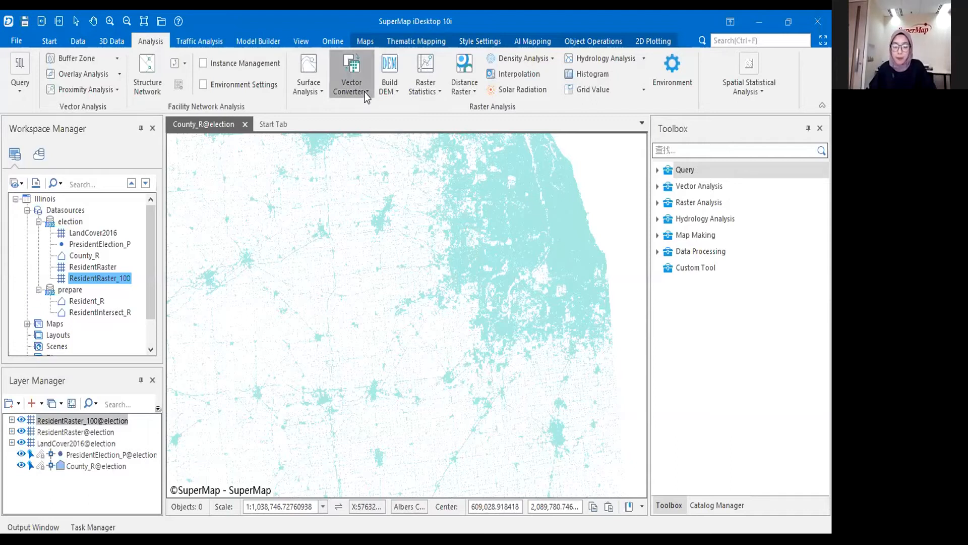
{"action": "left_click", "coordinate": [371, 98]}
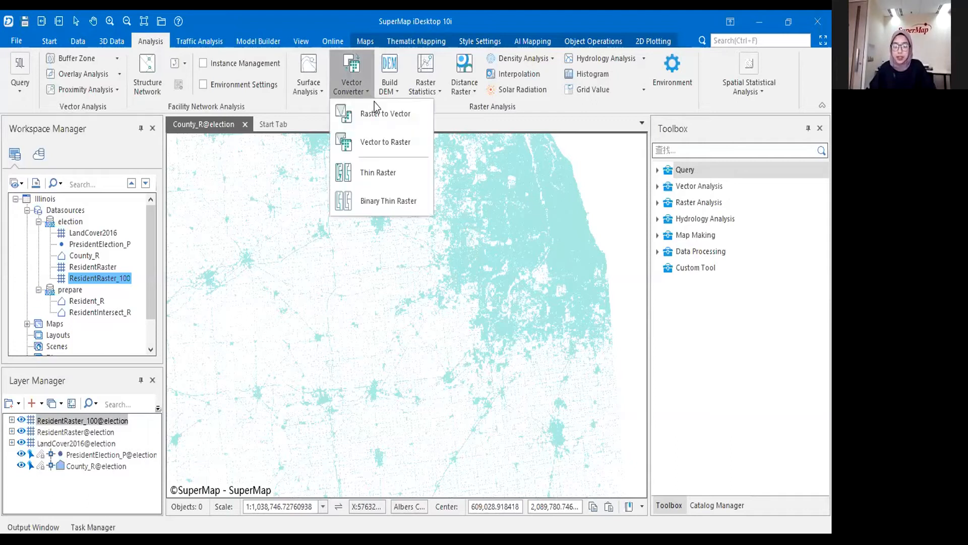
{"action": "left_click", "coordinate": [422, 117]}
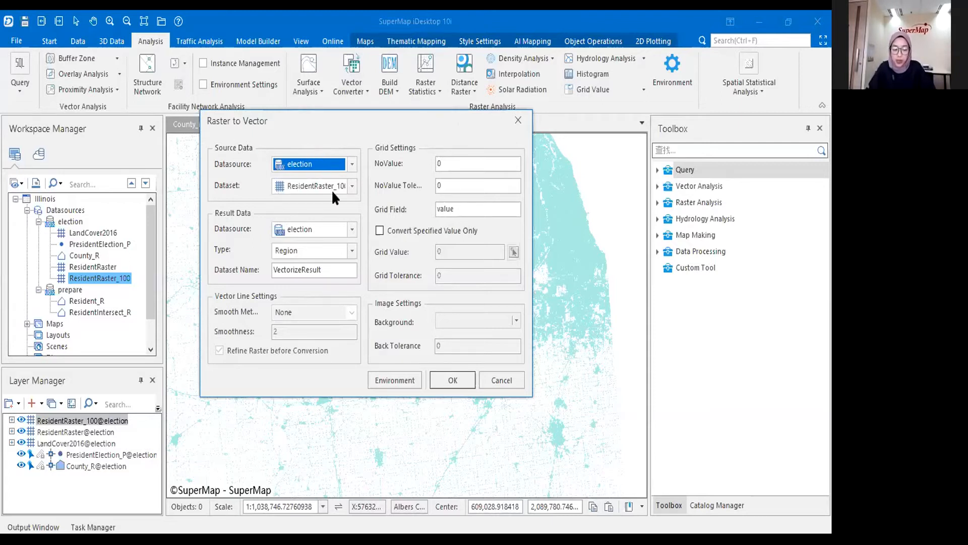
{"action": "left_click", "coordinate": [350, 186]}
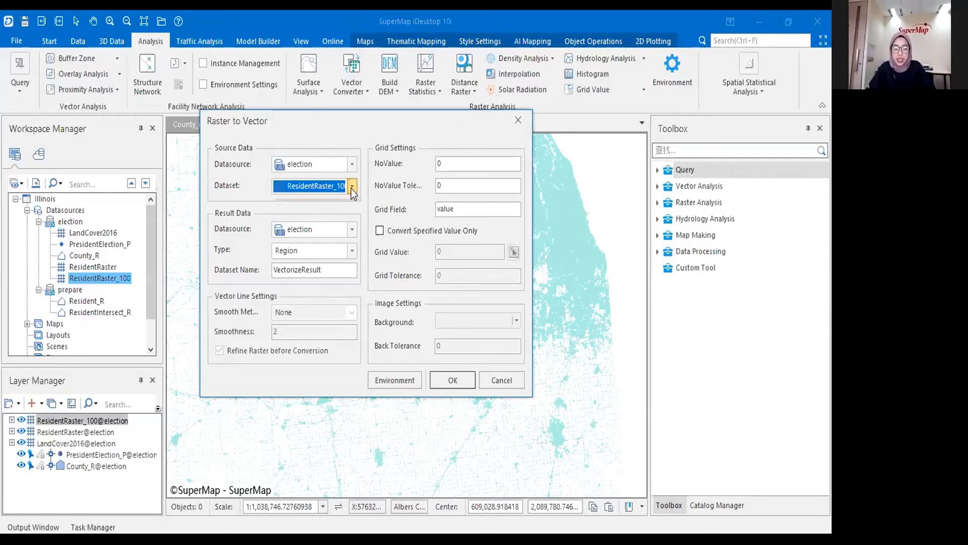
{"action": "left_click", "coordinate": [350, 228]}
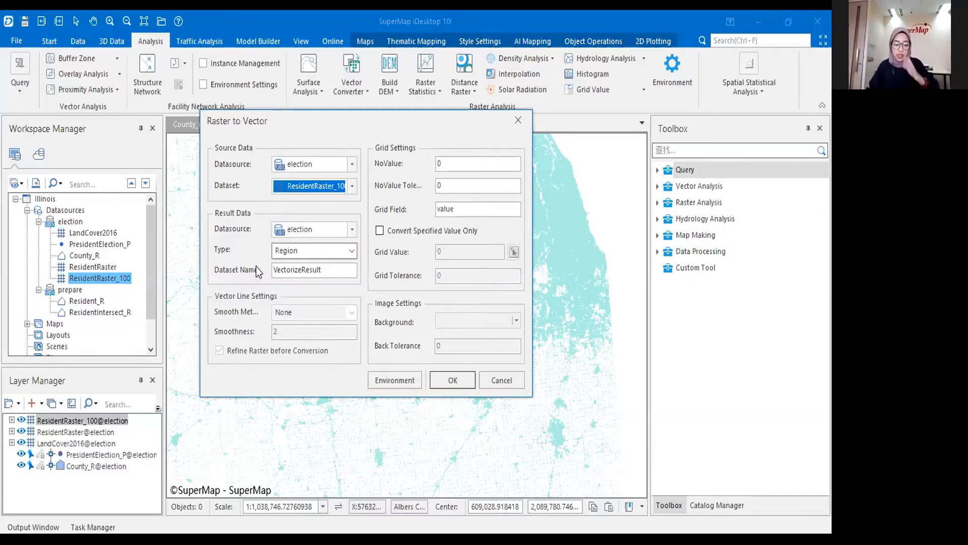
{"action": "double_click", "coordinate": [302, 269]}
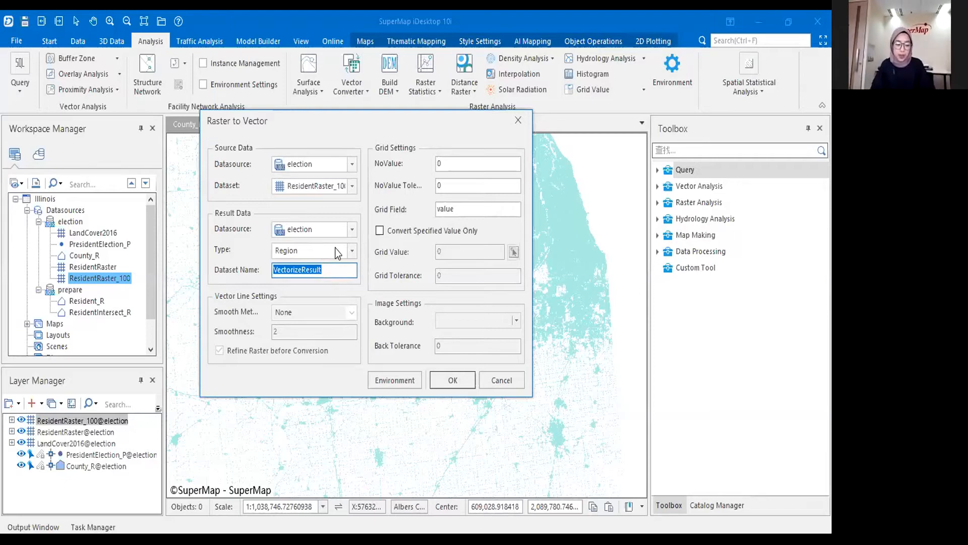
{"action": "type", "text": "Resident_R"}
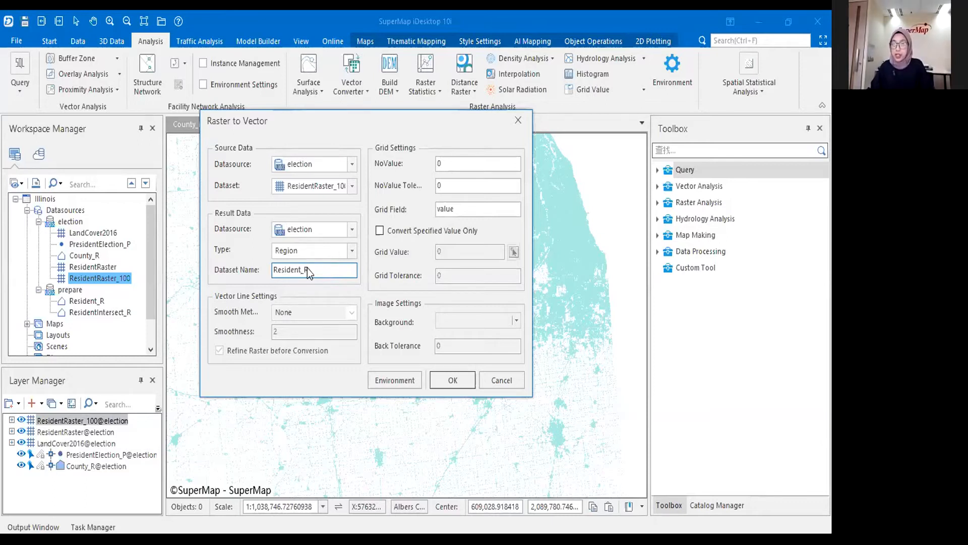
{"action": "left_click", "coordinate": [305, 253]}
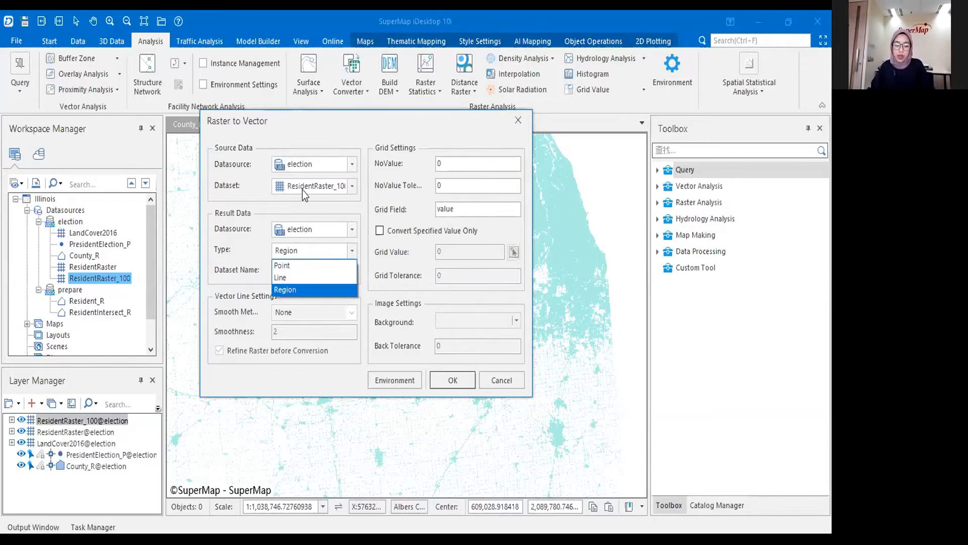
{"action": "left_click", "coordinate": [310, 188]}
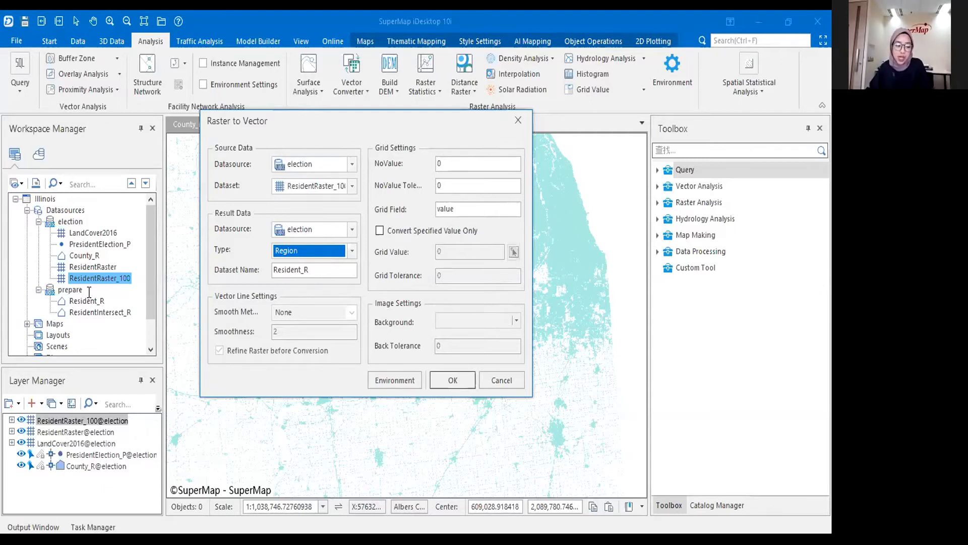
{"action": "left_click", "coordinate": [489, 384]}
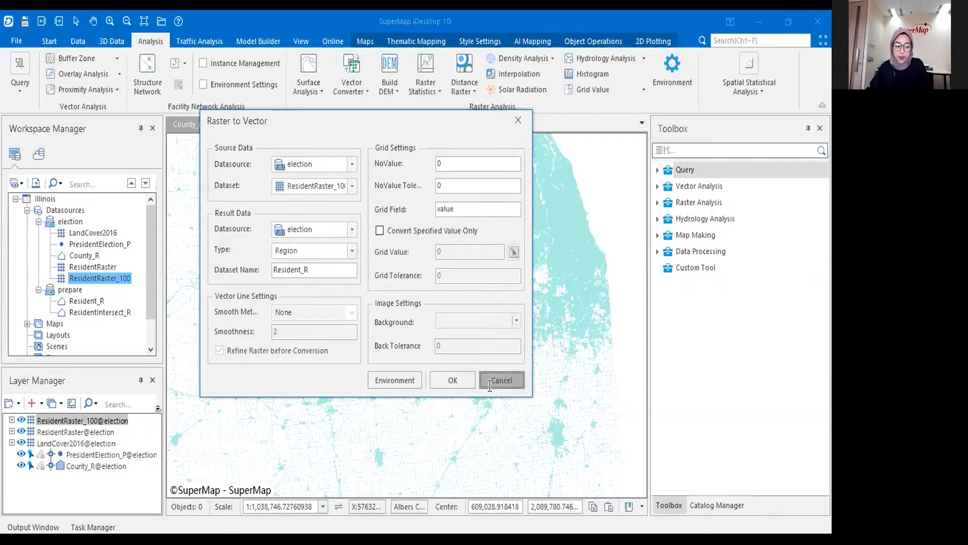
Step: Add the prepared Resident_R dataset from the prepare datasource to the open County_R map
{"action": "left_click", "coordinate": [87, 303]}
{"action": "scroll", "coordinate": [91, 266], "scroll_direction": "down", "scroll_amount": 1}
{"action": "left_click_drag", "start_coordinate": [97, 268], "coordinate": [353, 275]}
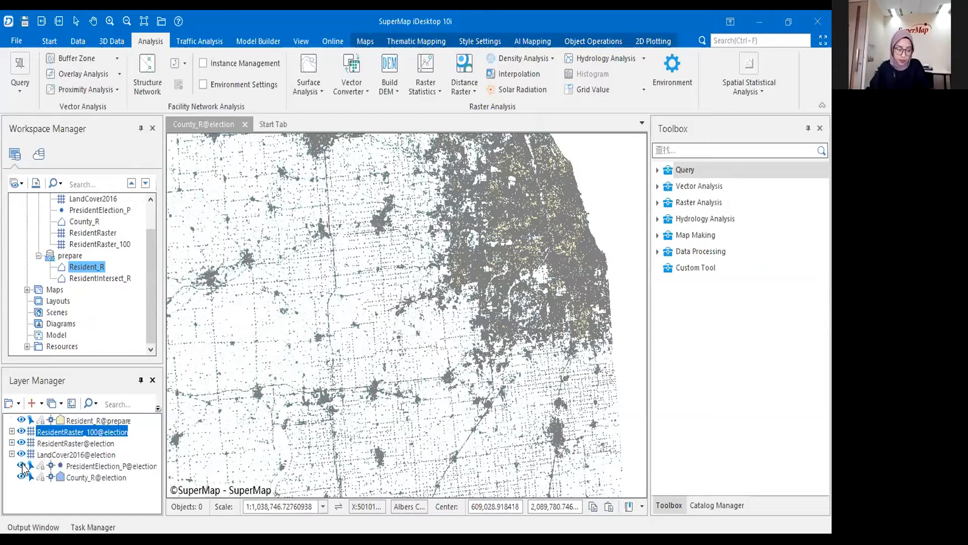
Step: Hide the ResidentRaster_100, ResidentRaster, LandCover2016 and PresidentElection_P layers, and examine the residential regions over the counties
{"action": "left_click", "coordinate": [22, 432]}
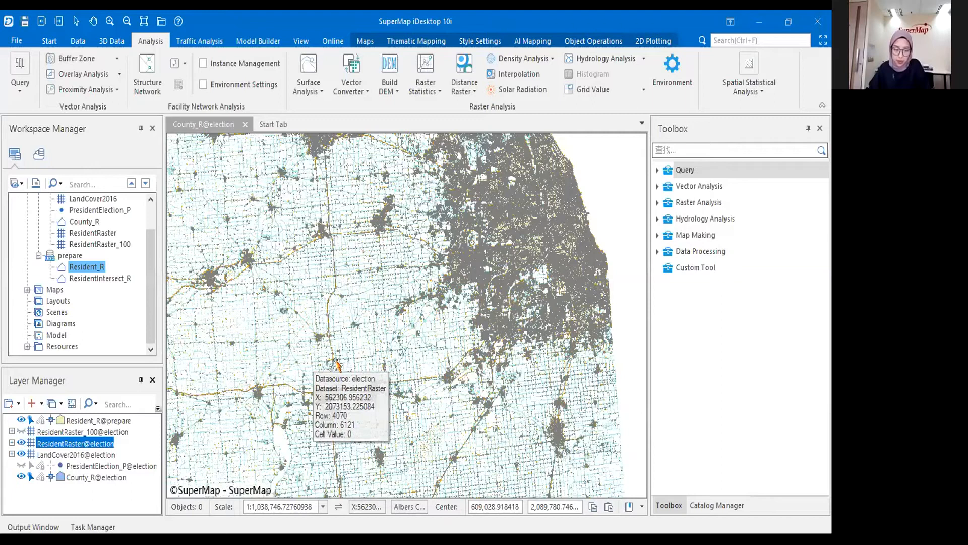
{"action": "scroll", "coordinate": [433, 309], "scroll_direction": "down", "scroll_amount": 1}
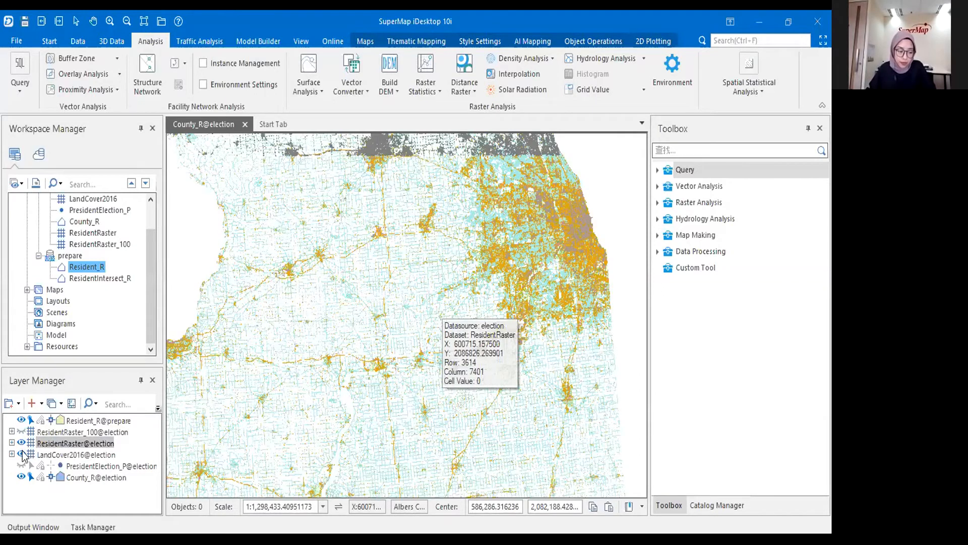
{"action": "scroll", "coordinate": [432, 339], "scroll_direction": "down", "scroll_amount": 1}
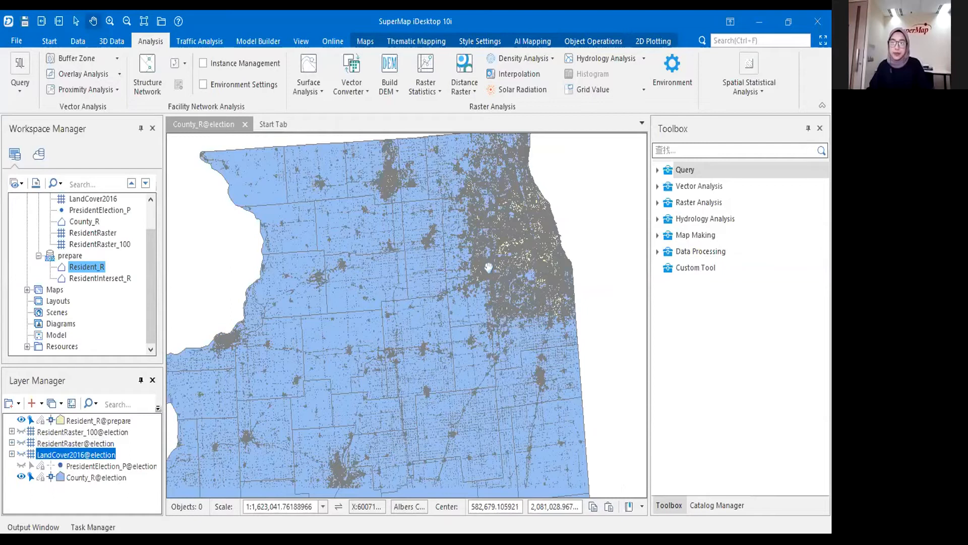
{"action": "scroll", "coordinate": [489, 268], "scroll_direction": "down", "scroll_amount": 1}
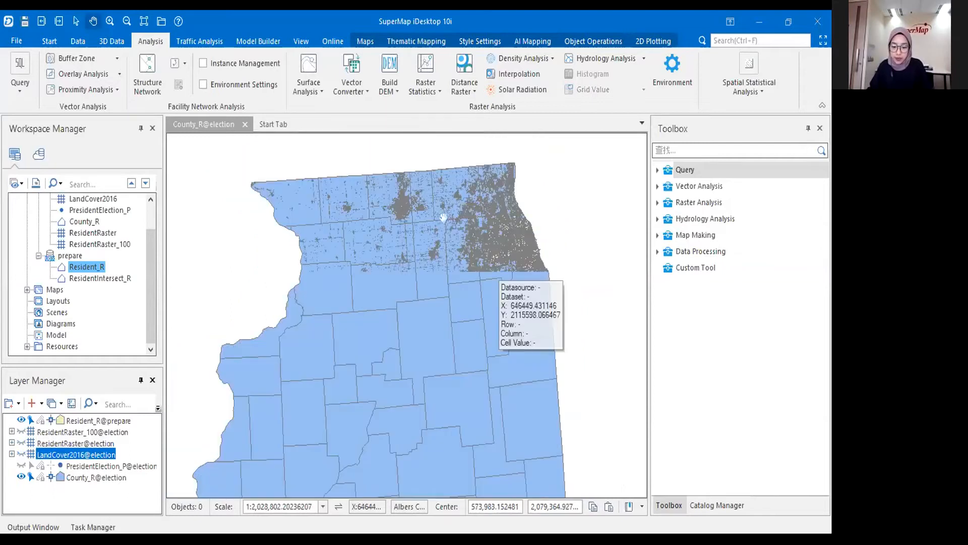
{"action": "left_click_drag", "start_coordinate": [416, 263], "coordinate": [453, 215]}
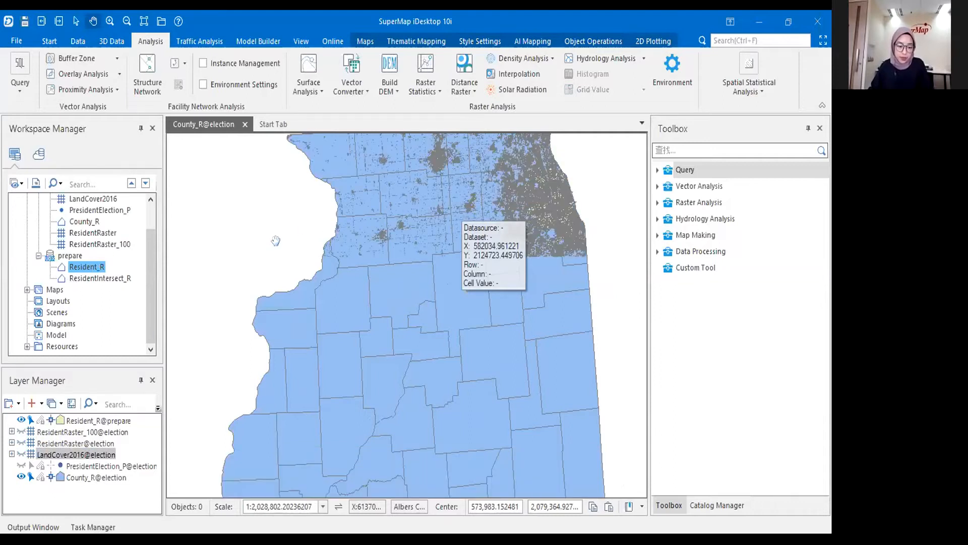
{"action": "scroll", "coordinate": [276, 241], "scroll_direction": "up", "scroll_amount": 1}
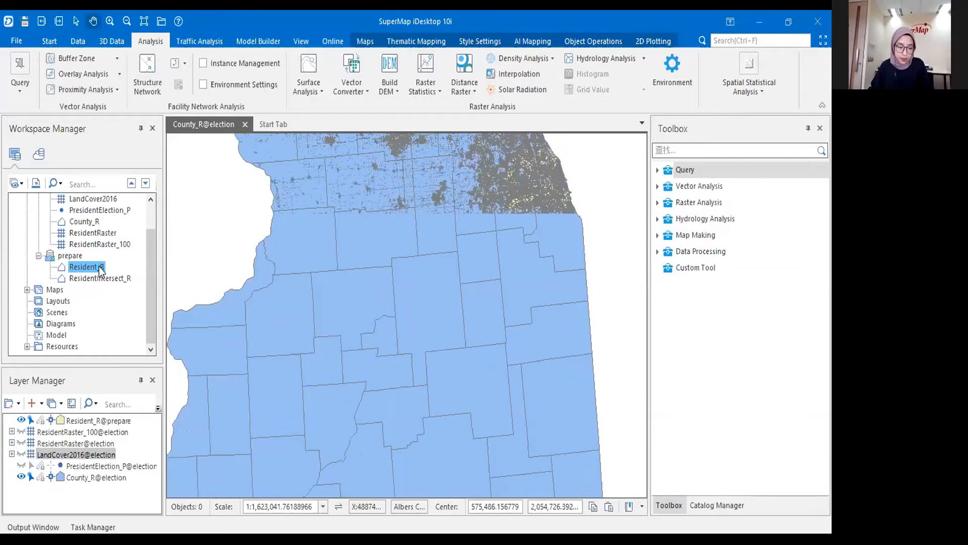
Step: Close the County_R map without saving its changes
{"action": "left_click", "coordinate": [319, 252]}
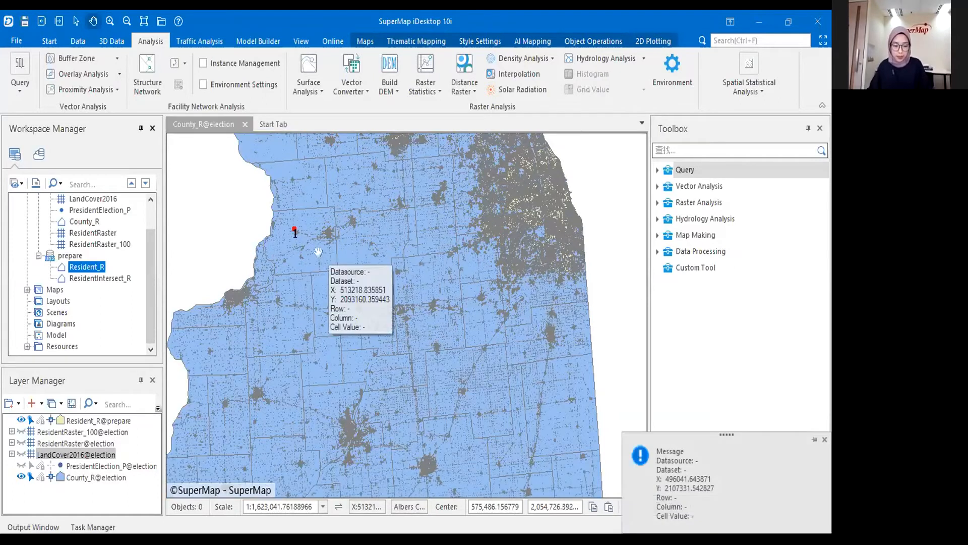
{"action": "left_click", "coordinate": [245, 123]}
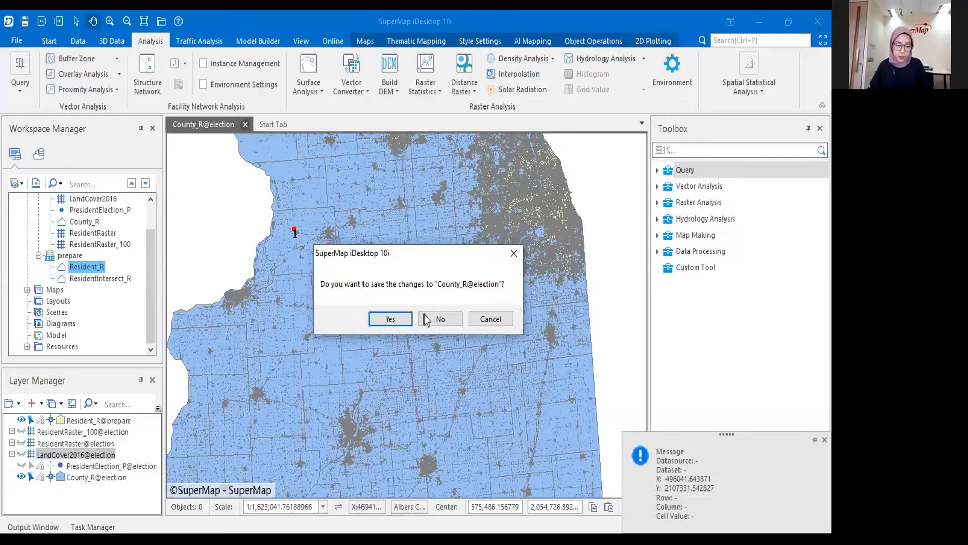
{"action": "left_click", "coordinate": [425, 319]}
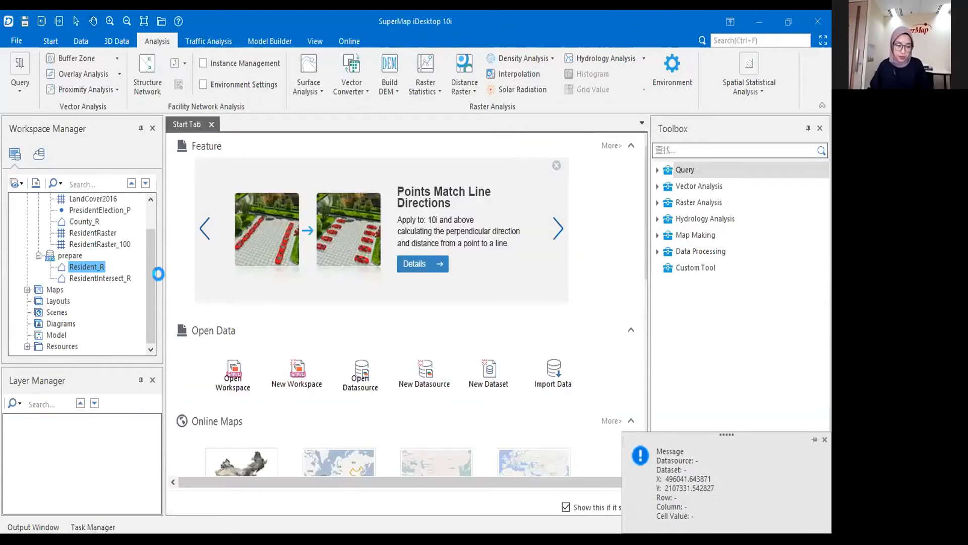
Step: Open Resident_R from the prepare datasource in a new map and add County_R as a layer beneath it
{"action": "double_click", "coordinate": [90, 267]}
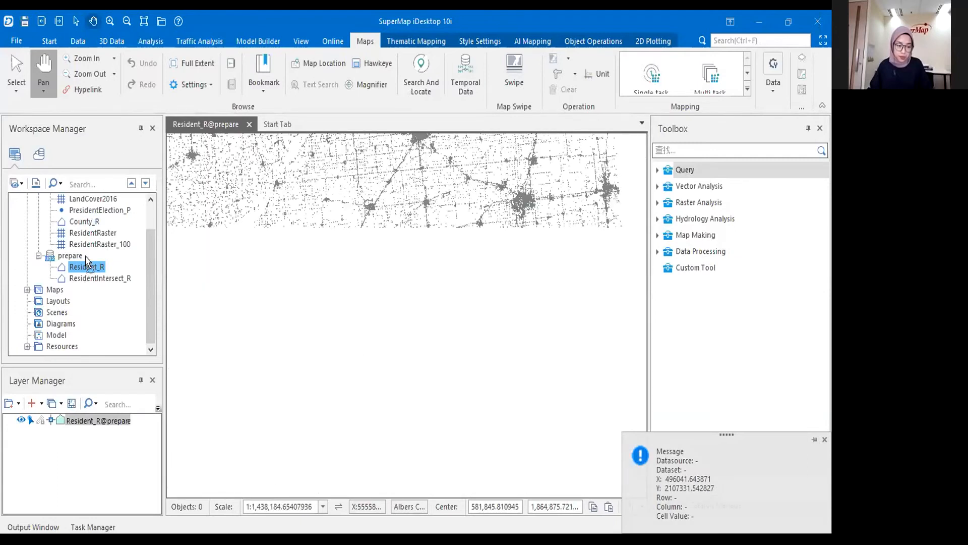
{"action": "scroll", "coordinate": [86, 263], "scroll_direction": "up", "scroll_amount": 1}
{"action": "left_click_drag", "start_coordinate": [84, 256], "coordinate": [96, 432]}
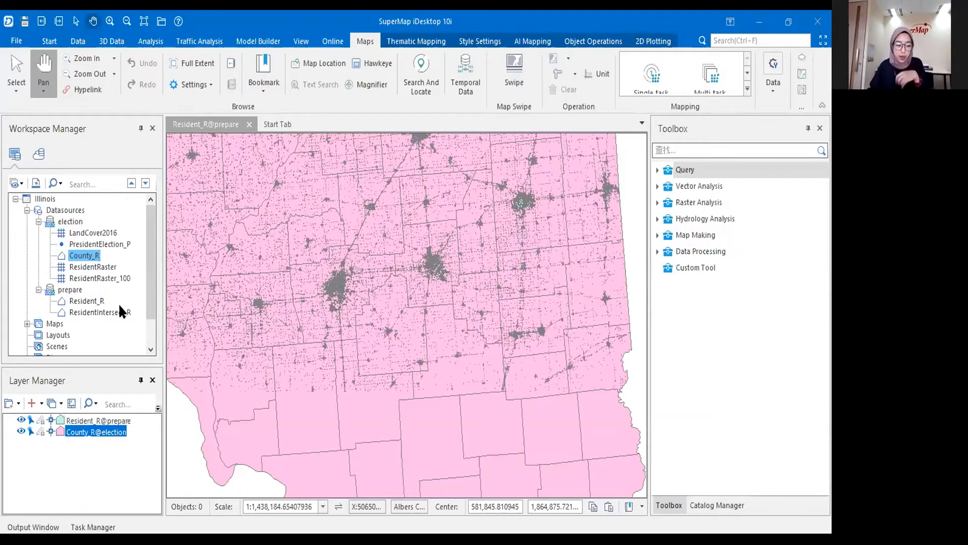
Step: Browse the Resident_R attribute table to examine its value field, and return to the map of residential regions over the counties
{"action": "right_click", "coordinate": [95, 302]}
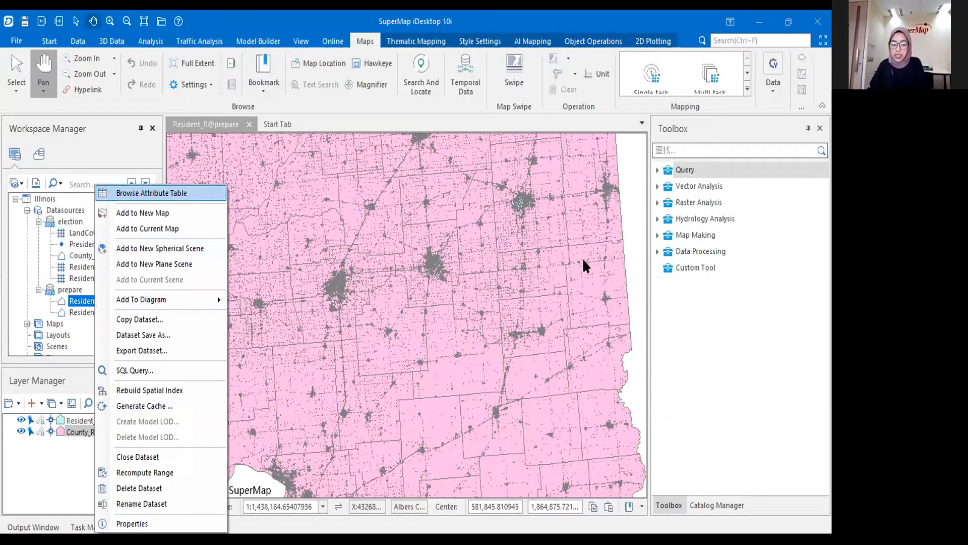
{"action": "key", "text": "Return"}
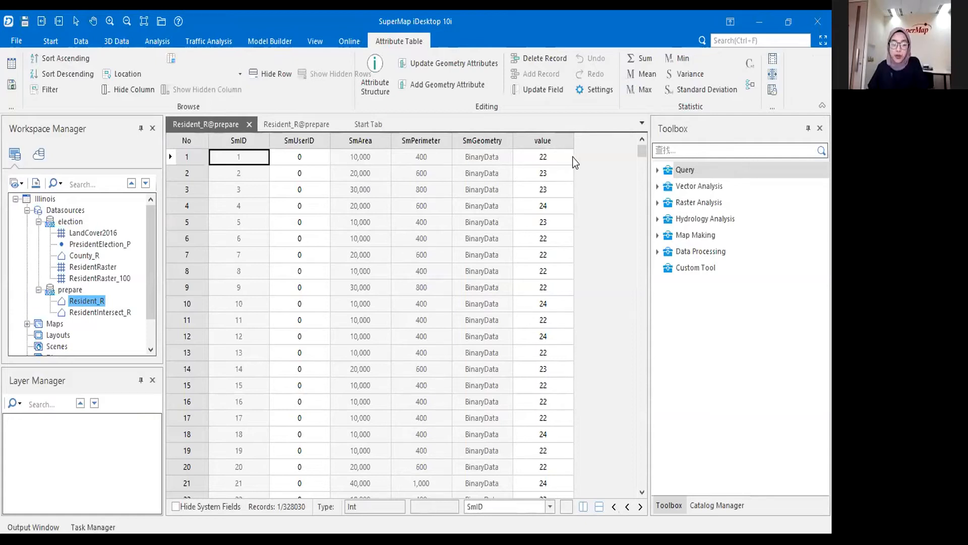
{"action": "left_click", "coordinate": [557, 161]}
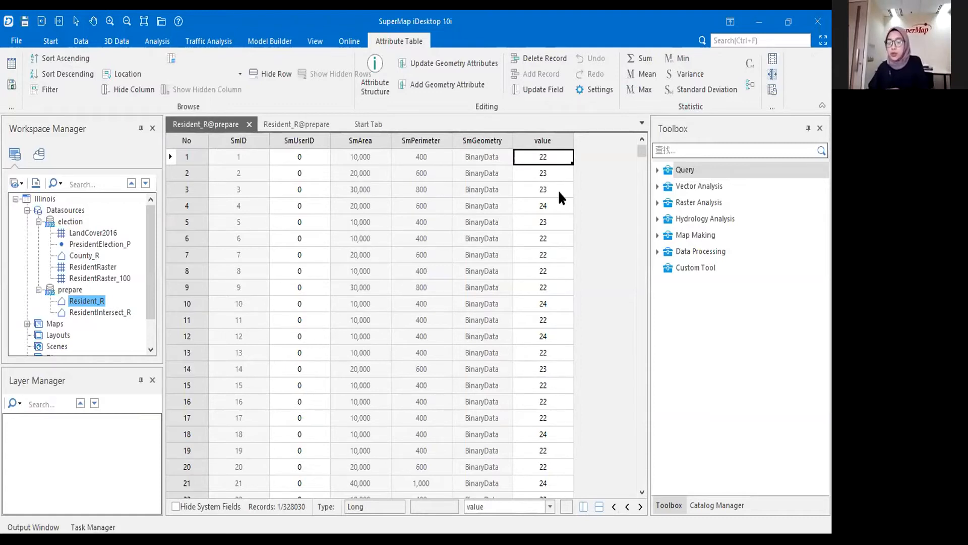
{"action": "left_click", "coordinate": [251, 124]}
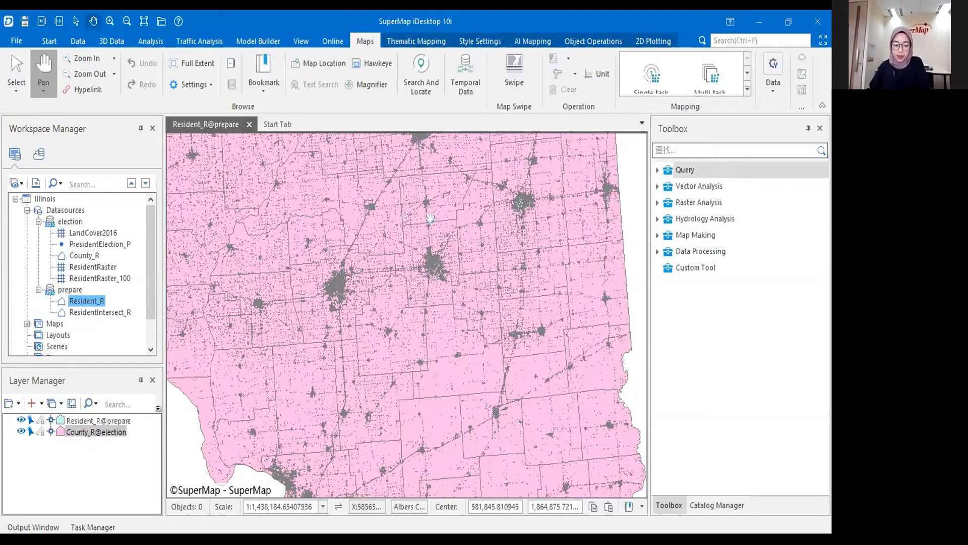
{"action": "scroll", "coordinate": [93, 301], "scroll_direction": "up", "scroll_amount": 1}
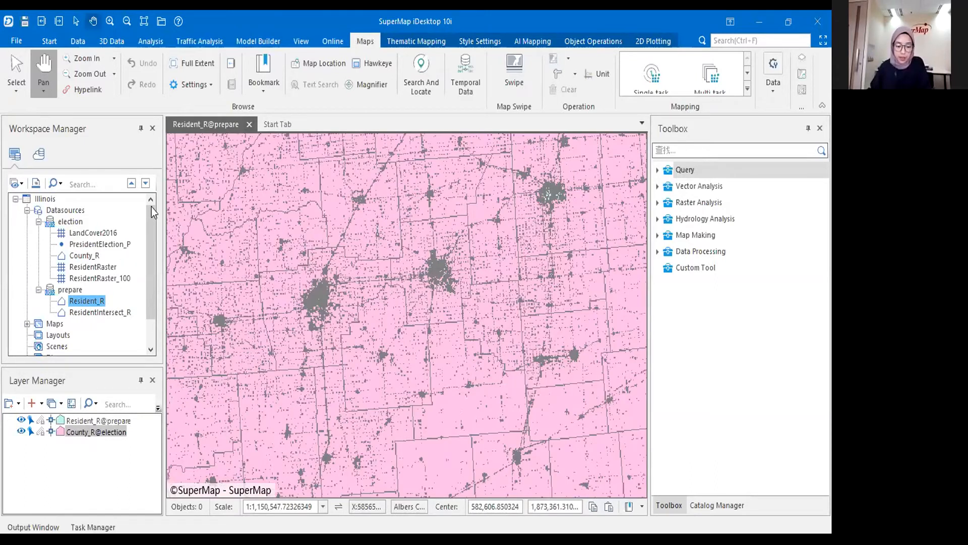
{"action": "scroll", "coordinate": [151, 208], "scroll_direction": "up", "scroll_amount": 1}
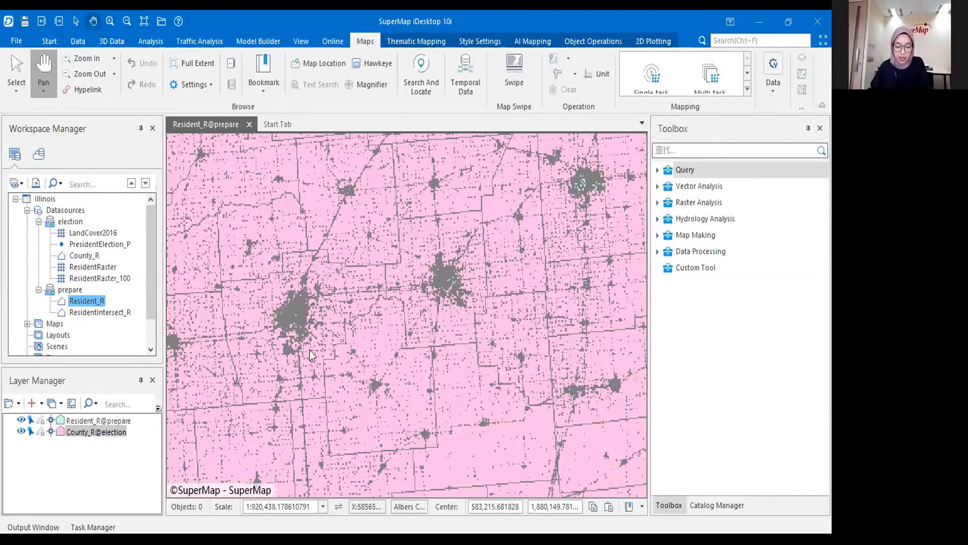
Step: Return to the Resident_R map over the counties, and switch to the presentation slide explaining Intersect overlay analysis
{"action": "scroll", "coordinate": [310, 350], "scroll_direction": "down", "scroll_amount": 2}
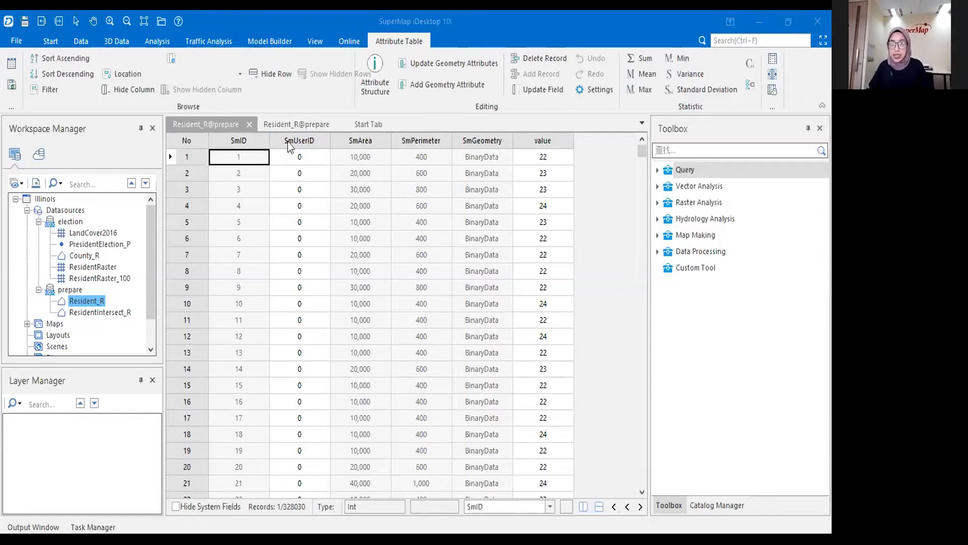
{"action": "left_click", "coordinate": [295, 126]}
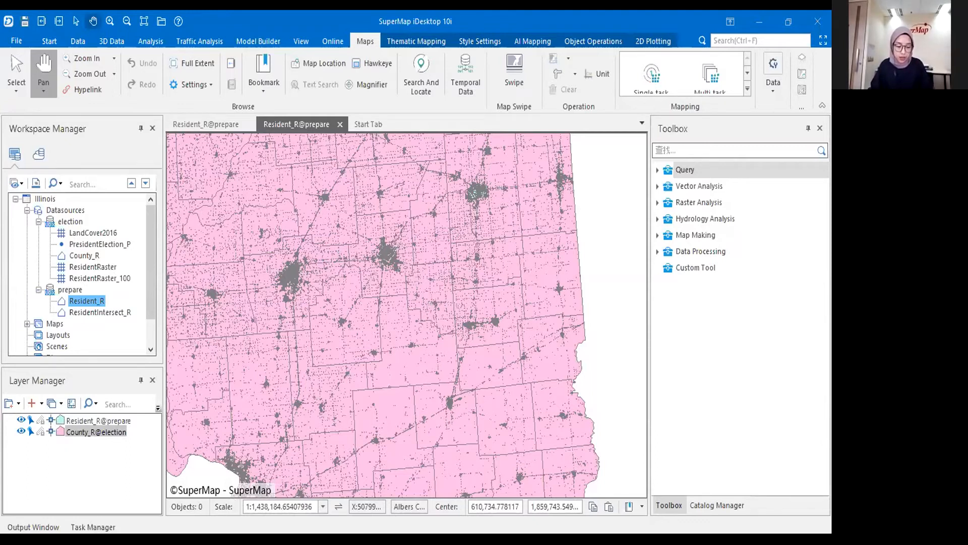
{"action": "key", "text": "alt+Tab"}
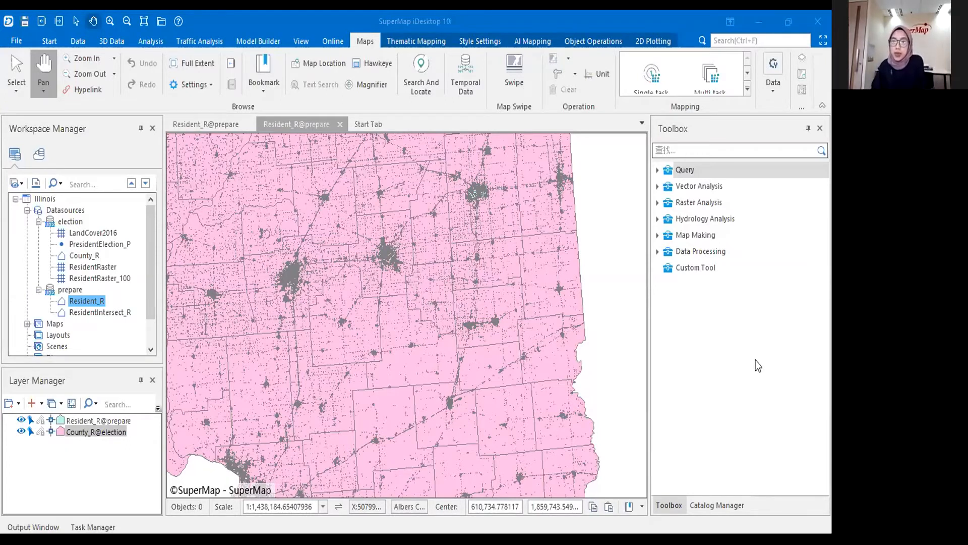
{"action": "key", "text": "alt+Tab"}
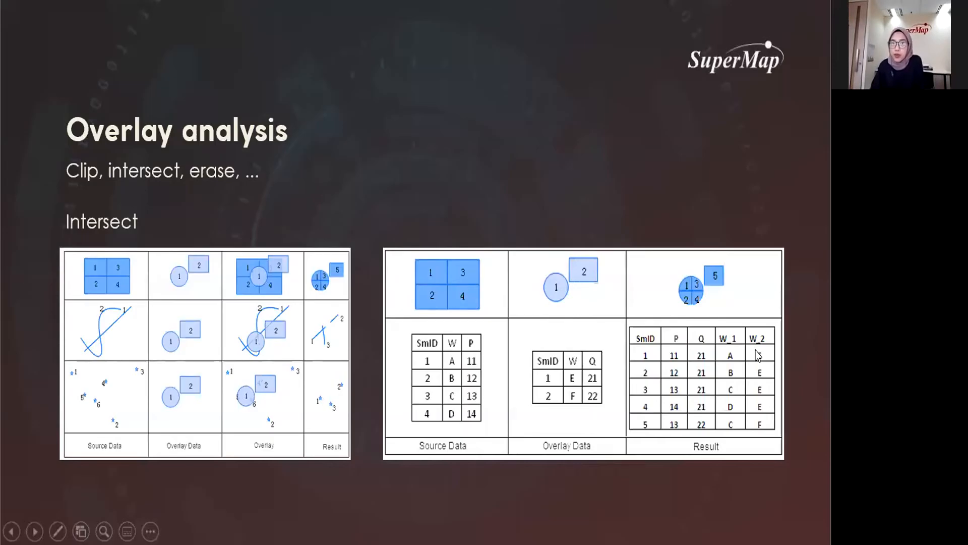
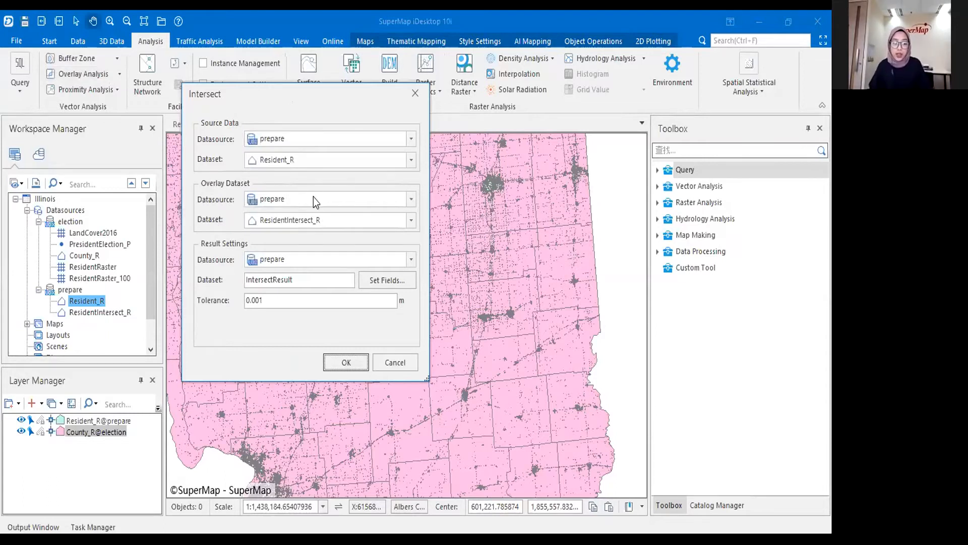
Step: Set the Intersect overlay dataset to County_R from the election datasource
{"action": "left_click", "coordinate": [316, 220]}
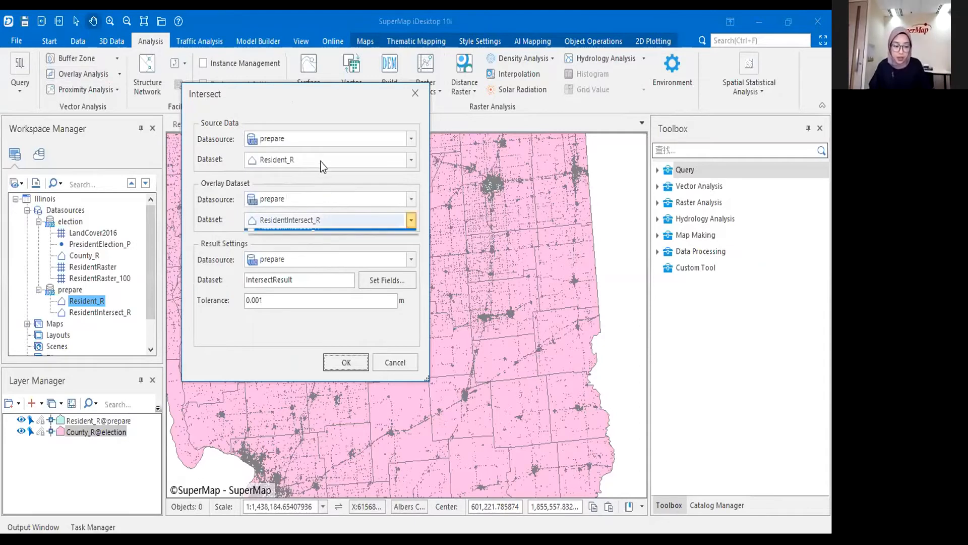
{"action": "key", "text": "Up"}
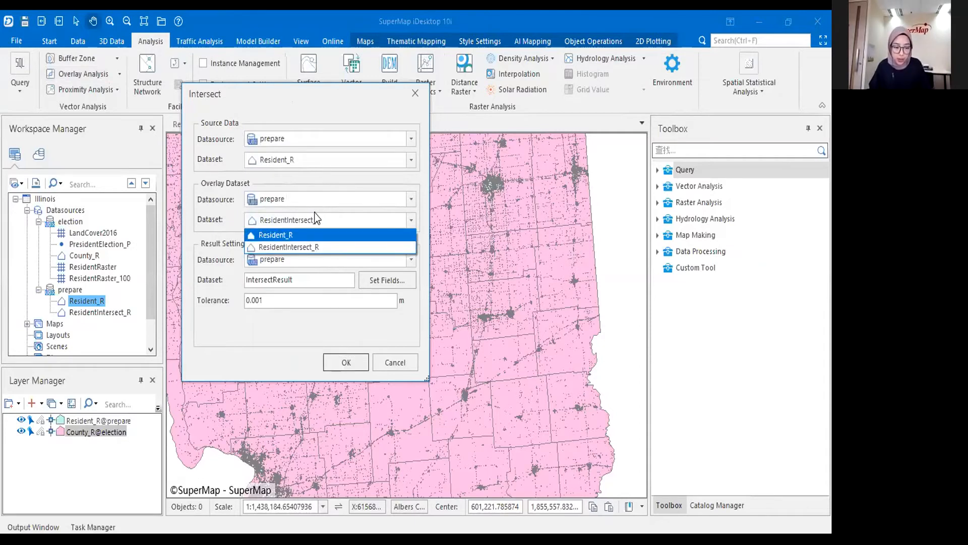
{"action": "left_click", "coordinate": [315, 199]}
{"action": "left_click", "coordinate": [315, 216]}
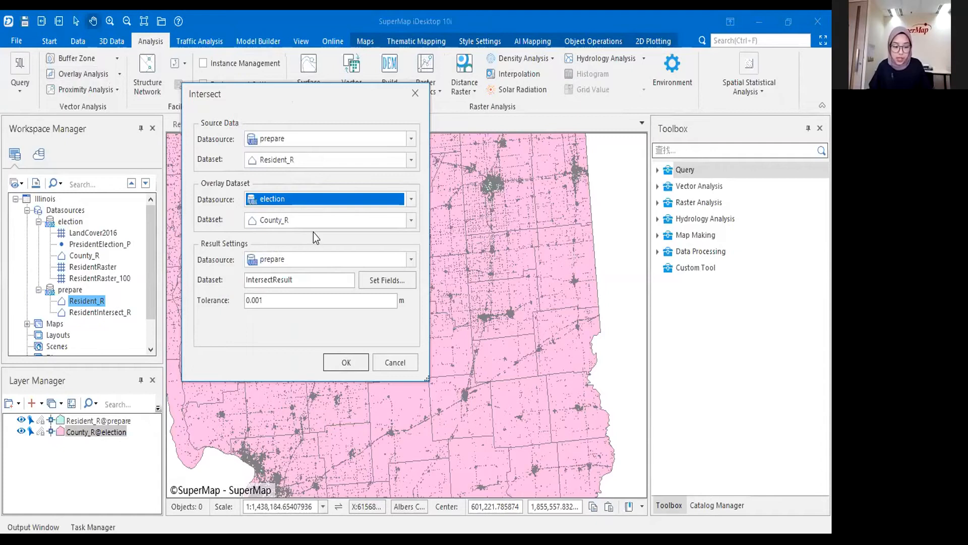
{"action": "left_click", "coordinate": [312, 225]}
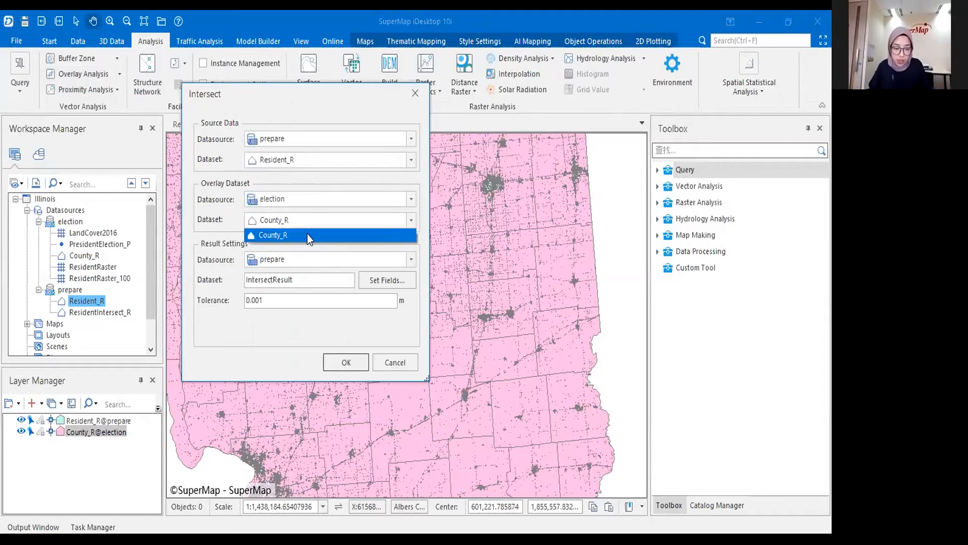
{"action": "left_click", "coordinate": [313, 235]}
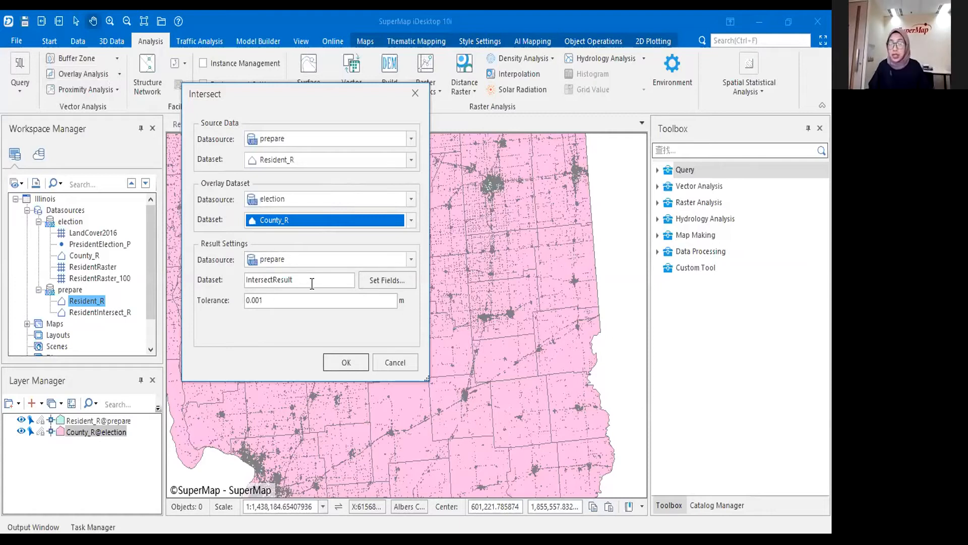
Step: Name the Intersect result dataset ResidentIntersect
{"action": "left_click_drag", "start_coordinate": [302, 281], "coordinate": [211, 281]}
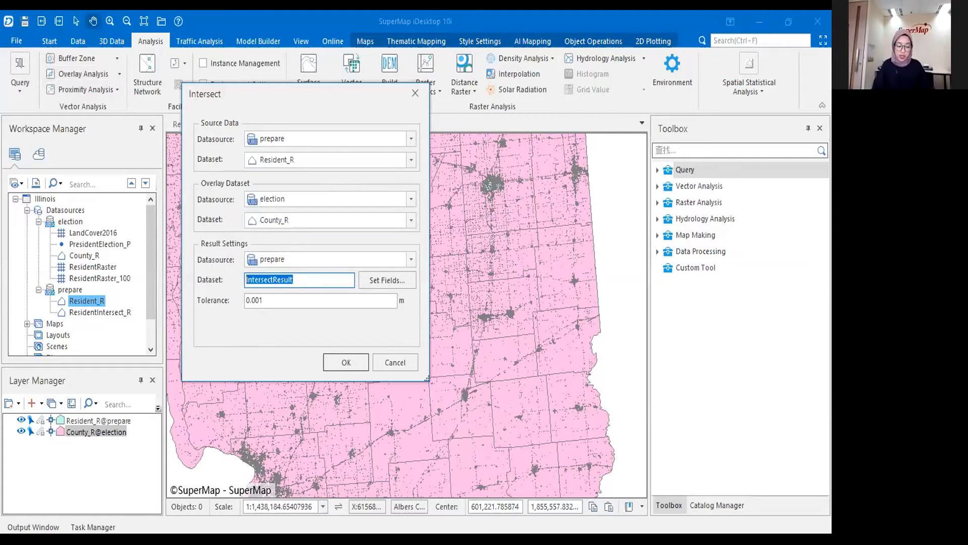
{"action": "type", "text": "Resident"}
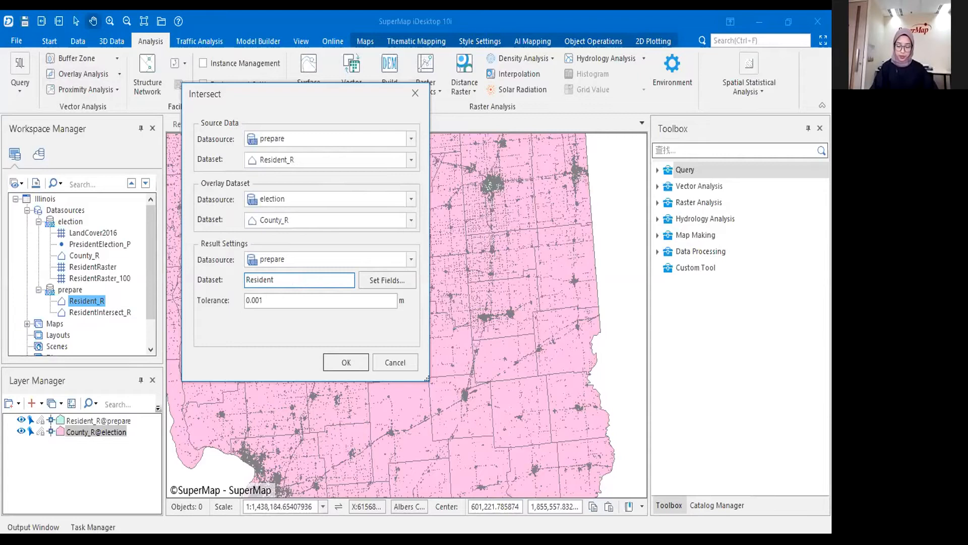
{"action": "type", "text": "intesect_"}
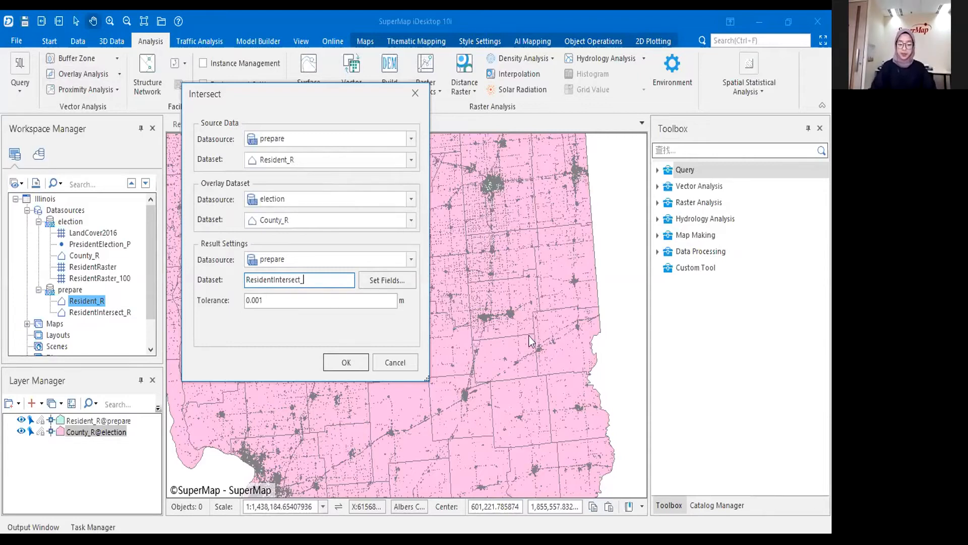
{"action": "type", "text": "R"}
{"action": "key", "text": "BackSpace"}
{"action": "key", "text": "BackSpace"}
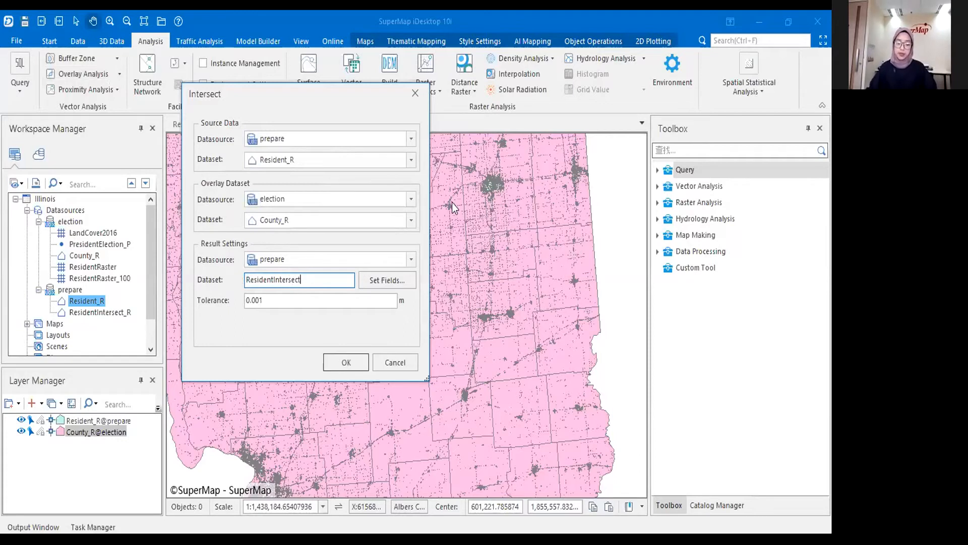
Step: Include the value source field and the County, Republicans and Democrats overlay fields in the result, and cancel the Intersect setup
{"action": "left_click", "coordinate": [409, 284]}
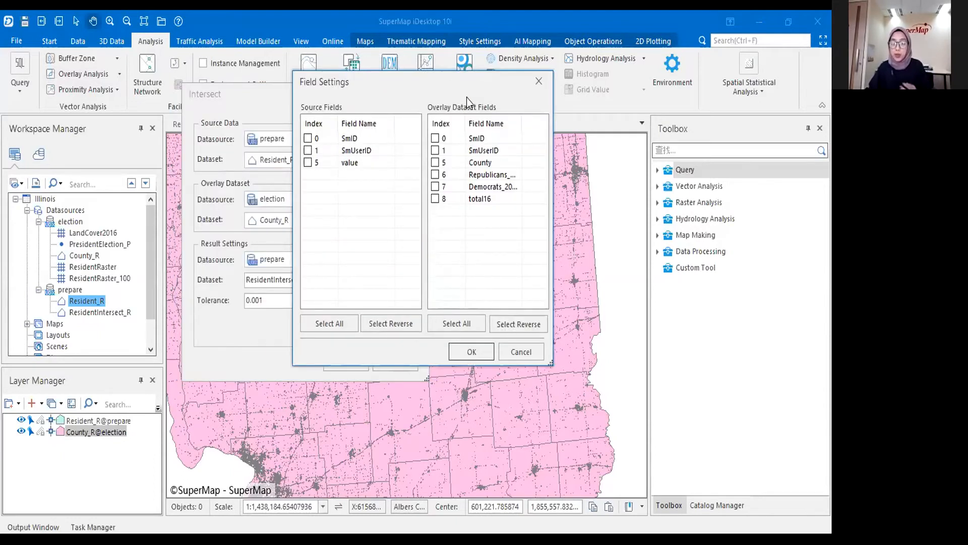
{"action": "left_click", "coordinate": [308, 163]}
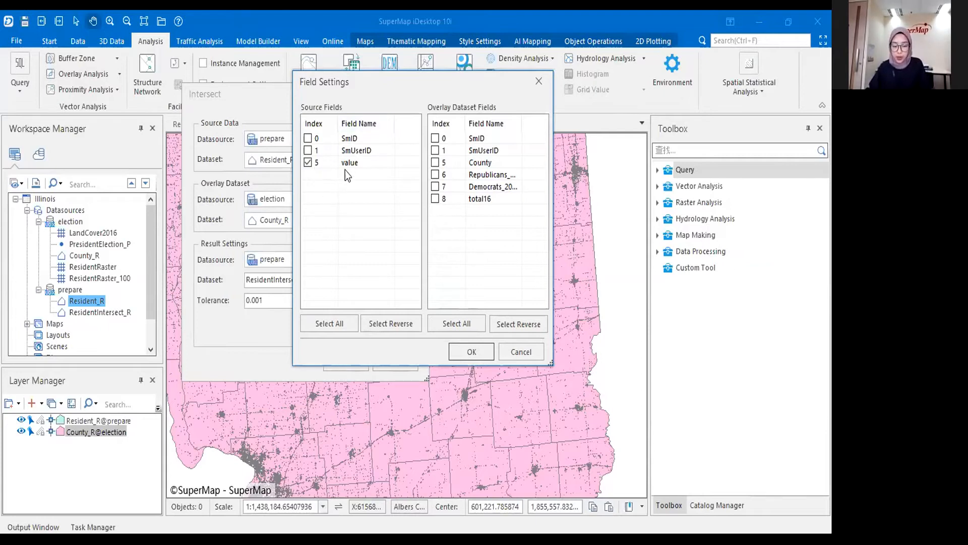
{"action": "left_click", "coordinate": [434, 162]}
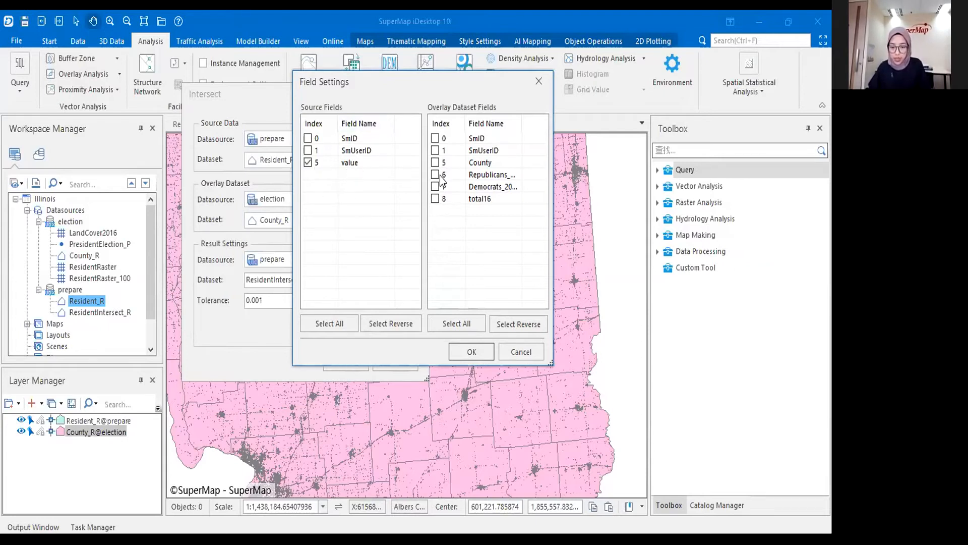
{"action": "left_click", "coordinate": [436, 175]}
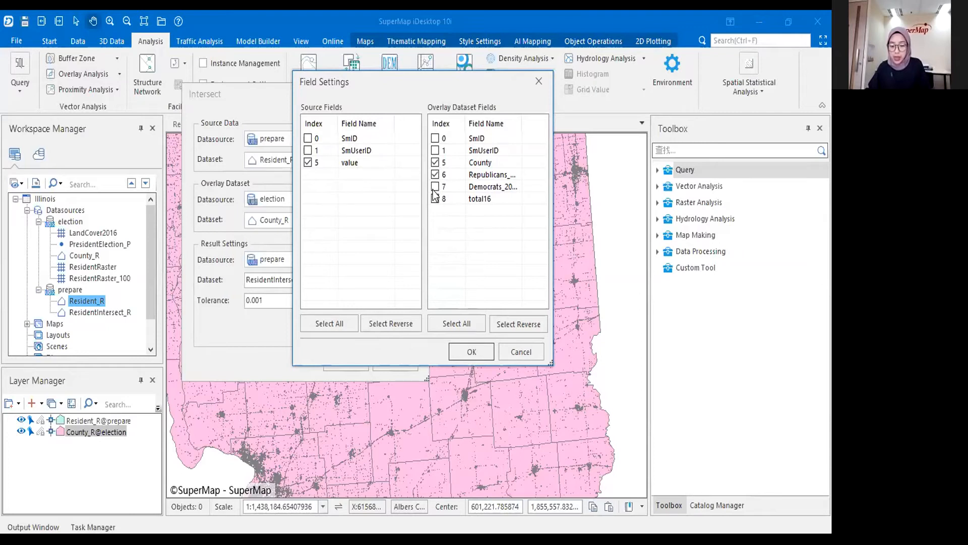
{"action": "left_click", "coordinate": [434, 188]}
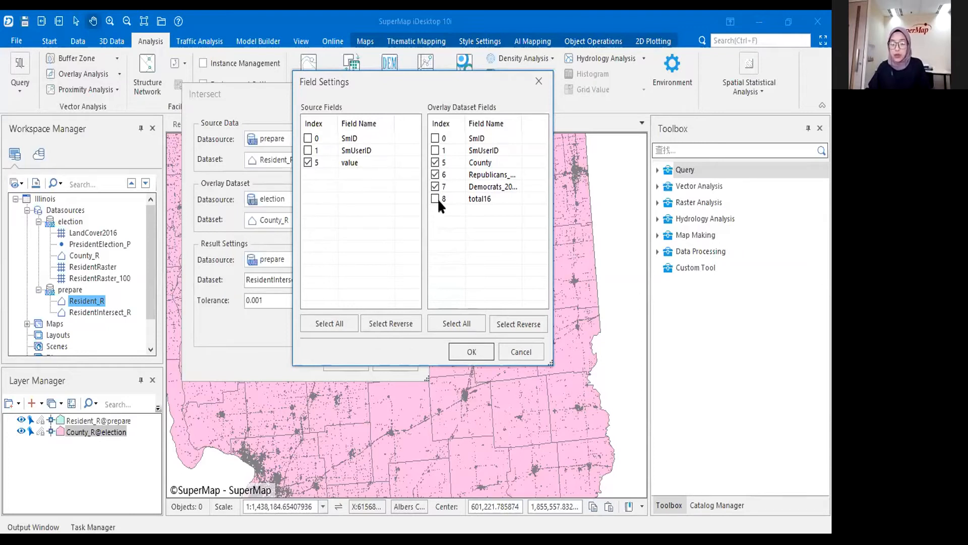
{"action": "left_click", "coordinate": [475, 352]}
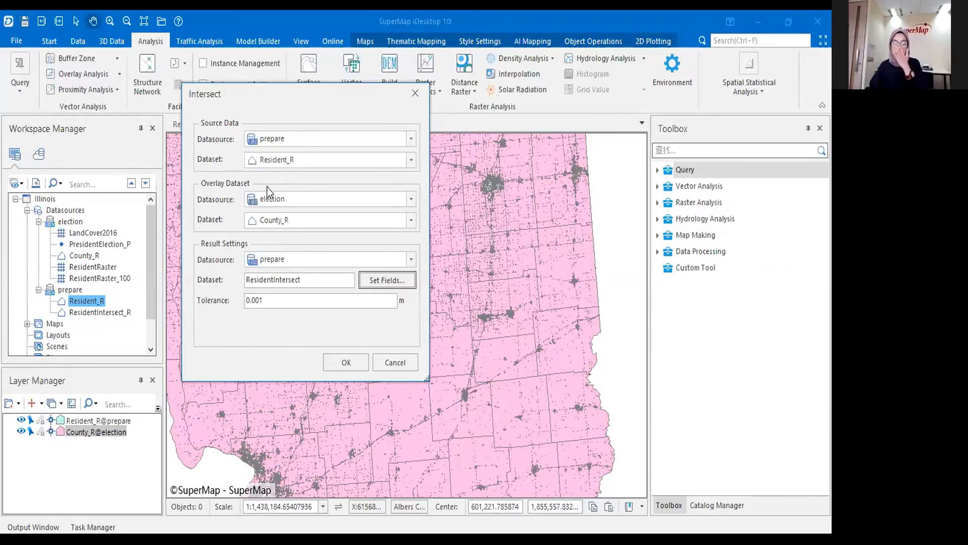
{"action": "left_click", "coordinate": [346, 371]}
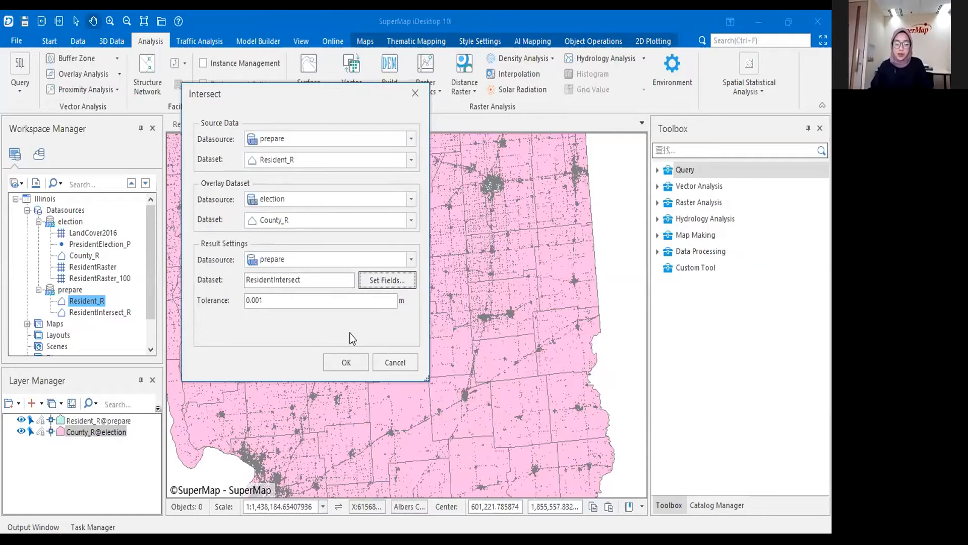
{"action": "left_click", "coordinate": [396, 362]}
Step: Add the existing ResidentIntersect_R dataset from the prepare datasource to the current map as the top layer
{"action": "left_click", "coordinate": [123, 313]}
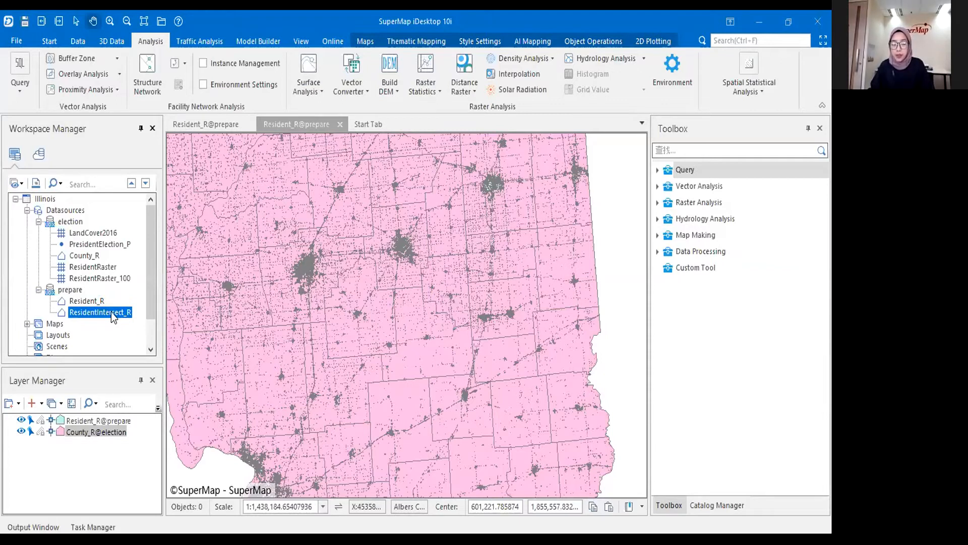
{"action": "left_click", "coordinate": [97, 255]}
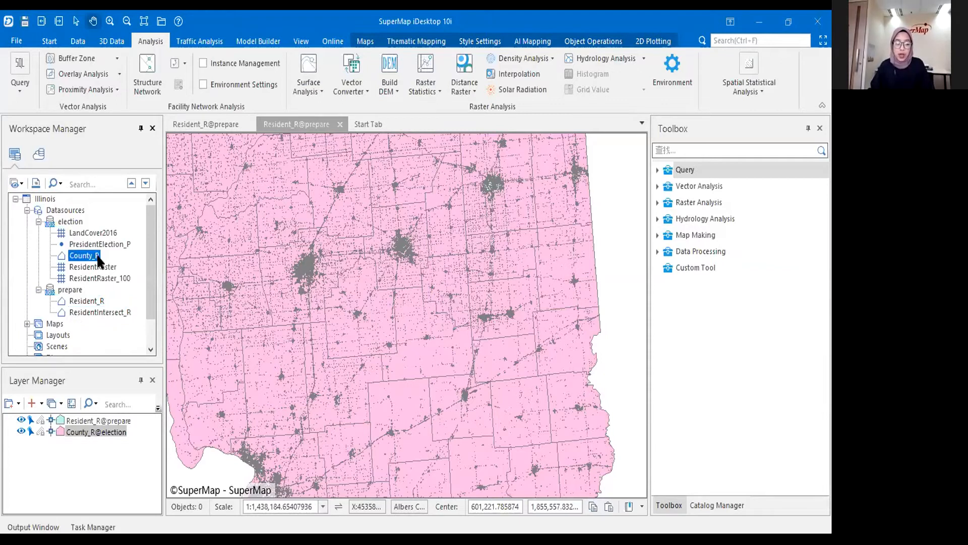
{"action": "left_click", "coordinate": [98, 305]}
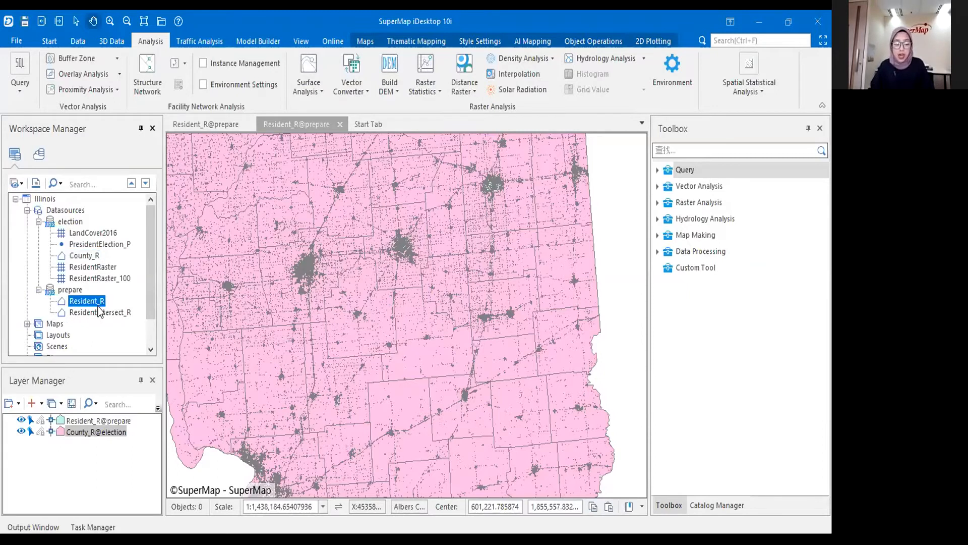
{"action": "left_click_drag", "start_coordinate": [105, 313], "coordinate": [357, 318]}
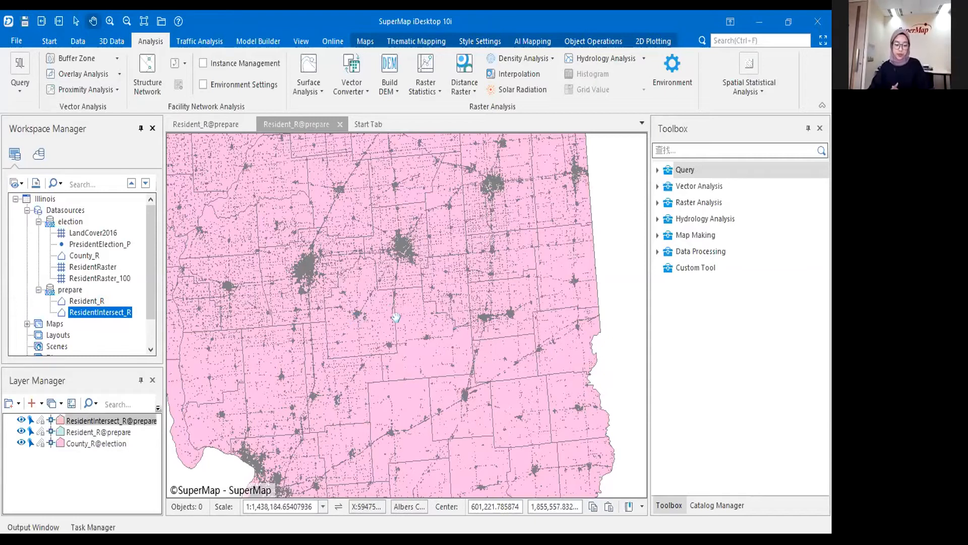
{"action": "scroll", "coordinate": [397, 317], "scroll_direction": "down", "scroll_amount": 1}
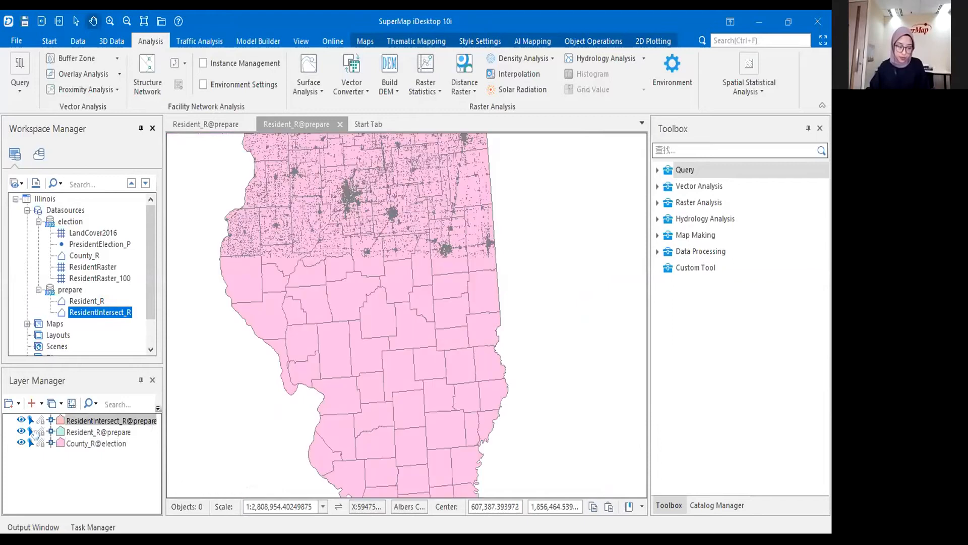
Step: Hide the Resident_R layer to check the intersected regions across the whole state, and remove that layer from the map
{"action": "left_click", "coordinate": [21, 432]}
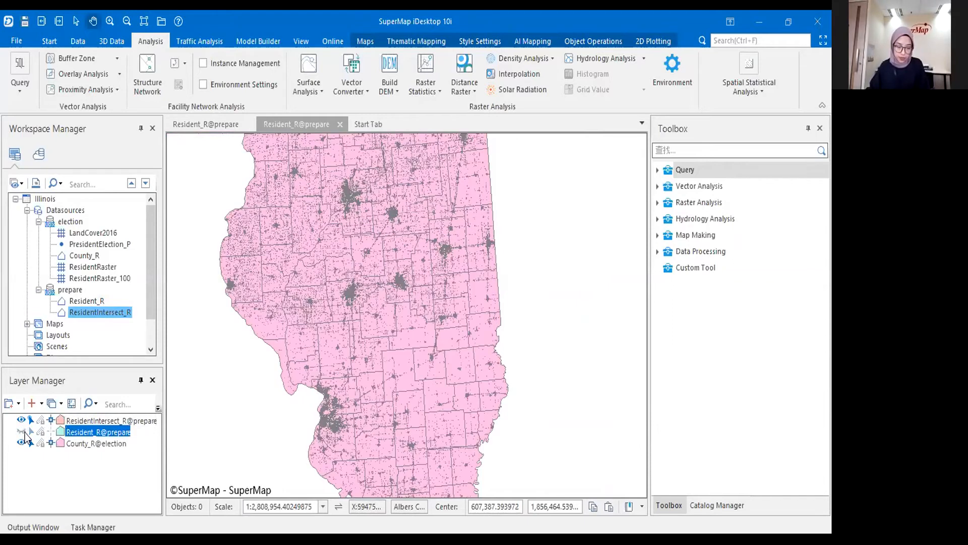
{"action": "scroll", "coordinate": [406, 284], "scroll_direction": "down", "scroll_amount": 1}
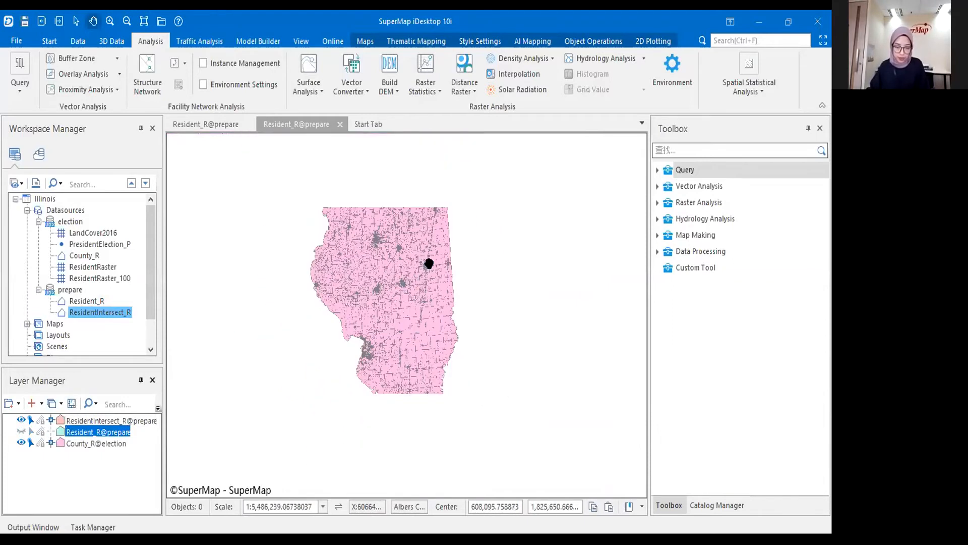
{"action": "left_click_drag", "start_coordinate": [415, 304], "coordinate": [394, 348]}
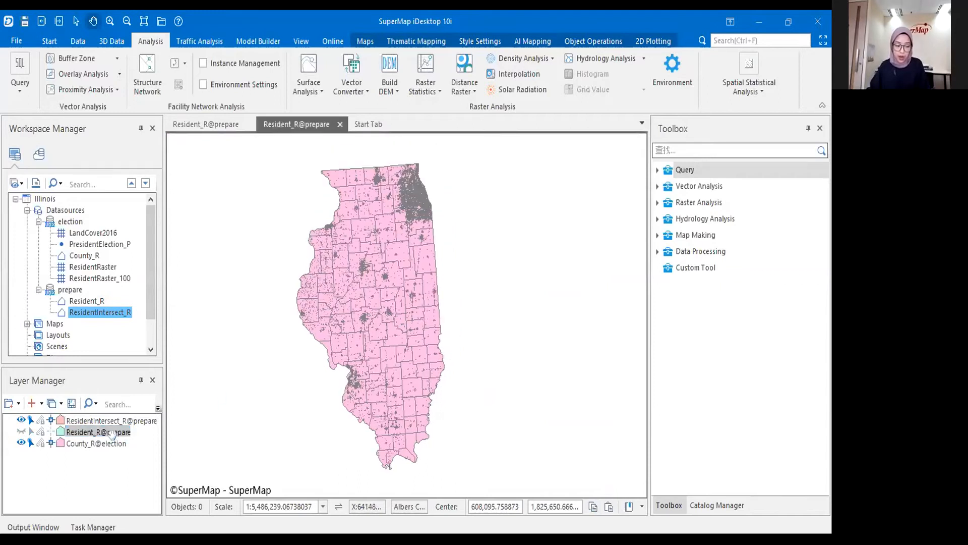
{"action": "right_click", "coordinate": [113, 437]}
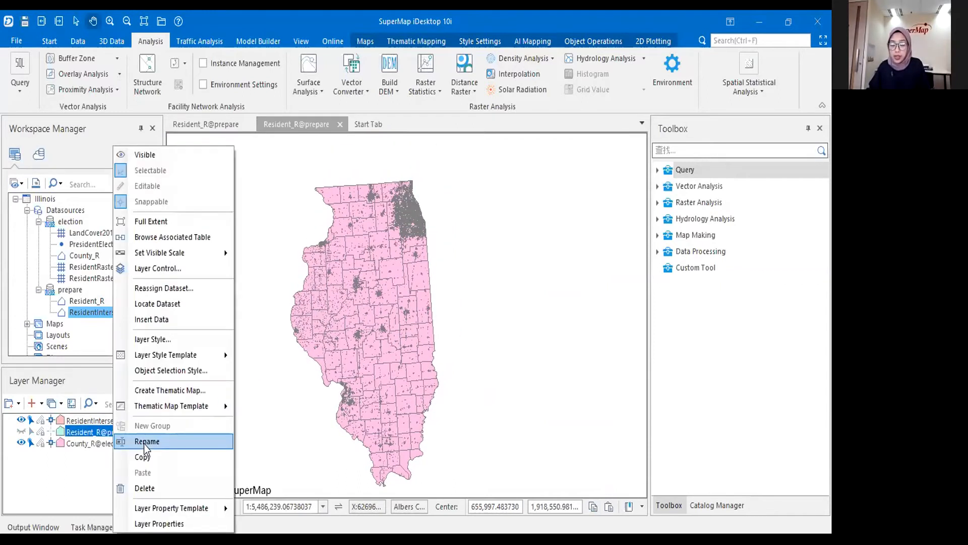
{"action": "left_click", "coordinate": [177, 488]}
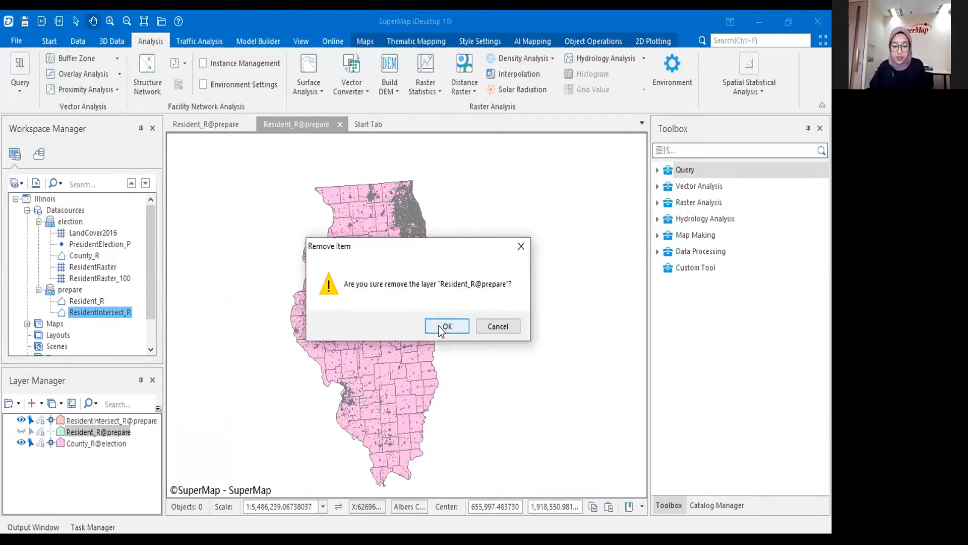
{"action": "left_click", "coordinate": [441, 330]}
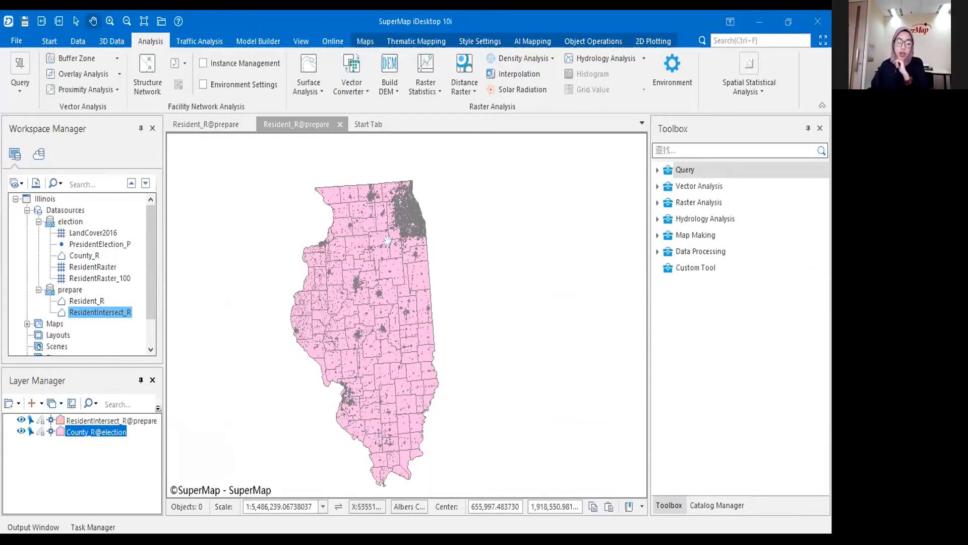
Step: Examine the ResidentIntersect_R regions over the northern counties and point out the County_R and Resident_R input datasets
{"action": "scroll", "coordinate": [388, 237], "scroll_direction": "up", "scroll_amount": 2}
{"action": "left_click_drag", "start_coordinate": [416, 228], "coordinate": [412, 204]}
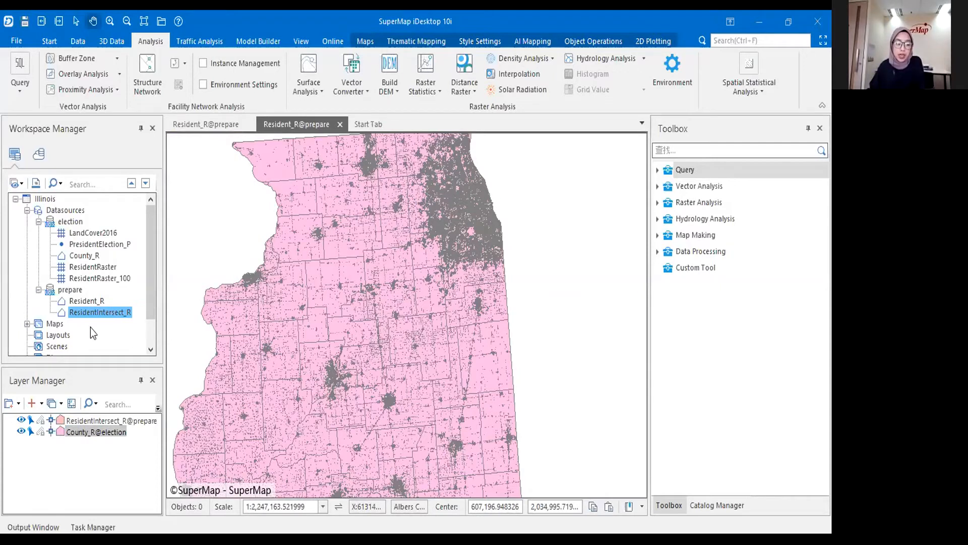
{"action": "left_click", "coordinate": [92, 259]}
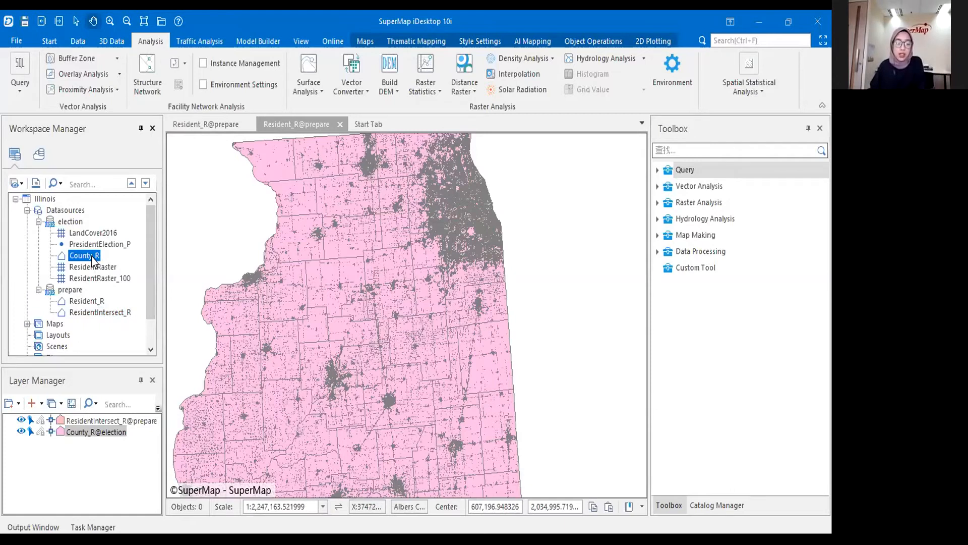
{"action": "left_click", "coordinate": [99, 303]}
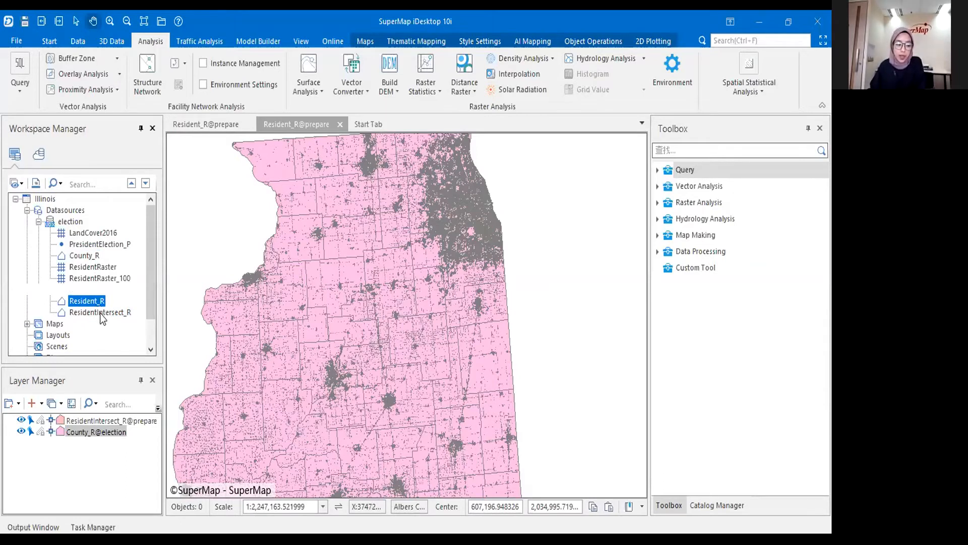
Step: Open the attribute table of ResidentIntersect_R in the prepare datasource to view its value and election fields
{"action": "left_click", "coordinate": [100, 313]}
{"action": "right_click", "coordinate": [101, 313]}
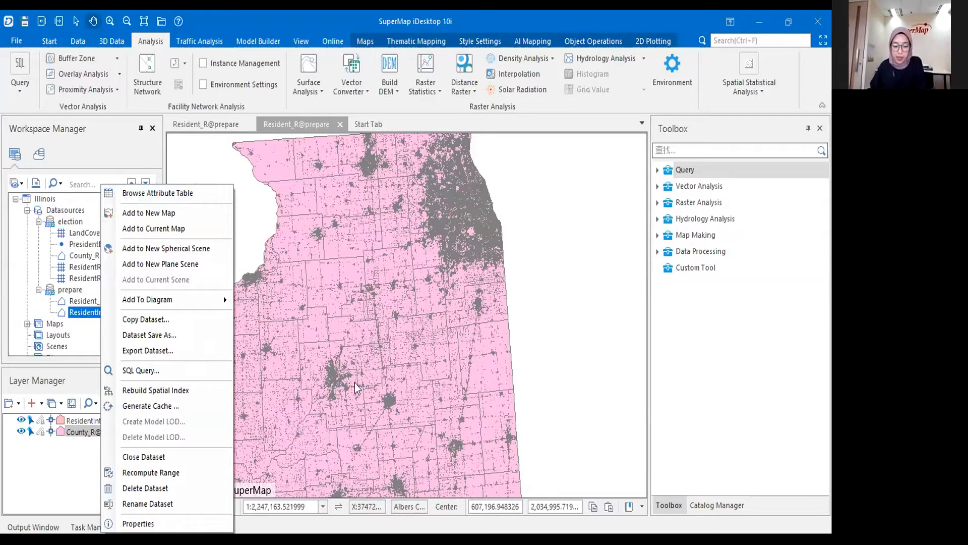
{"action": "left_click", "coordinate": [344, 497]}
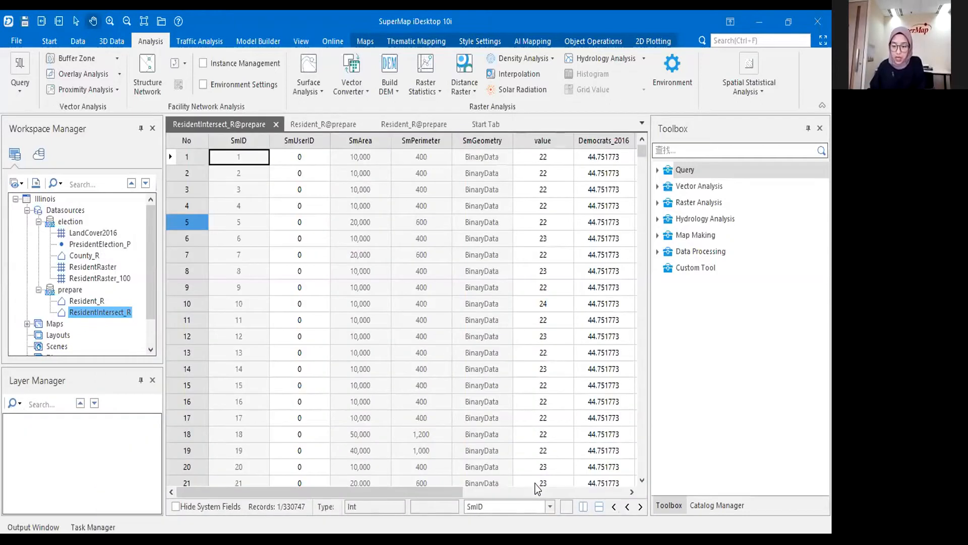
{"action": "left_click", "coordinate": [537, 490]}
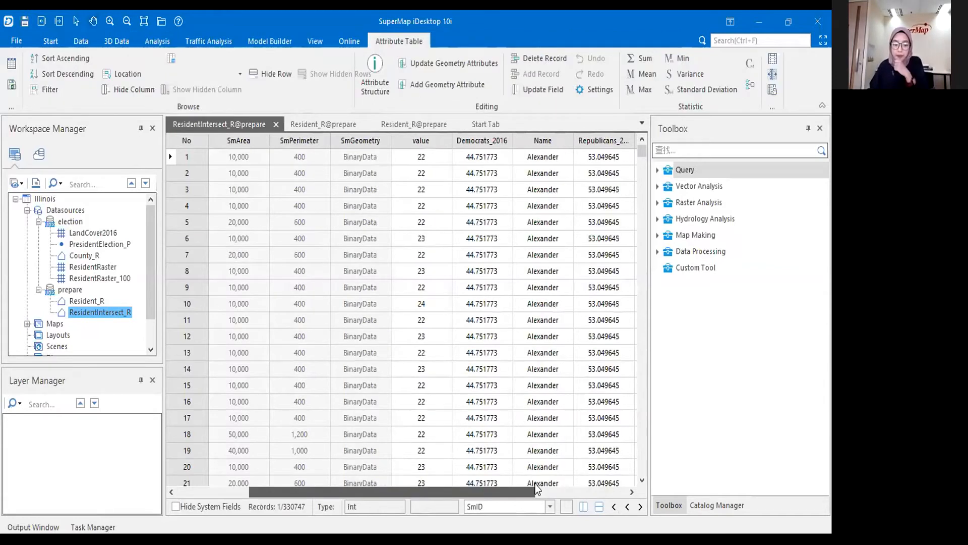
{"action": "left_click", "coordinate": [536, 490]}
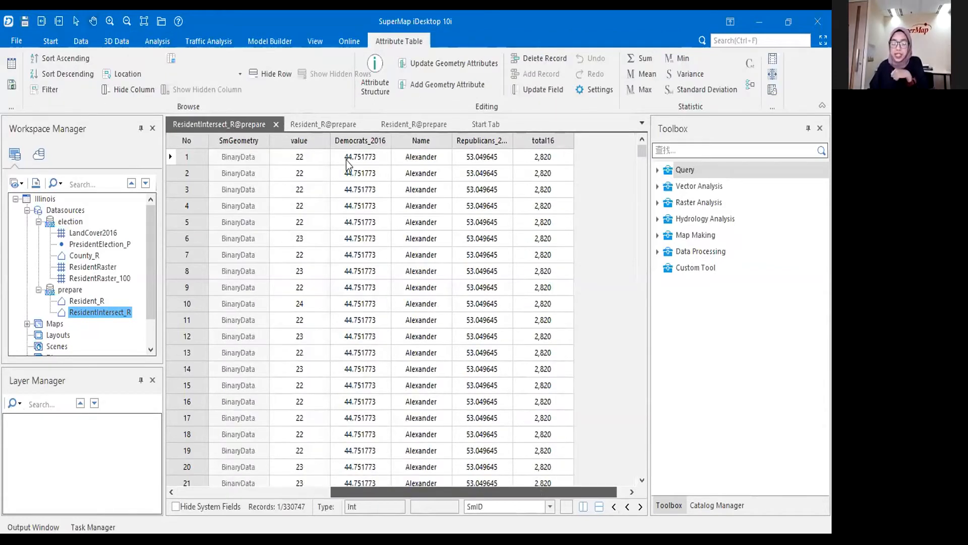
Step: Review the value, Democrats_2016, Name and Republicans_2016 columns, comparing the two party fields
{"action": "left_click", "coordinate": [299, 141]}
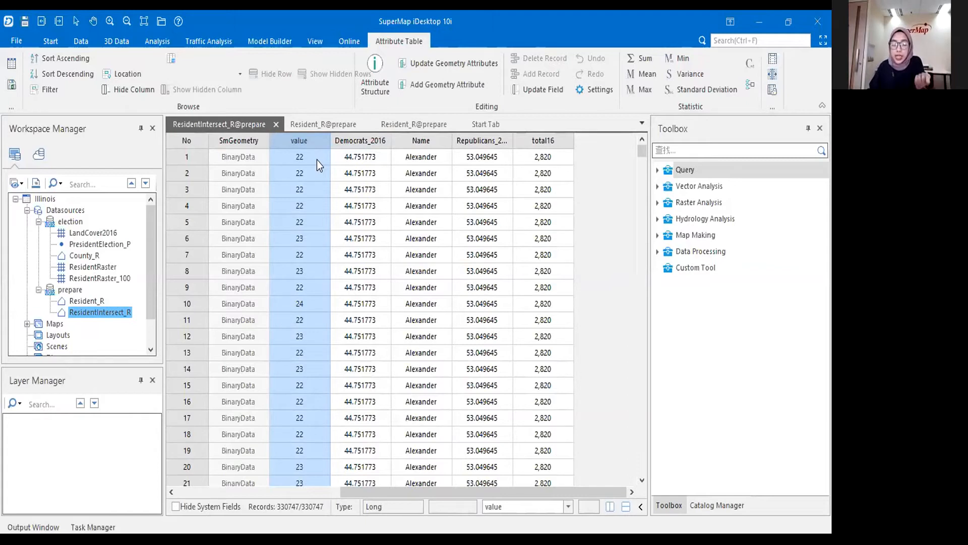
{"action": "left_click", "coordinate": [363, 142]}
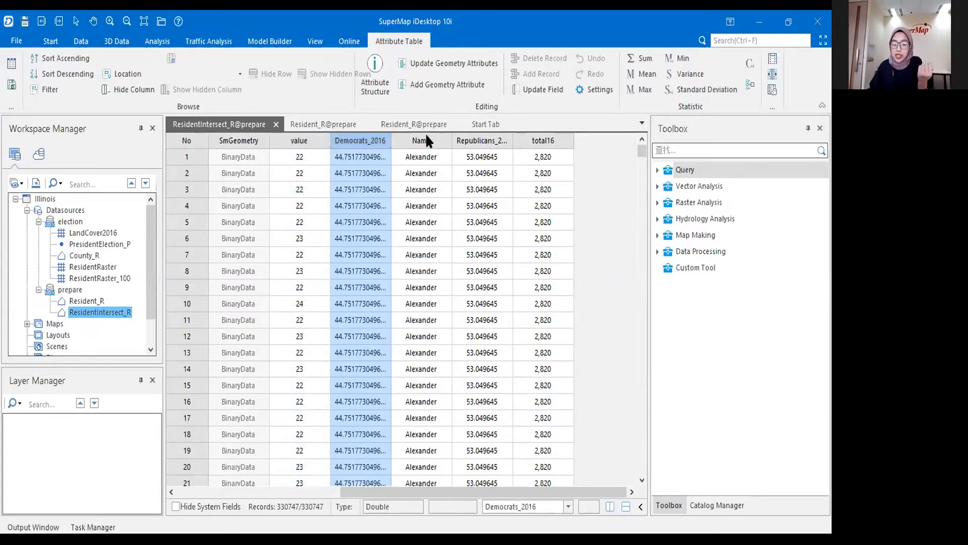
{"action": "left_click", "coordinate": [437, 145]}
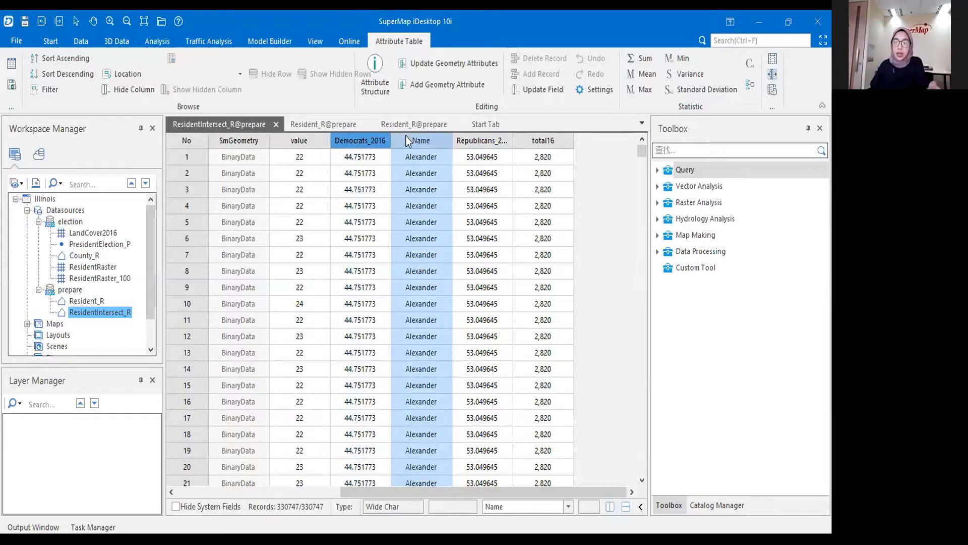
{"action": "left_click", "coordinate": [480, 139]}
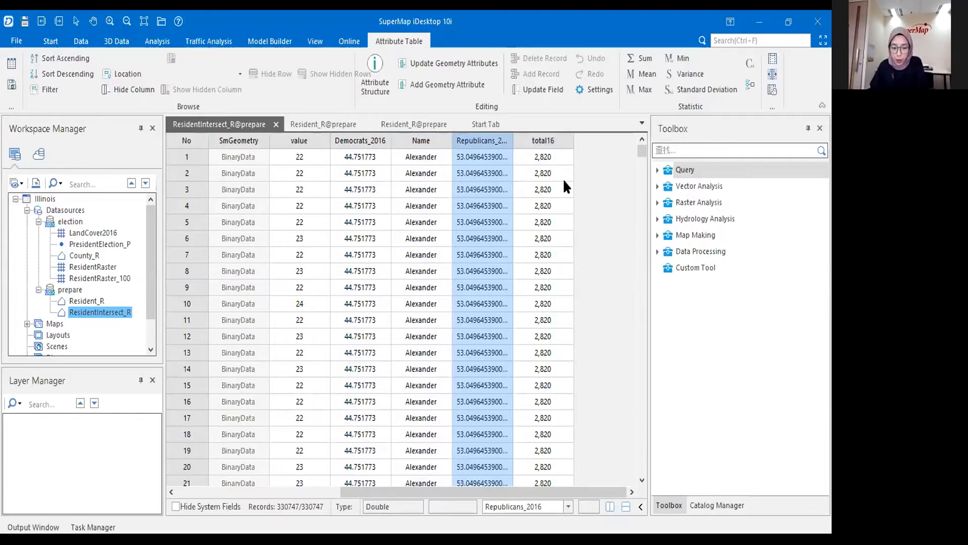
{"action": "left_click", "coordinate": [361, 142]}
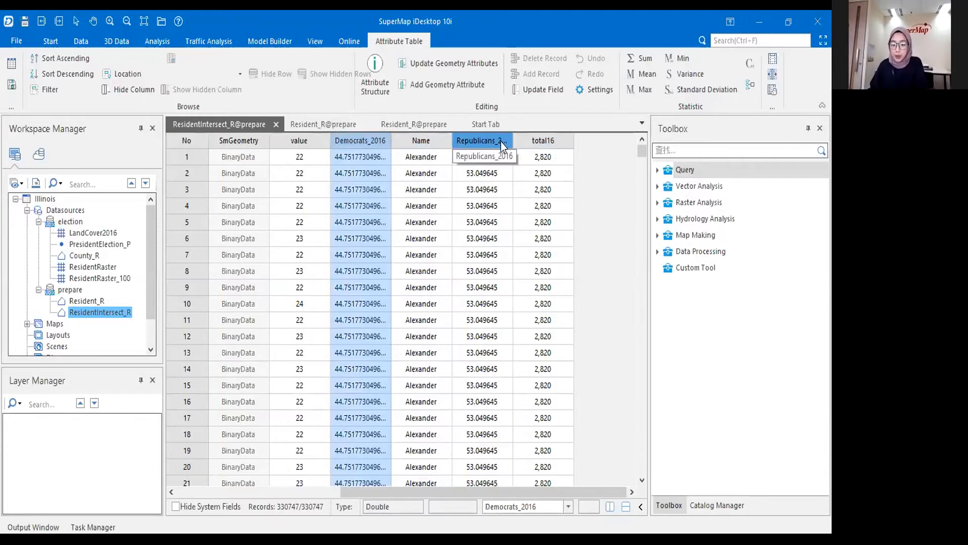
{"action": "left_click", "coordinate": [500, 141]}
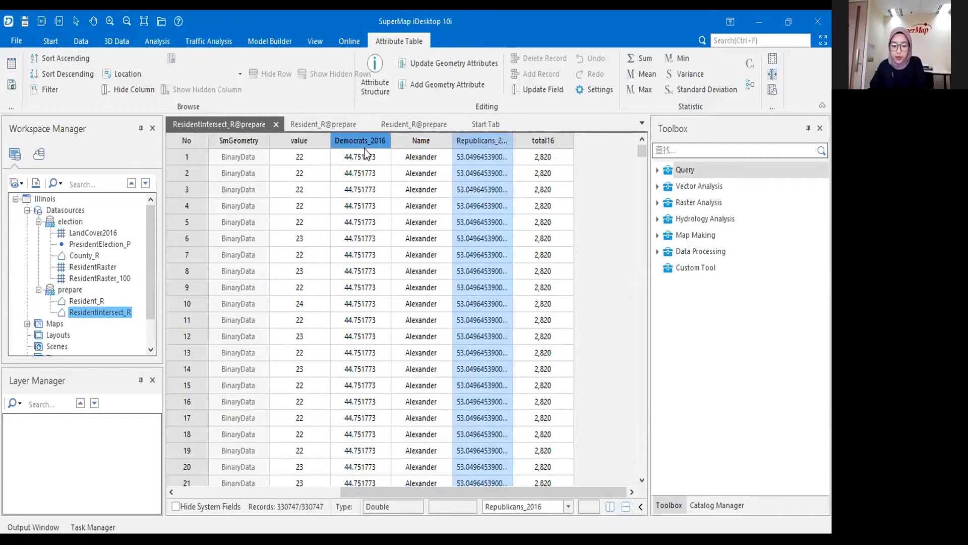
Step: Inspect the first record of the table, including its Democrats_2016 value
{"action": "left_click", "coordinate": [202, 160]}
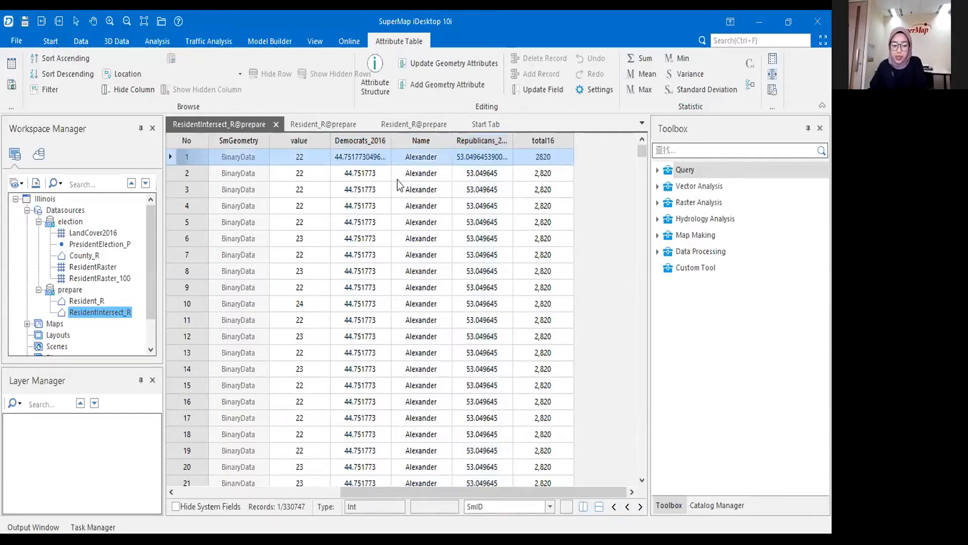
{"action": "left_click", "coordinate": [353, 156]}
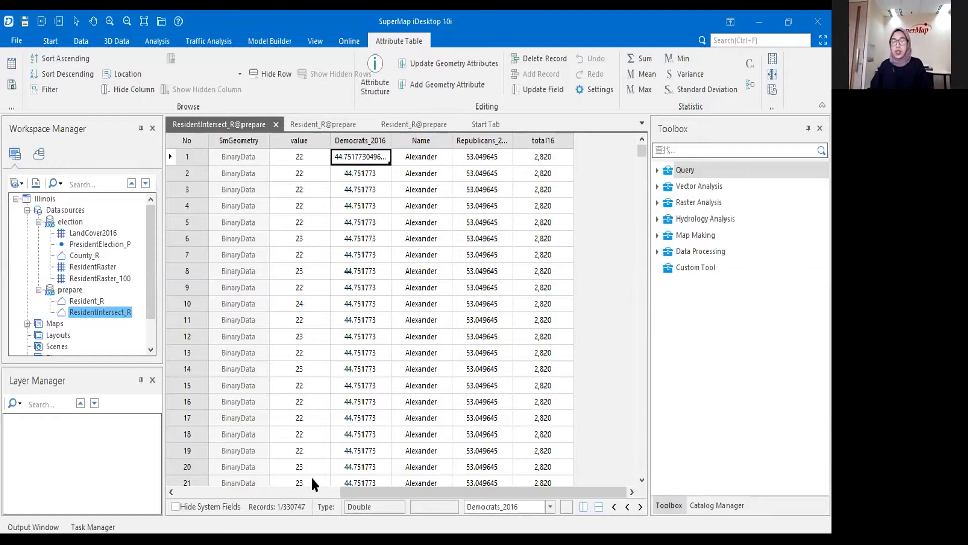
{"action": "left_click", "coordinate": [181, 157]}
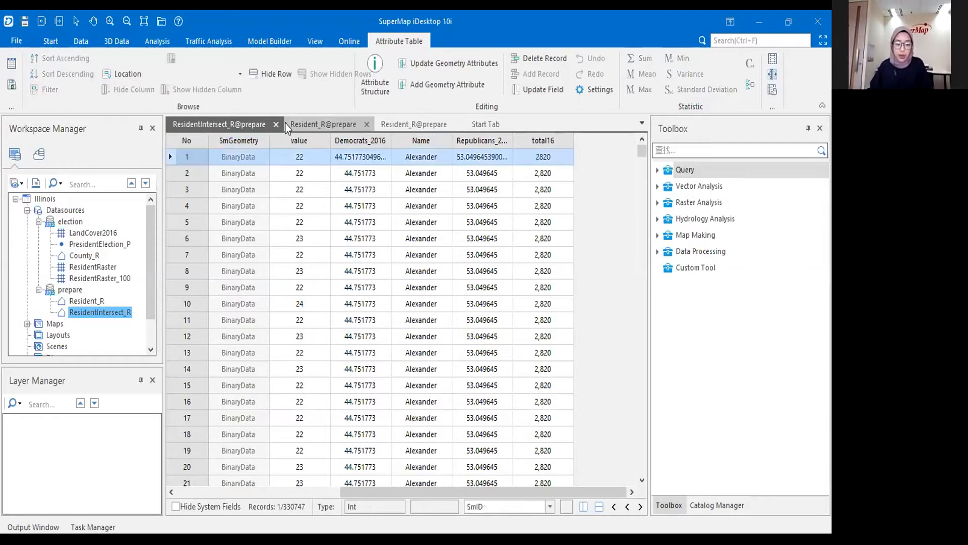
Step: Return to the map, select residential regions near the northeastern county boundary and examine their intersected shapes up close
{"action": "left_click", "coordinate": [292, 125]}
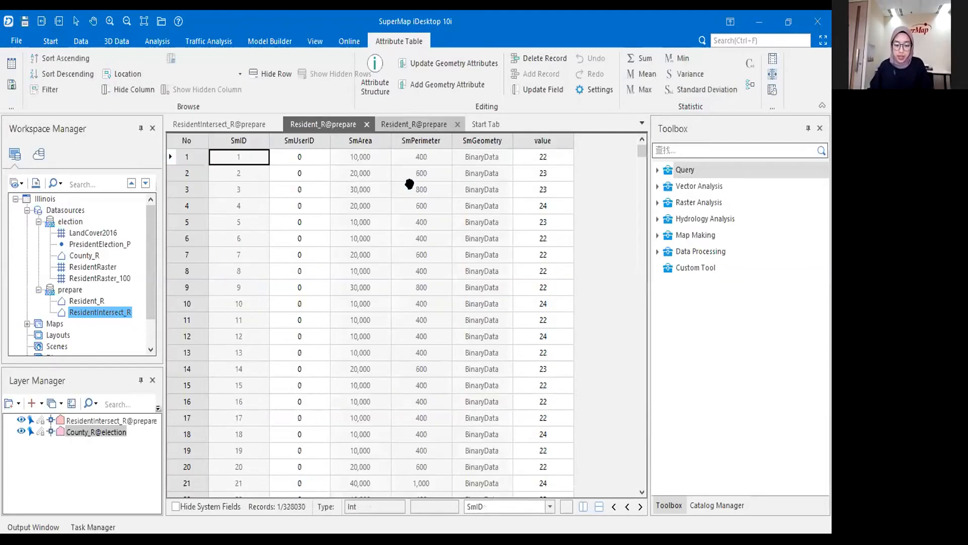
{"action": "left_click", "coordinate": [413, 124]}
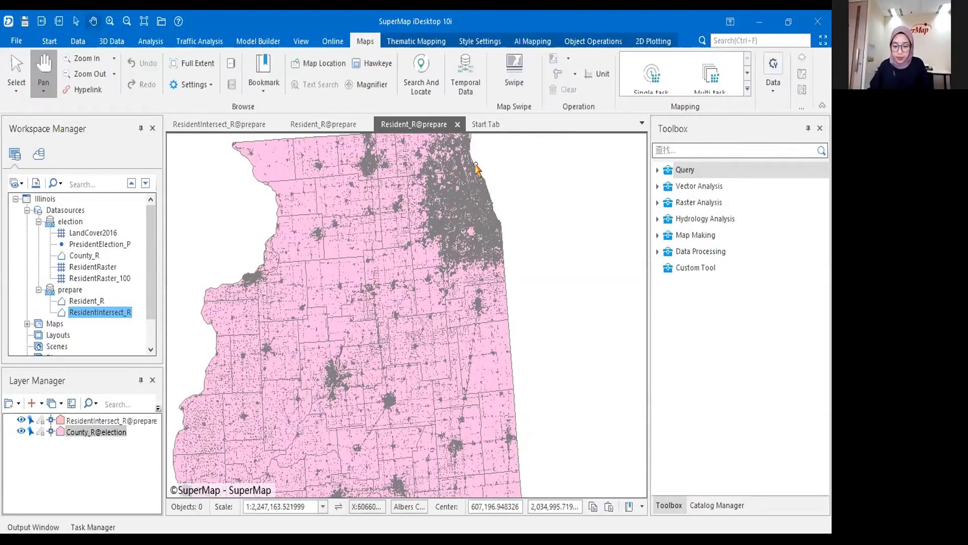
{"action": "scroll", "coordinate": [489, 178], "scroll_direction": "up", "scroll_amount": 3}
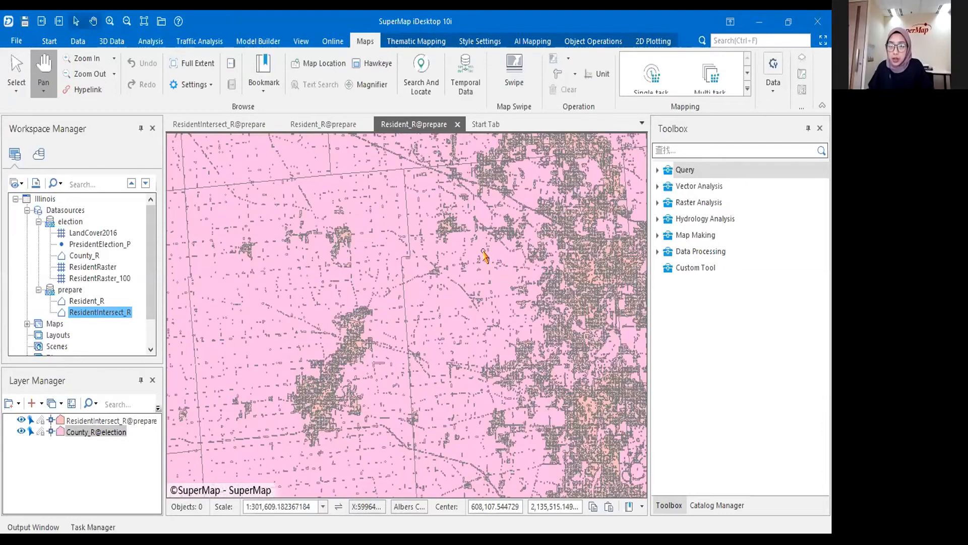
{"action": "left_click", "coordinate": [497, 222]}
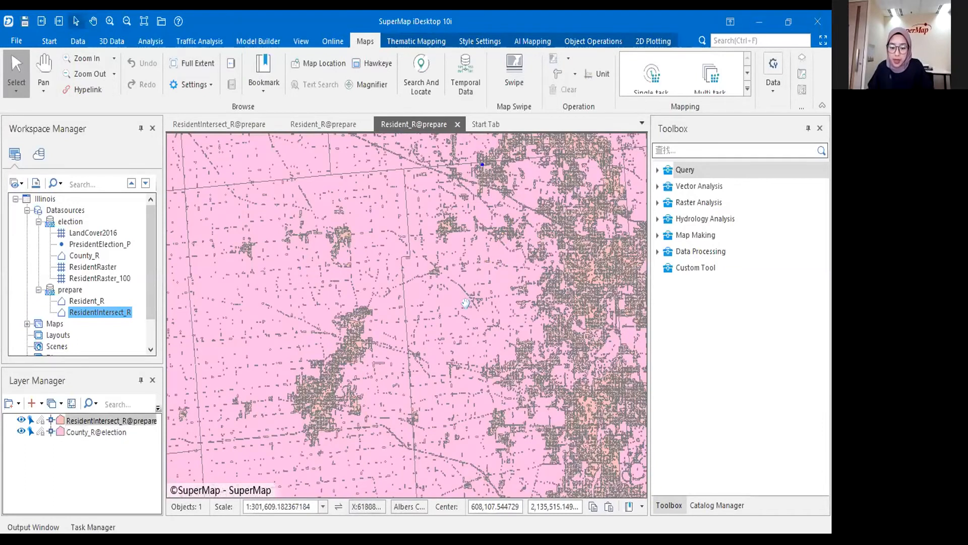
{"action": "scroll", "coordinate": [475, 261], "scroll_direction": "up", "scroll_amount": 1}
{"action": "scroll", "coordinate": [475, 260], "scroll_direction": "up", "scroll_amount": 4}
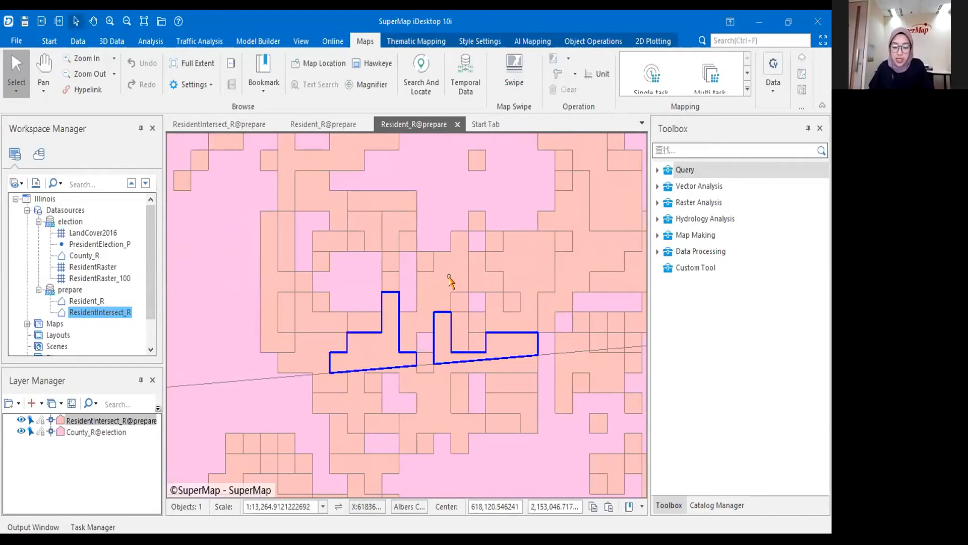
{"action": "left_click", "coordinate": [452, 278]}
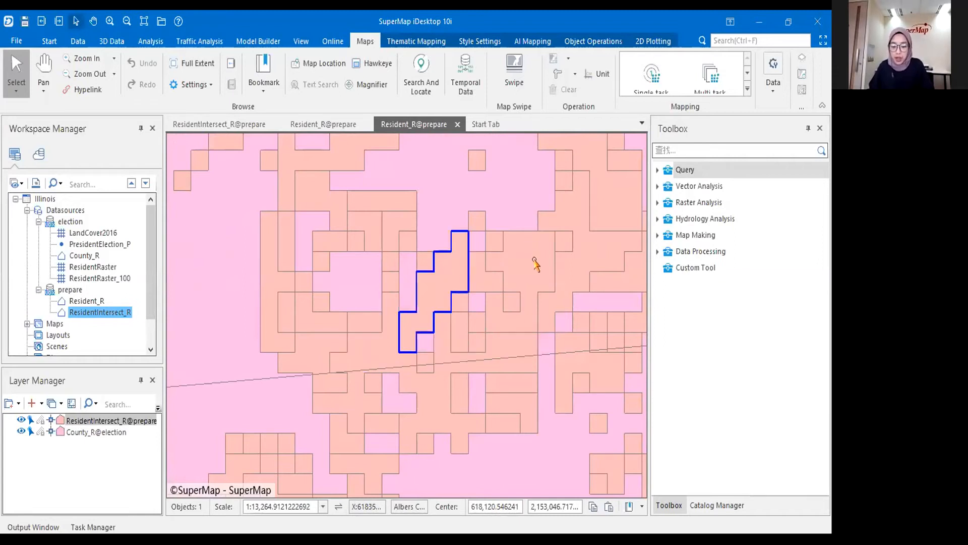
{"action": "key", "text": "Right"}
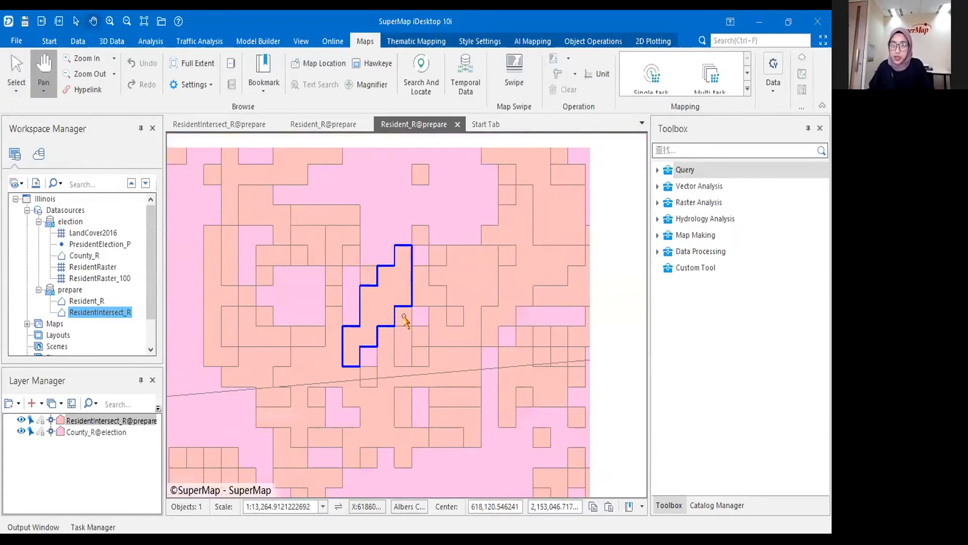
{"action": "key", "text": "Up"}
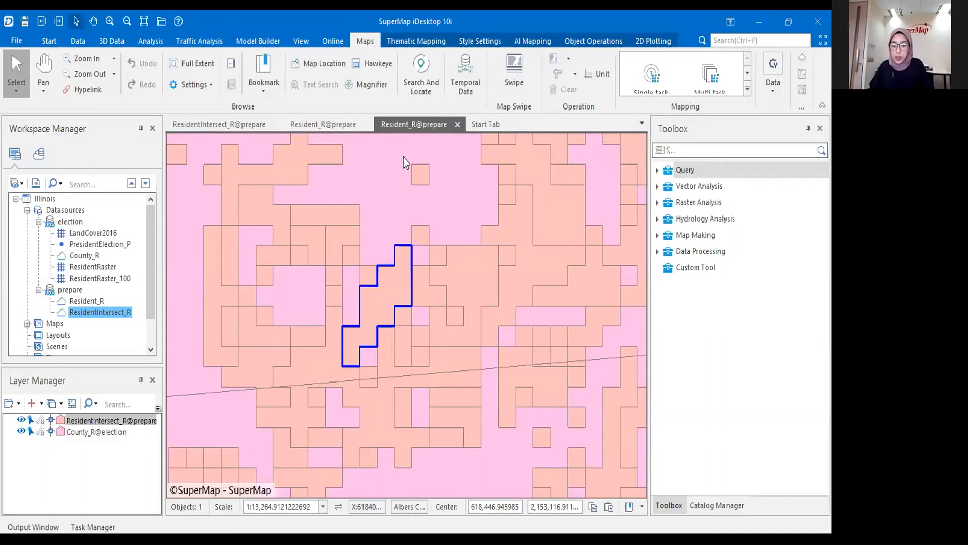
Step: Check the open attribute tables, and display the properties of the ResidentIntersect_R dataset beside the map
{"action": "key", "text": "ctrl+Tab"}
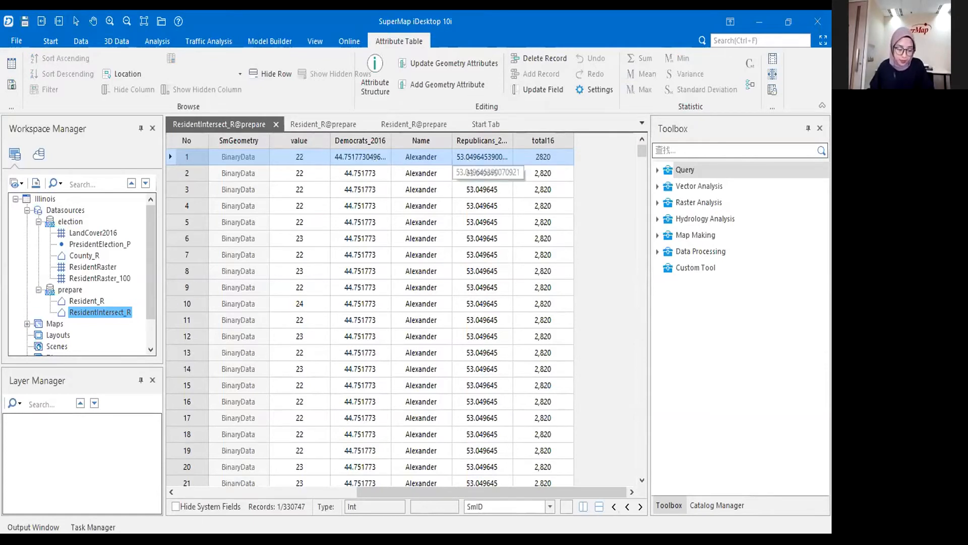
{"action": "left_click", "coordinate": [318, 124]}
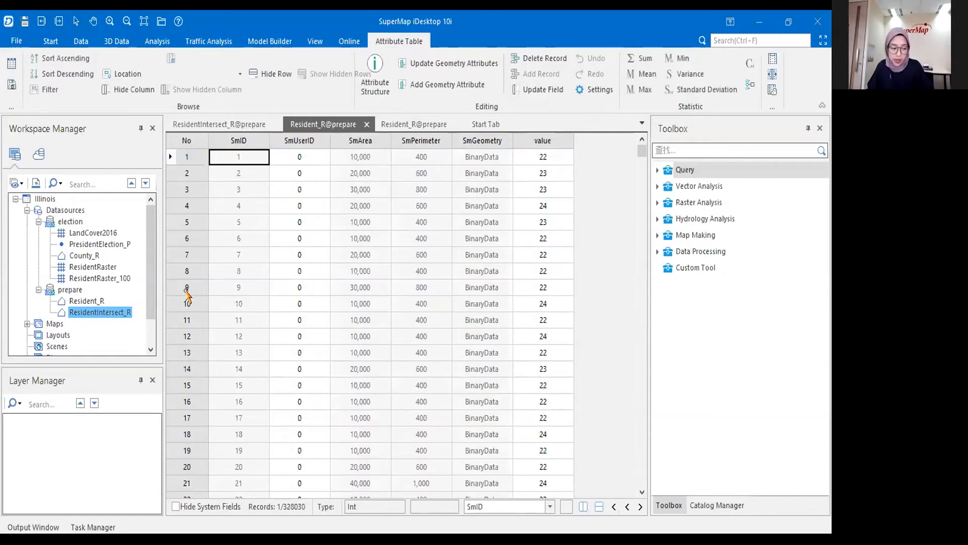
{"action": "double_click", "coordinate": [96, 313]}
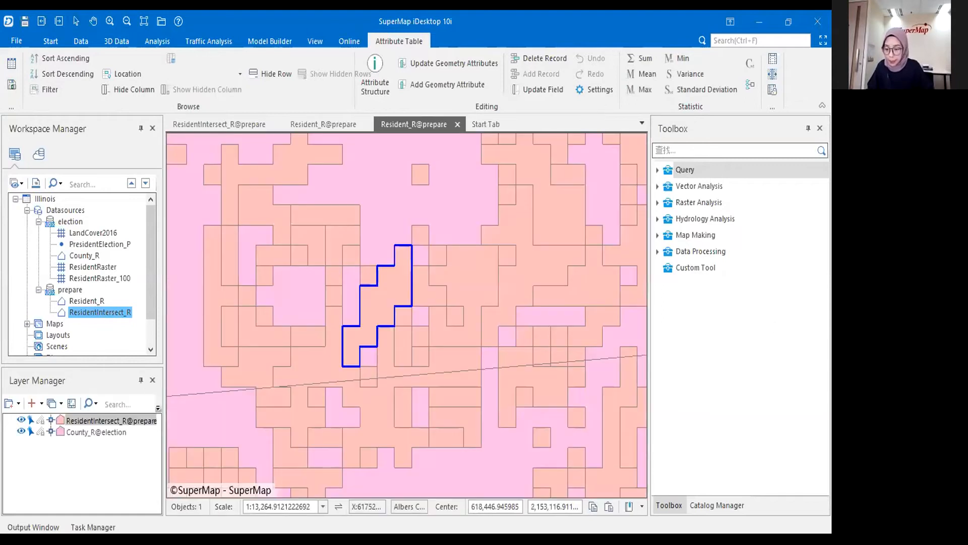
{"action": "double_click", "coordinate": [414, 296]}
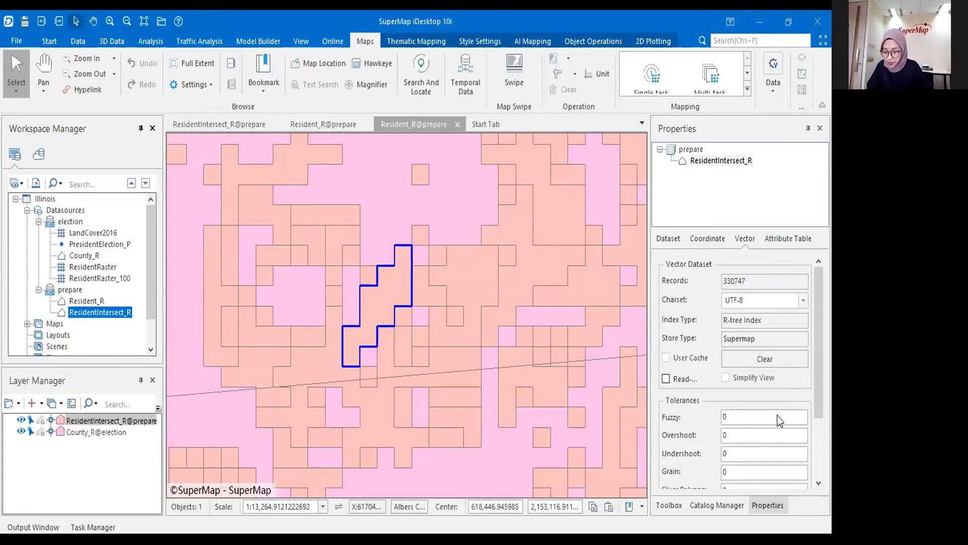
Step: Select a residential region in McHenry, just north of the county boundary, and check its value field
{"action": "left_click", "coordinate": [471, 296]}
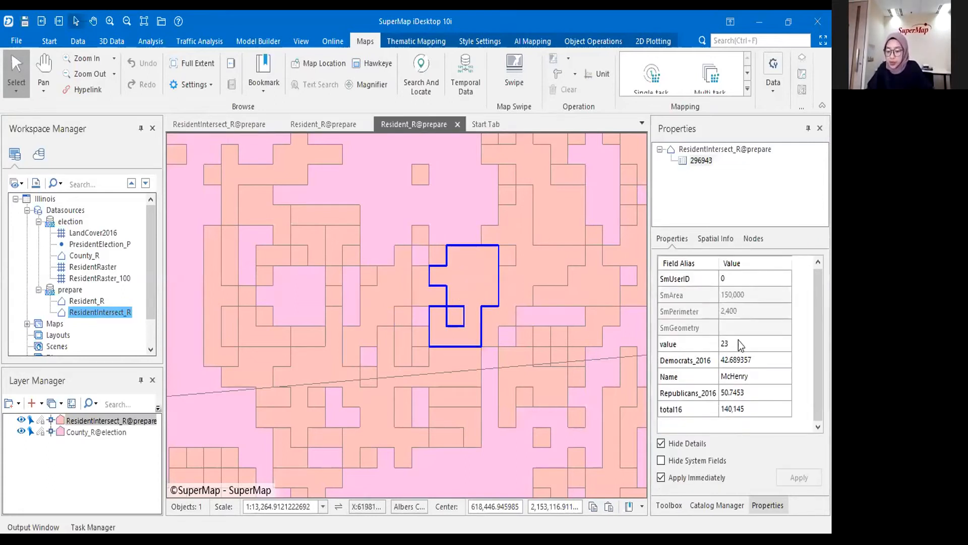
{"action": "left_click", "coordinate": [720, 347]}
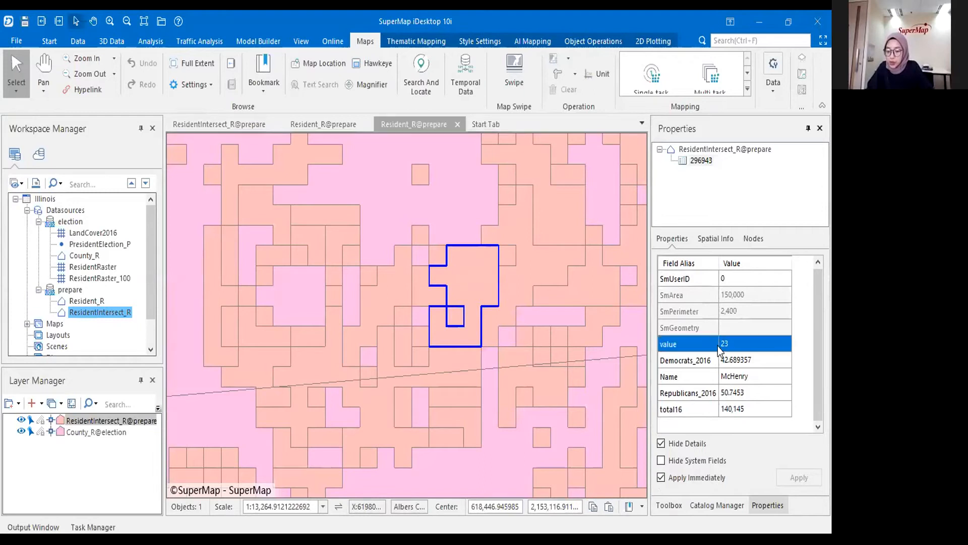
{"action": "left_click", "coordinate": [484, 290]}
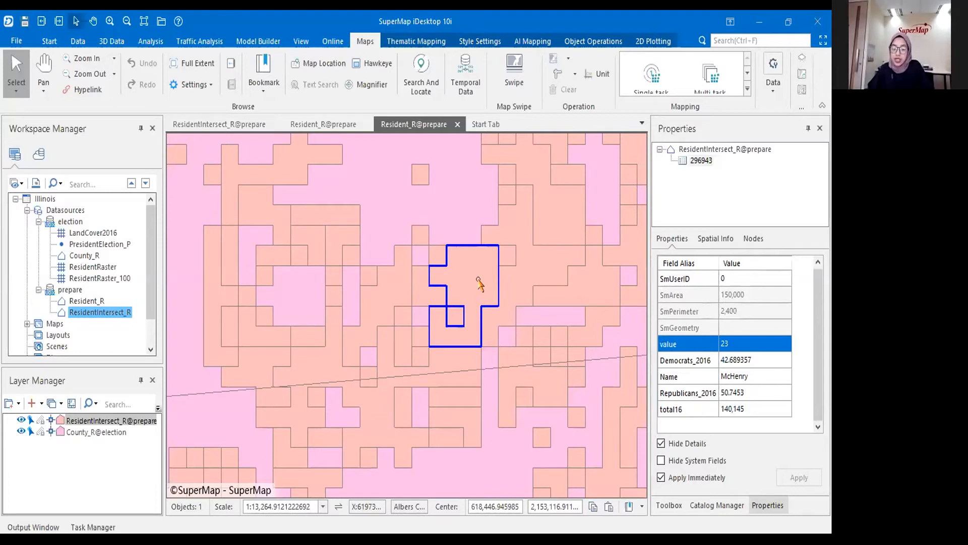
Step: Compare the election attributes of a residential region in Kane with those of the Kane County polygon in County_R
{"action": "scroll", "coordinate": [479, 282], "scroll_direction": "down", "scroll_amount": 3}
{"action": "scroll", "coordinate": [477, 280], "scroll_direction": "down", "scroll_amount": 3}
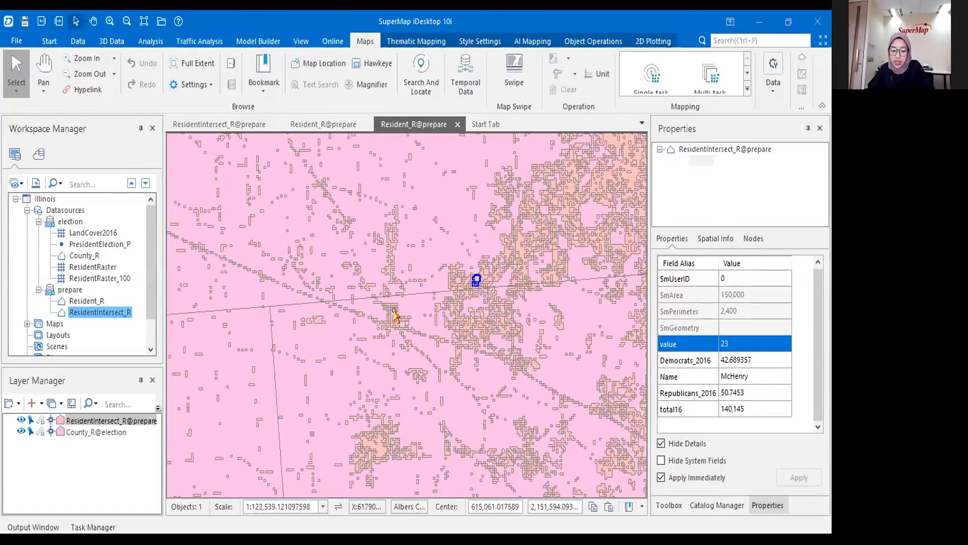
{"action": "scroll", "coordinate": [365, 330], "scroll_direction": "down", "scroll_amount": 4}
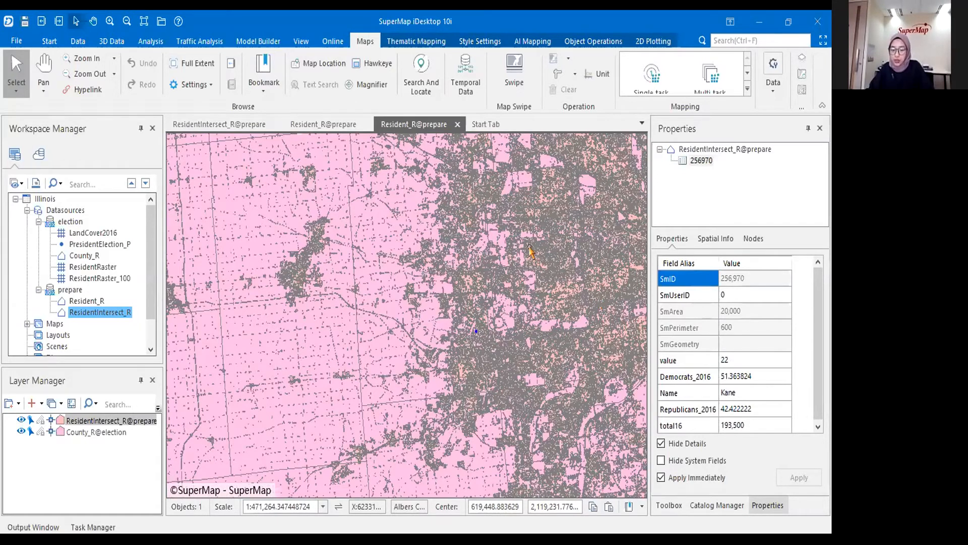
{"action": "left_click", "coordinate": [392, 173]}
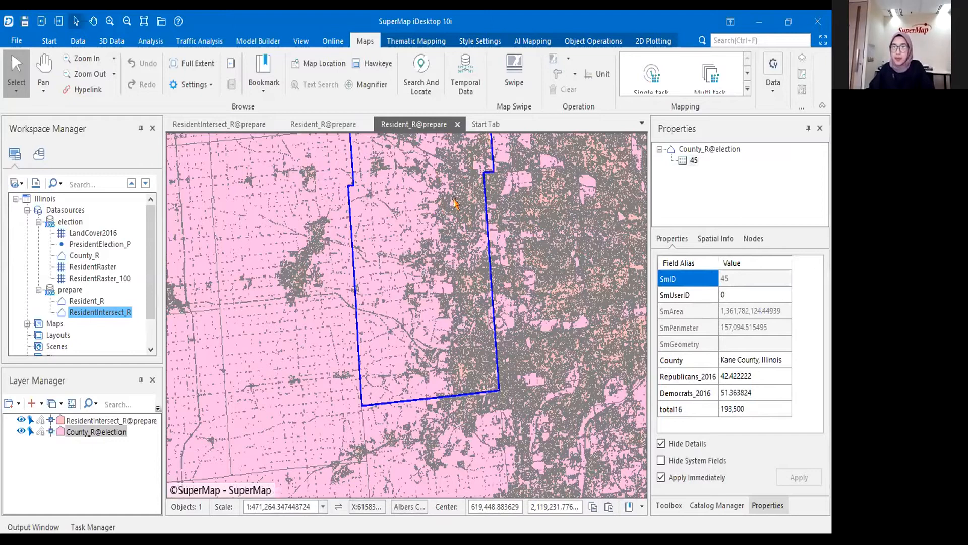
{"action": "scroll", "coordinate": [449, 209], "scroll_direction": "down", "scroll_amount": 1}
{"action": "left_click_drag", "start_coordinate": [417, 243], "coordinate": [456, 243]}
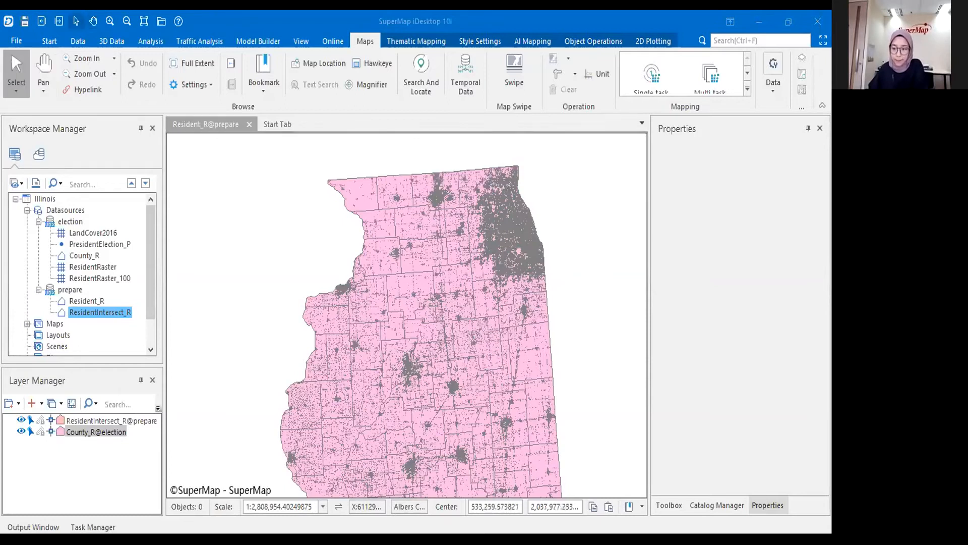
{"action": "key", "text": "alt+Tab"}
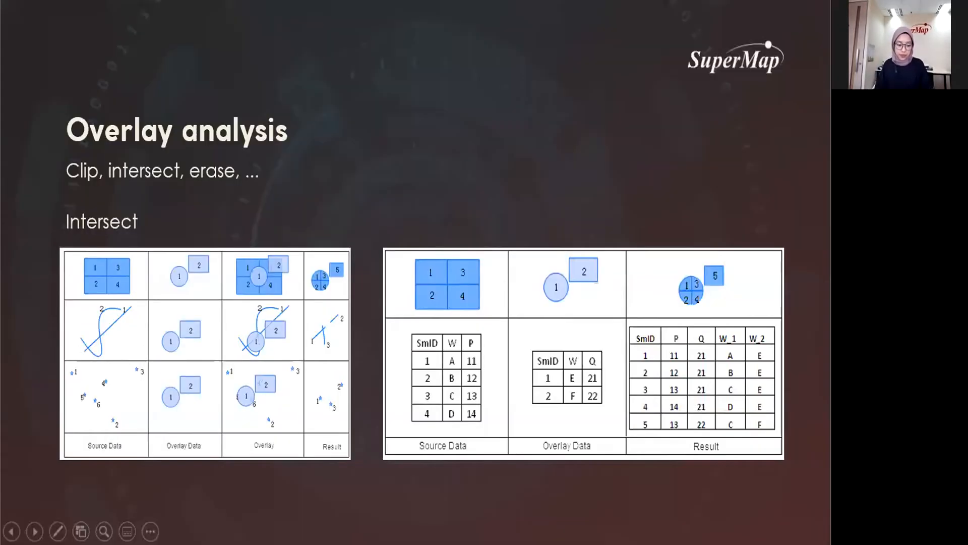
{"action": "key", "text": "Right"}
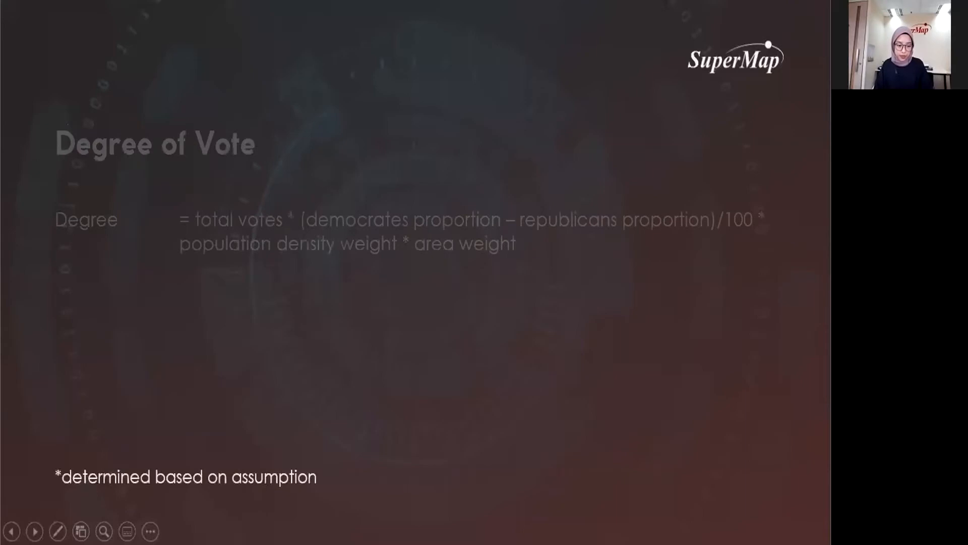
{"action": "key", "text": "Right"}
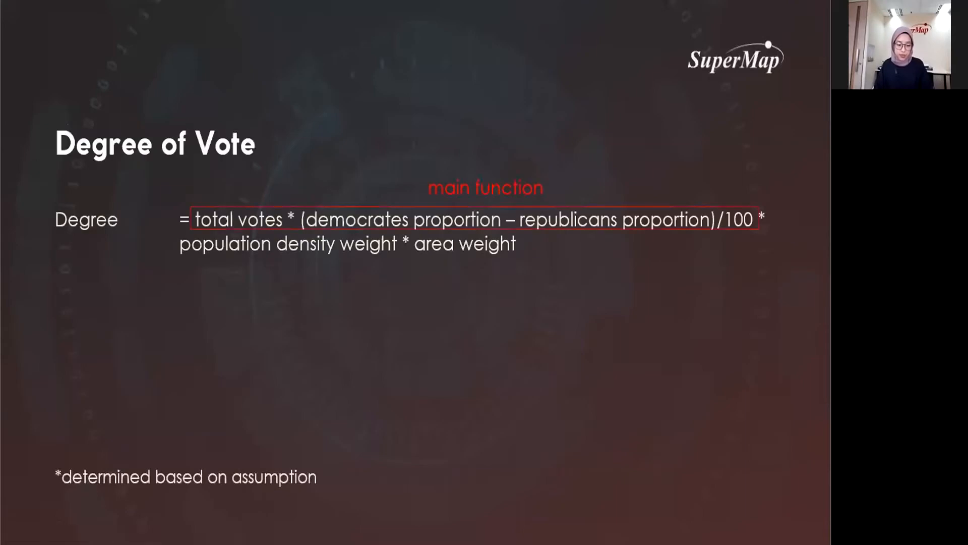
{"action": "key", "text": "Right"}
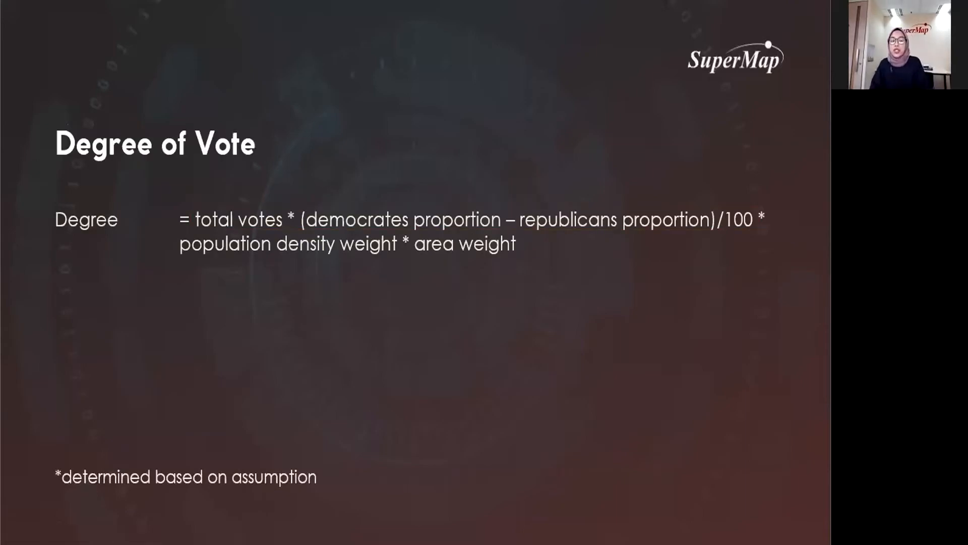
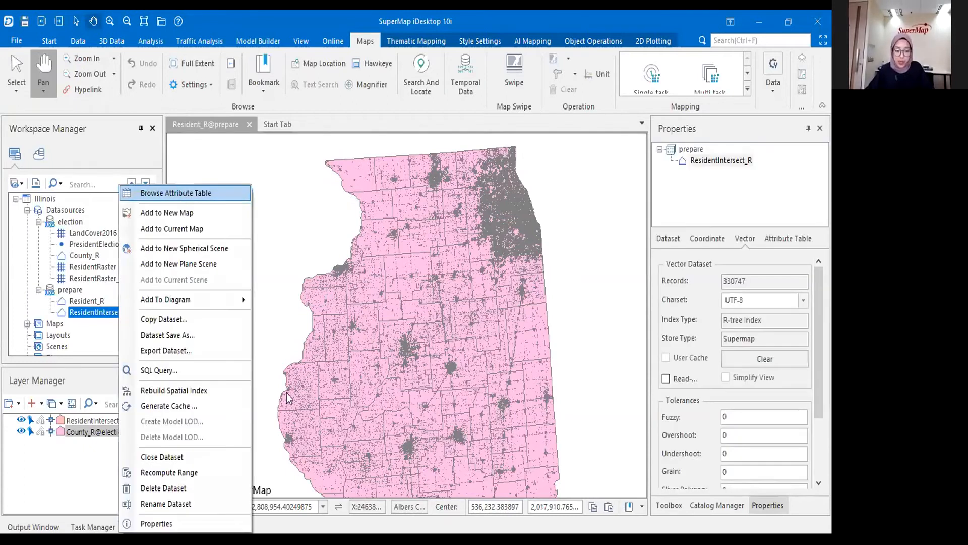
Step: Open the ResidentIntersect_R attribute table, and build an SQL query selecting all fields of that dataset where value = 22
{"action": "left_click", "coordinate": [184, 195]}
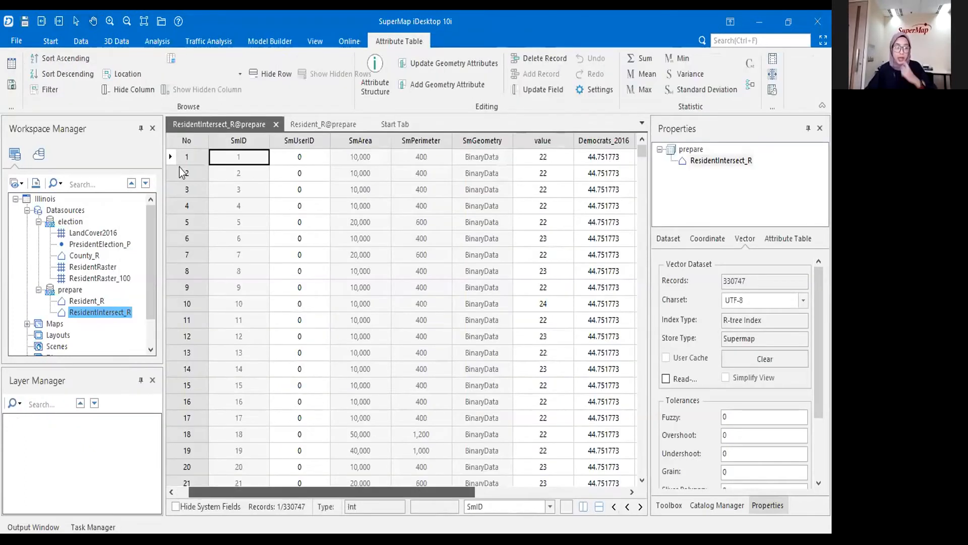
{"action": "left_click_drag", "start_coordinate": [290, 492], "coordinate": [441, 492]}
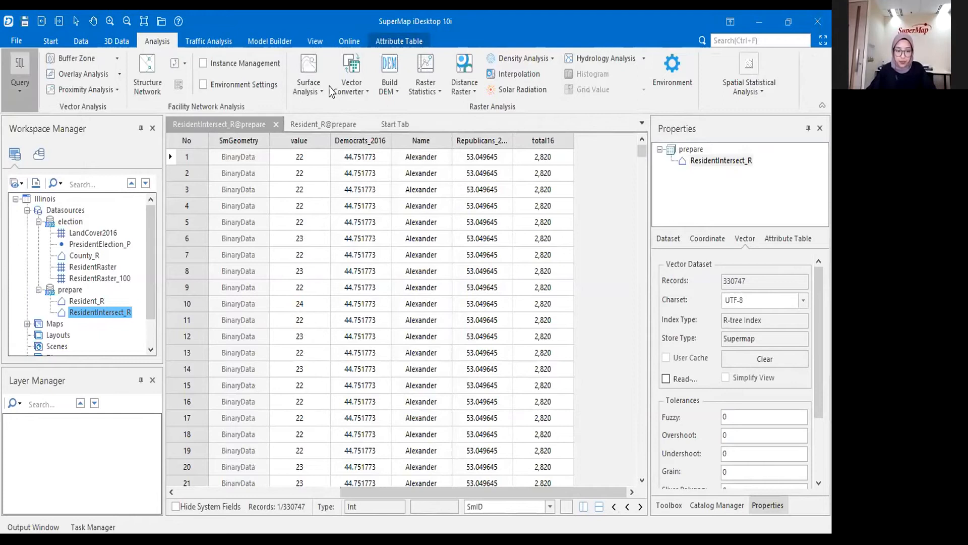
{"action": "left_click", "coordinate": [523, 442]}
{"action": "left_click", "coordinate": [378, 209]}
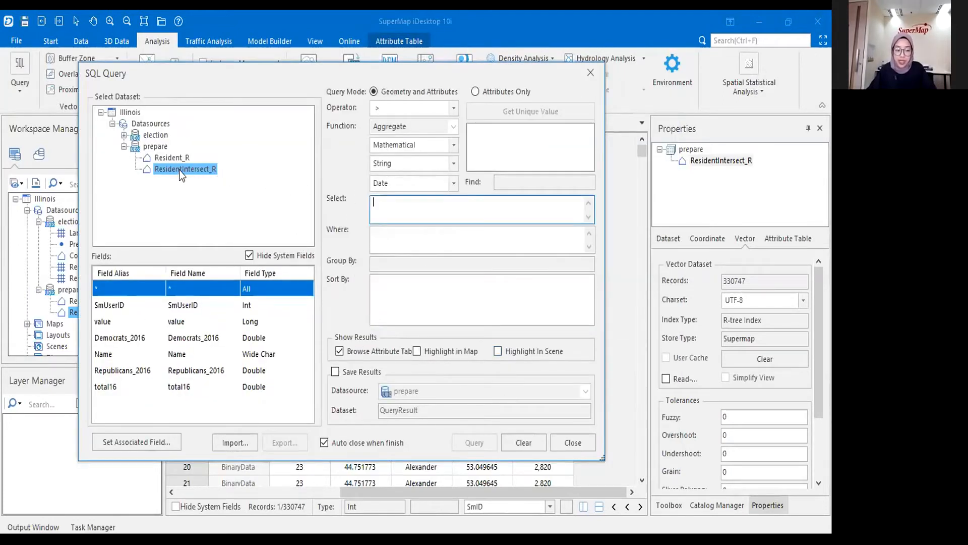
{"action": "left_click", "coordinate": [142, 274]}
{"action": "double_click", "coordinate": [136, 289]}
{"action": "left_click", "coordinate": [398, 244]}
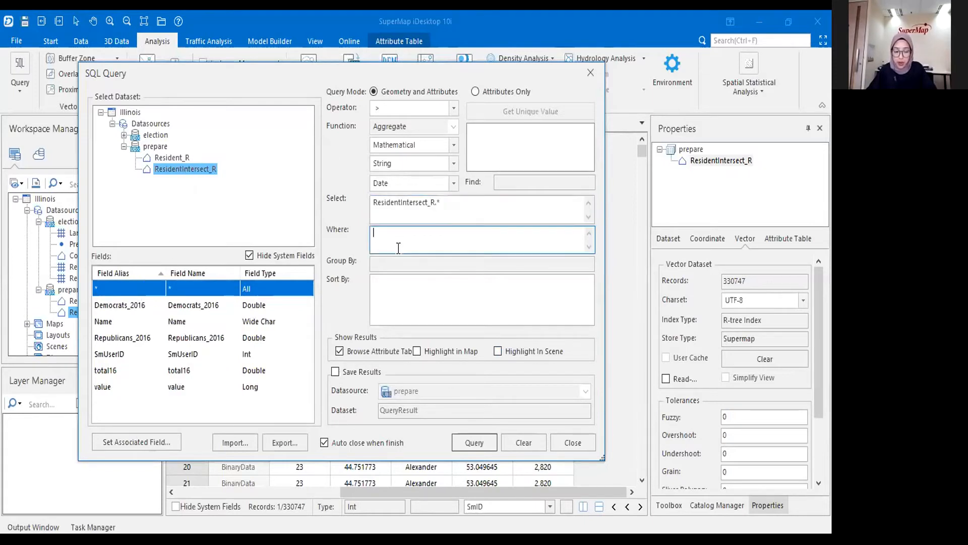
{"action": "double_click", "coordinate": [116, 385]}
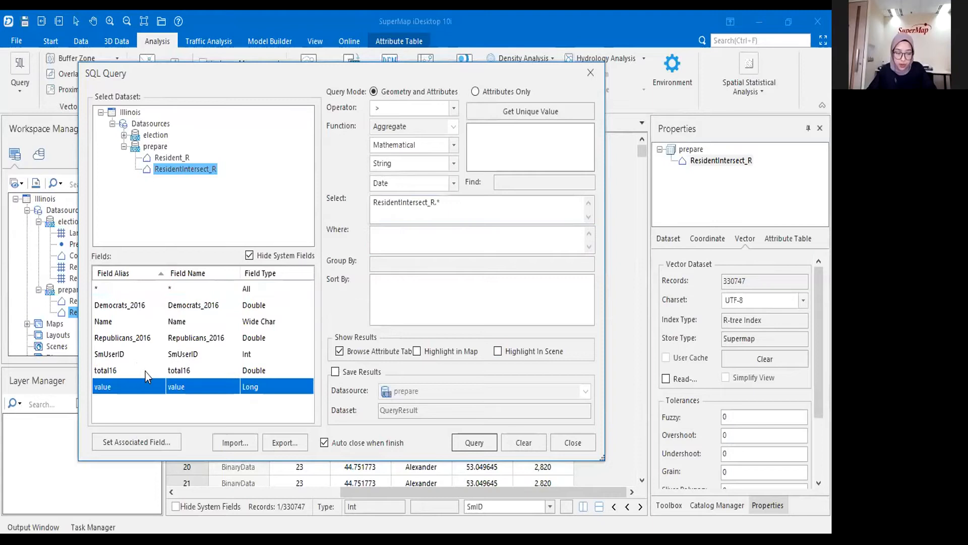
{"action": "type", "text": "= 22"}
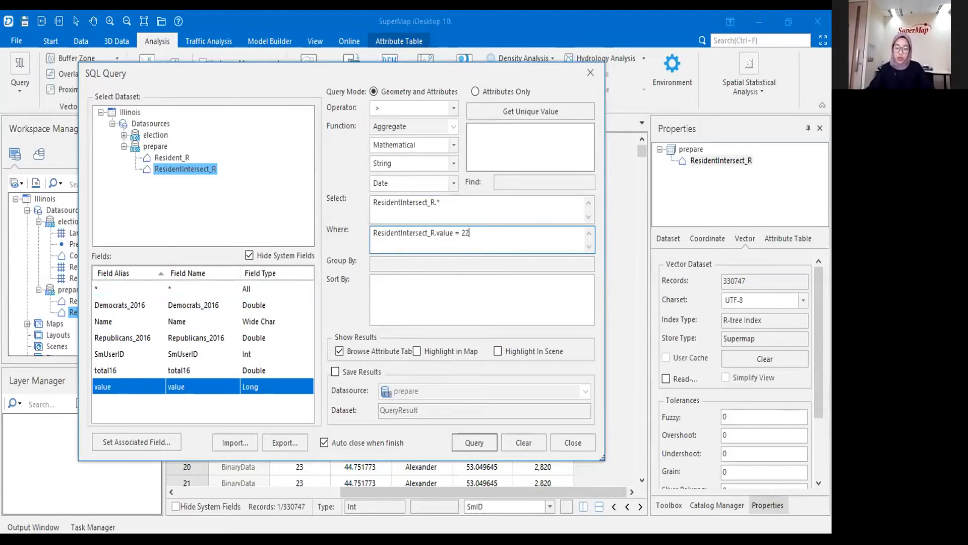
Step: Save the query results to the prepare datasource as LowDens, without browsing the attribute table, and run the query
{"action": "left_click", "coordinate": [365, 352]}
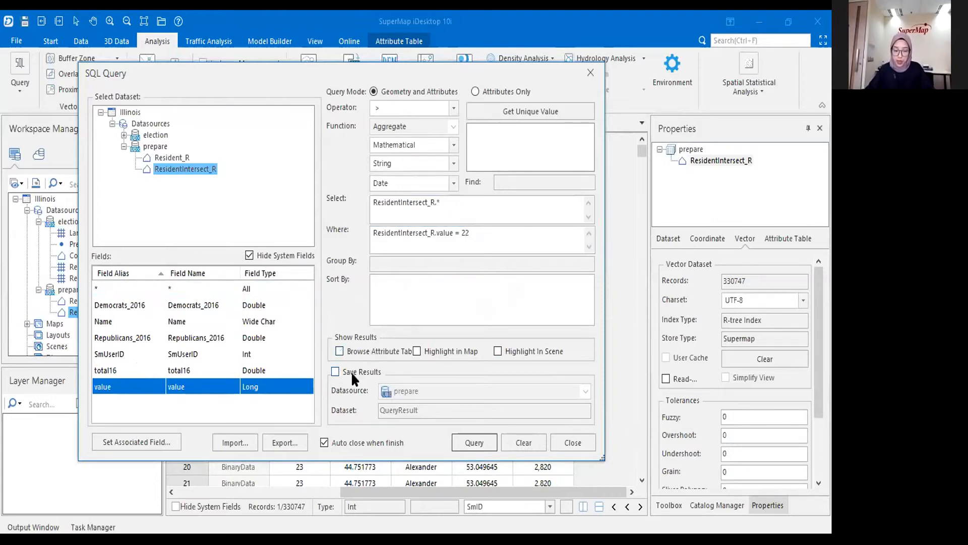
{"action": "left_click", "coordinate": [351, 371]}
{"action": "double_click", "coordinate": [422, 406]}
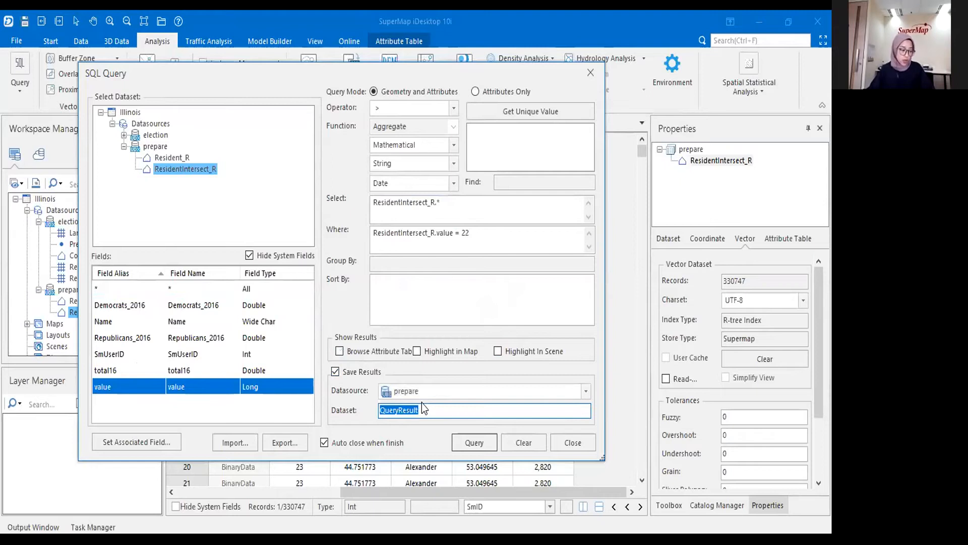
{"action": "type", "text": "LowDens"}
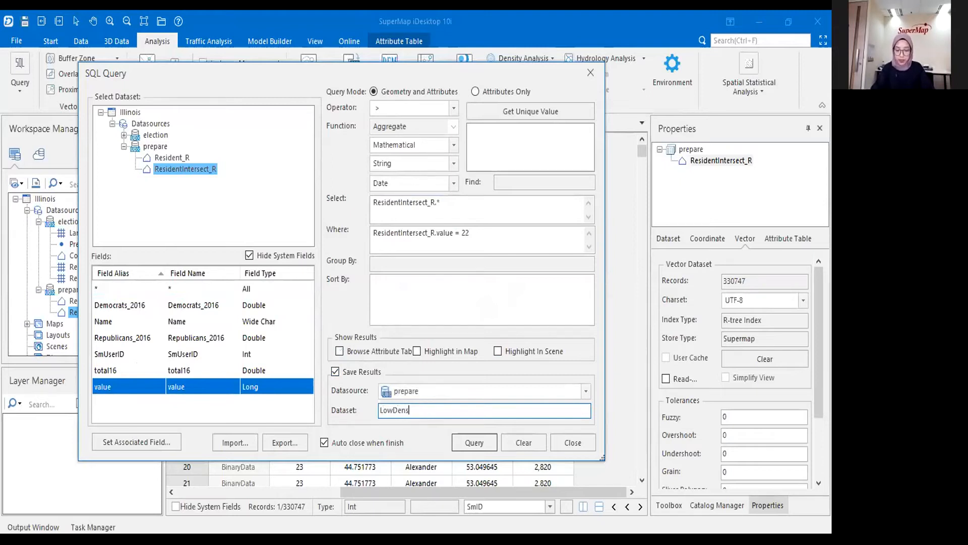
{"action": "key", "text": "Return"}
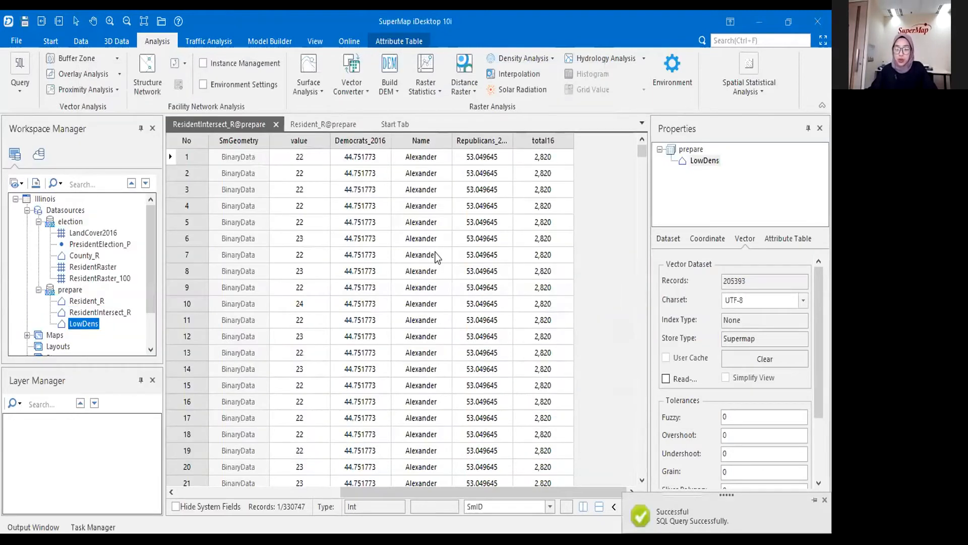
Step: Check the value and election fields through the records of the LowDens attribute table, and close the table
{"action": "scroll", "coordinate": [311, 251], "scroll_direction": "down", "scroll_amount": 9}
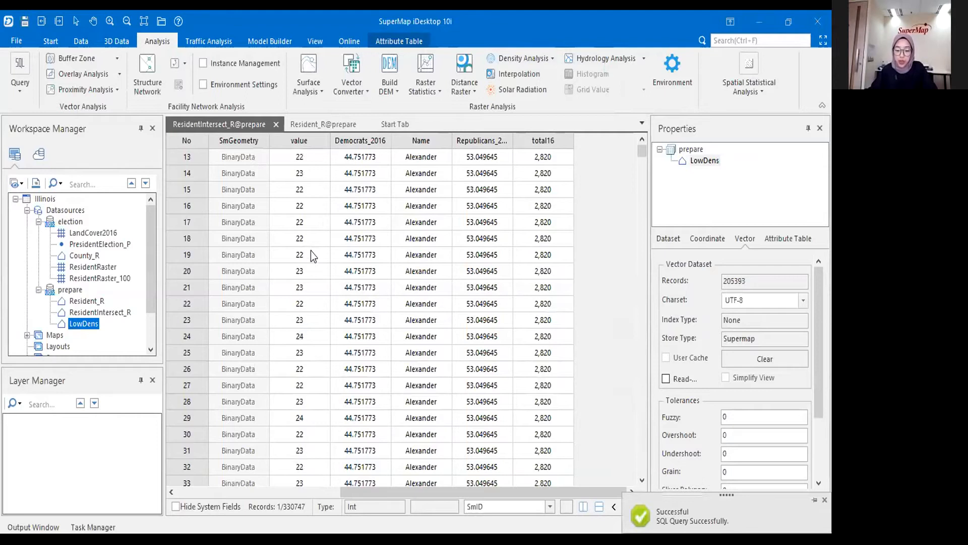
{"action": "scroll", "coordinate": [311, 247], "scroll_direction": "up", "scroll_amount": 9}
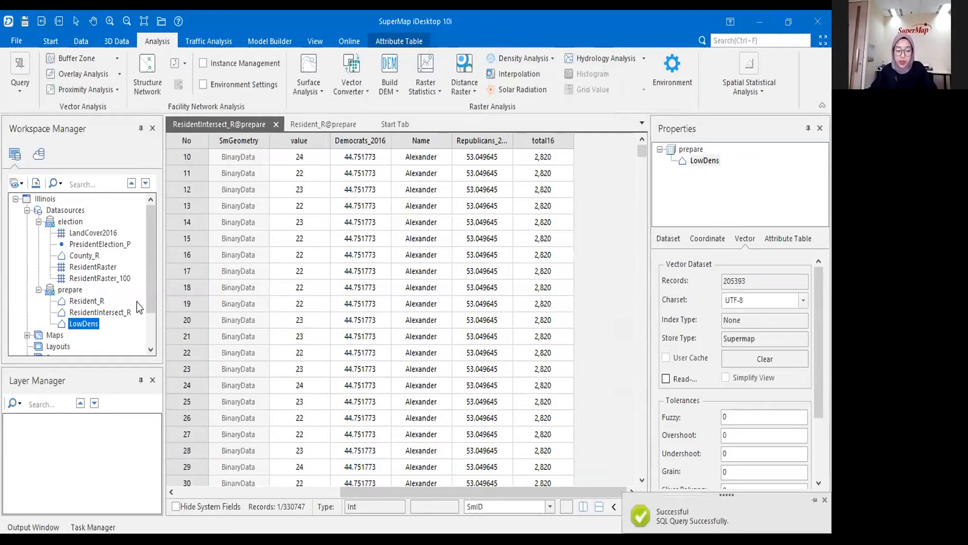
{"action": "right_click", "coordinate": [89, 325]}
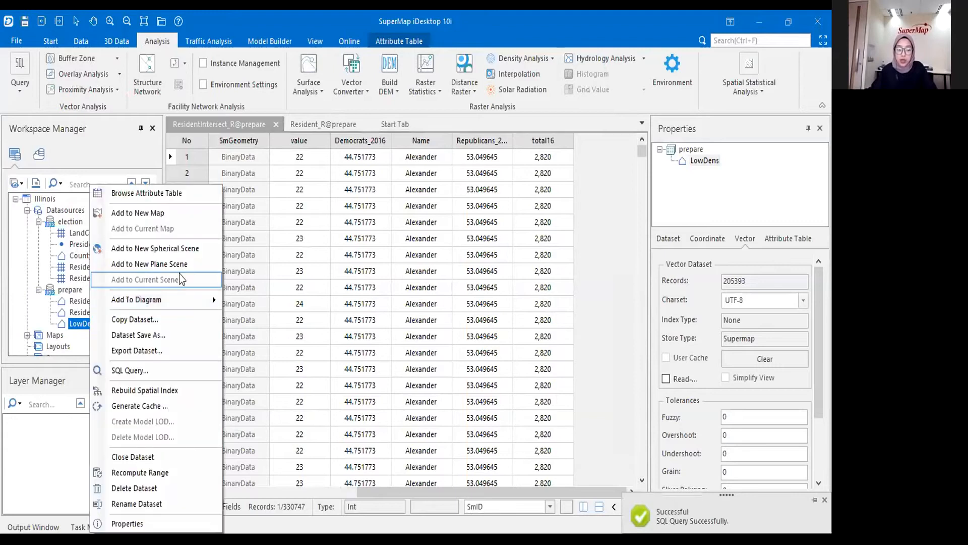
{"action": "left_click", "coordinate": [184, 197]}
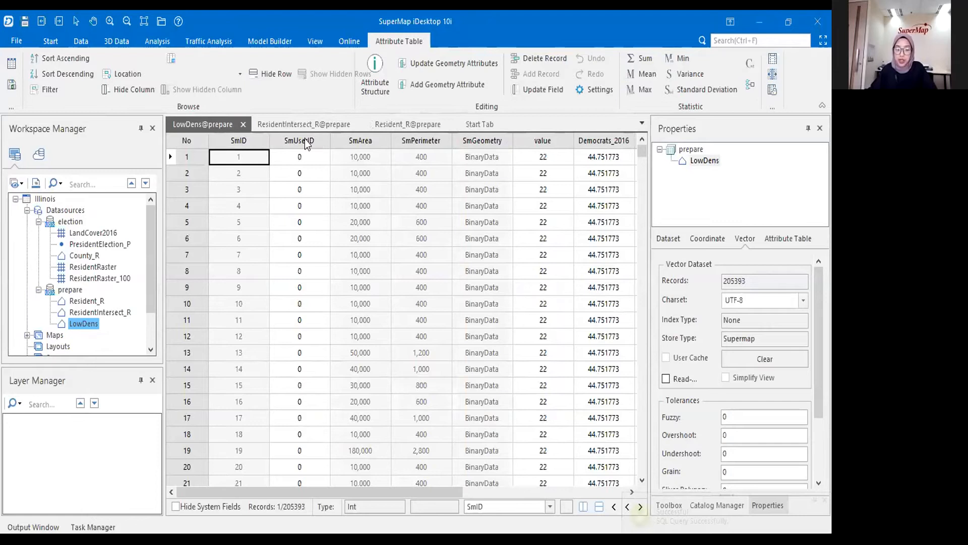
{"action": "scroll", "coordinate": [294, 224], "scroll_direction": "right", "scroll_amount": 3}
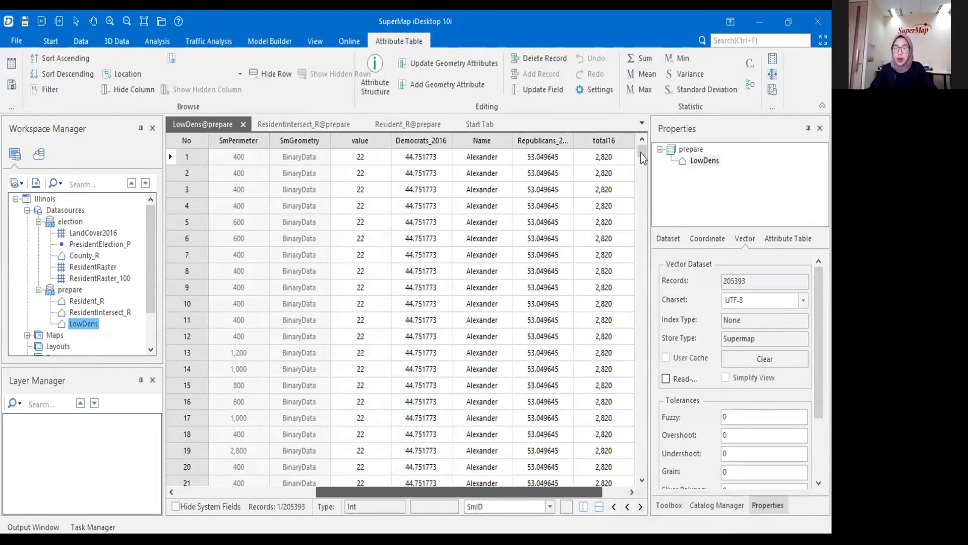
{"action": "left_click_drag", "start_coordinate": [459, 492], "coordinate": [483, 492]}
{"action": "left_click", "coordinate": [299, 190]}
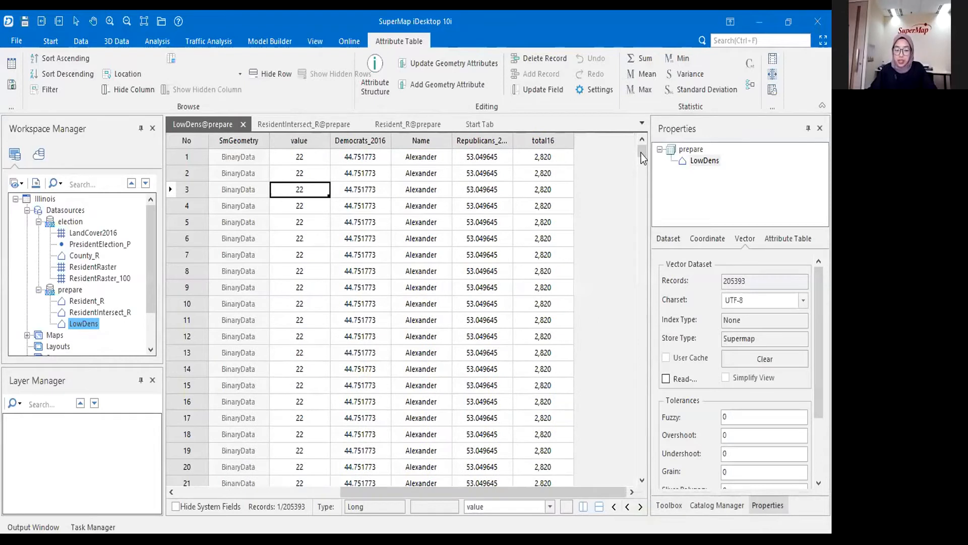
{"action": "left_click_drag", "start_coordinate": [641, 153], "coordinate": [641, 240]}
{"action": "left_click_drag", "start_coordinate": [625, 199], "coordinate": [644, 395]}
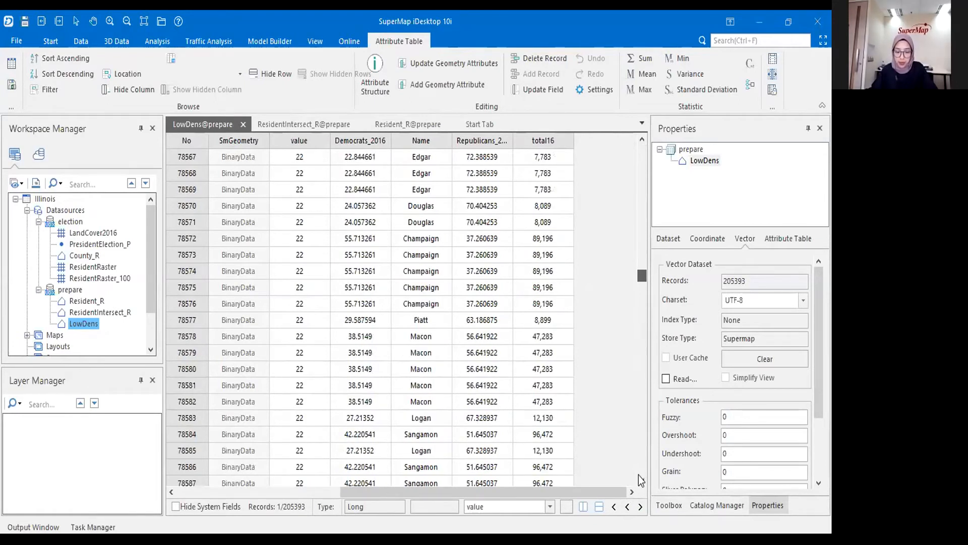
{"action": "left_click", "coordinate": [244, 125]}
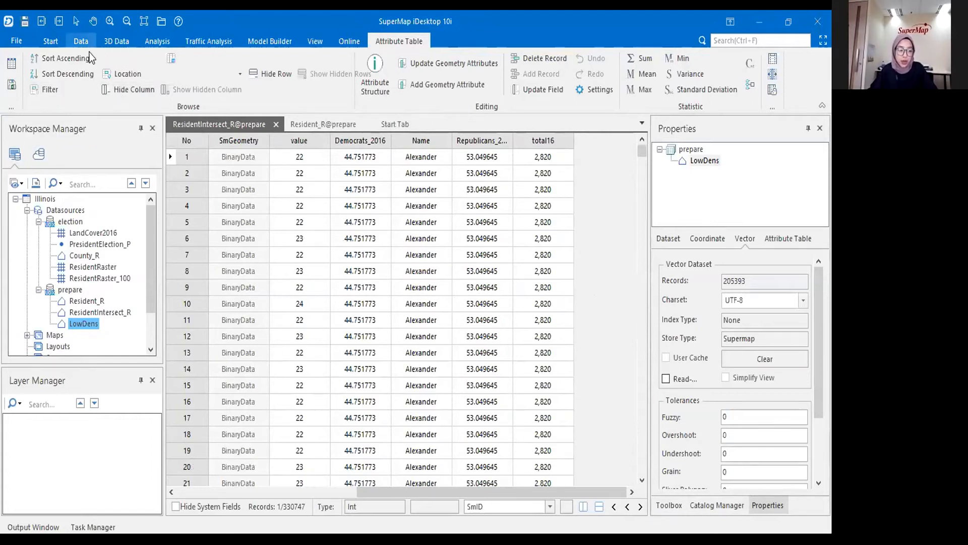
Step: Reopen the SQL query, clear its old conditions and select all fields of ResidentIntersect_R where value = 23
{"action": "left_click", "coordinate": [81, 41]}
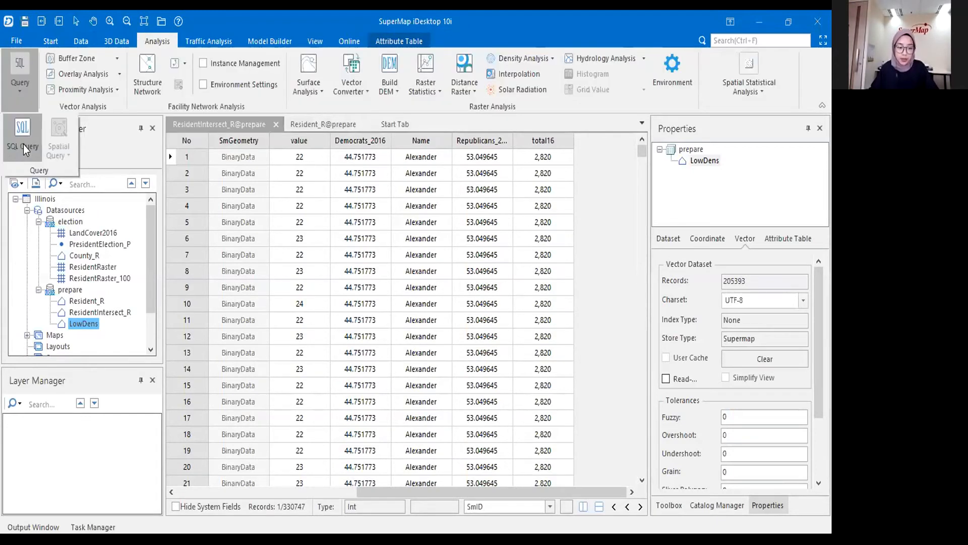
{"action": "left_click", "coordinate": [23, 146]}
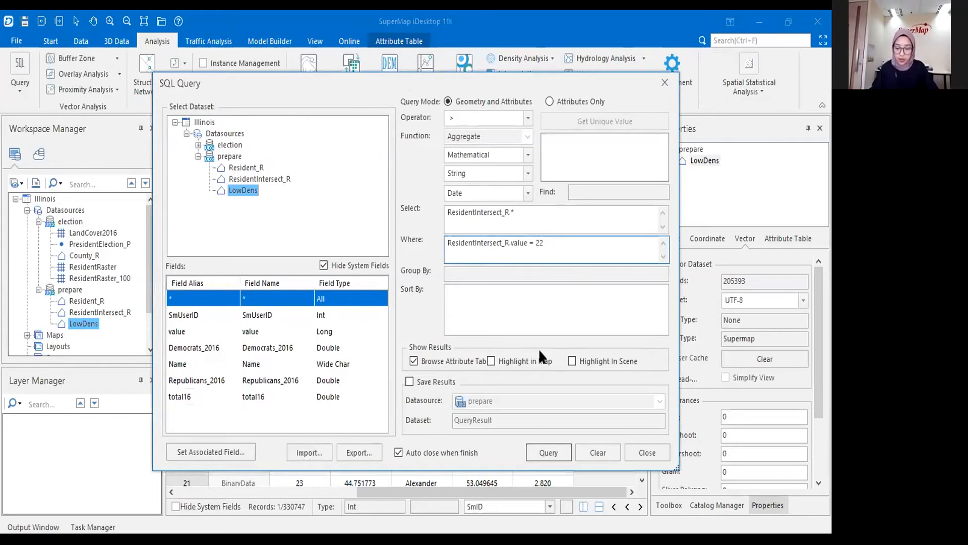
{"action": "left_click", "coordinate": [599, 453]}
{"action": "left_click", "coordinate": [536, 230]}
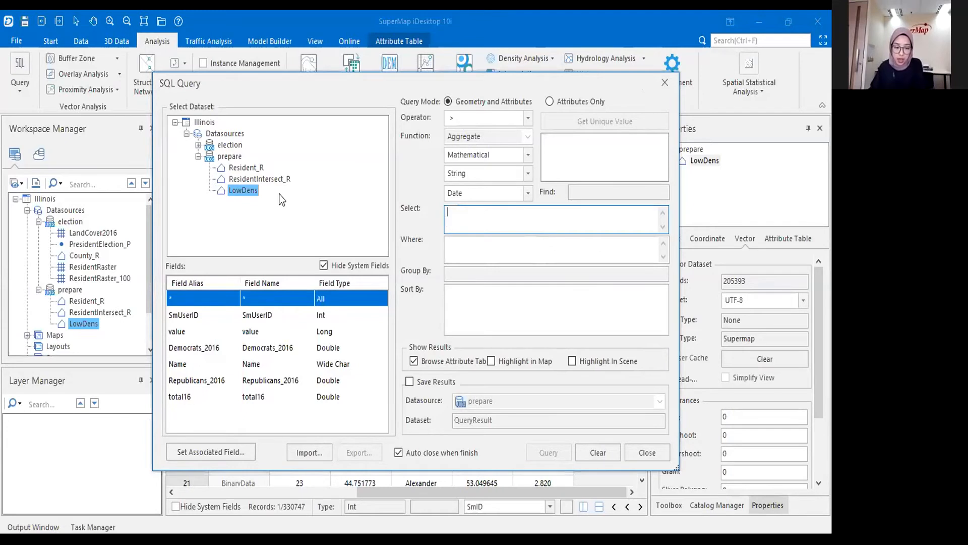
{"action": "left_click", "coordinate": [286, 179]}
{"action": "double_click", "coordinate": [210, 298]}
{"action": "left_click", "coordinate": [505, 254]}
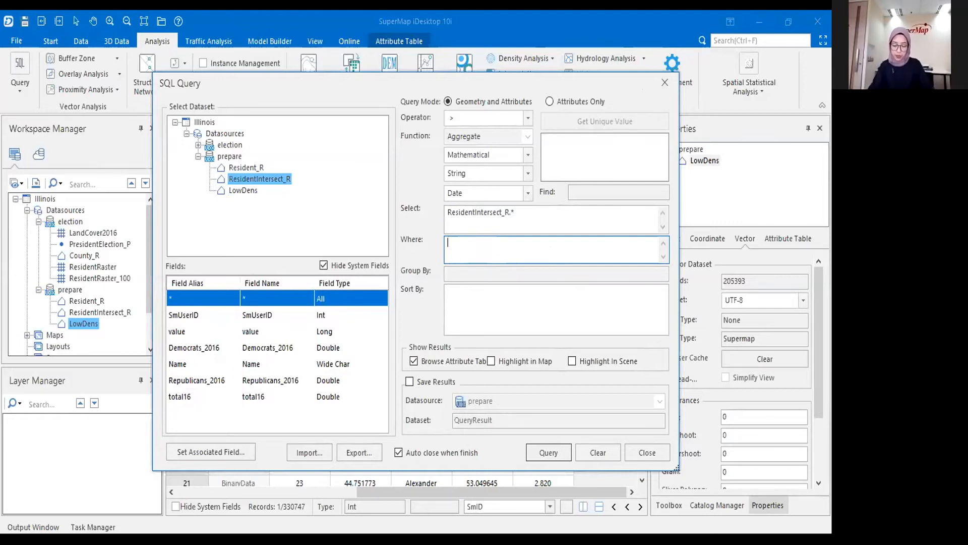
{"action": "double_click", "coordinate": [251, 331]}
{"action": "type", "text": "= 23"}
Step: Turn off attribute table browsing and run the query with its results saved in prepare as MiddleDens
{"action": "left_click", "coordinate": [452, 362]}
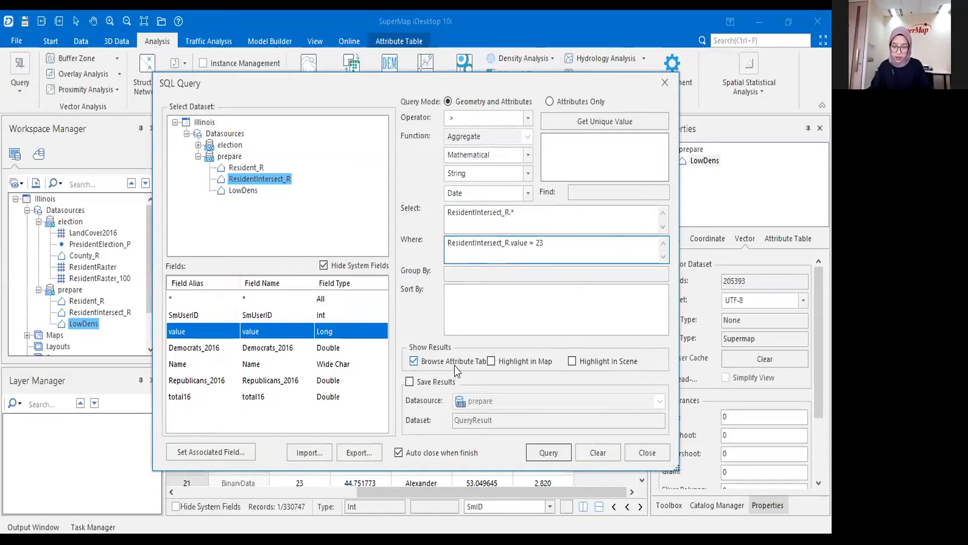
{"action": "left_click", "coordinate": [434, 382]}
{"action": "key", "text": "Tab"}
{"action": "type", "text": "MiddleDens"}
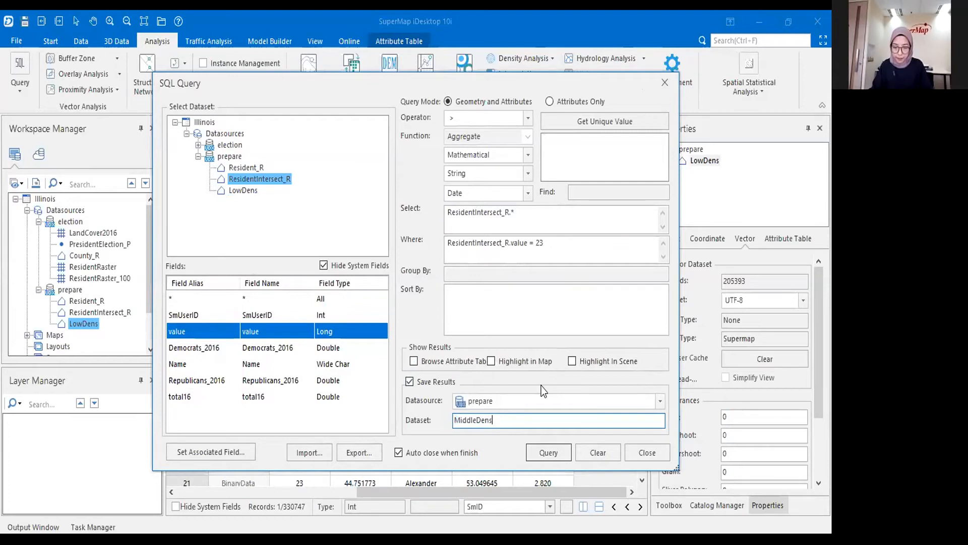
{"action": "key", "text": "Return"}
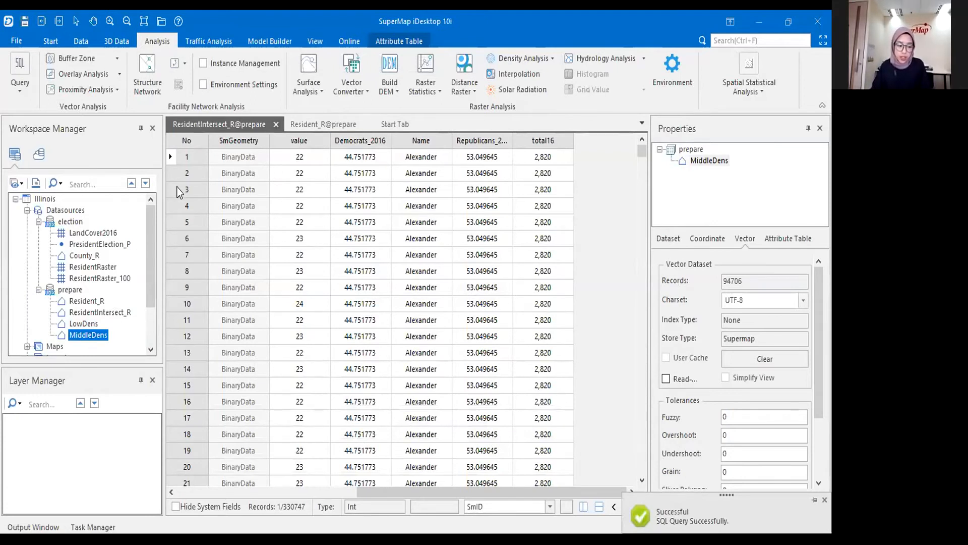
Step: Check the value field in the MiddleDens attribute table, and close the table
{"action": "right_click", "coordinate": [92, 335]}
{"action": "left_click", "coordinate": [148, 193]}
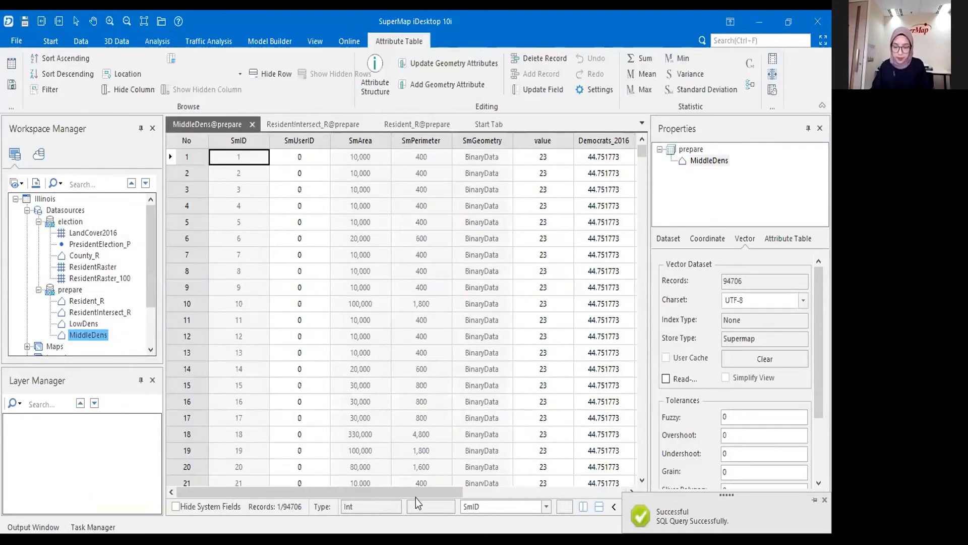
{"action": "scroll", "coordinate": [407, 213], "scroll_direction": "right", "scroll_amount": 2}
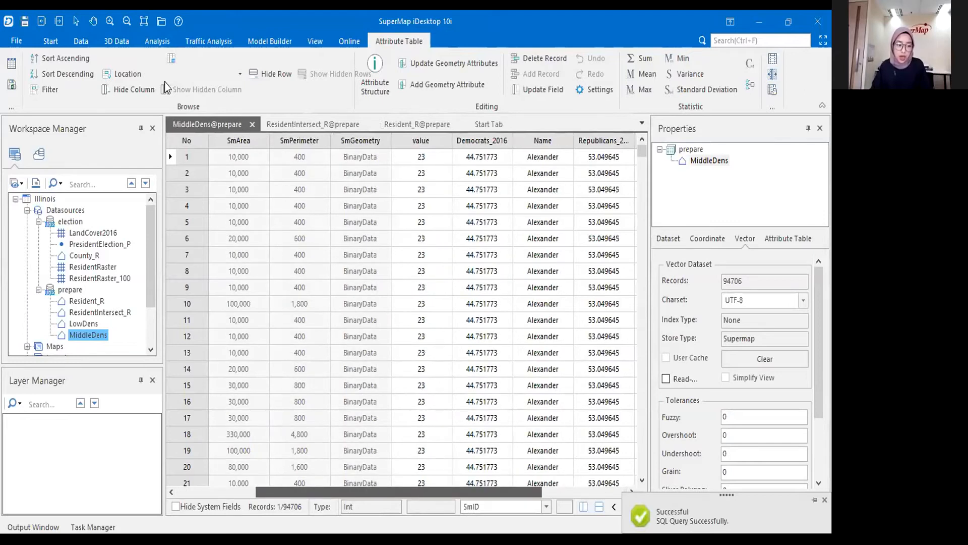
{"action": "left_click", "coordinate": [252, 124]}
Step: Start another SQL query and clear the expressions left from the previous one
{"action": "left_click", "coordinate": [160, 41]}
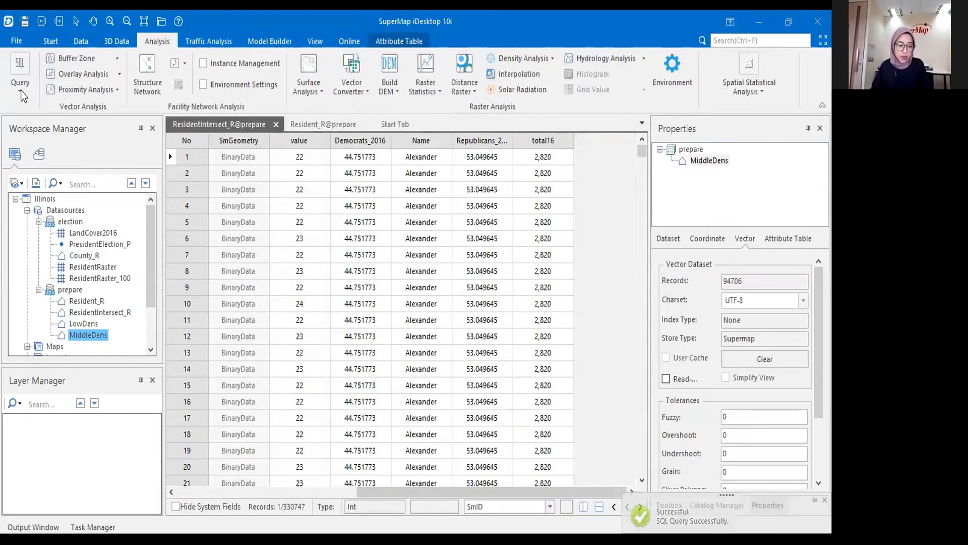
{"action": "left_click", "coordinate": [21, 89]}
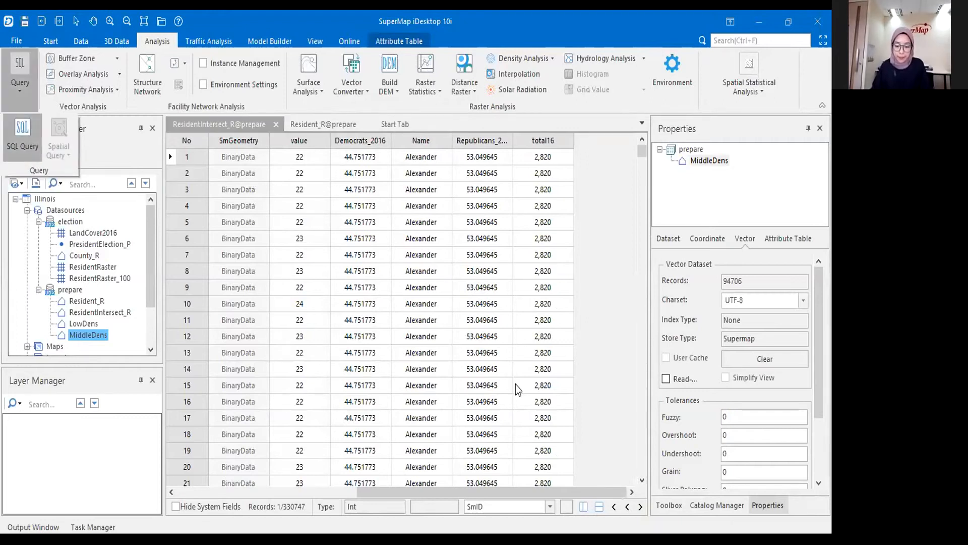
{"action": "left_click", "coordinate": [599, 453]}
{"action": "double_click", "coordinate": [228, 299]}
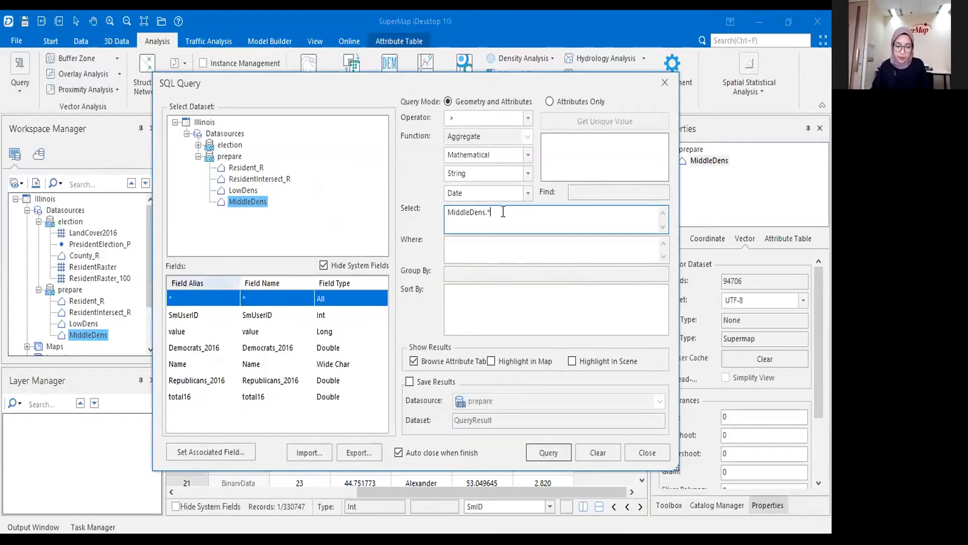
{"action": "left_click_drag", "start_coordinate": [494, 213], "coordinate": [446, 218]}
{"action": "key", "text": "BackSpace"}
Step: Set the query to select all fields of ResidentIntersect_R where value = 24
{"action": "left_click", "coordinate": [259, 180]}
{"action": "left_click", "coordinate": [216, 299]}
{"action": "double_click", "coordinate": [217, 298]}
{"action": "left_click", "coordinate": [459, 251]}
{"action": "double_click", "coordinate": [184, 332]}
{"action": "type", "text": "= 24"}
Step: Save the query results in the prepare datasource as HighDens, with attribute table browsing off, and run the query
{"action": "left_click", "coordinate": [457, 363]}
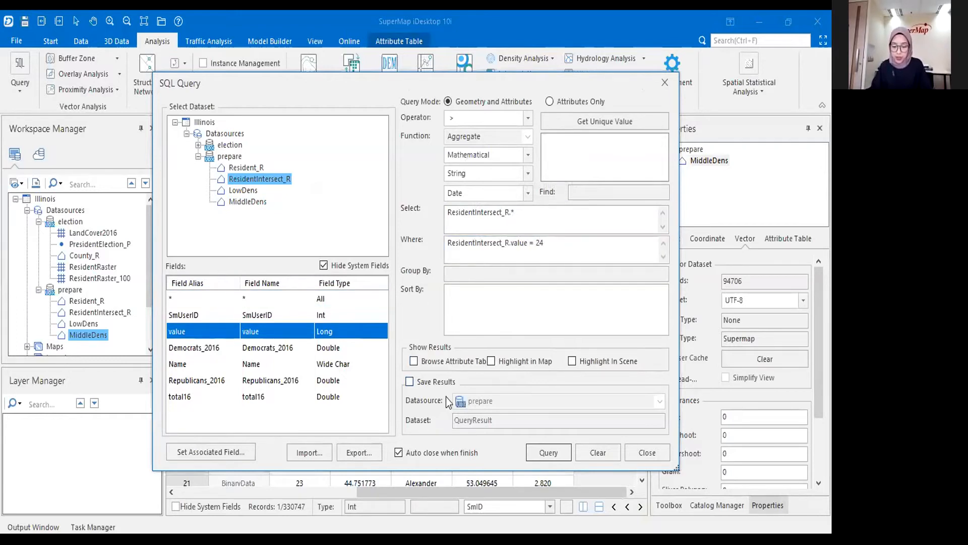
{"action": "left_click", "coordinate": [444, 383]}
{"action": "double_click", "coordinate": [474, 420]}
{"action": "type", "text": "HighDens"}
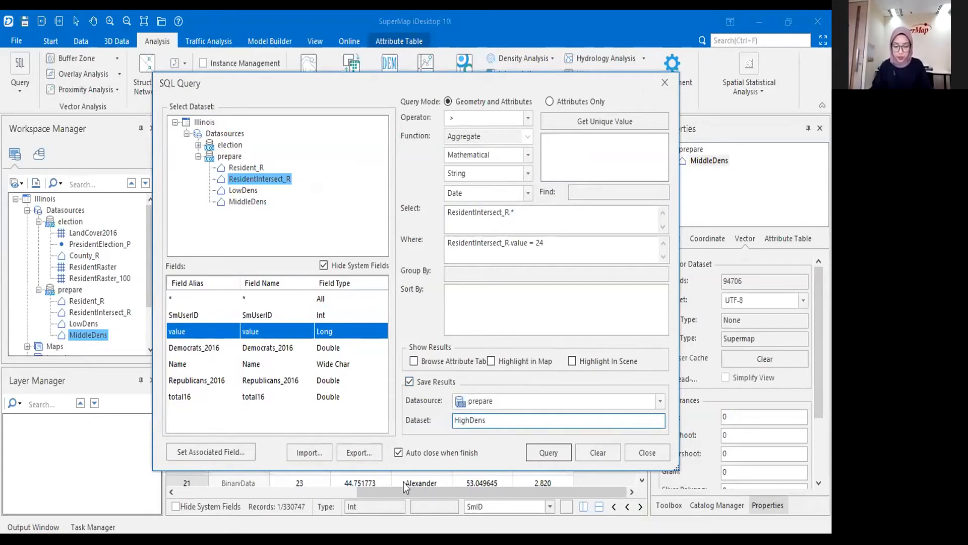
{"action": "key", "text": "Return"}
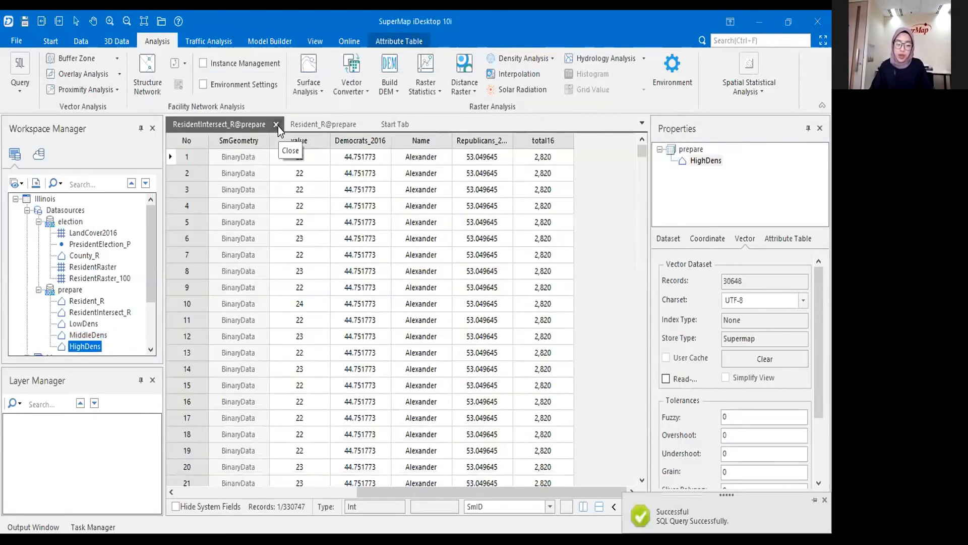
Step: Close the ResidentIntersect_R attribute table and browse the County_R attribute table through to its vote fields
{"action": "left_click", "coordinate": [276, 124]}
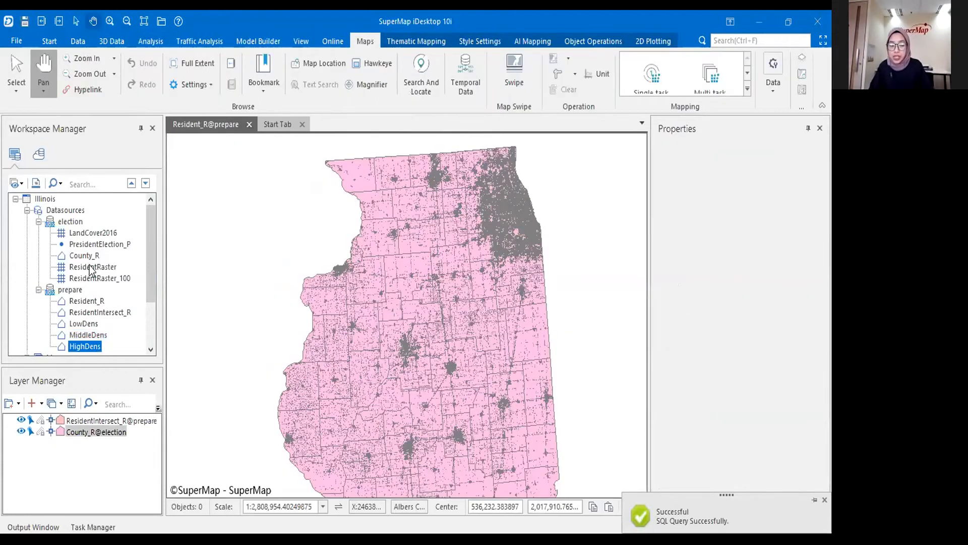
{"action": "scroll", "coordinate": [93, 269], "scroll_direction": "down", "scroll_amount": 2}
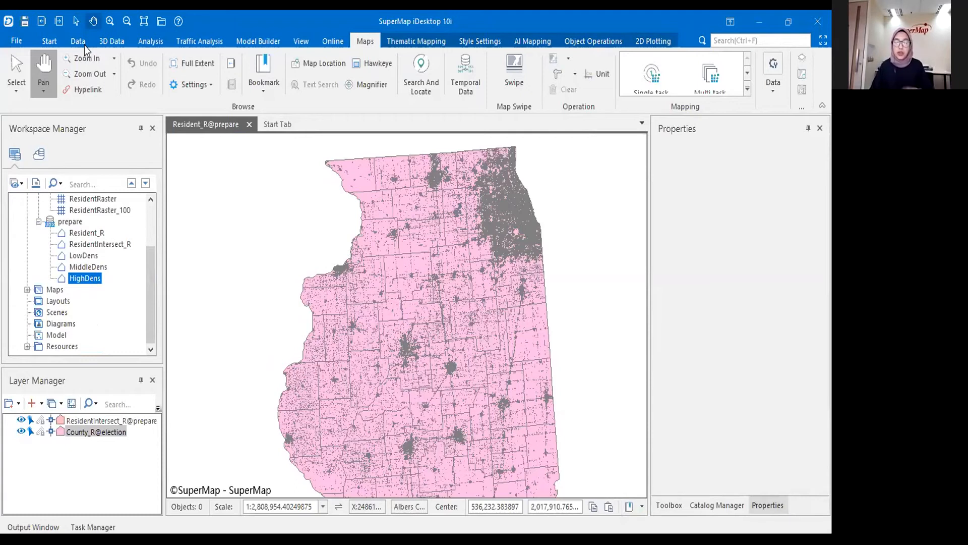
{"action": "scroll", "coordinate": [94, 220], "scroll_direction": "up", "scroll_amount": 1}
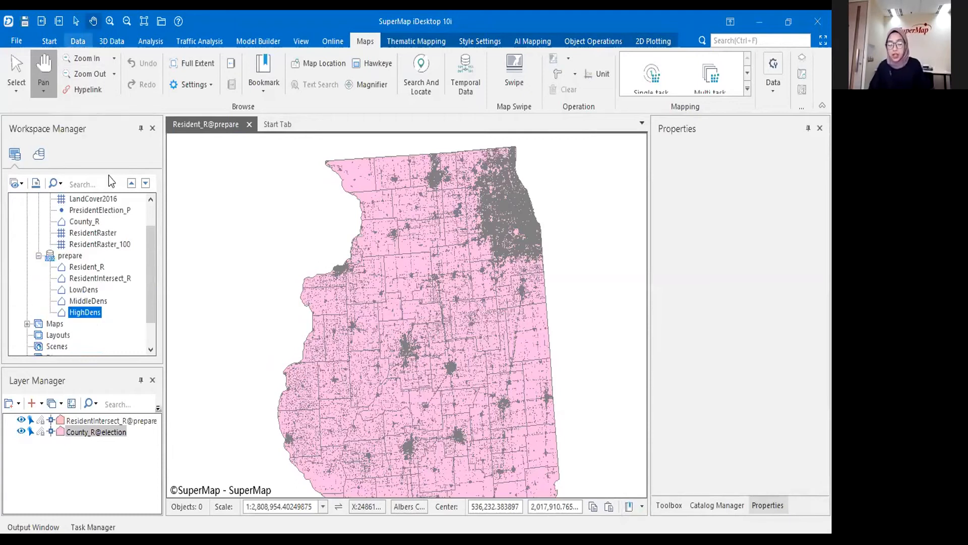
{"action": "left_click", "coordinate": [94, 222]}
{"action": "right_click", "coordinate": [93, 221]}
{"action": "left_click", "coordinate": [213, 197]}
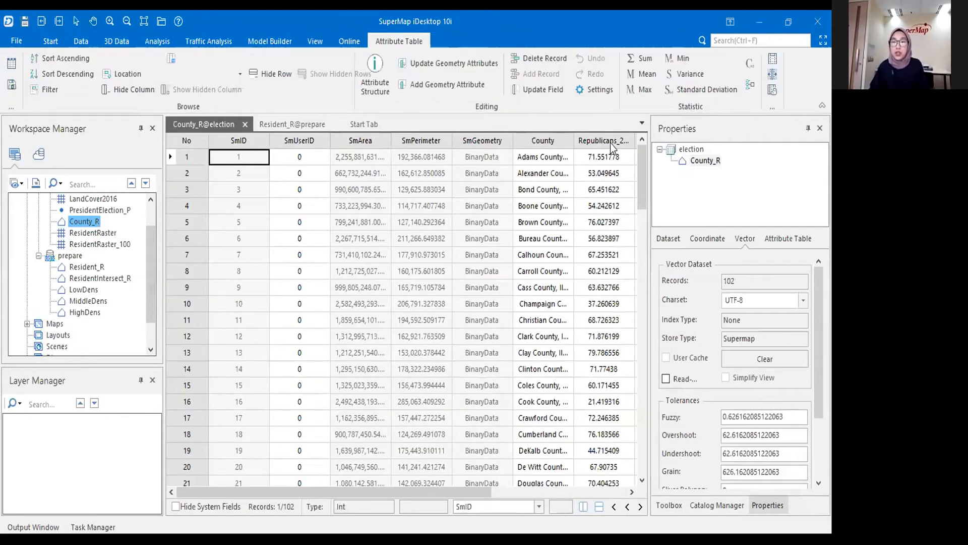
{"action": "scroll", "coordinate": [175, 290], "scroll_direction": "right", "scroll_amount": 5}
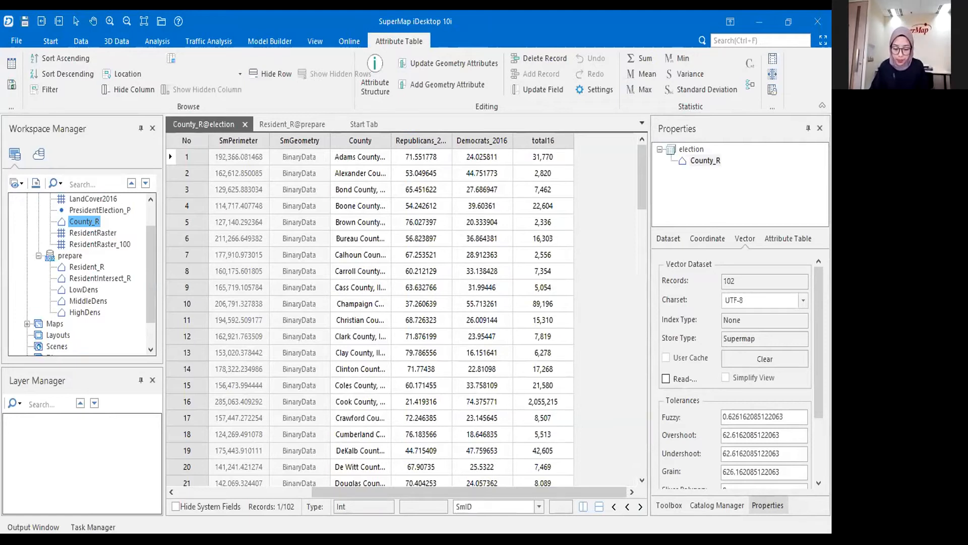
Step: Switch to the presentation to review the Area Weight formulas, and return to SuperMap iDesktop
{"action": "key", "text": "alt+Tab"}
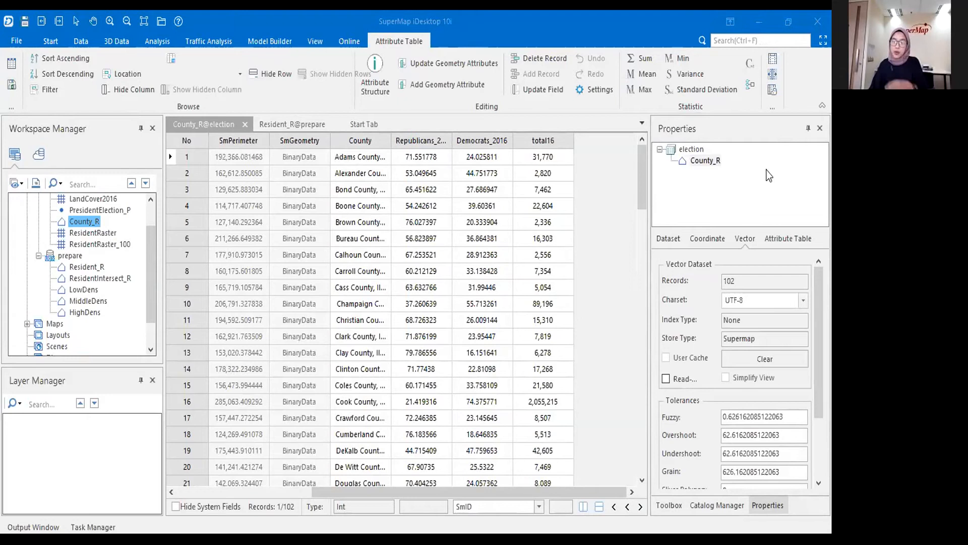
{"action": "key", "text": "alt+Tab"}
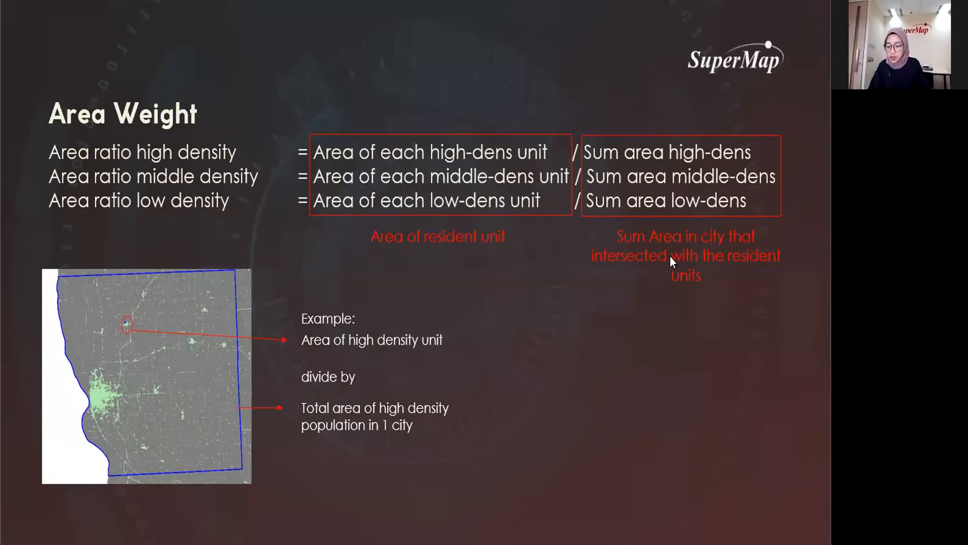
{"action": "key", "text": "alt+Tab"}
Step: Add a Double field named SumAreaLow to the County_R attribute structure, plus a second new field below it
{"action": "left_click", "coordinate": [788, 239]}
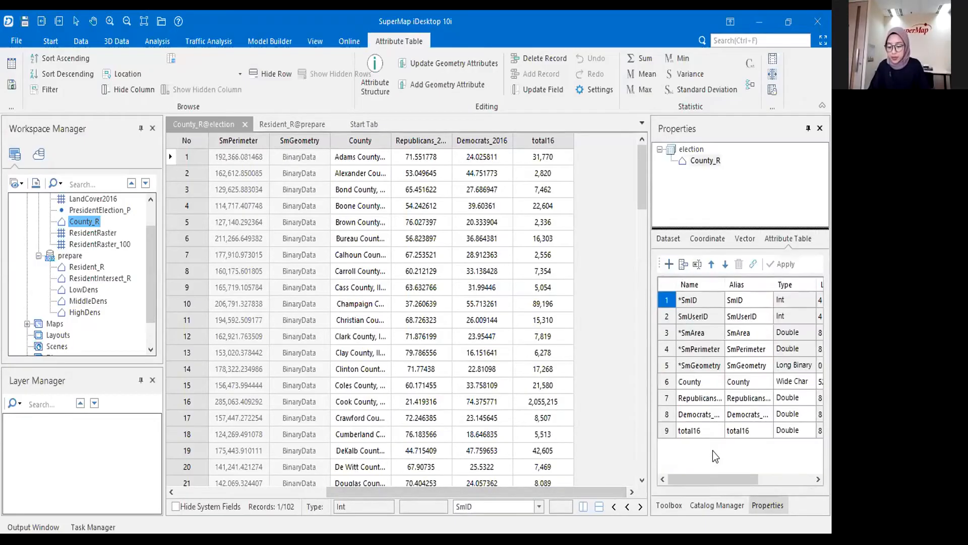
{"action": "type", "text": "SumA"}
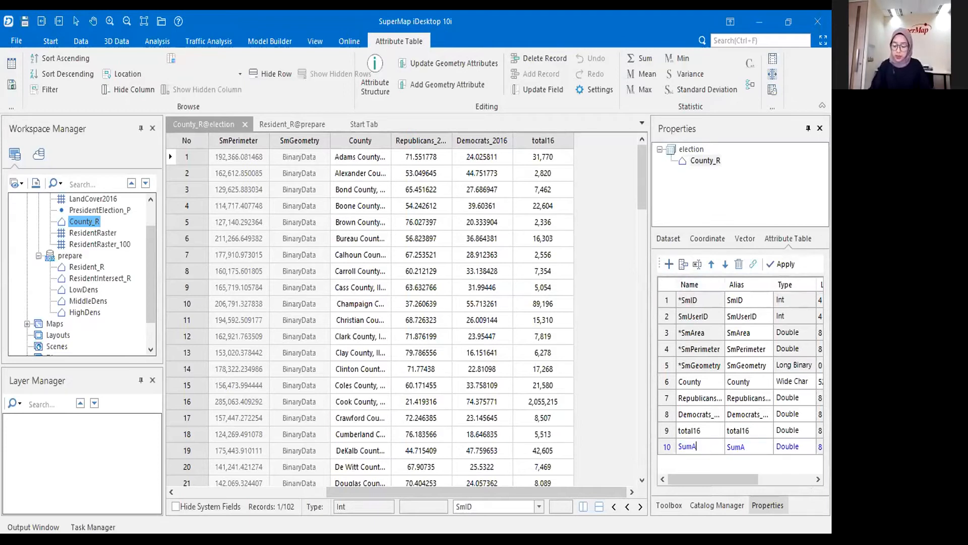
{"action": "type", "text": "reaLo"}
{"action": "left_click", "coordinate": [800, 461]}
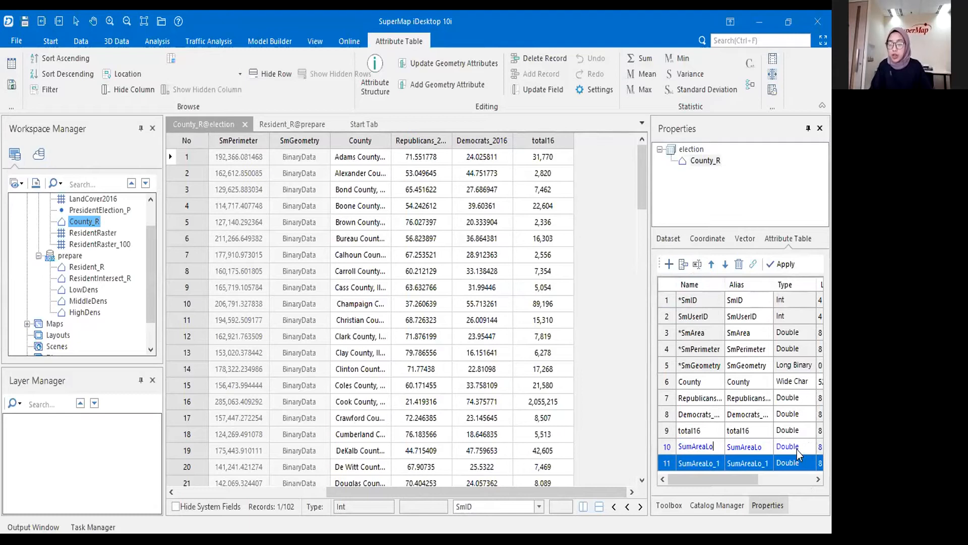
{"action": "left_click", "coordinate": [718, 465]}
{"action": "left_click", "coordinate": [717, 448]}
{"action": "type", "text": "w"}
Step: Name the second new County_R field SumAreaMiddle
{"action": "left_click", "coordinate": [714, 462]}
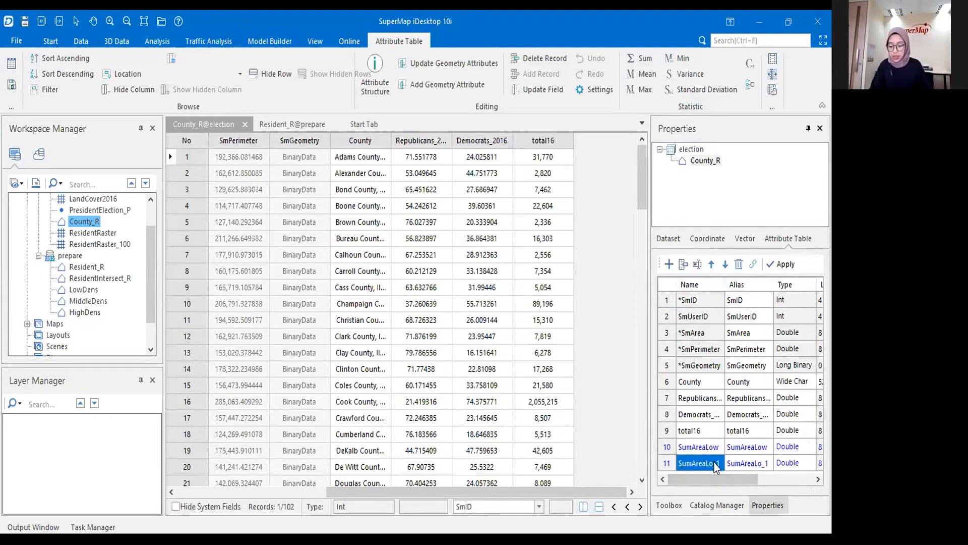
{"action": "left_click", "coordinate": [719, 465]}
{"action": "type", "text": "SumA"}
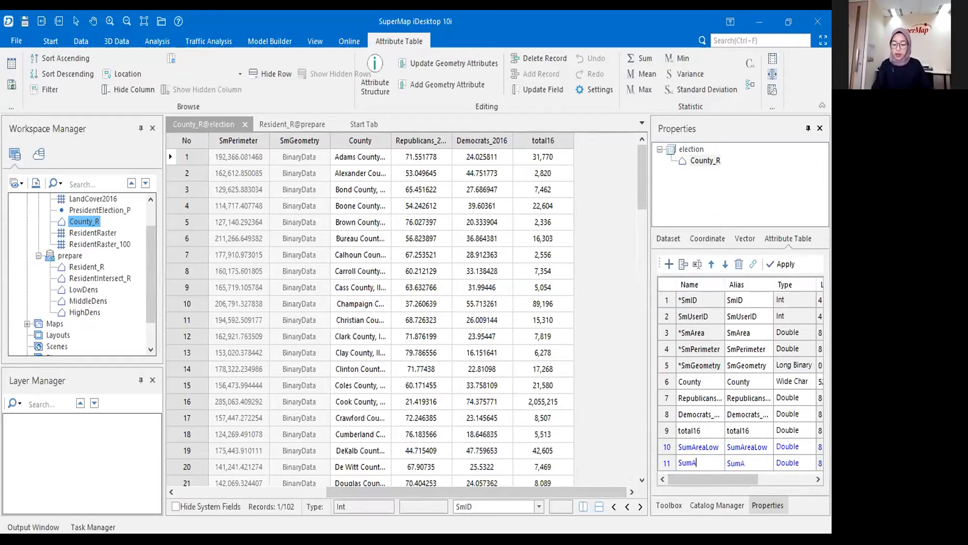
{"action": "type", "text": "reaMiddle"}
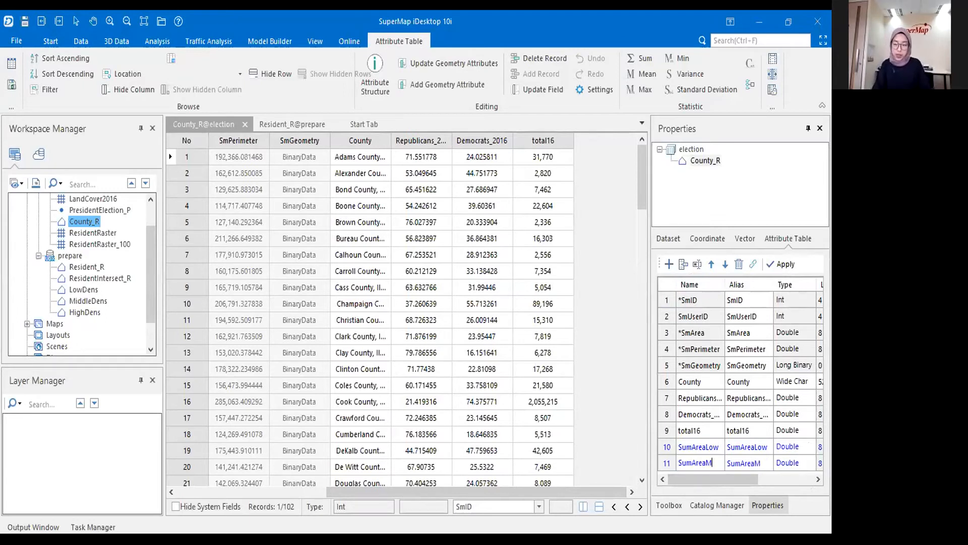
Step: Add a third Double field named SumAreaHigh to County_R, and apply the new fields to the attribute table
{"action": "left_click", "coordinate": [669, 264]}
{"action": "left_click", "coordinate": [702, 465]}
{"action": "left_click", "coordinate": [703, 470]}
{"action": "double_click", "coordinate": [702, 470]}
{"action": "type", "text": "SumArea"}
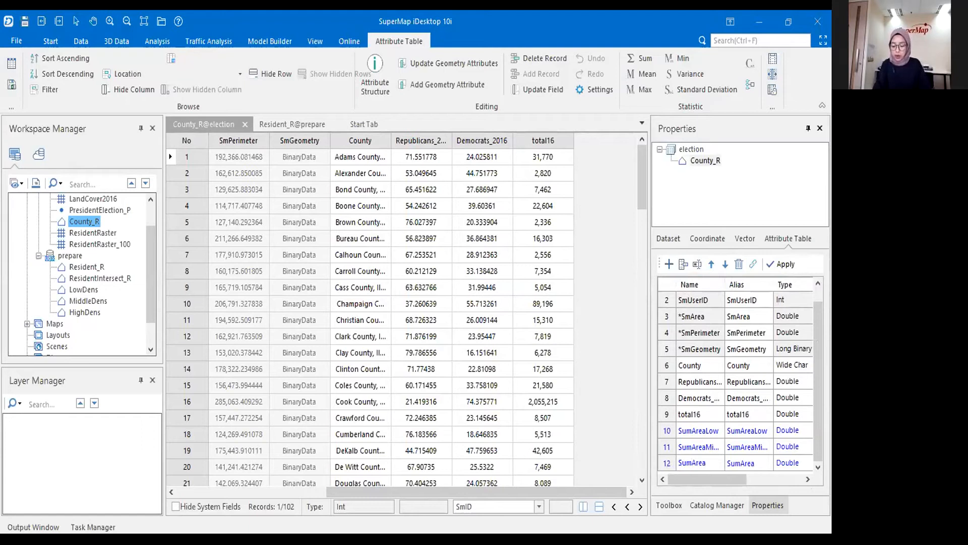
{"action": "type", "text": "High"}
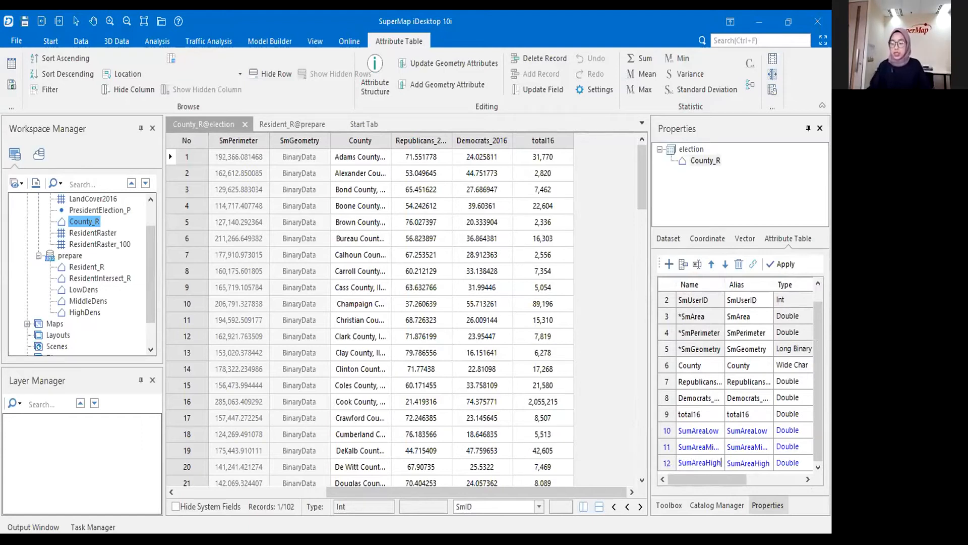
{"action": "left_click", "coordinate": [782, 263]}
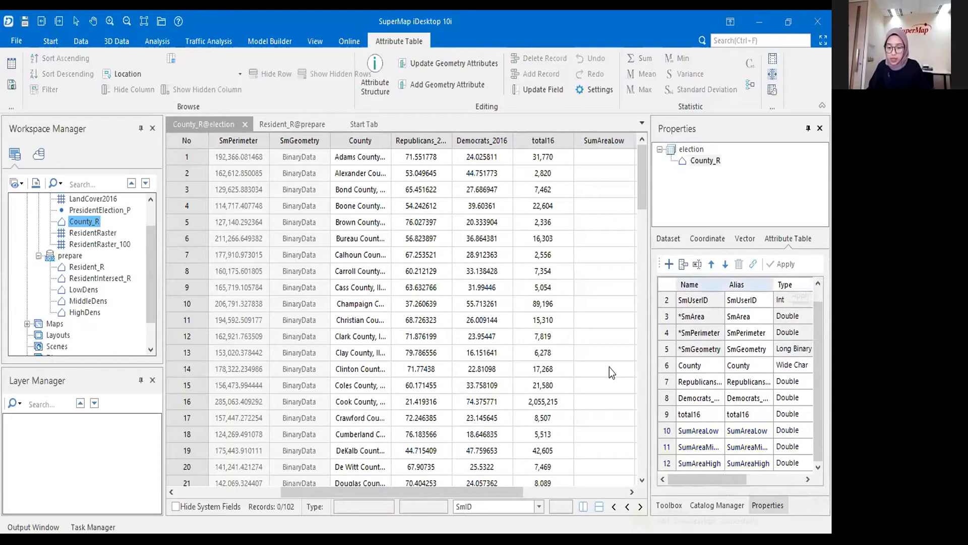
{"action": "left_click_drag", "start_coordinate": [485, 493], "coordinate": [582, 497]}
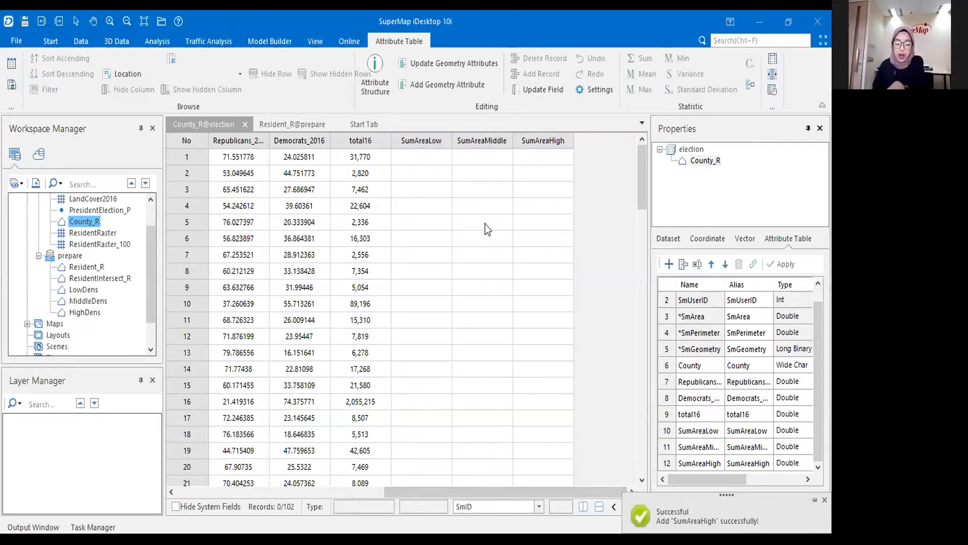
{"action": "left_click", "coordinate": [81, 41]}
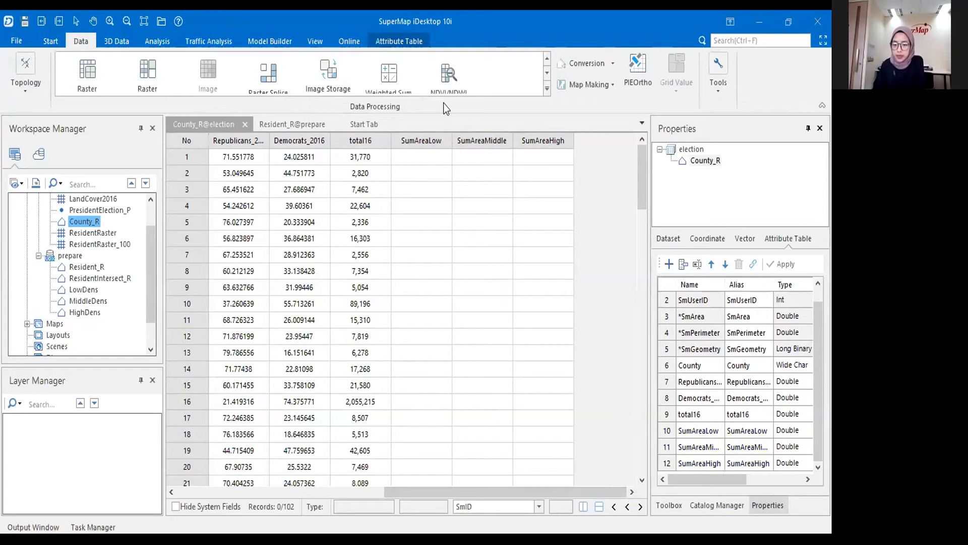
{"action": "scroll", "coordinate": [438, 81], "scroll_direction": "down", "scroll_amount": 3}
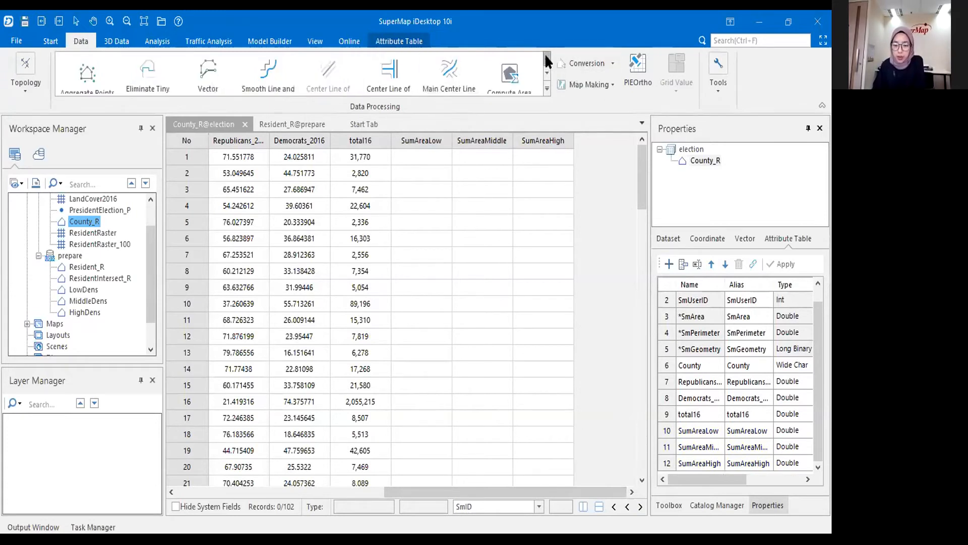
{"action": "left_click", "coordinate": [547, 89]}
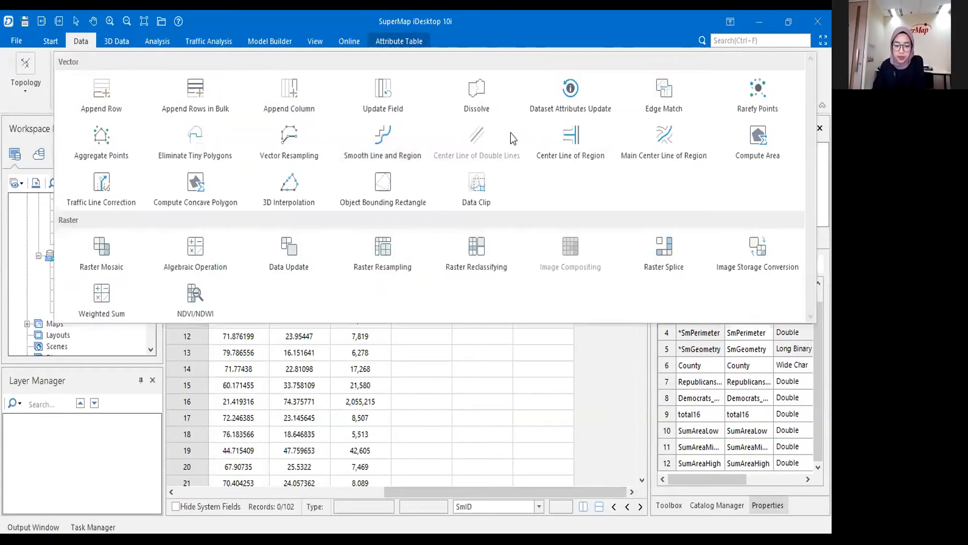
{"action": "left_click", "coordinate": [575, 110]}
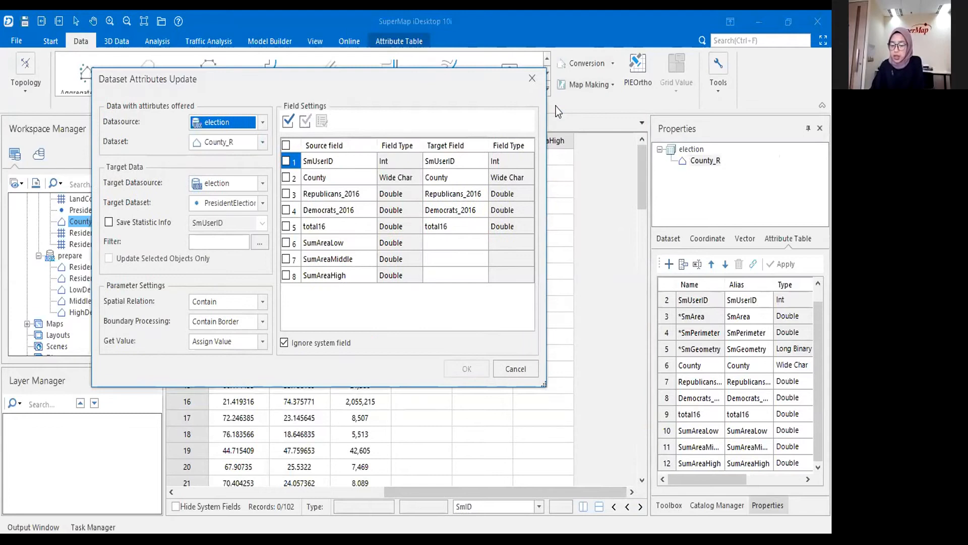
{"action": "left_click", "coordinate": [240, 141]}
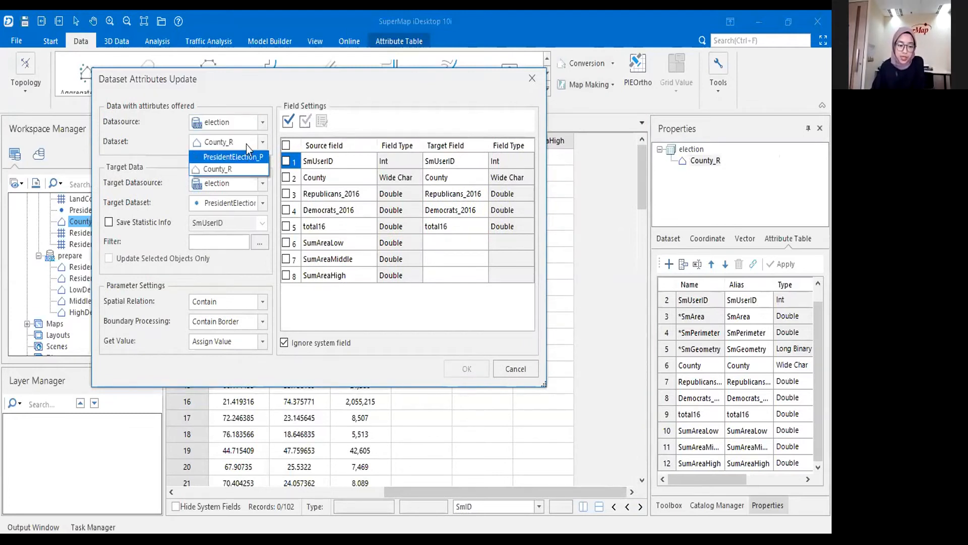
{"action": "left_click", "coordinate": [252, 125]}
{"action": "left_click", "coordinate": [235, 146]}
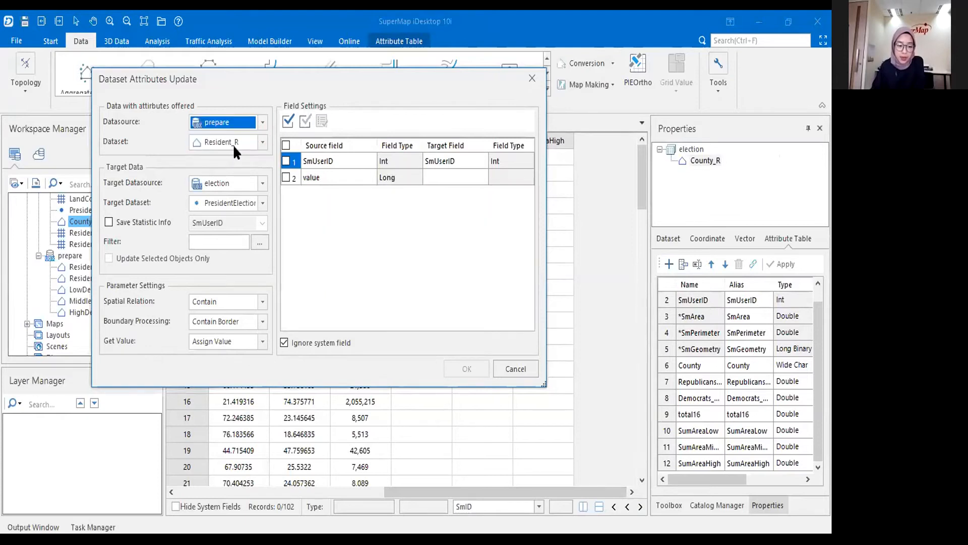
{"action": "left_click", "coordinate": [241, 143]}
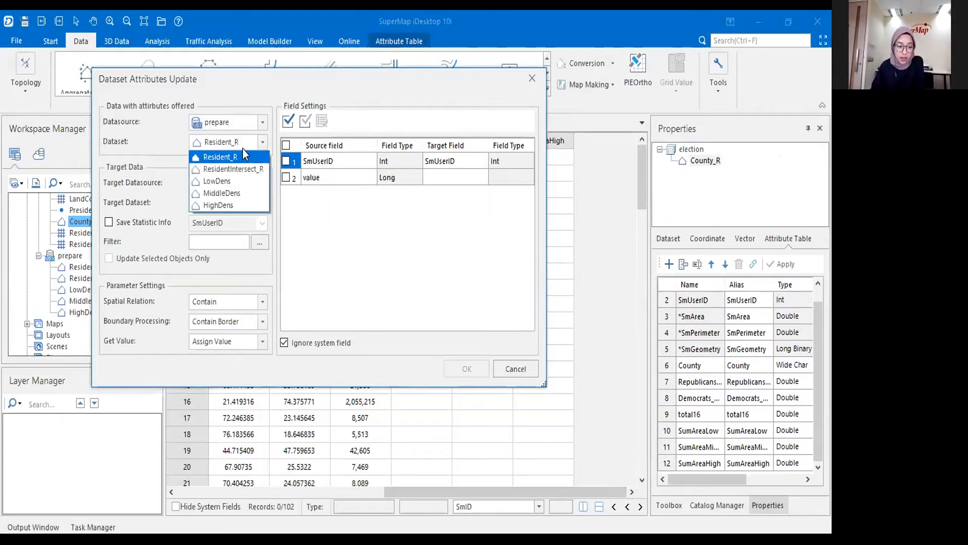
{"action": "left_click", "coordinate": [252, 172]}
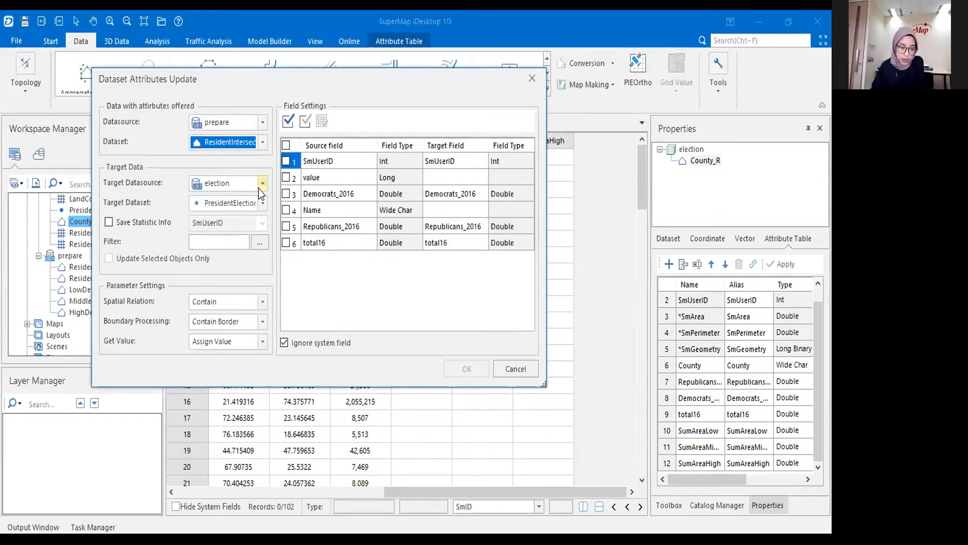
{"action": "left_click", "coordinate": [259, 187]}
{"action": "left_click", "coordinate": [245, 212]}
{"action": "left_click", "coordinate": [245, 187]}
{"action": "left_click", "coordinate": [234, 199]}
{"action": "left_click", "coordinate": [235, 203]}
{"action": "left_click", "coordinate": [223, 230]}
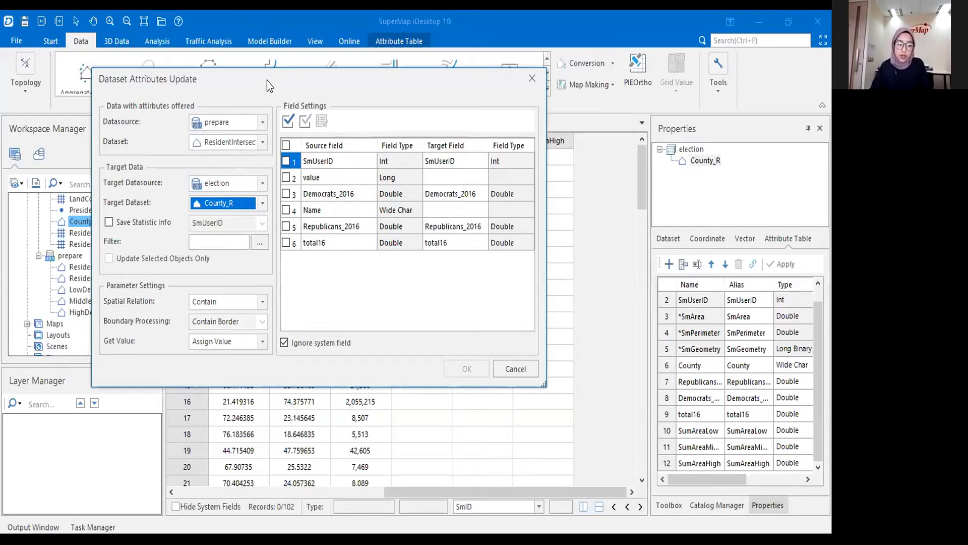
{"action": "left_click_drag", "start_coordinate": [370, 71], "coordinate": [474, 52]}
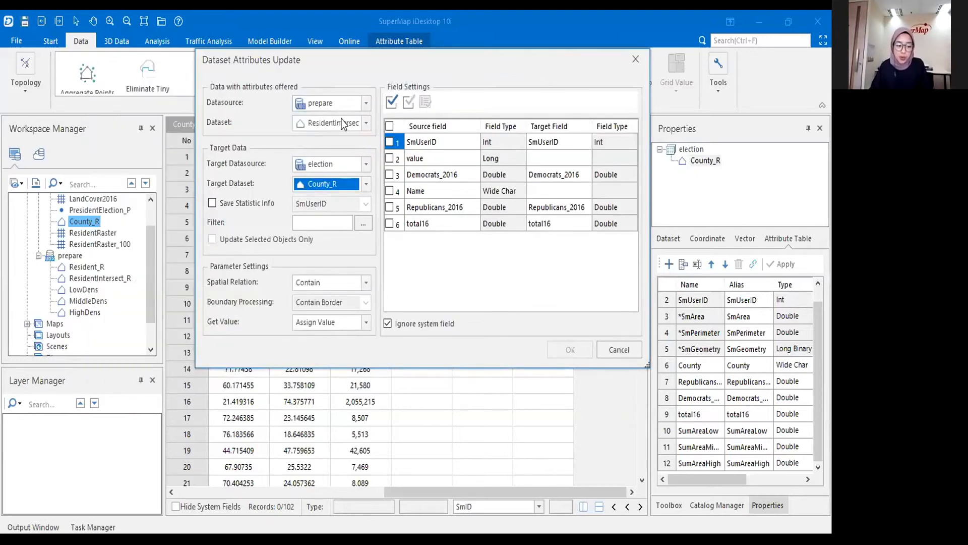
{"action": "left_click", "coordinate": [342, 127]}
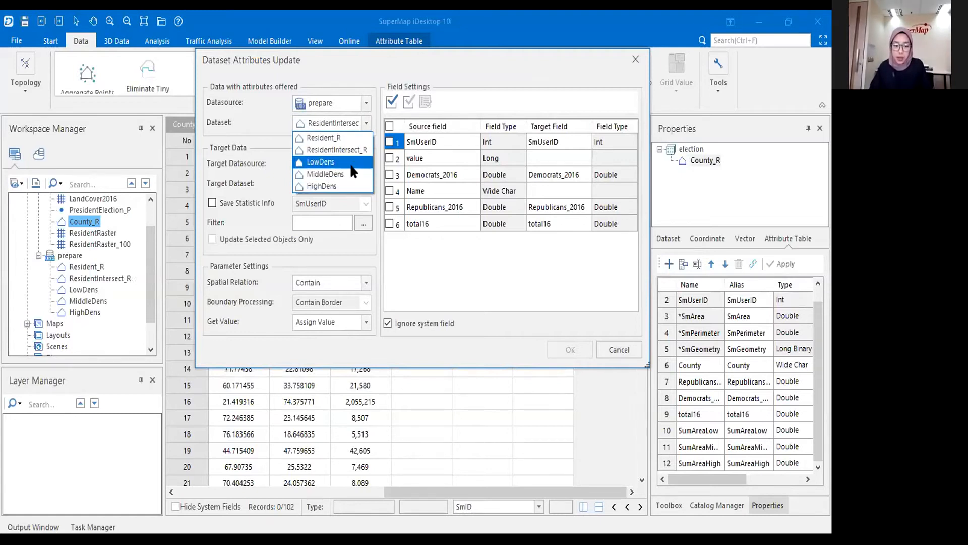
{"action": "left_click", "coordinate": [328, 162]}
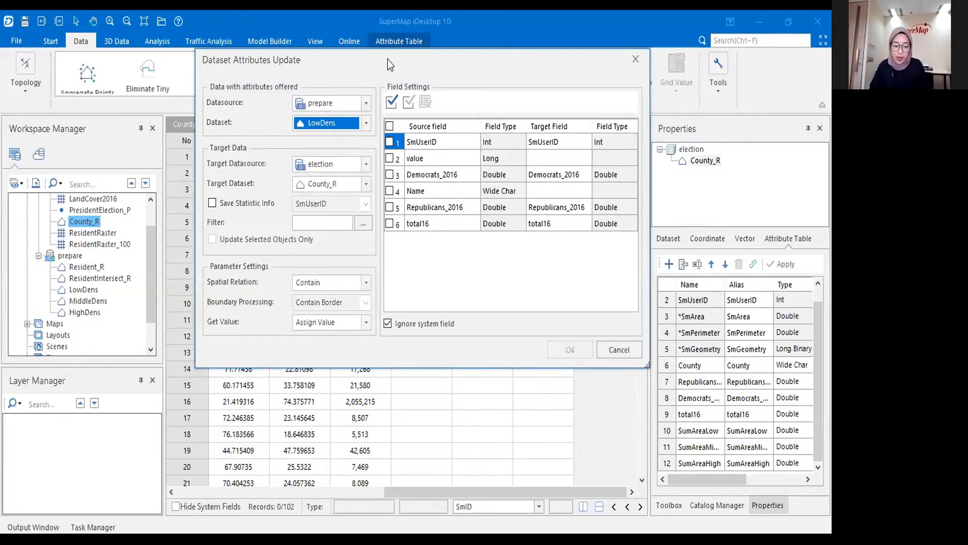
{"action": "left_click_drag", "start_coordinate": [388, 59], "coordinate": [334, 42]}
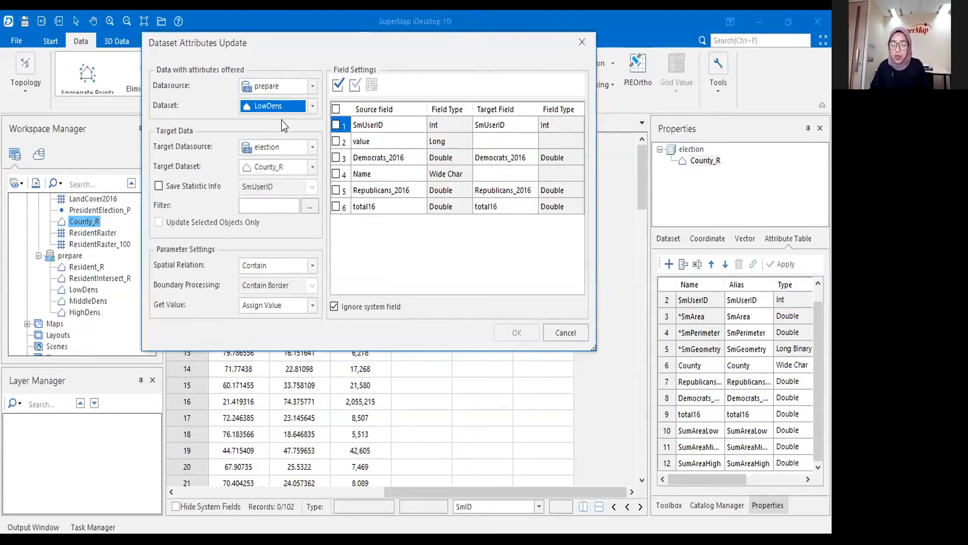
{"action": "left_click_drag", "start_coordinate": [362, 48], "coordinate": [278, 109]}
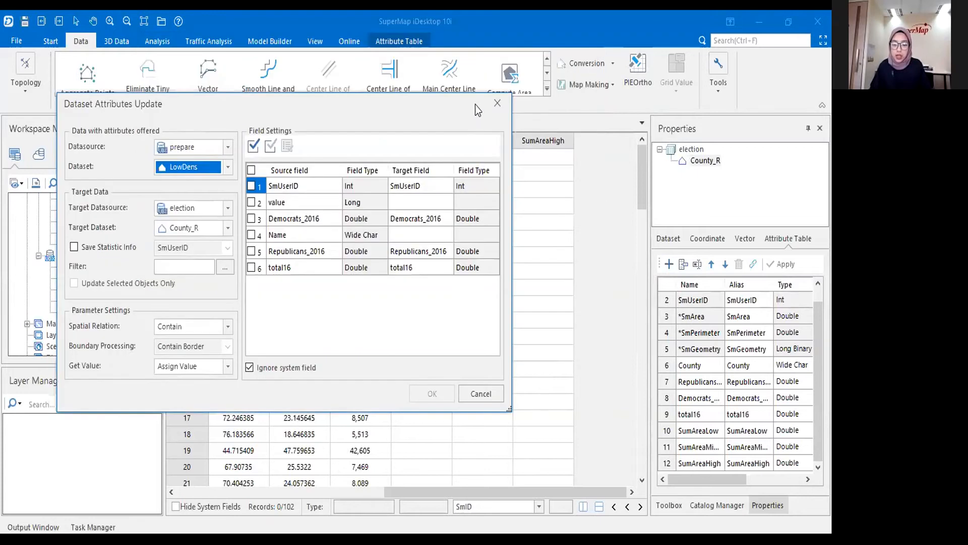
{"action": "left_click", "coordinate": [495, 104]}
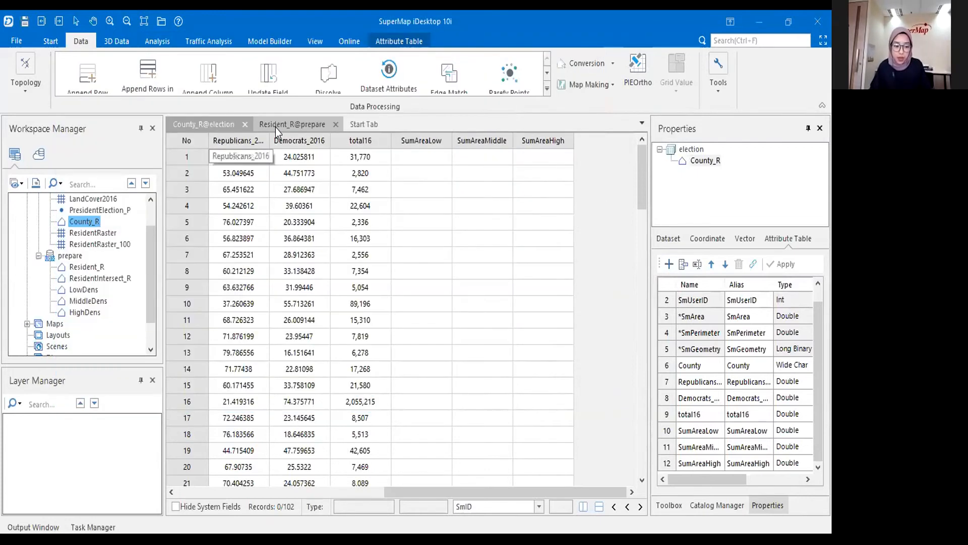
Step: Return to the Resident_R map and add the County_R dataset to a new map
{"action": "left_click", "coordinate": [276, 127]}
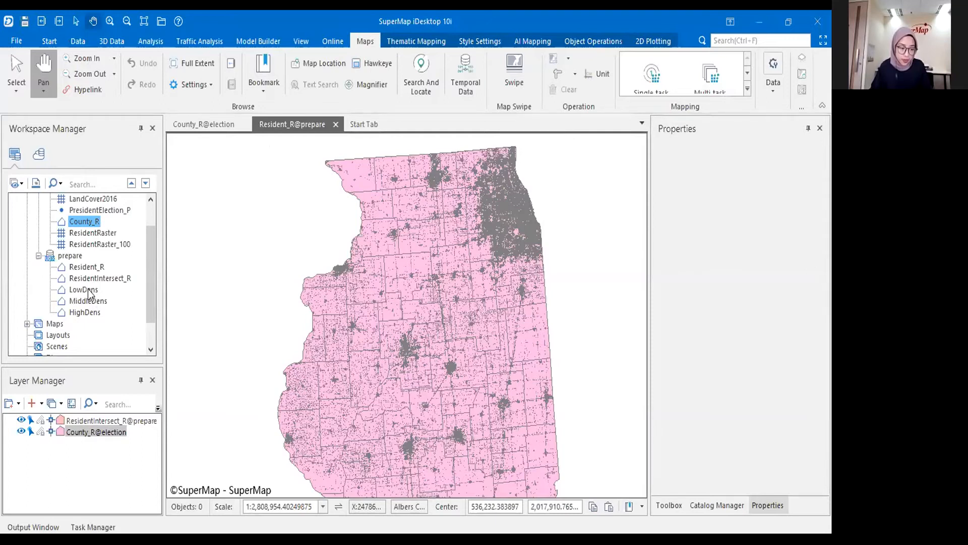
{"action": "left_click", "coordinate": [82, 222]}
{"action": "right_click", "coordinate": [80, 222]}
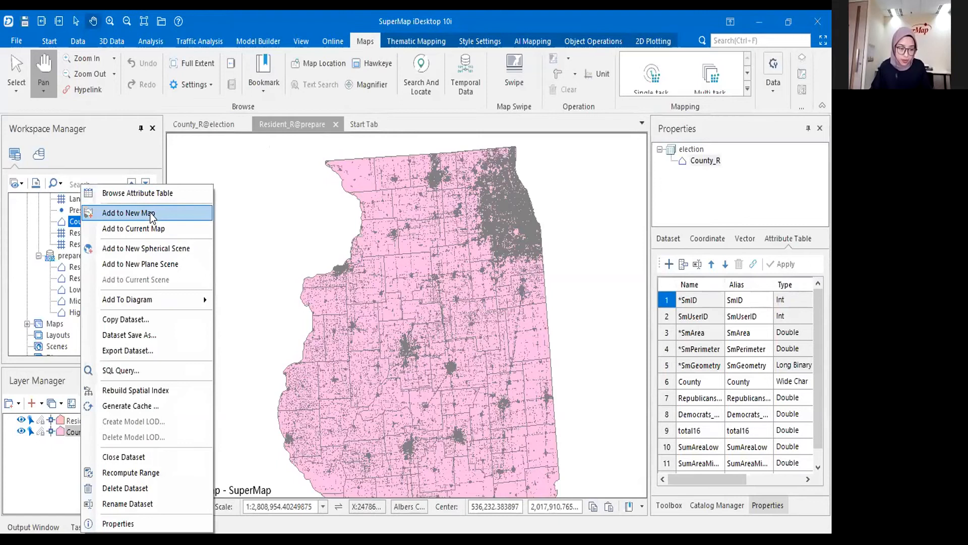
{"action": "left_click", "coordinate": [150, 214]}
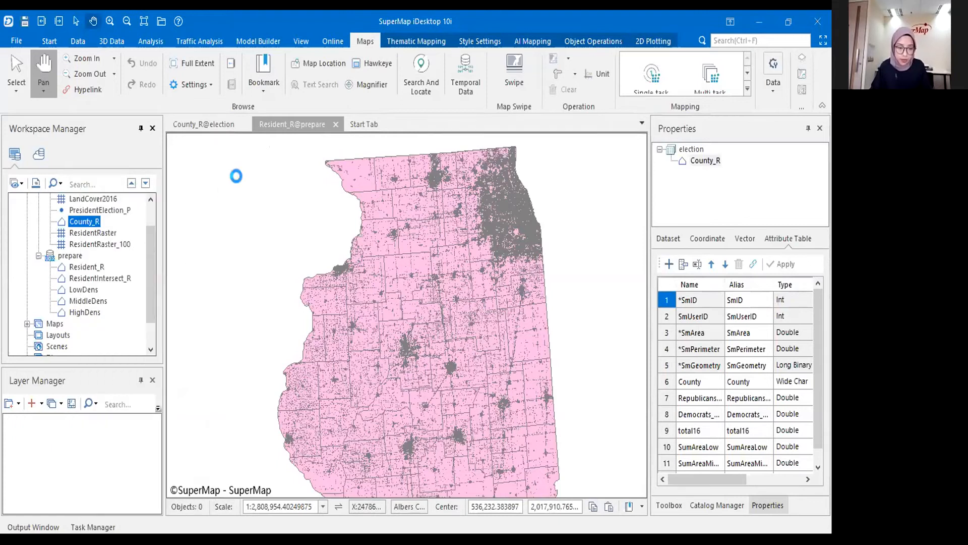
Step: Overlay the LowDens dataset on the County_R map and create a spatial index for it
{"action": "left_click", "coordinate": [263, 121]}
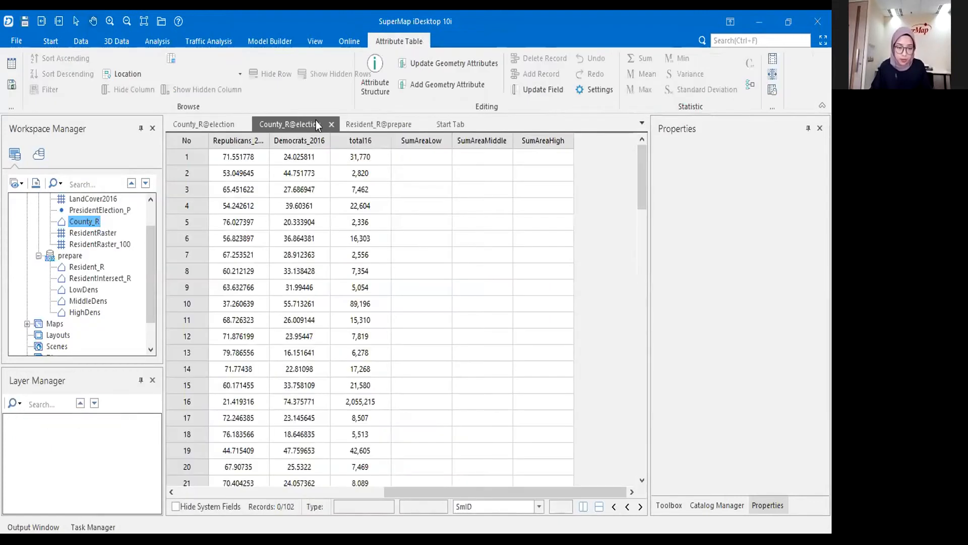
{"action": "left_click", "coordinate": [219, 121]}
{"action": "left_click_drag", "start_coordinate": [103, 291], "coordinate": [266, 252]}
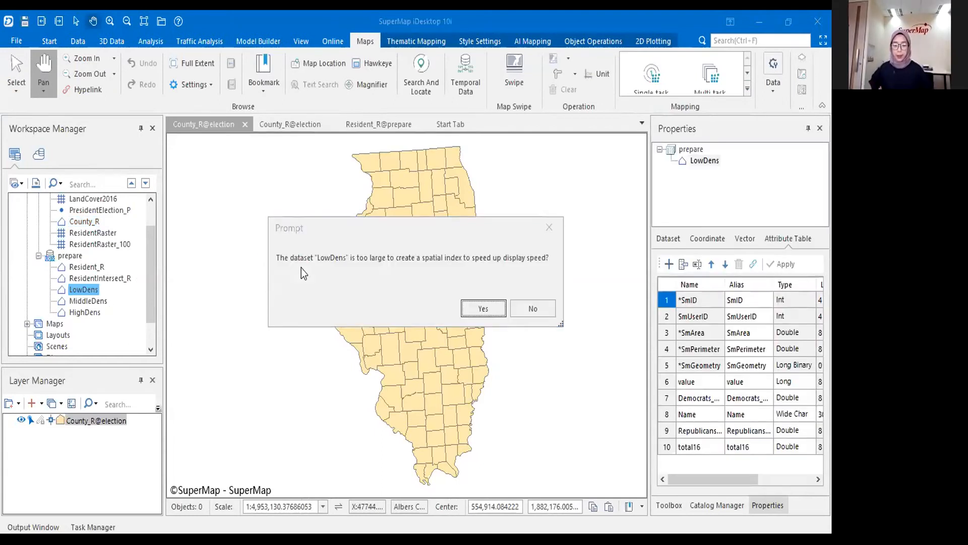
{"action": "key", "text": "Return"}
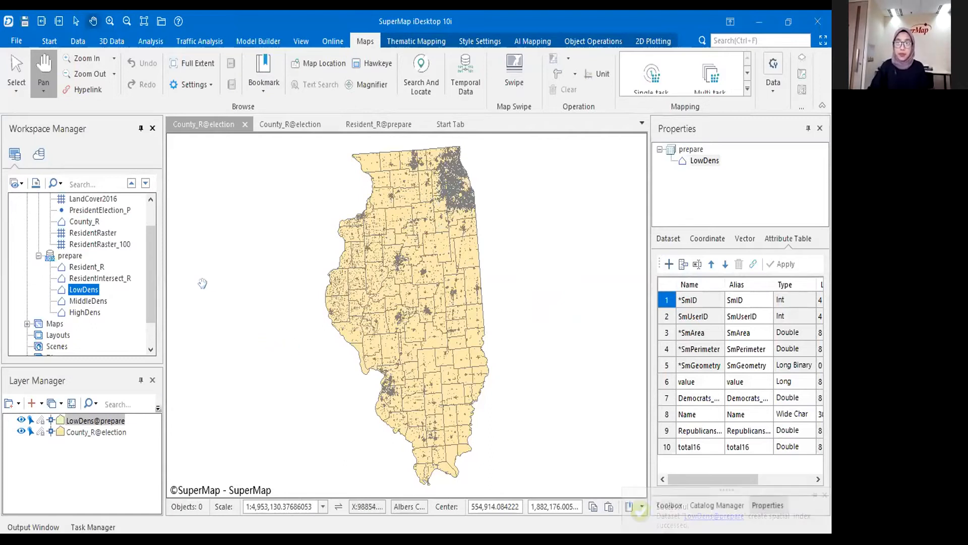
Step: Start a Dataset Attributes Update from LowDens in the prepare datasource, with County_R in the election datasource as the target
{"action": "left_click", "coordinate": [287, 128]}
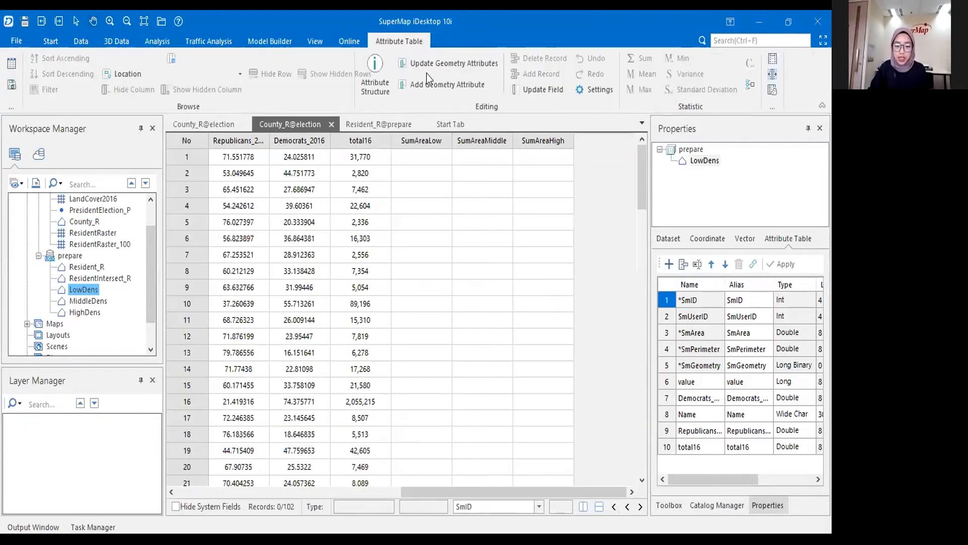
{"action": "left_click", "coordinate": [84, 46]}
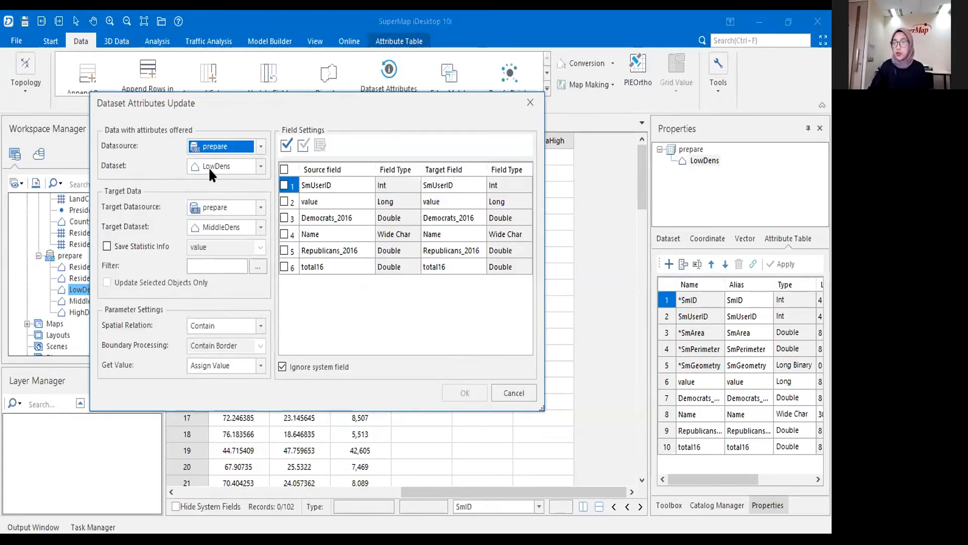
{"action": "left_click", "coordinate": [220, 229]}
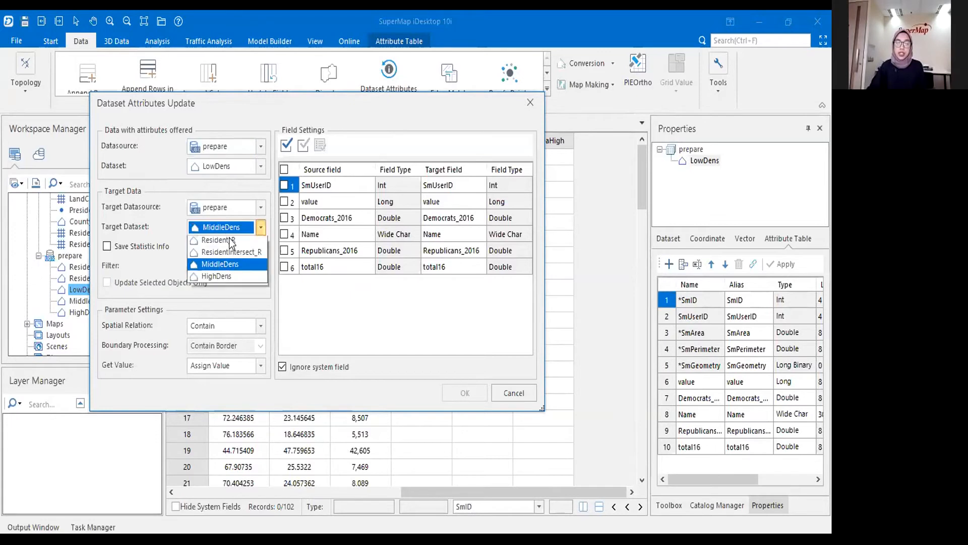
{"action": "left_click", "coordinate": [237, 214]}
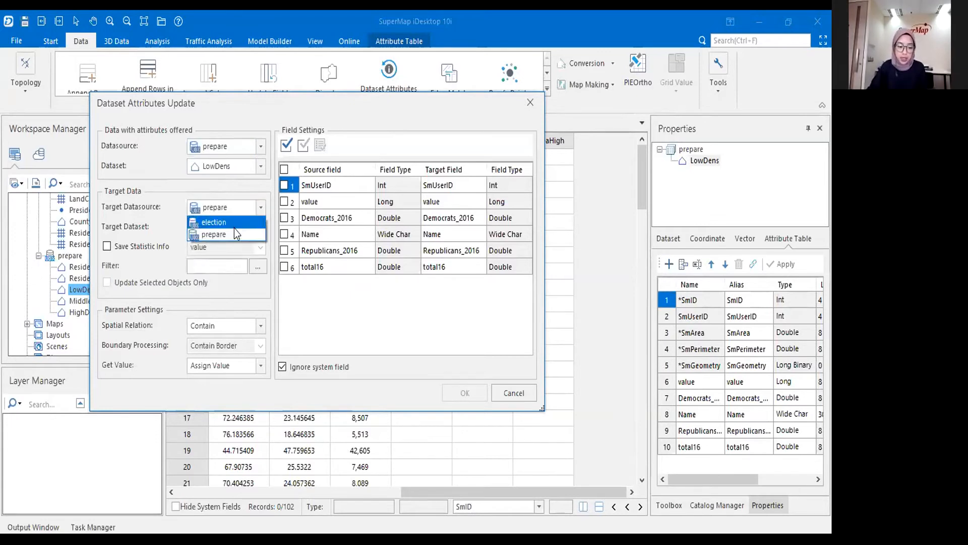
{"action": "left_click", "coordinate": [214, 220]}
{"action": "left_click", "coordinate": [226, 227]}
{"action": "left_click", "coordinate": [224, 240]}
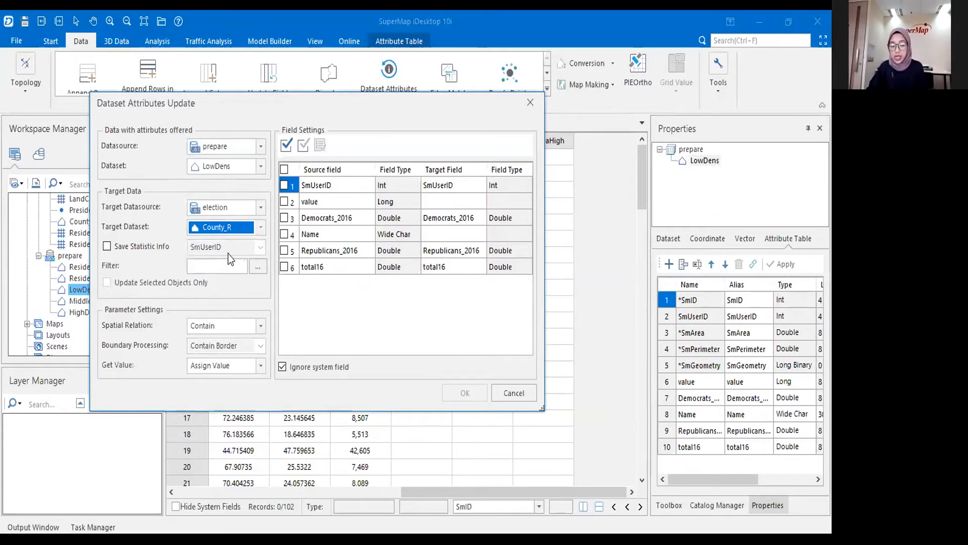
Step: Set the LowDens update's spatial relation to Intersect and its value method to Sum
{"action": "left_click", "coordinate": [223, 325]}
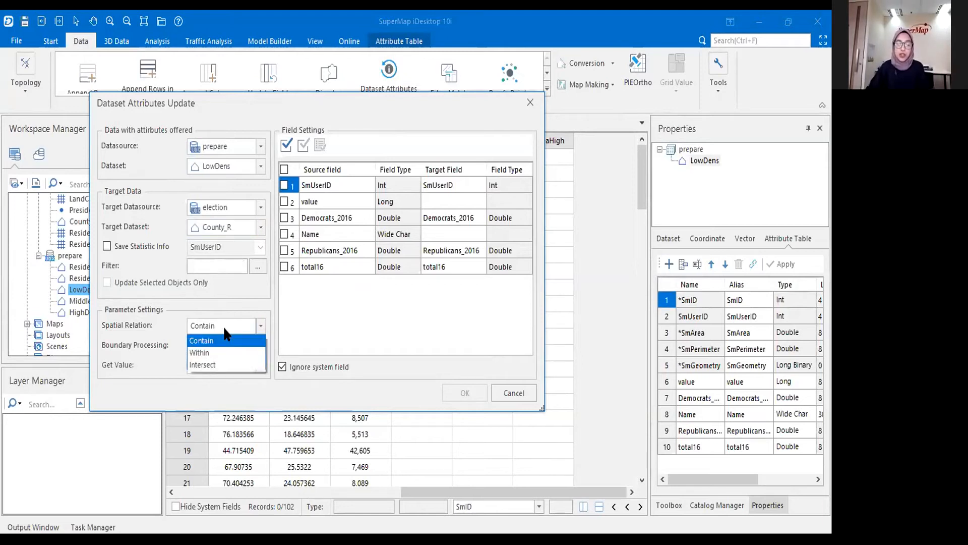
{"action": "left_click", "coordinate": [229, 365]}
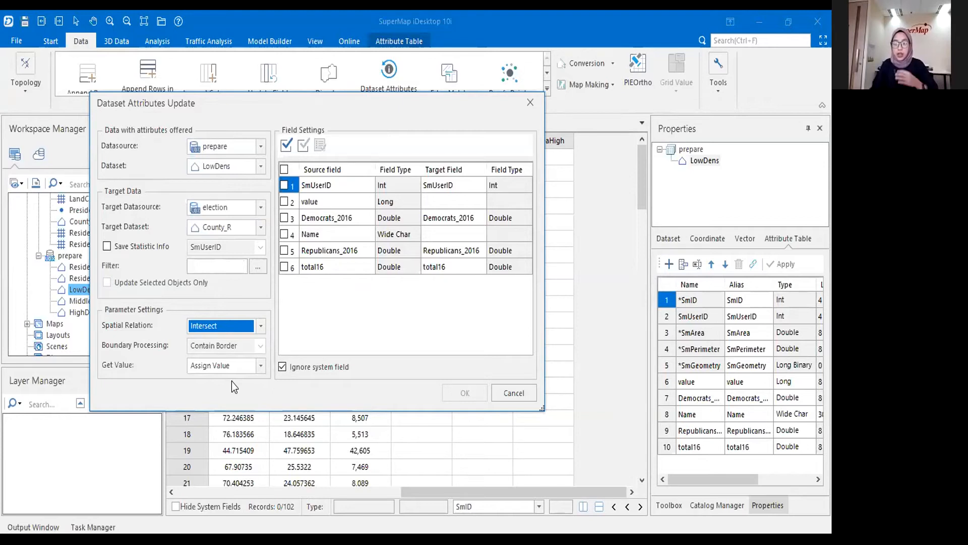
{"action": "left_click", "coordinate": [237, 367]}
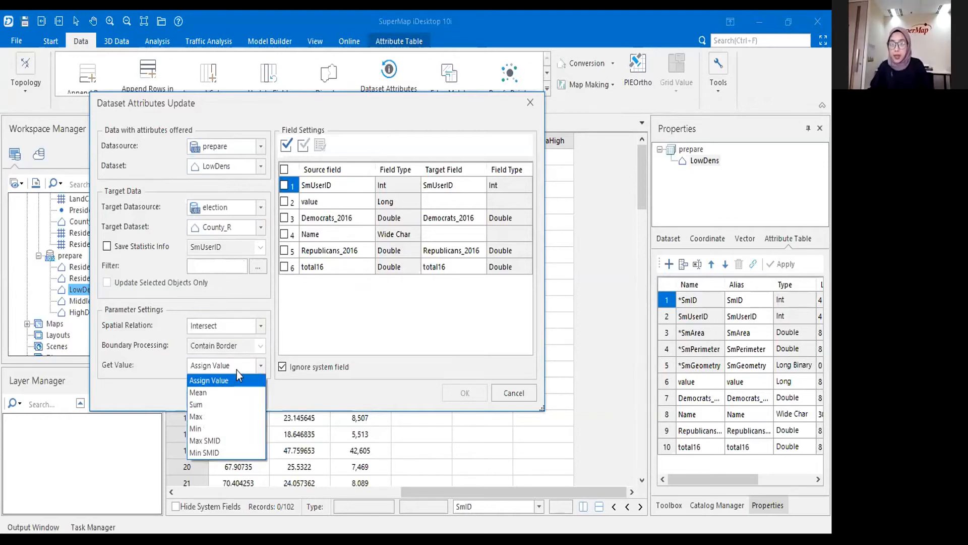
{"action": "left_click", "coordinate": [234, 404]}
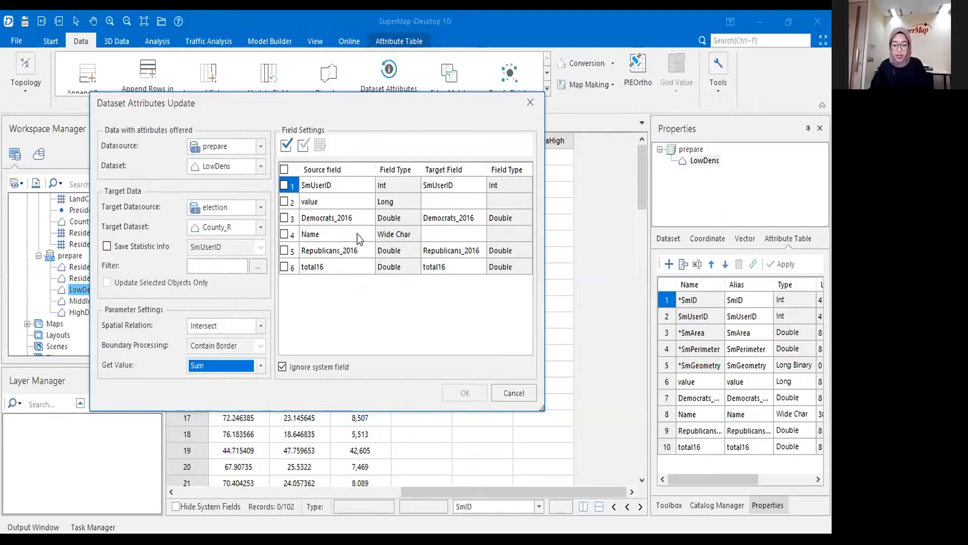
Step: Include system fields, map the SmArea source field to SumAreaLow, and run the LowDens attribute update
{"action": "left_click", "coordinate": [299, 371]}
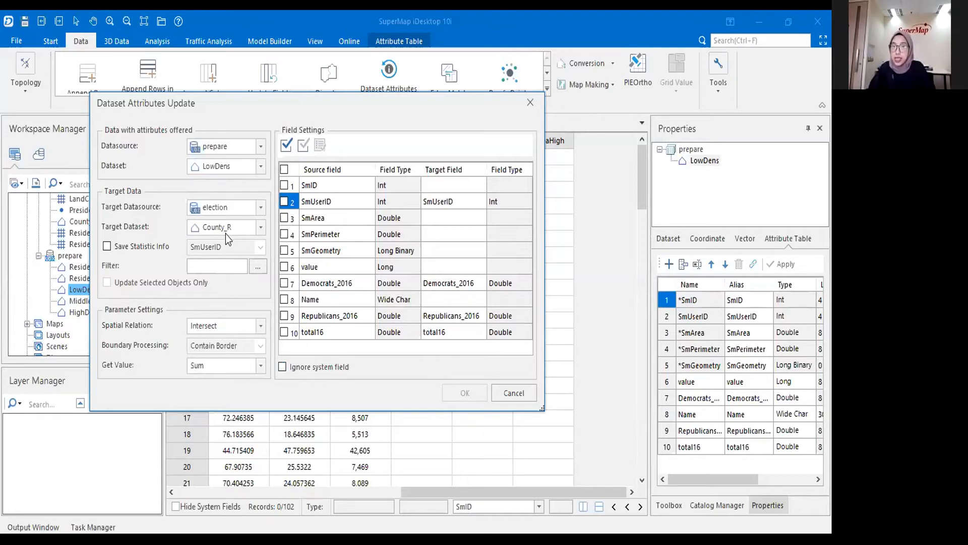
{"action": "left_click", "coordinate": [288, 220]}
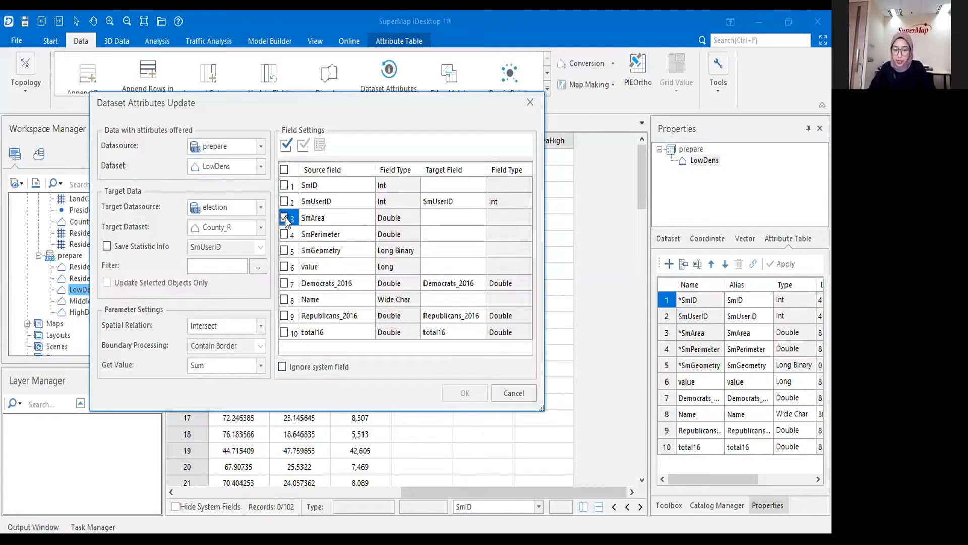
{"action": "left_click", "coordinate": [463, 220]}
{"action": "left_click", "coordinate": [477, 220]}
{"action": "left_click", "coordinate": [477, 220]}
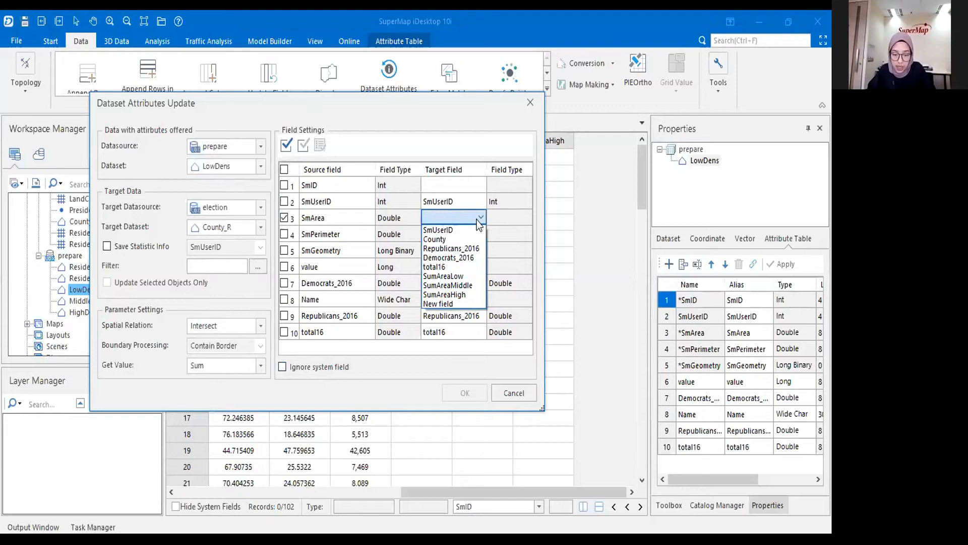
{"action": "left_click", "coordinate": [469, 277]}
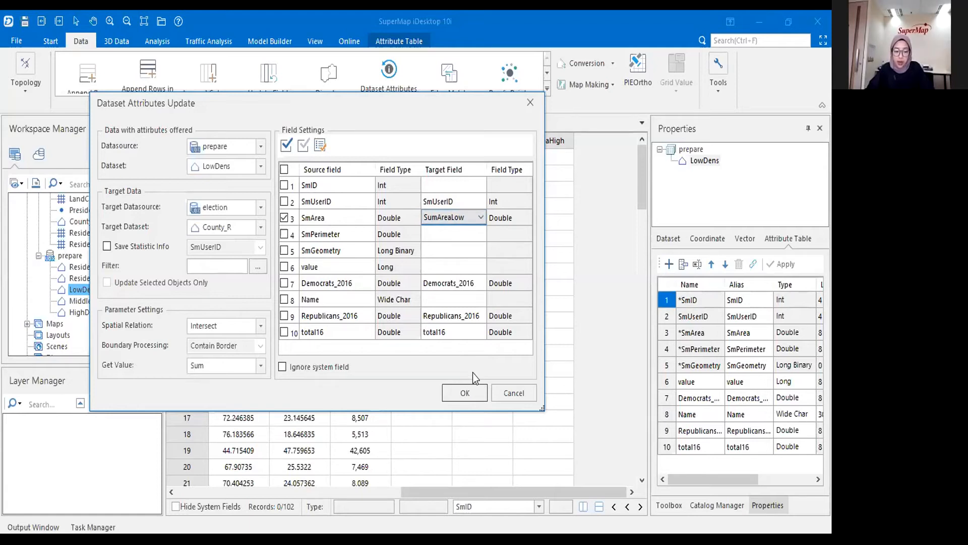
{"action": "left_click", "coordinate": [474, 391]}
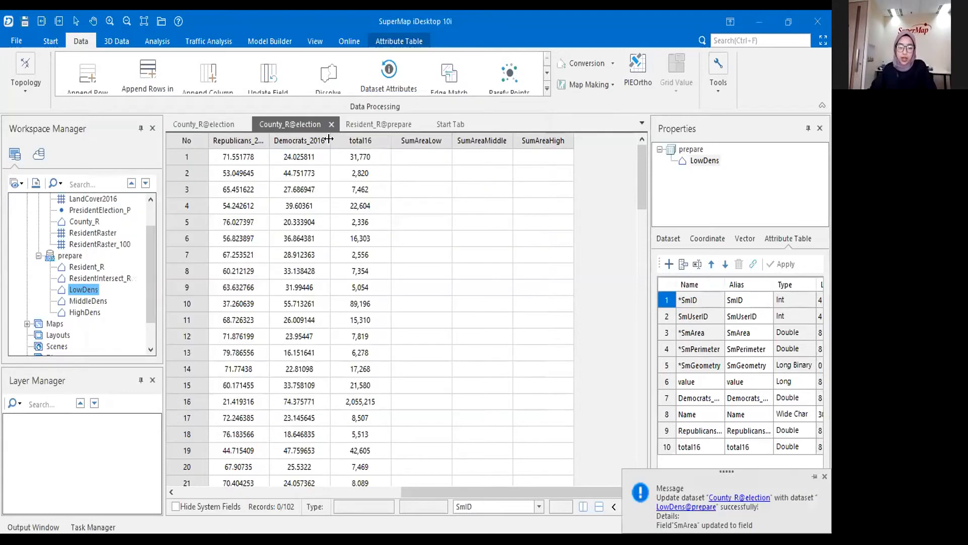
Step: Close the County_R attribute table and the County_R map without saving the map
{"action": "left_click", "coordinate": [335, 124]}
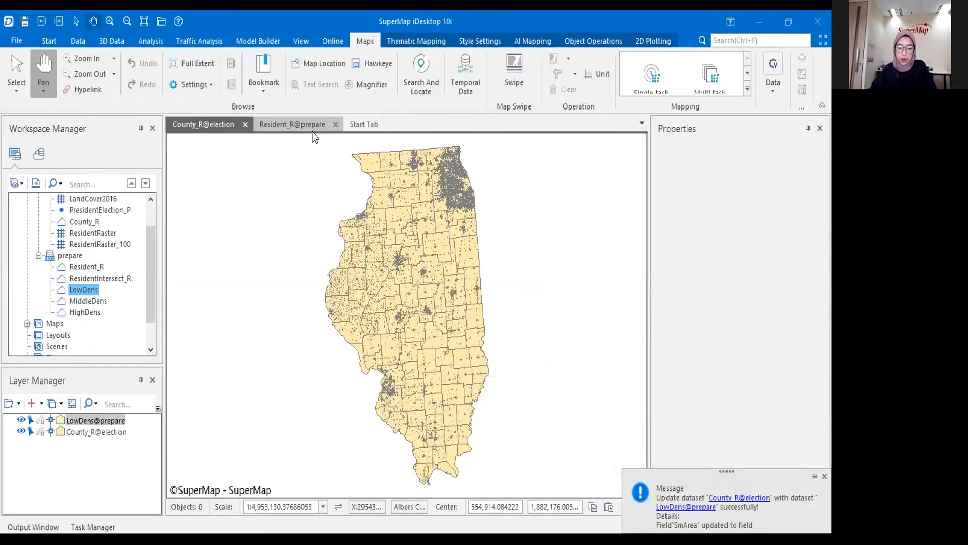
{"action": "left_click", "coordinate": [245, 125]}
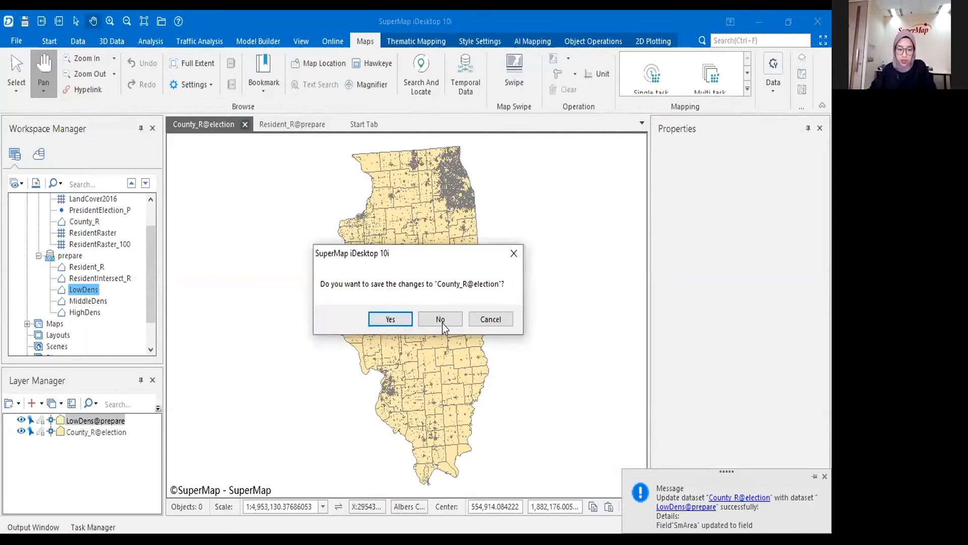
{"action": "key", "text": "Return"}
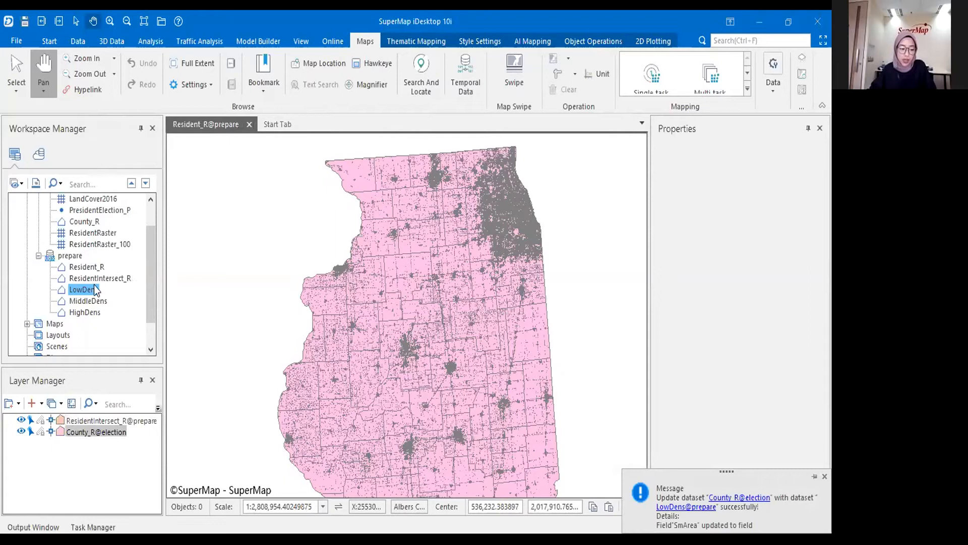
Step: Reopen the County_R attribute table and examine the SumAreaLow values
{"action": "right_click", "coordinate": [83, 222]}
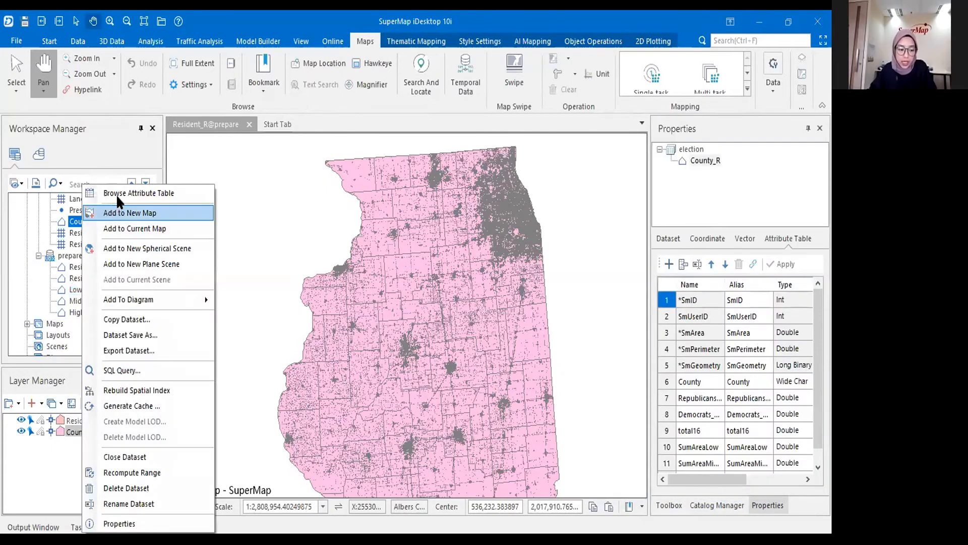
{"action": "left_click", "coordinate": [114, 192]}
{"action": "left_click_drag", "start_coordinate": [287, 492], "coordinate": [464, 518]}
{"action": "scroll", "coordinate": [447, 235], "scroll_direction": "right", "scroll_amount": 6}
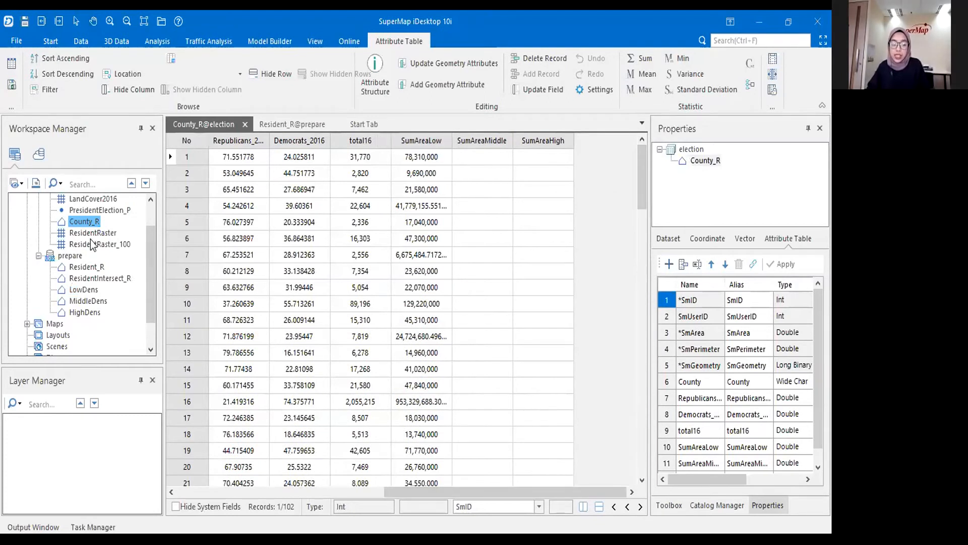
{"action": "left_click", "coordinate": [204, 157]}
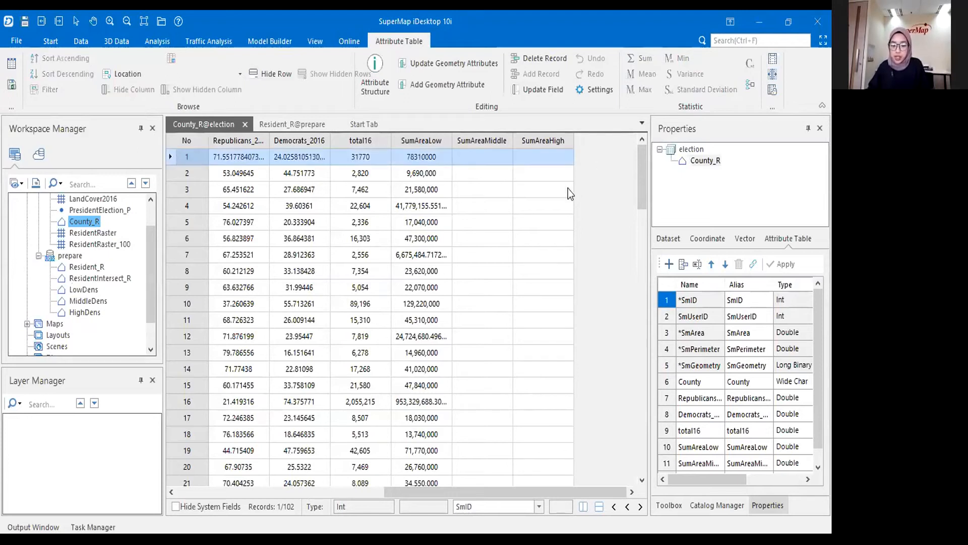
{"action": "left_click", "coordinate": [431, 165]}
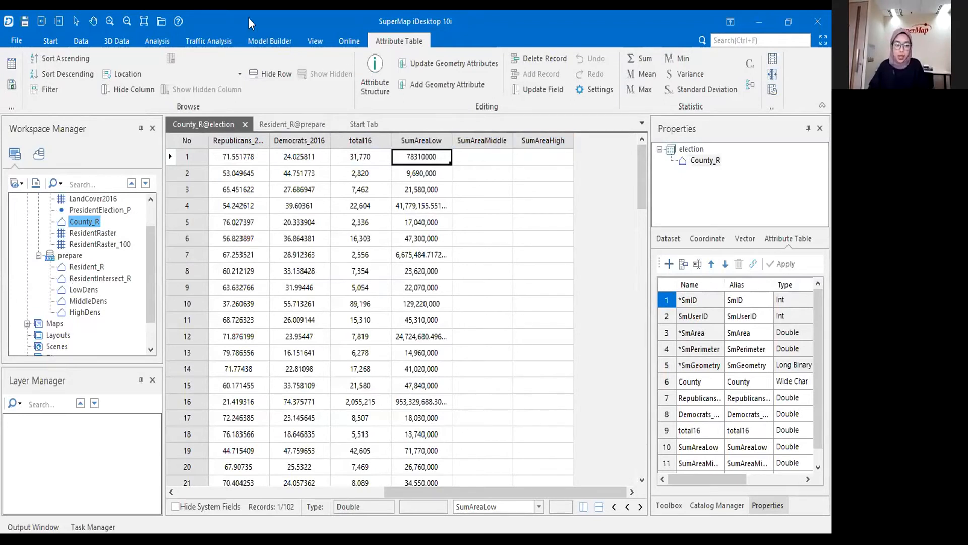
Step: Start another Dataset Attributes Update with MiddleDens from the prepare datasource as the source dataset
{"action": "left_click", "coordinate": [93, 40]}
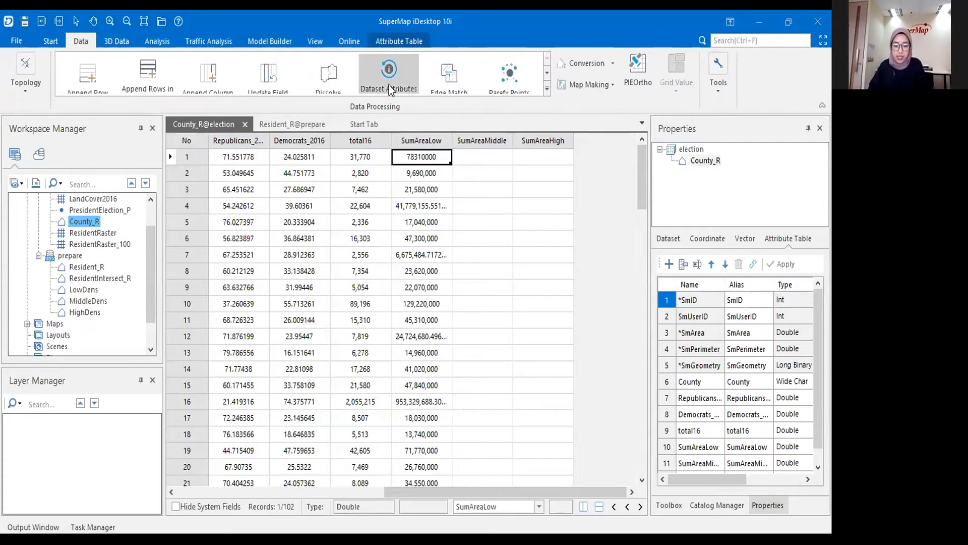
{"action": "left_click", "coordinate": [389, 85]}
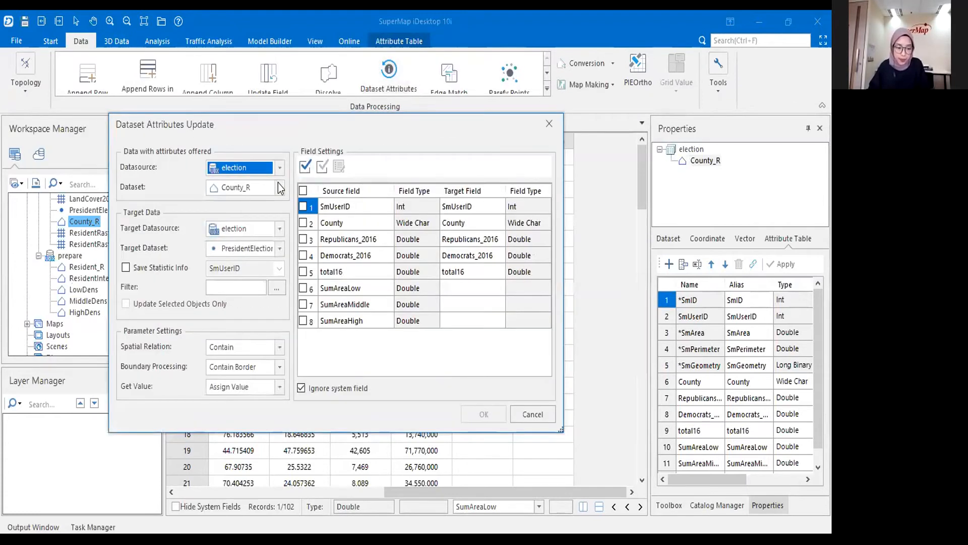
{"action": "left_click", "coordinate": [279, 170]}
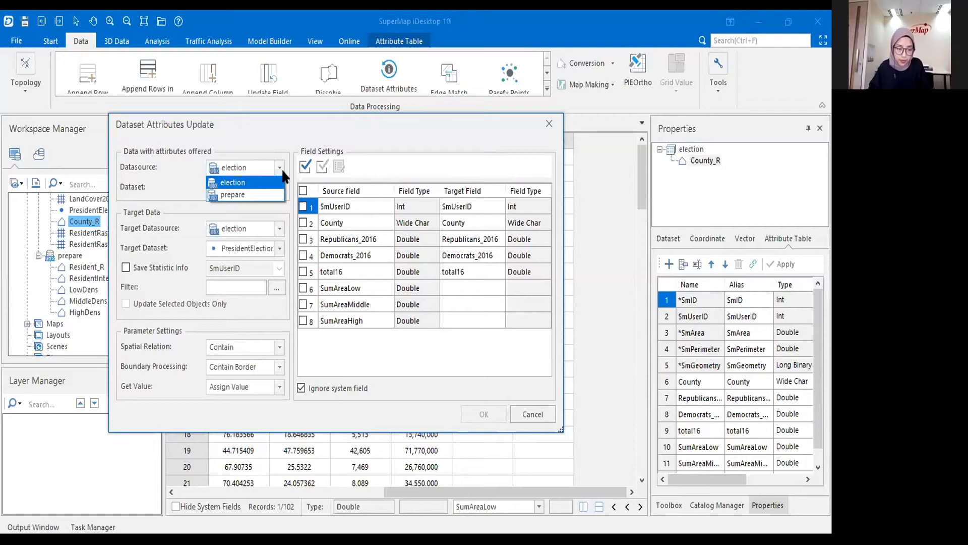
{"action": "left_click", "coordinate": [281, 183]}
{"action": "left_click", "coordinate": [281, 187]}
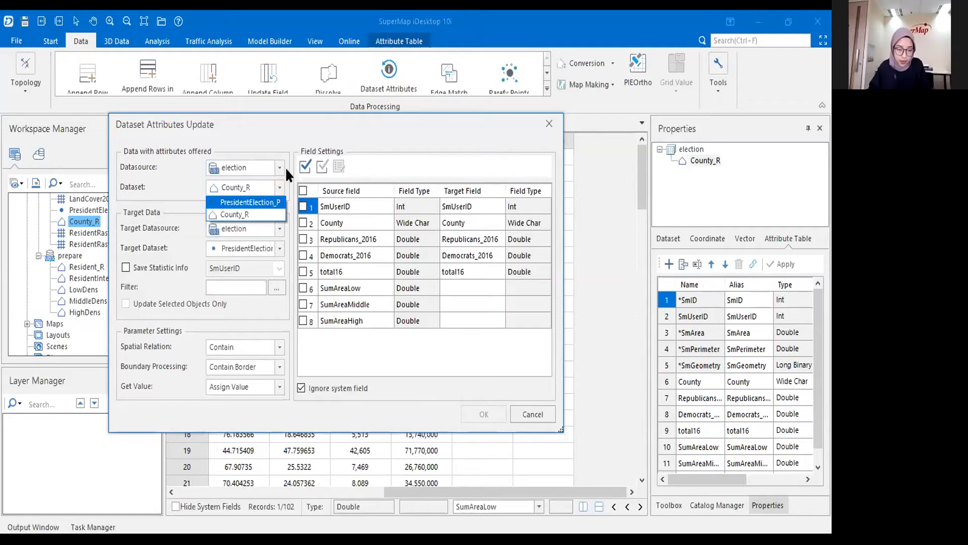
{"action": "left_click", "coordinate": [279, 169]}
{"action": "left_click", "coordinate": [280, 194]}
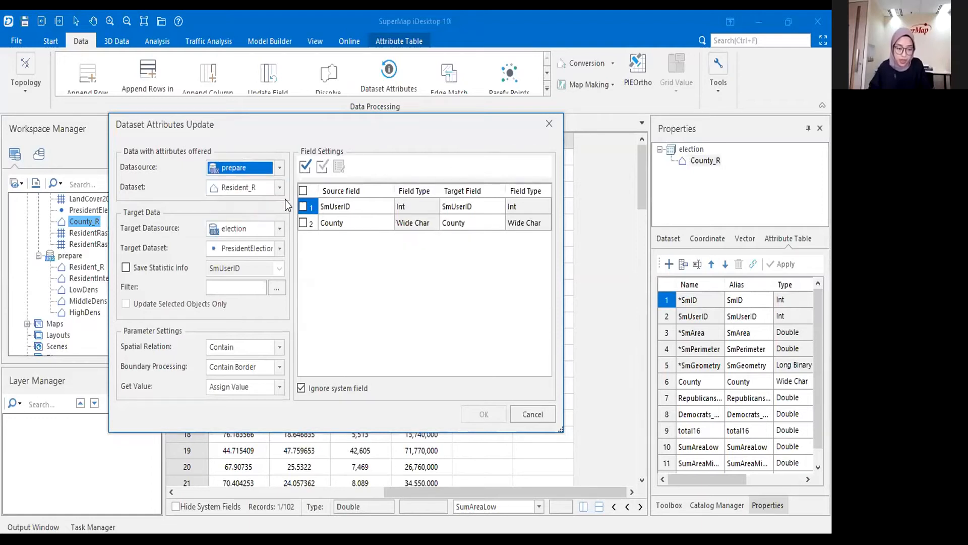
{"action": "left_click", "coordinate": [280, 189]}
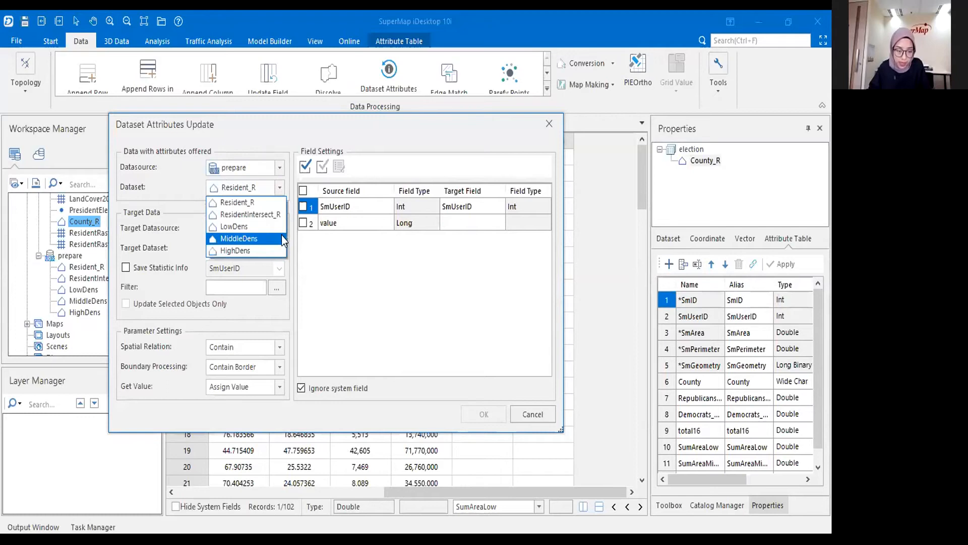
{"action": "left_click", "coordinate": [282, 238]}
Step: Set County_R in the election datasource as the target dataset of the MiddleDens update
{"action": "left_click", "coordinate": [279, 228]}
{"action": "left_click", "coordinate": [280, 241]}
{"action": "left_click", "coordinate": [281, 248]}
{"action": "left_click", "coordinate": [236, 275]}
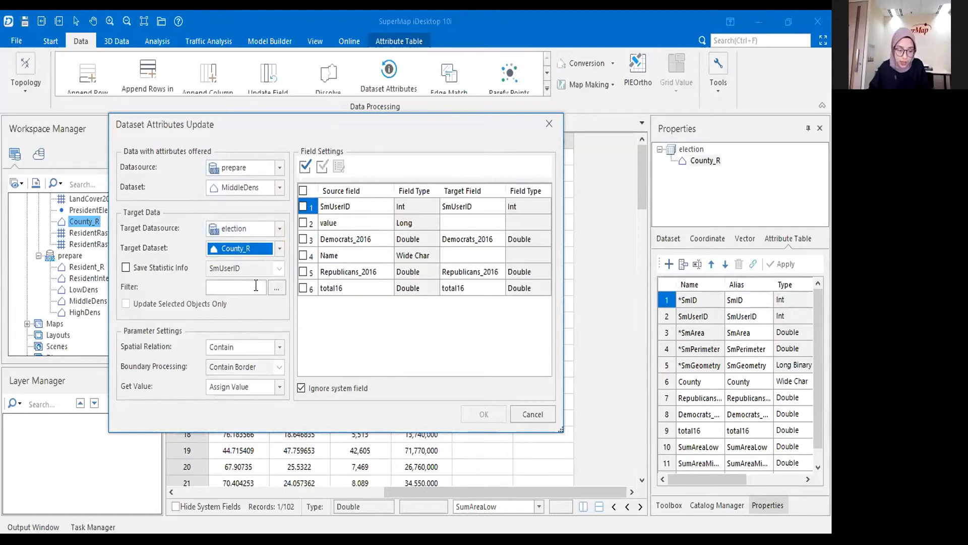
Step: Set the MiddleDens update to the Intersect spatial relation with Sum as the value method, and include system fields
{"action": "left_click", "coordinate": [272, 347]}
{"action": "left_click", "coordinate": [267, 372]}
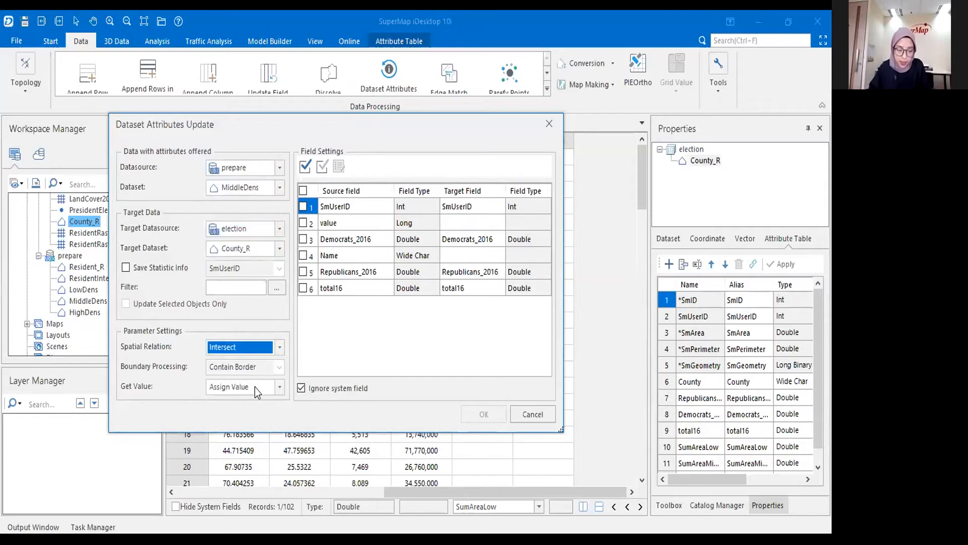
{"action": "left_click", "coordinate": [259, 388]}
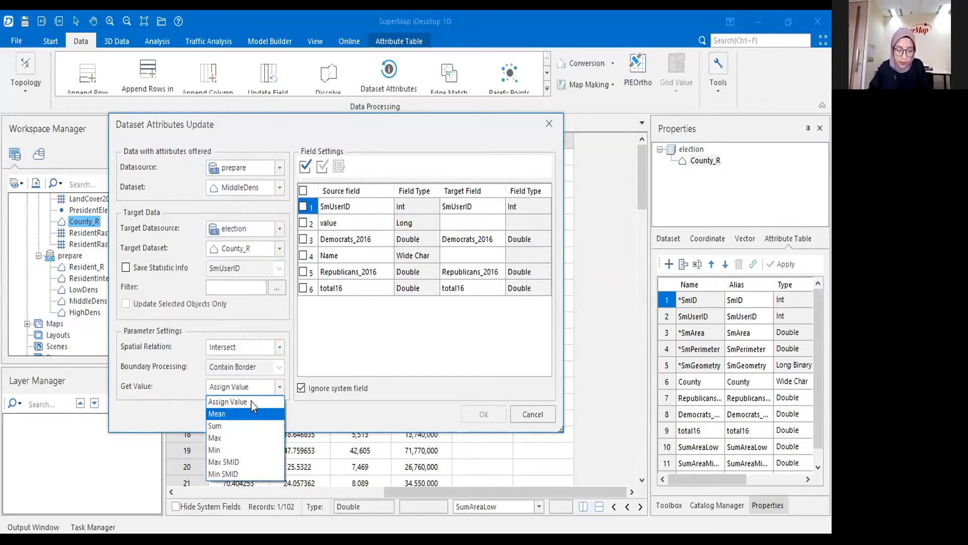
{"action": "left_click", "coordinate": [252, 411]}
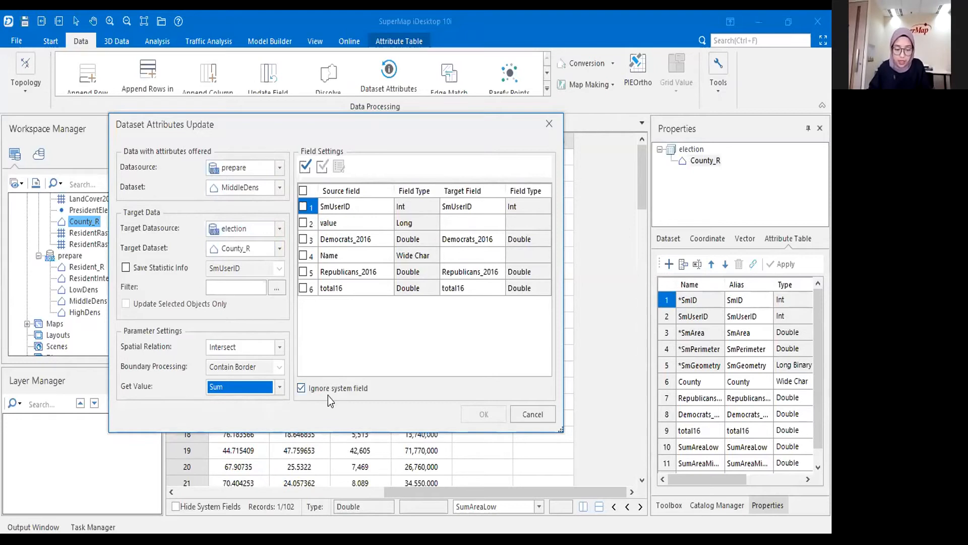
{"action": "left_click", "coordinate": [301, 388]}
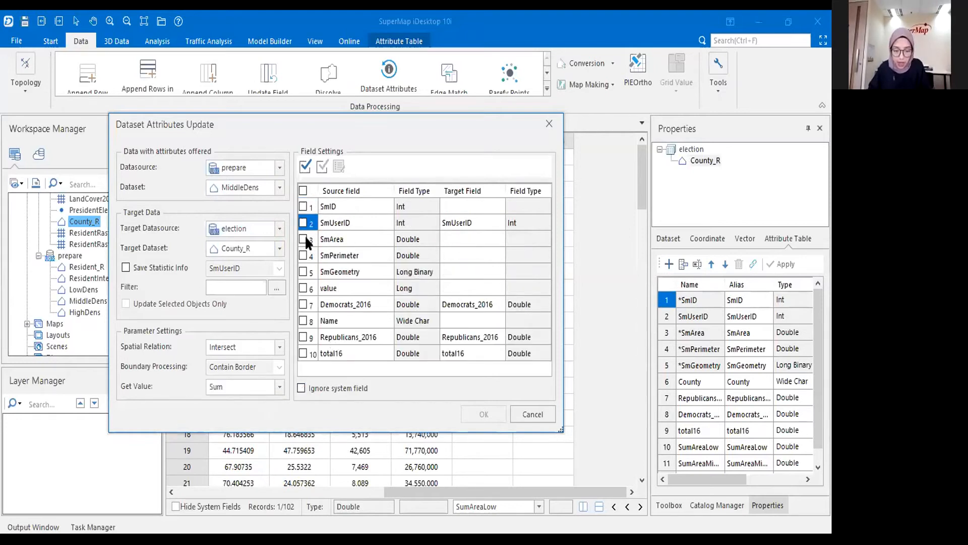
Step: Update County_R's SumAreaMiddle field from the MiddleDens SmArea field, and reopen the County_R attribute table to check the values
{"action": "left_click", "coordinate": [304, 238]}
{"action": "left_click", "coordinate": [498, 242]}
{"action": "left_click", "coordinate": [499, 240]}
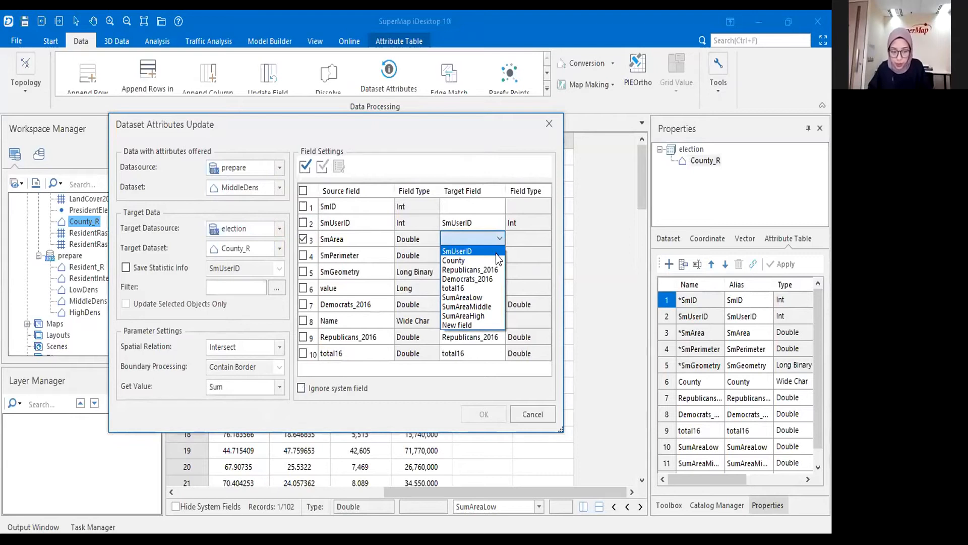
{"action": "left_click", "coordinate": [498, 306]}
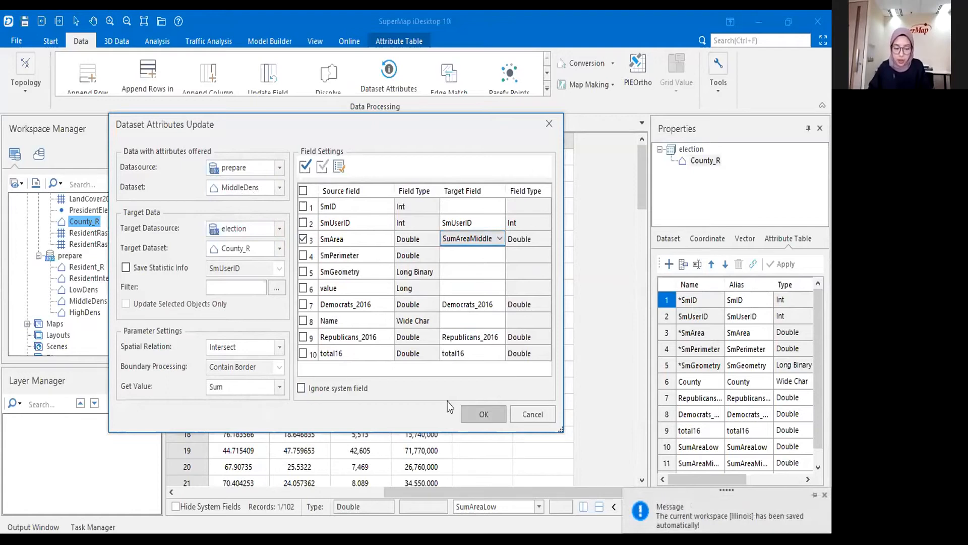
{"action": "left_click", "coordinate": [465, 410]}
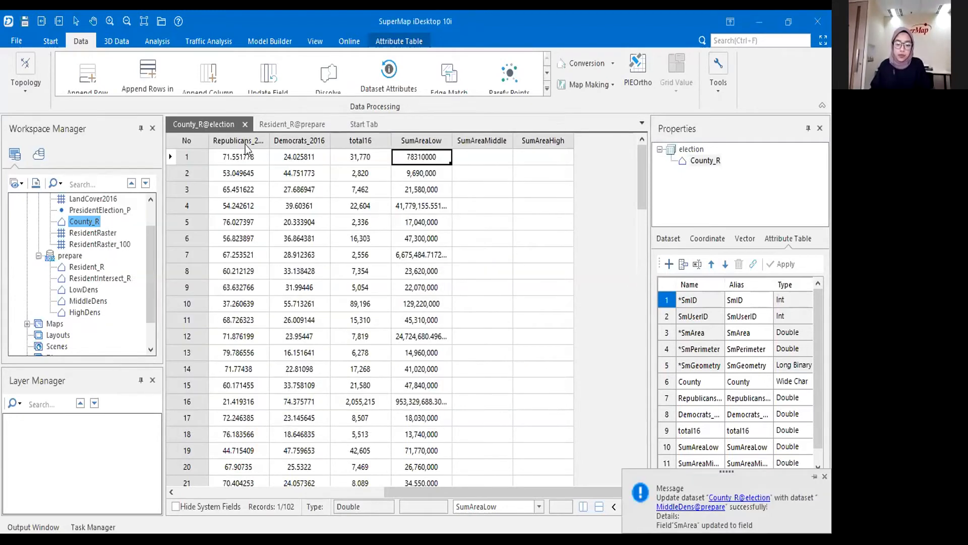
{"action": "left_click", "coordinate": [245, 125]}
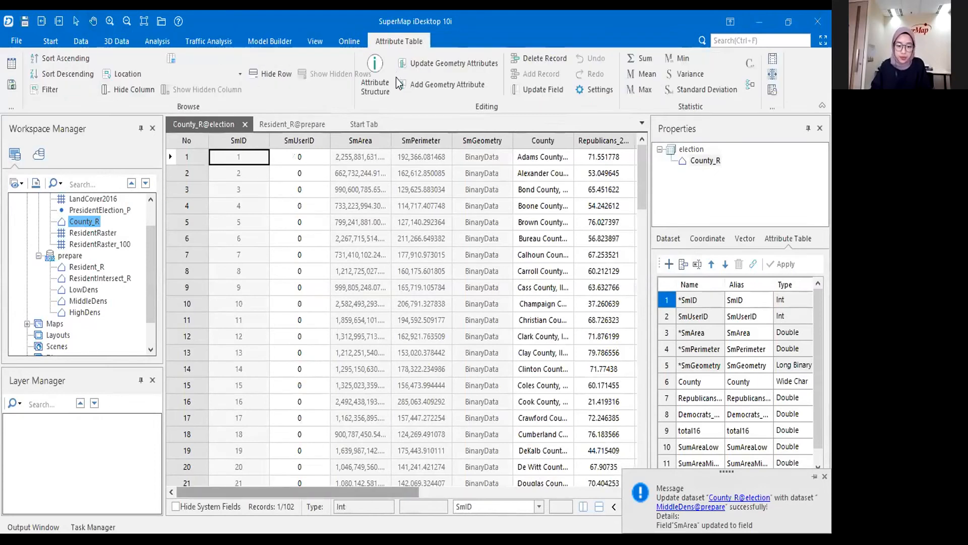
{"action": "left_click_drag", "start_coordinate": [298, 492], "coordinate": [508, 492]}
Step: Start another Dataset Attributes Update with HighDens from prepare as the source dataset and County_R from election as the target dataset
{"action": "left_click", "coordinate": [157, 41]}
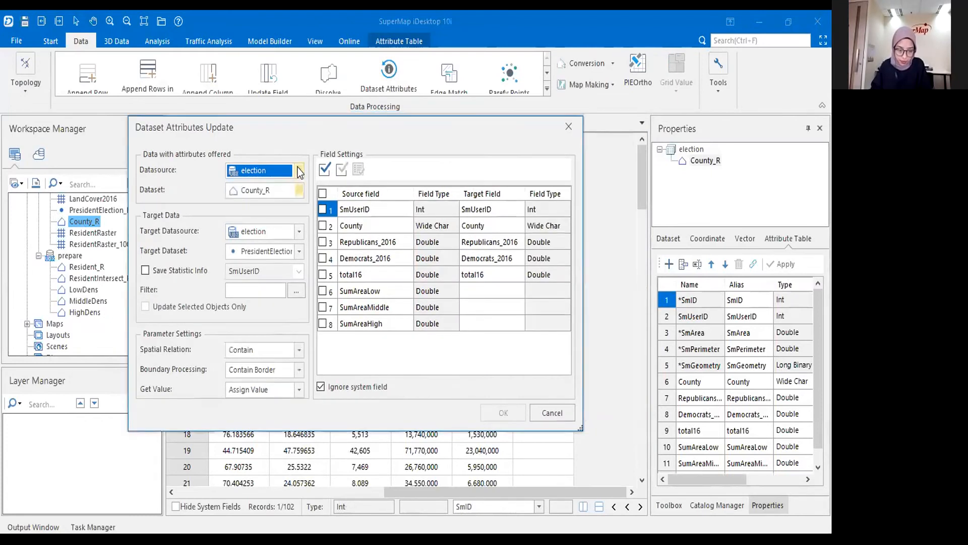
{"action": "left_click", "coordinate": [298, 170]}
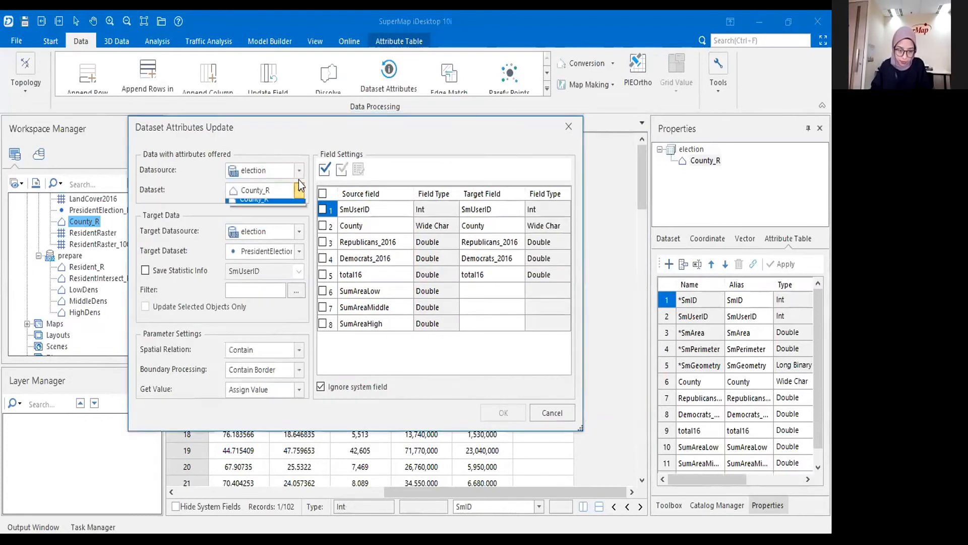
{"action": "left_click", "coordinate": [297, 189]}
{"action": "left_click", "coordinate": [298, 189]}
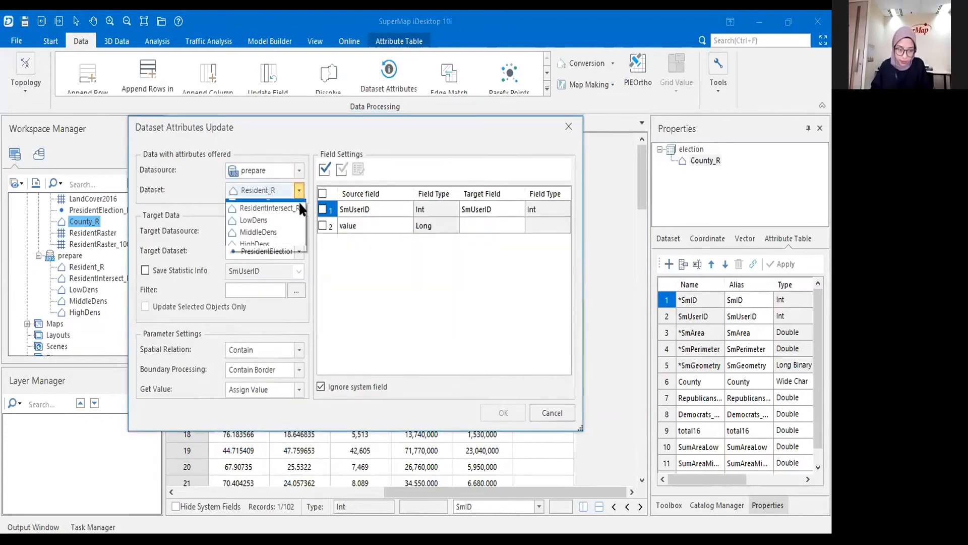
{"action": "left_click", "coordinate": [278, 254]}
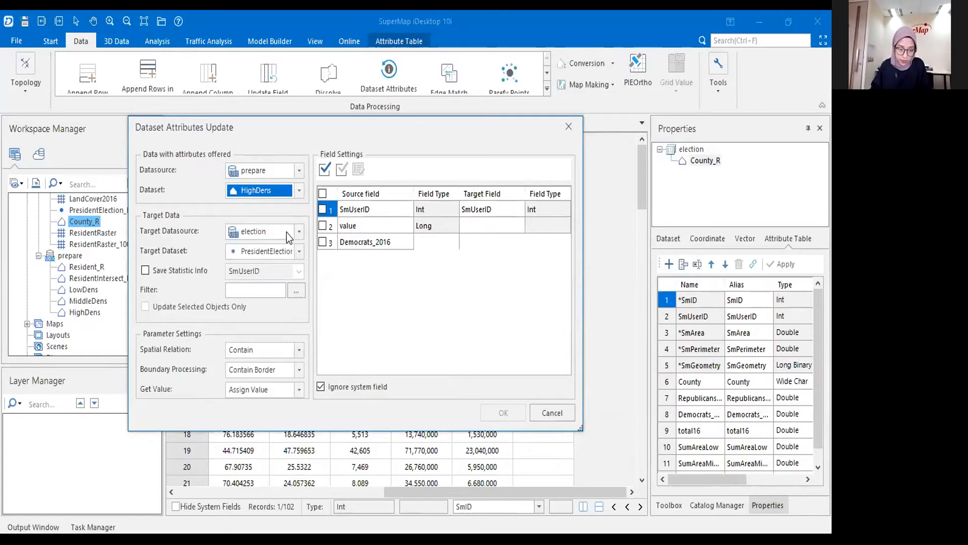
{"action": "left_click", "coordinate": [286, 232]}
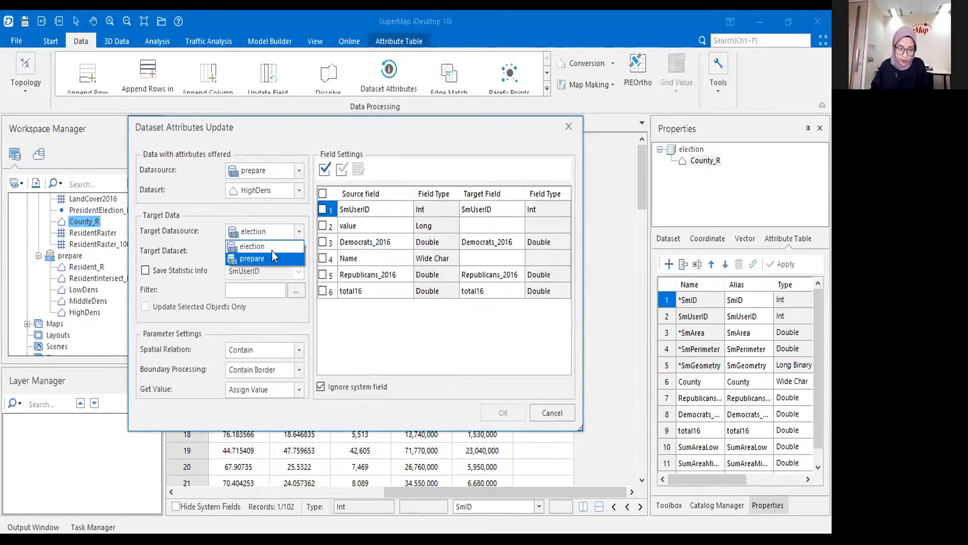
{"action": "left_click", "coordinate": [258, 247]}
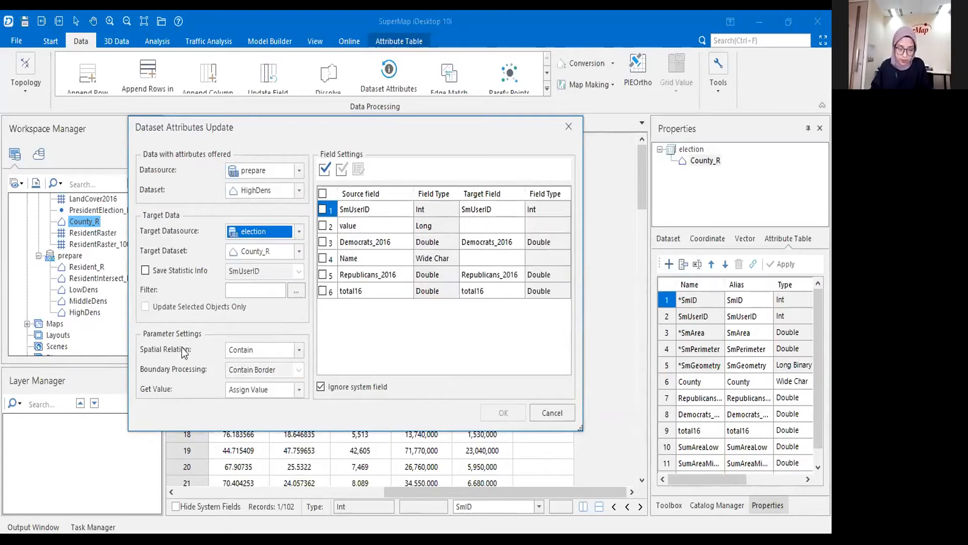
Step: Set the HighDens update to the Intersect spatial relation with Sum as the value method, and include system fields
{"action": "left_click", "coordinate": [245, 350]}
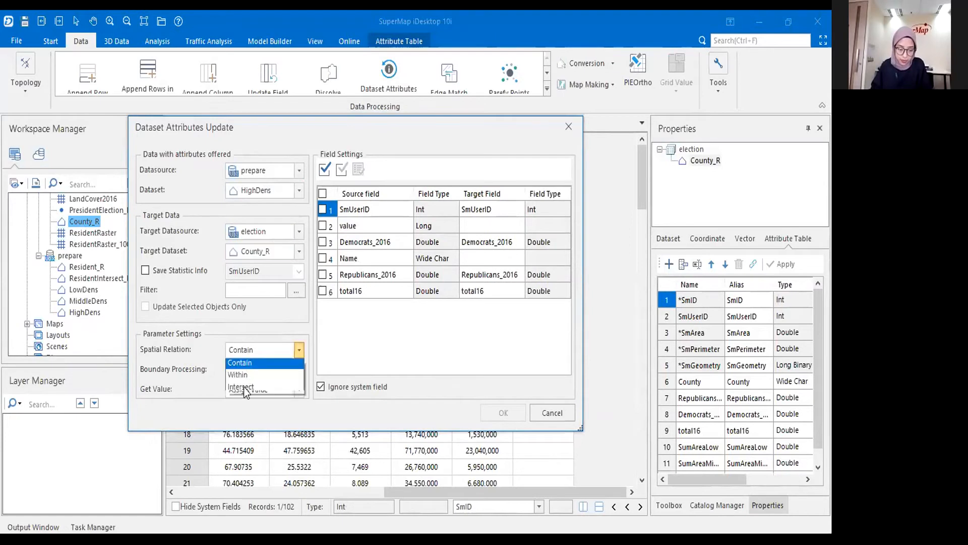
{"action": "left_click", "coordinate": [244, 387]}
{"action": "left_click", "coordinate": [240, 392]}
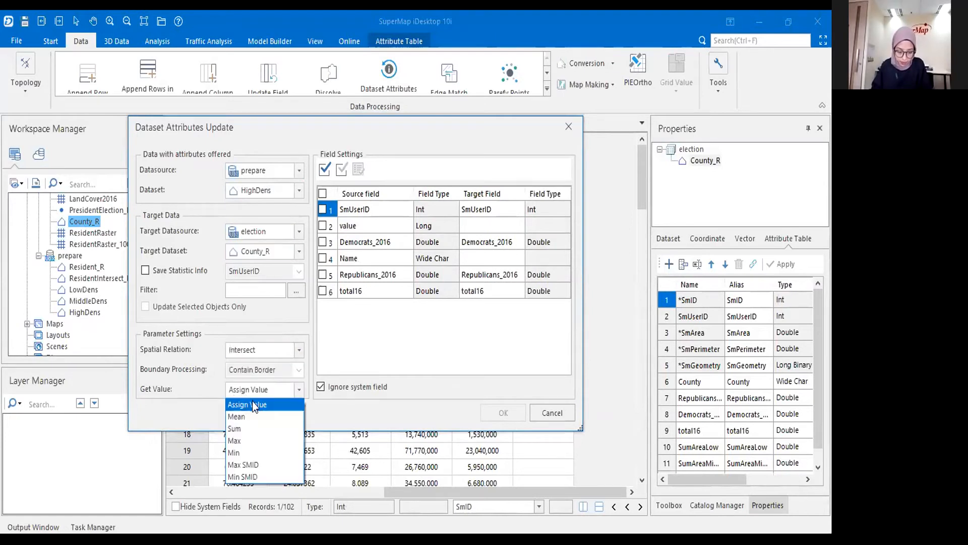
{"action": "left_click", "coordinate": [245, 429]}
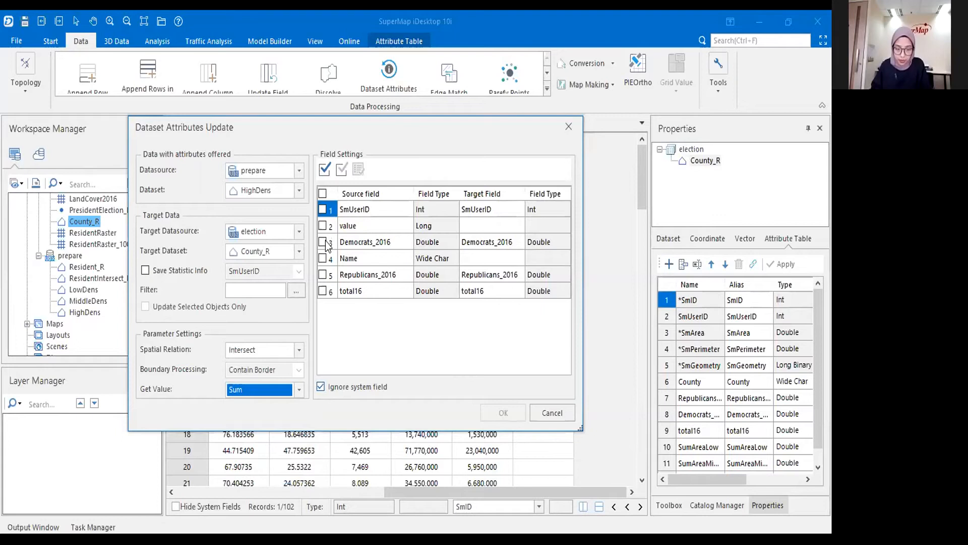
{"action": "left_click", "coordinate": [321, 387]}
Step: Update County_R's SumAreaHigh field from the HighDens SmArea field, and reopen the County_R attribute table to check the values
{"action": "left_click", "coordinate": [324, 242]}
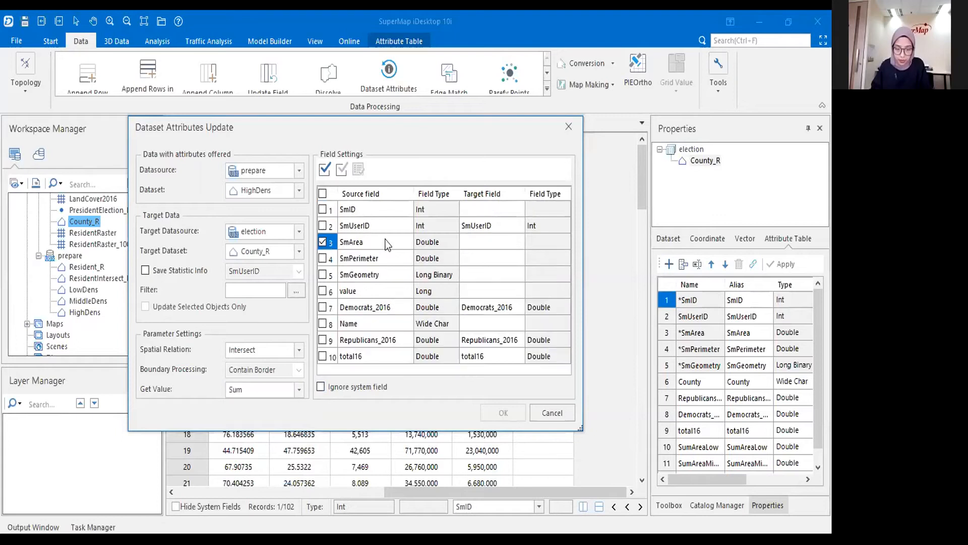
{"action": "left_click", "coordinate": [504, 334]}
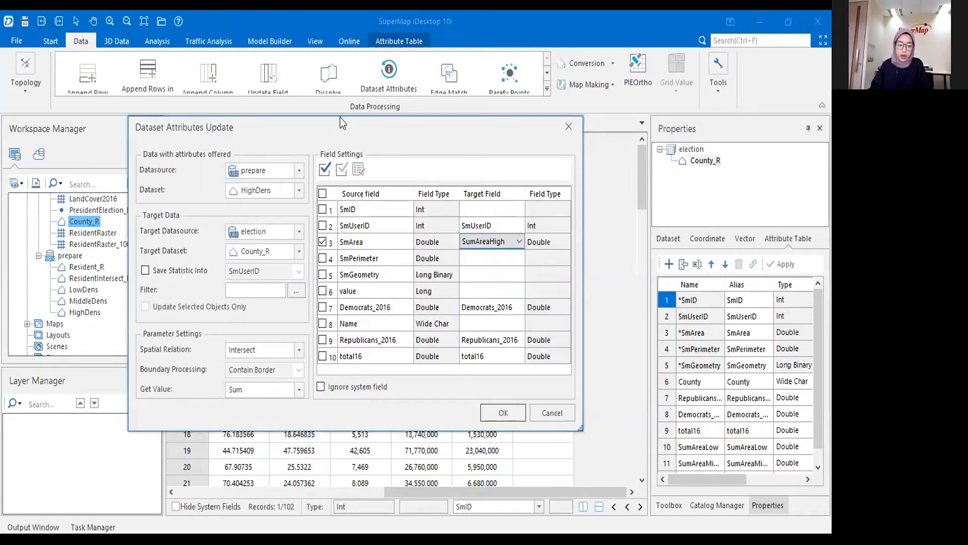
{"action": "left_click_drag", "start_coordinate": [247, 130], "coordinate": [211, 82]}
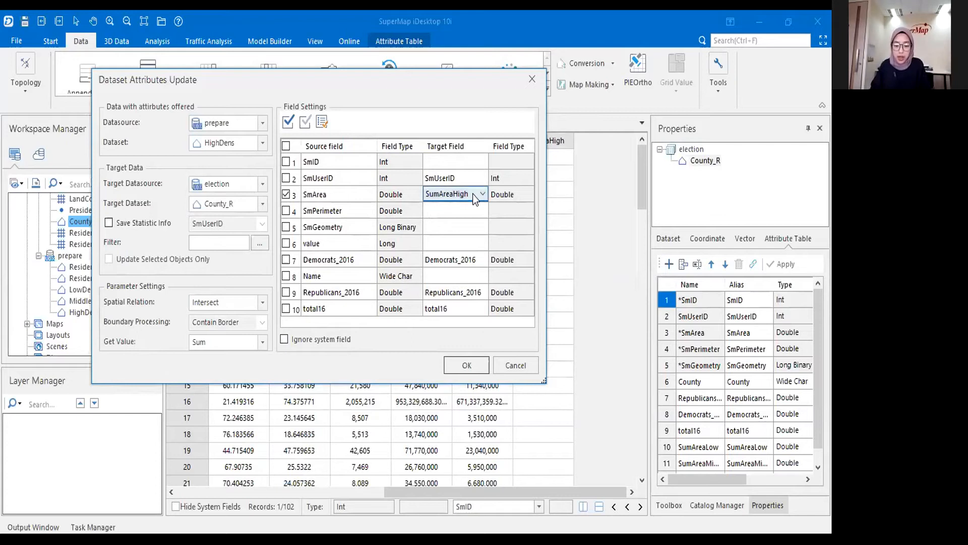
{"action": "left_click", "coordinate": [469, 366]}
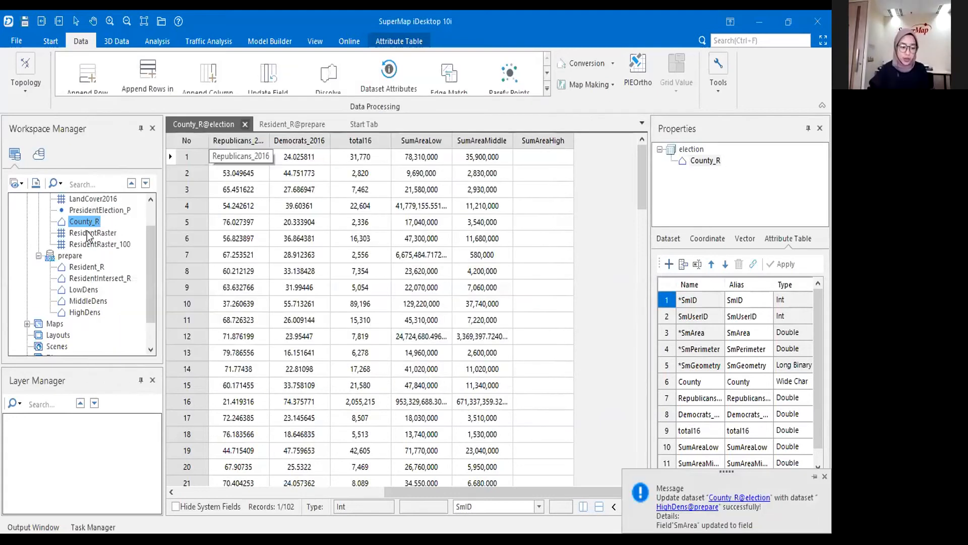
{"action": "right_click", "coordinate": [85, 222]}
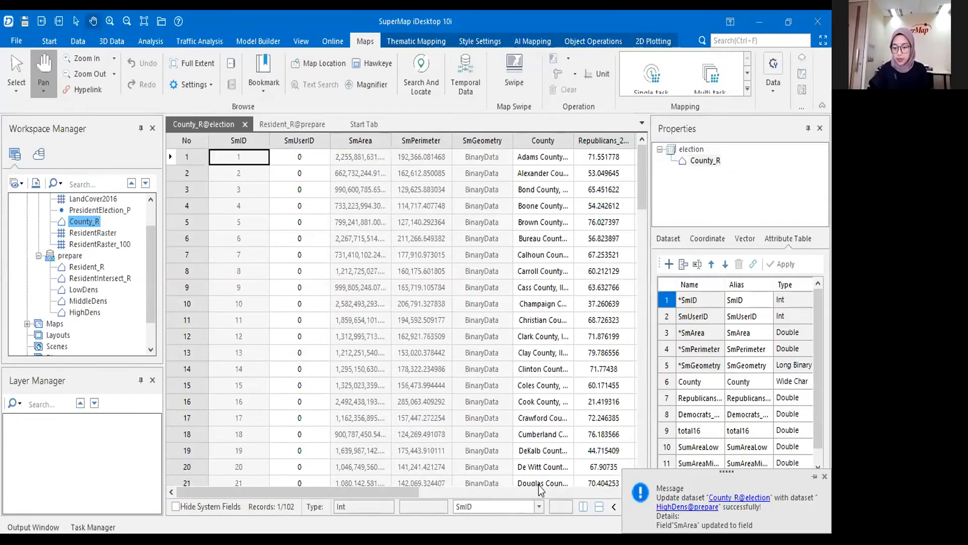
{"action": "left_click", "coordinate": [539, 487]}
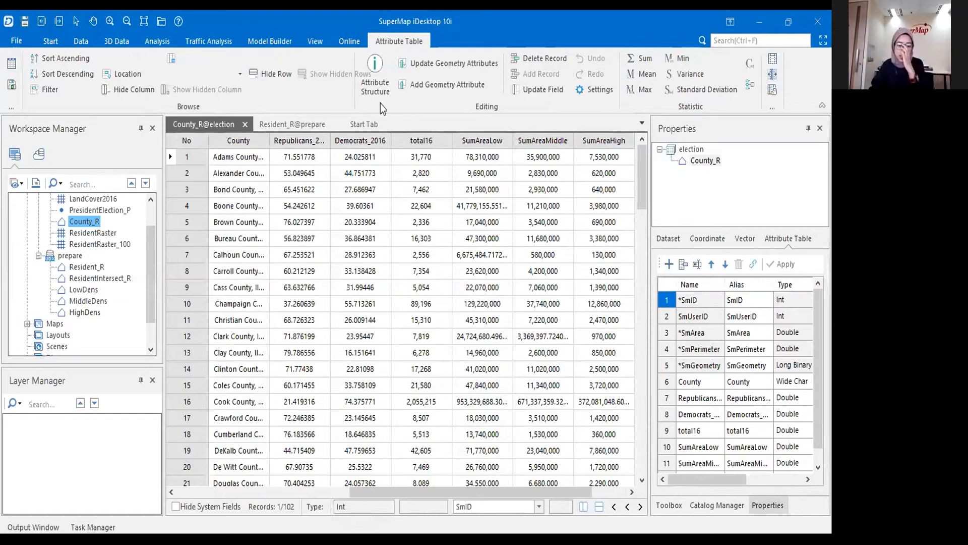
Step: Examine the ResidentIntersect_R layer over County_R in the Resident_R map, and select one residential polygon to view its attributes
{"action": "left_click", "coordinate": [303, 124]}
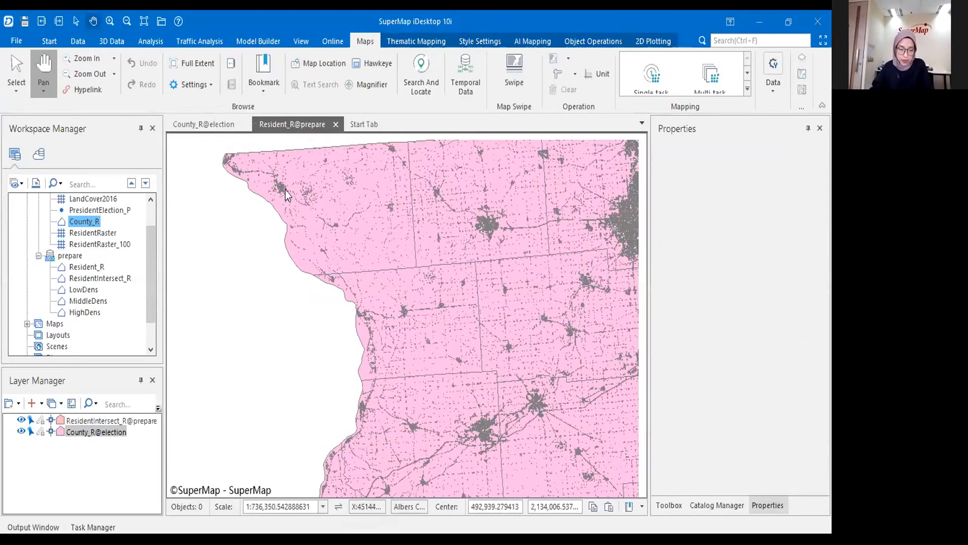
{"action": "left_click_drag", "start_coordinate": [286, 186], "coordinate": [268, 202]}
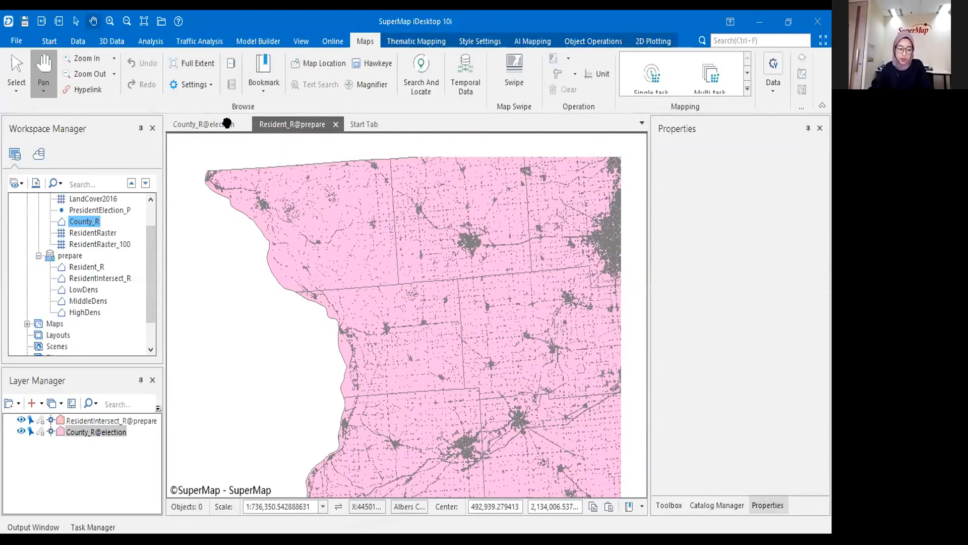
{"action": "left_click_drag", "start_coordinate": [120, 421], "coordinate": [128, 431]}
{"action": "scroll", "coordinate": [300, 289], "scroll_direction": "up", "scroll_amount": 3}
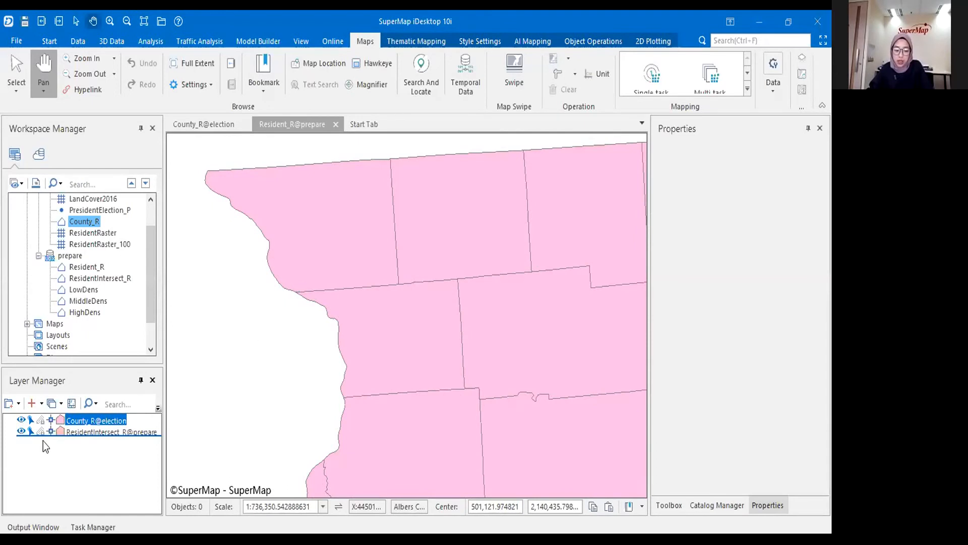
{"action": "left_click", "coordinate": [88, 422]}
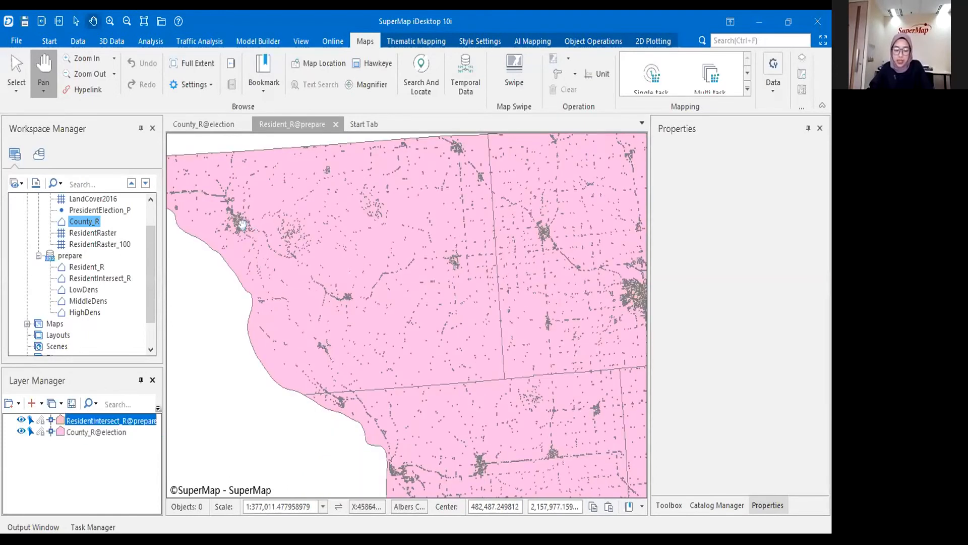
{"action": "scroll", "coordinate": [239, 207], "scroll_direction": "up", "scroll_amount": 5}
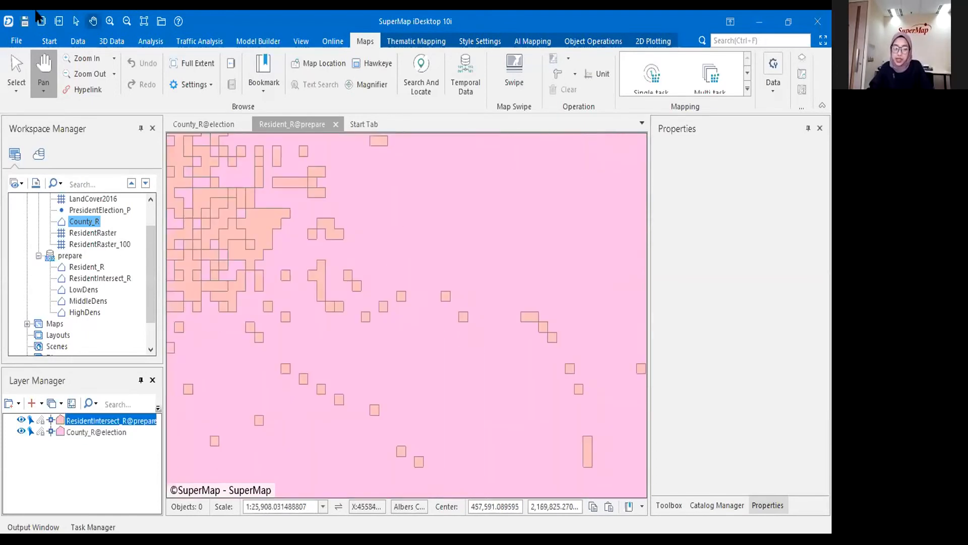
{"action": "left_click", "coordinate": [267, 227]}
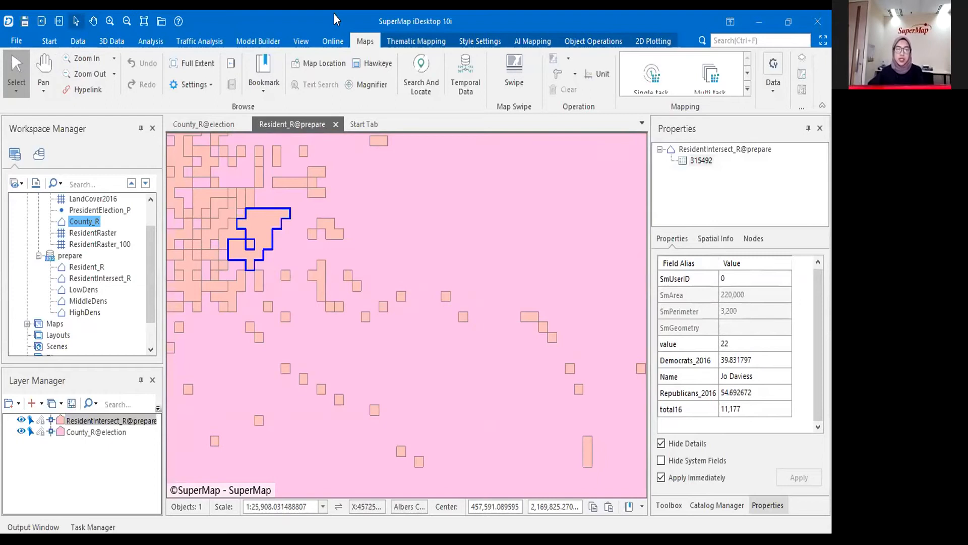
Step: Start another Dataset Attributes Update with County_R from the election datasource as the source dataset
{"action": "left_click", "coordinate": [73, 40]}
{"action": "left_click", "coordinate": [389, 76]}
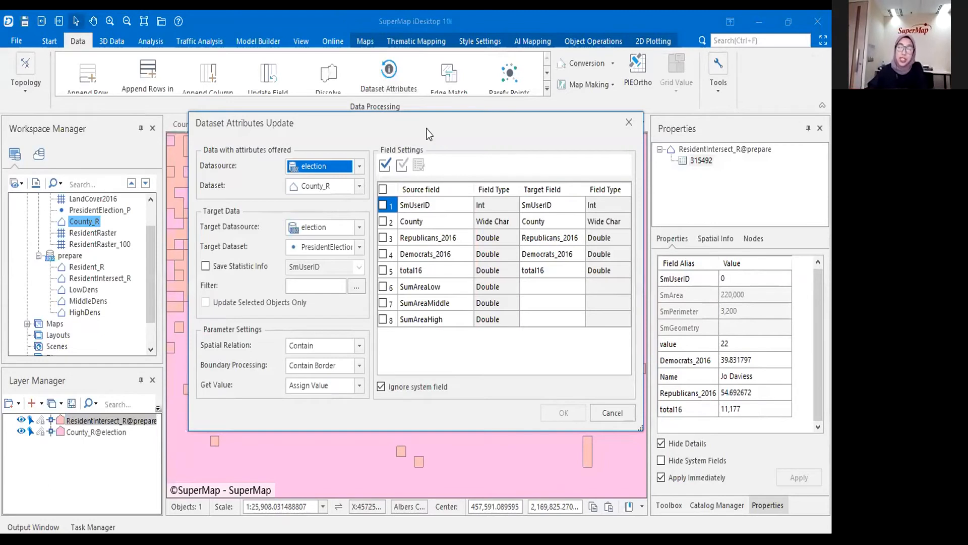
{"action": "left_click_drag", "start_coordinate": [355, 122], "coordinate": [283, 115]}
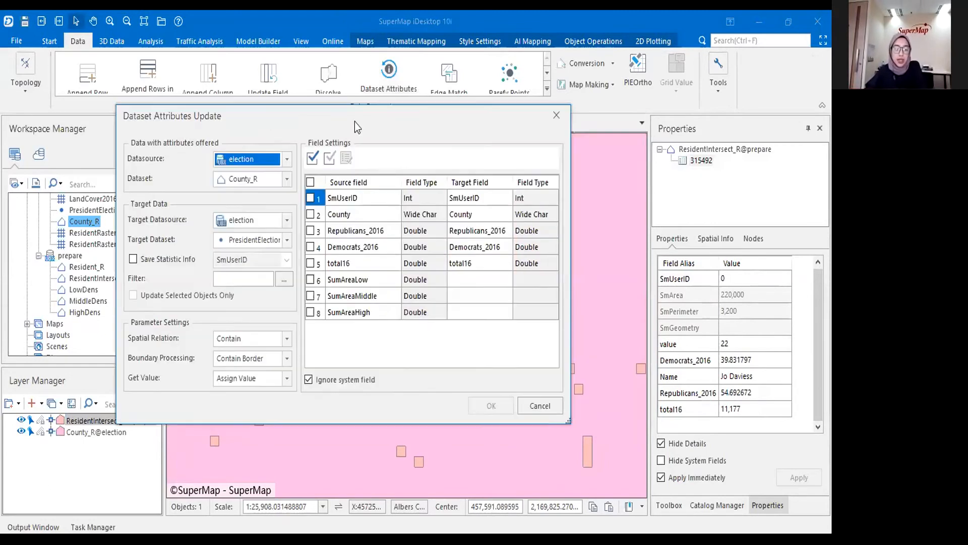
{"action": "left_click", "coordinate": [287, 159]}
{"action": "left_click", "coordinate": [251, 196]}
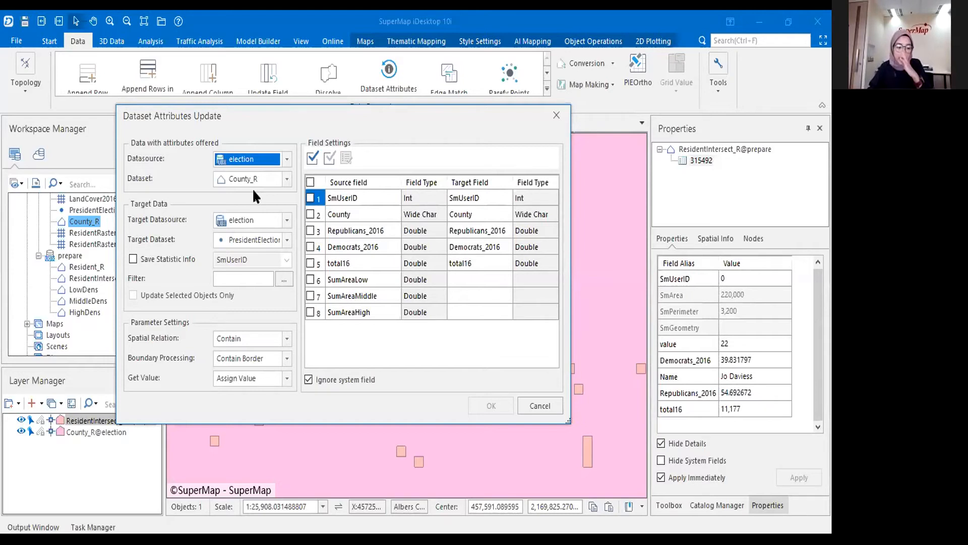
Step: Set ResidentIntersect_R in the prepare datasource as the target dataset, and use the Intersect spatial relation
{"action": "left_click", "coordinate": [269, 222]}
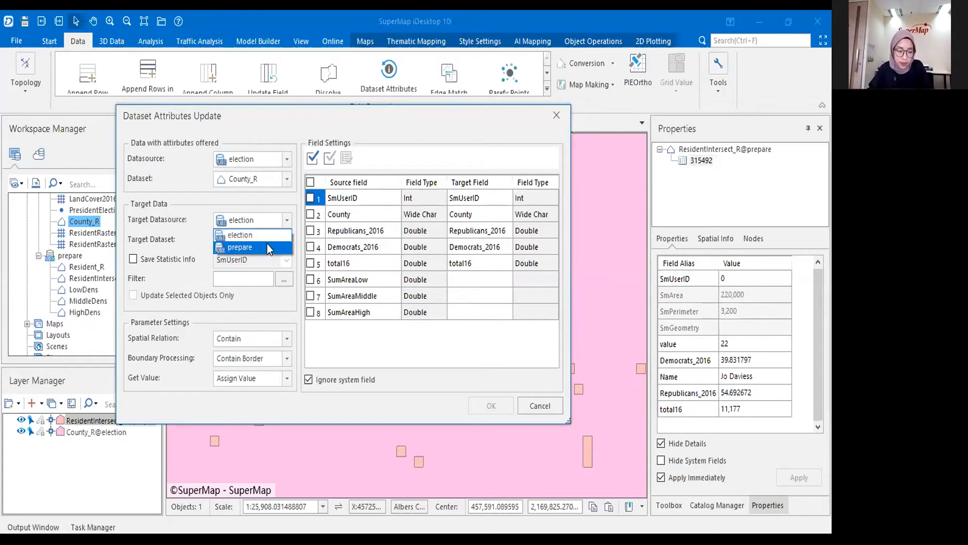
{"action": "left_click", "coordinate": [267, 246]}
{"action": "left_click", "coordinate": [267, 239]}
{"action": "left_click", "coordinate": [271, 267]}
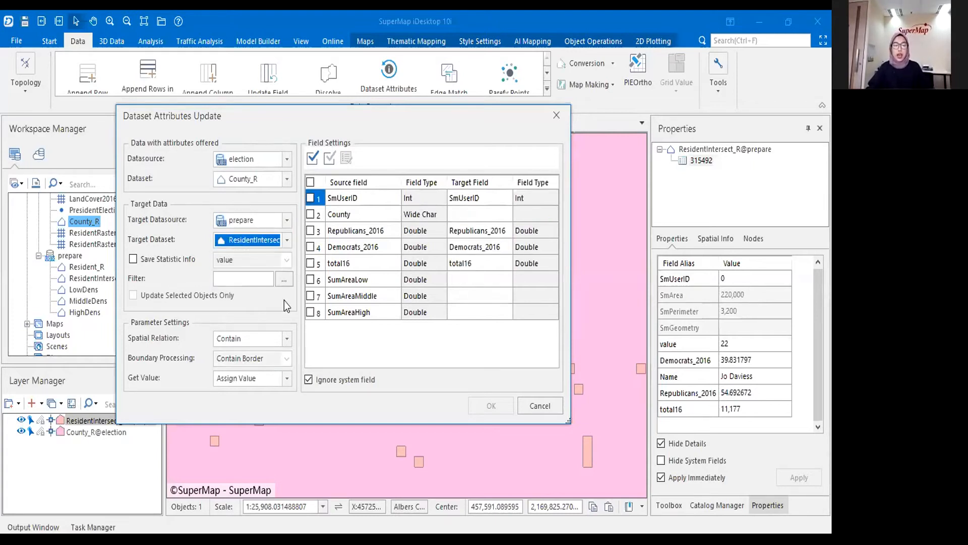
{"action": "left_click", "coordinate": [272, 342]}
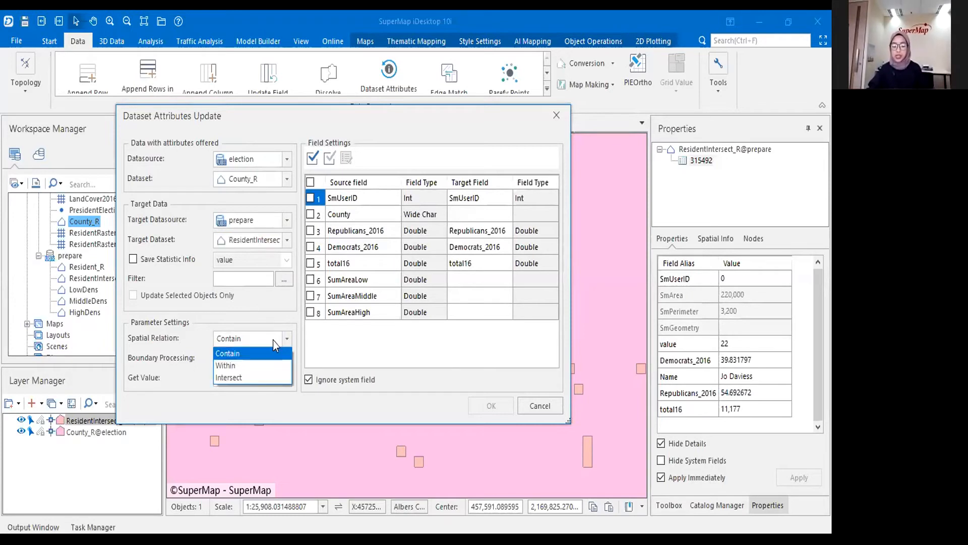
{"action": "left_click", "coordinate": [266, 378]}
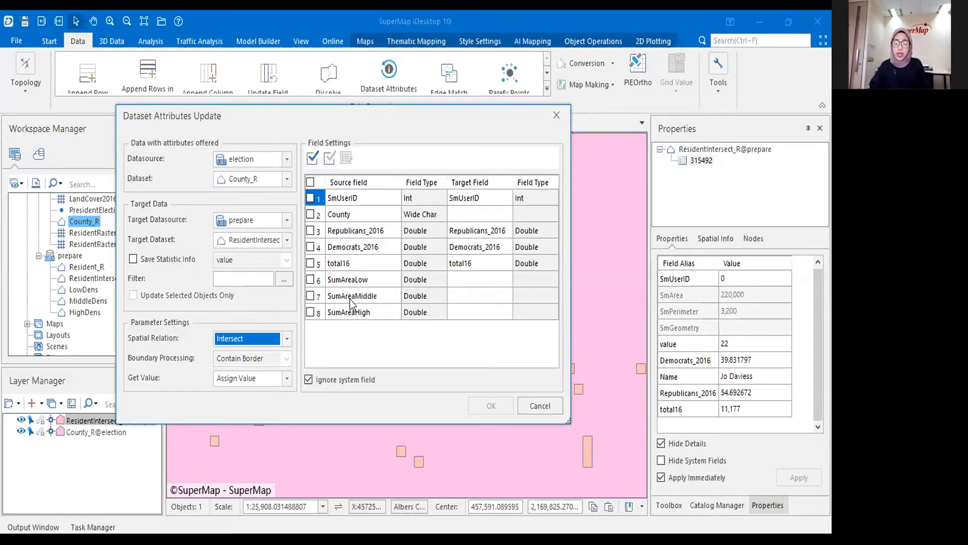
Step: Include SumAreaLow, SumAreaMiddle and SumAreaHigh as source fields, and map SumAreaLow to a new target field
{"action": "left_click", "coordinate": [310, 279]}
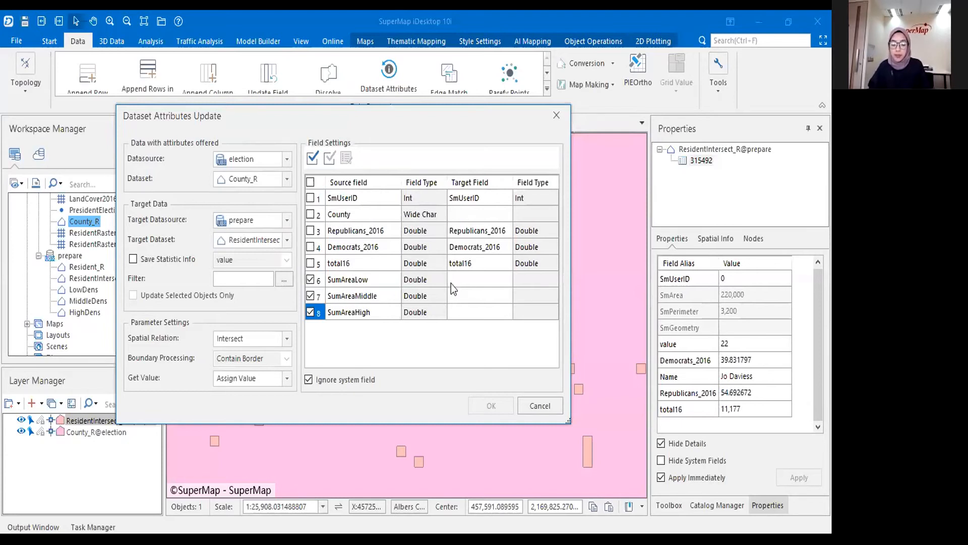
{"action": "left_click", "coordinate": [495, 278]}
{"action": "left_click", "coordinate": [509, 283]}
{"action": "left_click", "coordinate": [506, 278]}
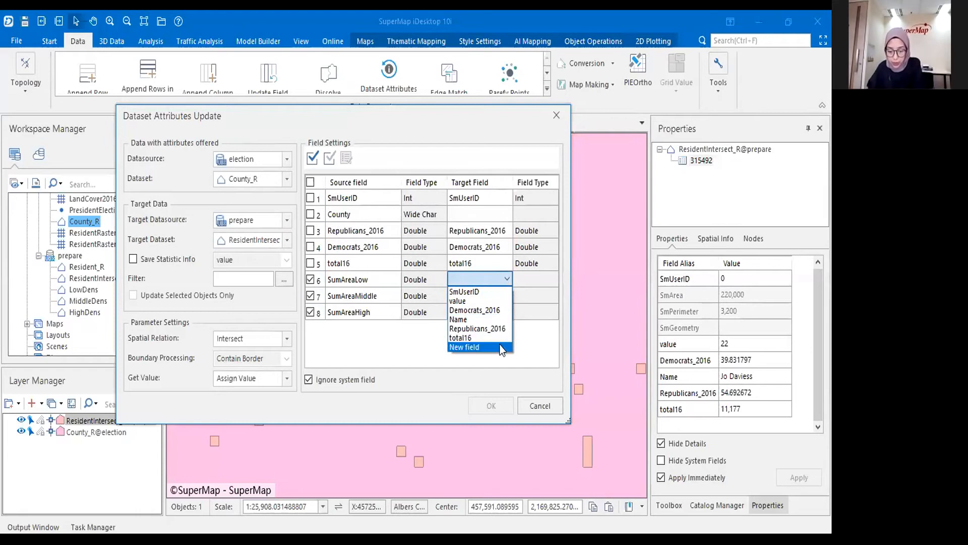
{"action": "left_click", "coordinate": [502, 347]}
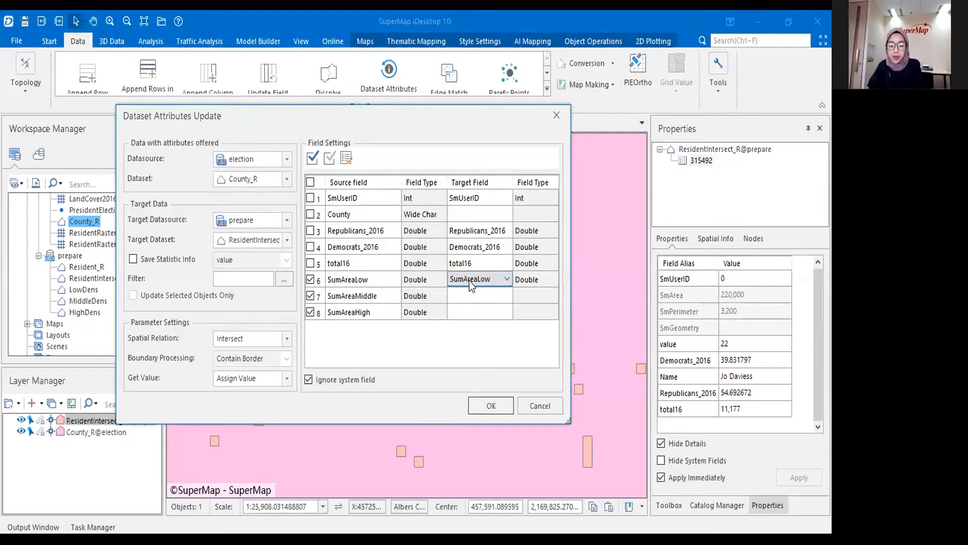
Step: Map SumAreaMiddle and SumAreaHigh to new target fields of the same names, and run the attribute update
{"action": "left_click", "coordinate": [495, 297]}
{"action": "left_click", "coordinate": [495, 296]}
{"action": "left_click", "coordinate": [495, 296]}
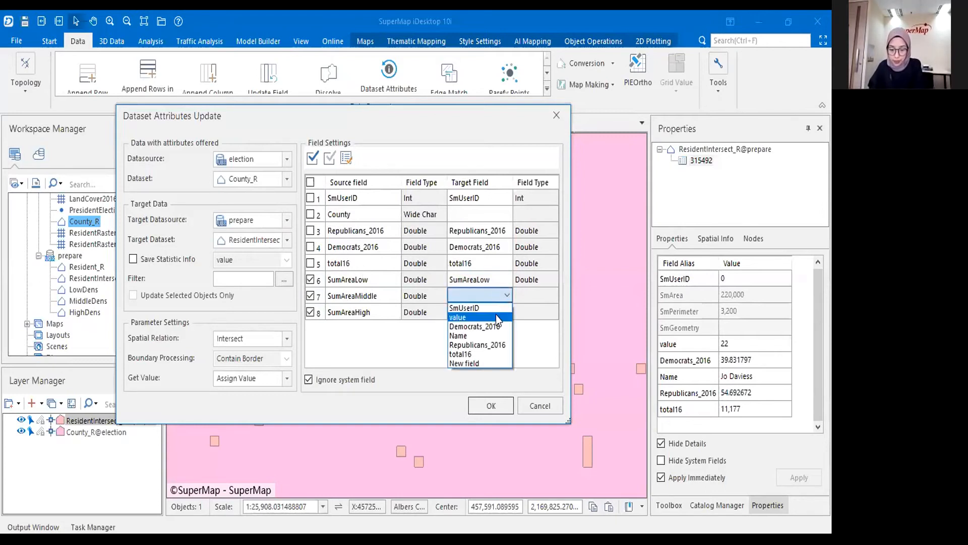
{"action": "left_click", "coordinate": [493, 363]}
{"action": "left_click", "coordinate": [495, 311]}
{"action": "left_click", "coordinate": [495, 312]}
{"action": "left_click", "coordinate": [495, 311]}
{"action": "left_click", "coordinate": [483, 379]}
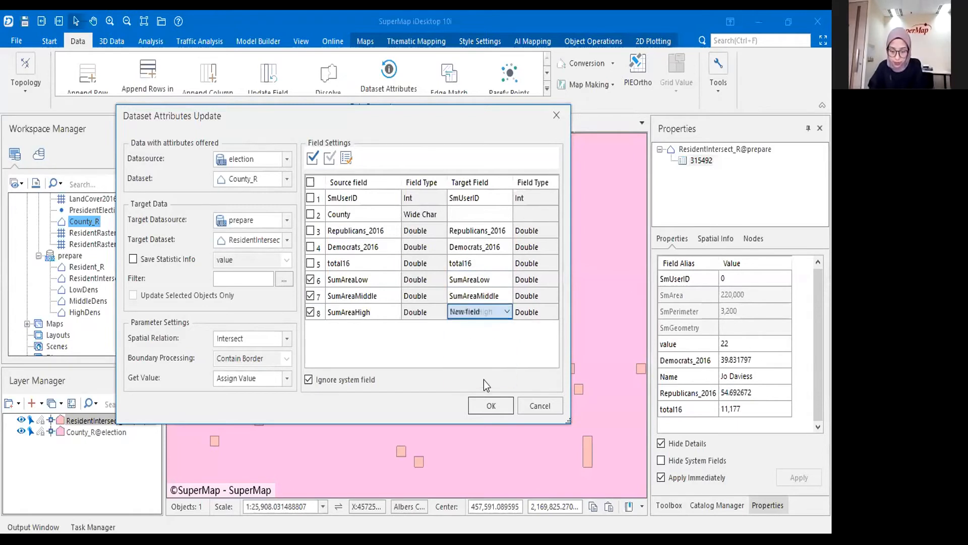
{"action": "left_click", "coordinate": [491, 405]}
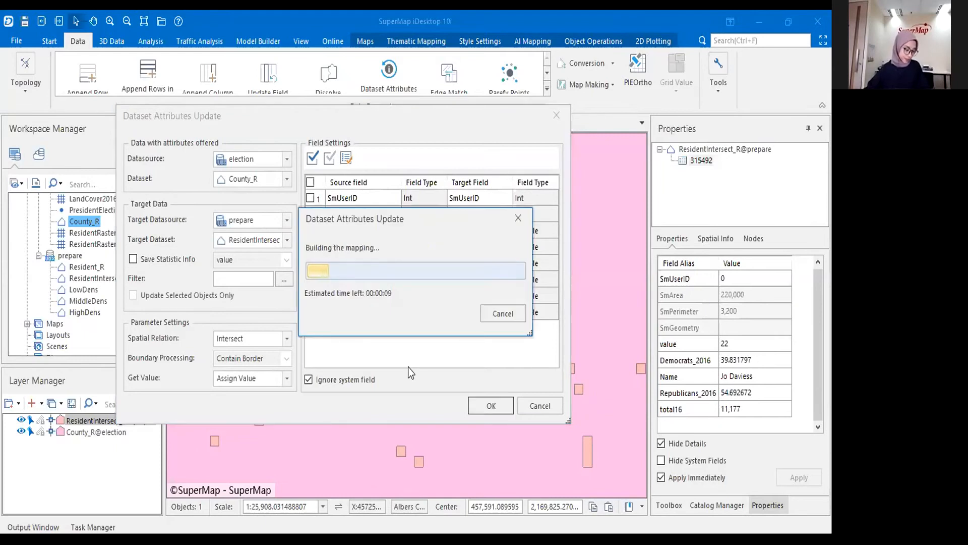
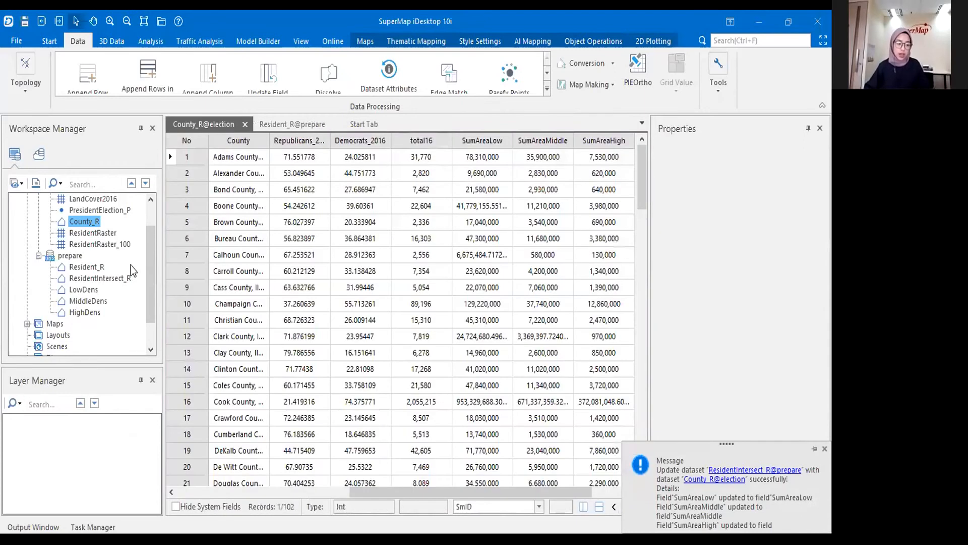
Step: Close the County_R table, open the ResidentIntersect_R attribute table, and check the SumAreaLow, SumAreaMiddle and SumAreaHigh columns
{"action": "left_click", "coordinate": [246, 124]}
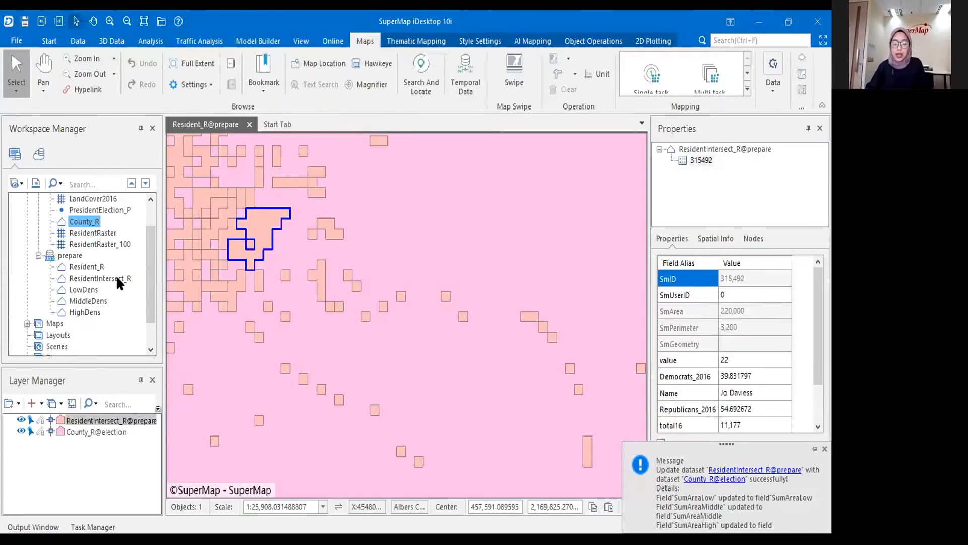
{"action": "right_click", "coordinate": [123, 281]}
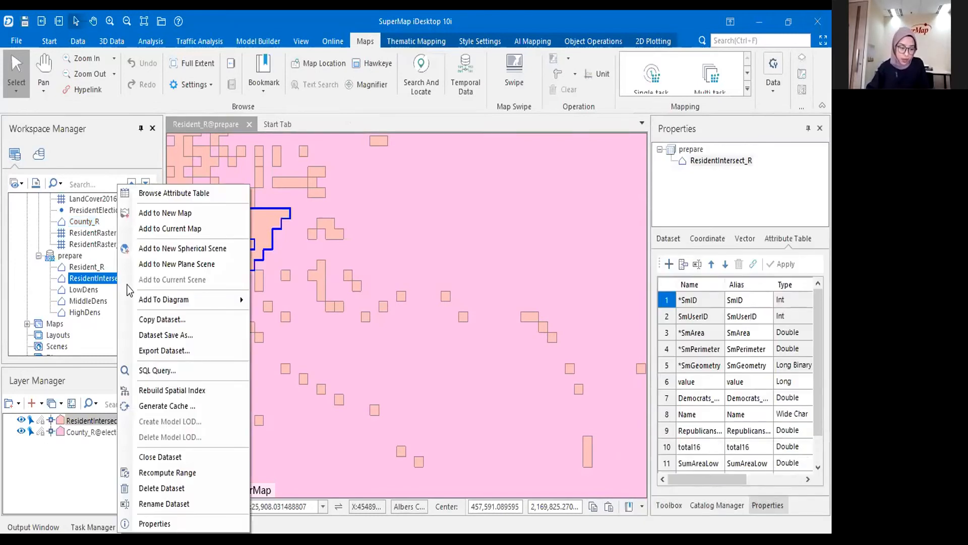
{"action": "left_click", "coordinate": [195, 198]}
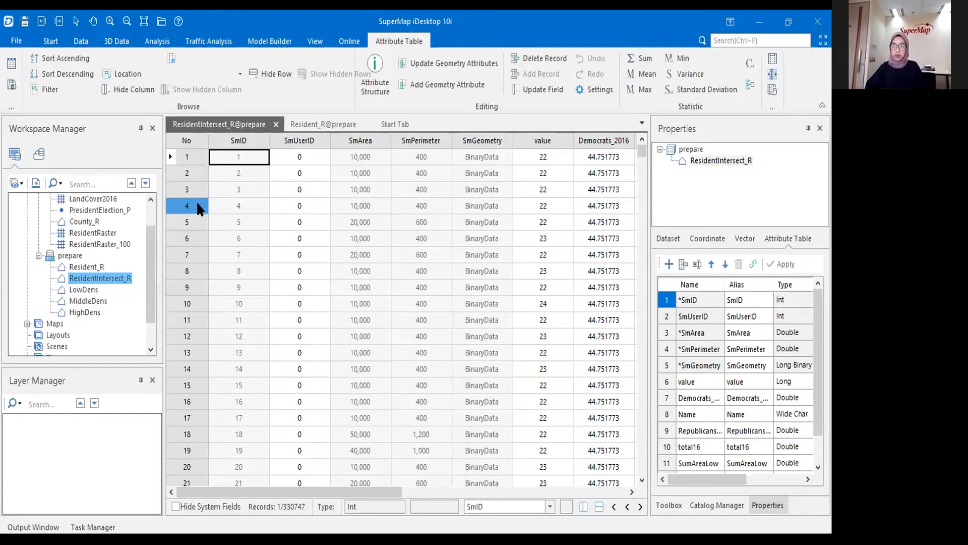
{"action": "left_click_drag", "start_coordinate": [249, 489], "coordinate": [476, 503]}
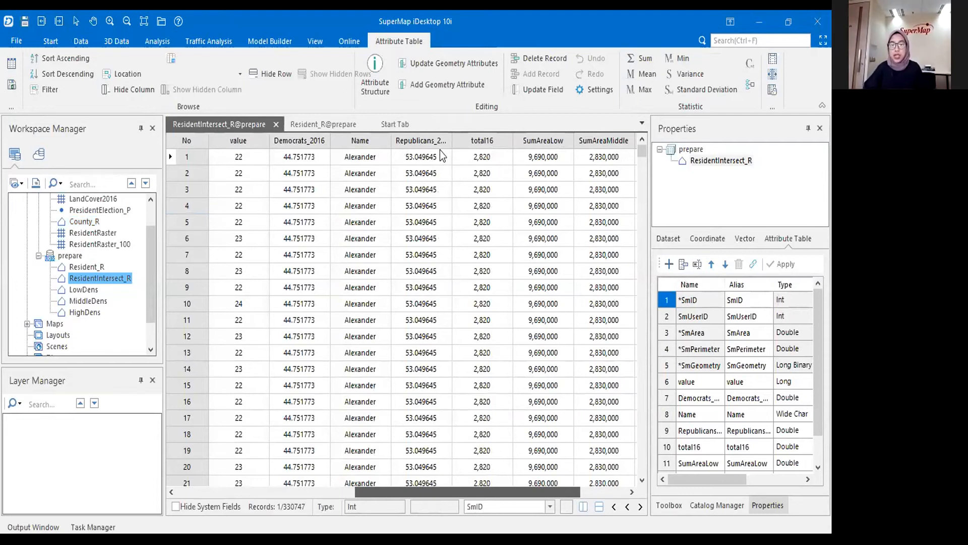
{"action": "scroll", "coordinate": [440, 152], "scroll_direction": "right", "scroll_amount": 3}
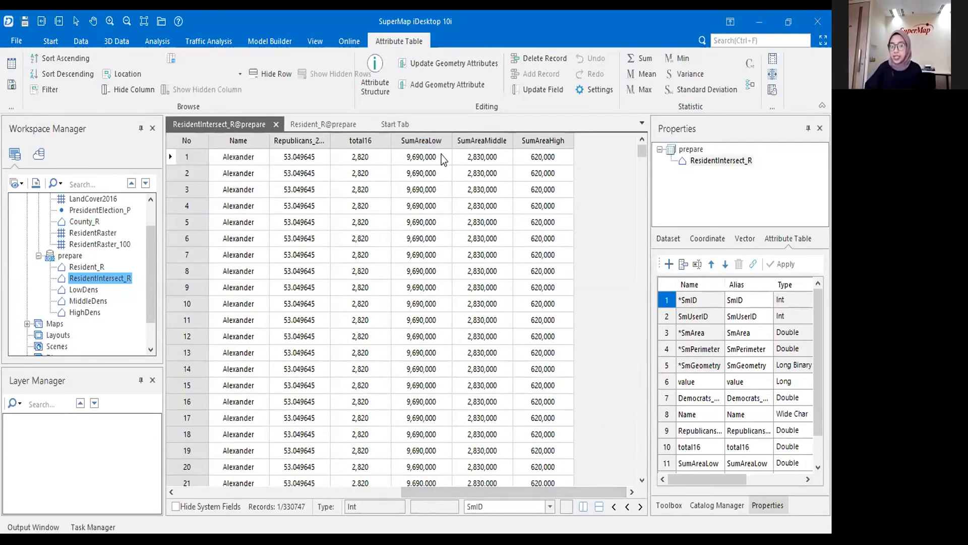
{"action": "left_click", "coordinate": [203, 160]}
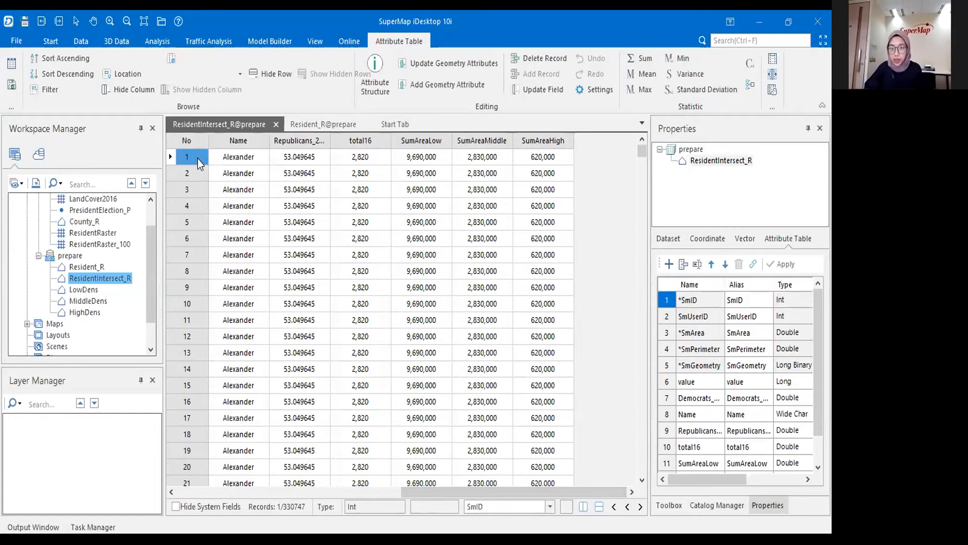
{"action": "left_click", "coordinate": [198, 191]}
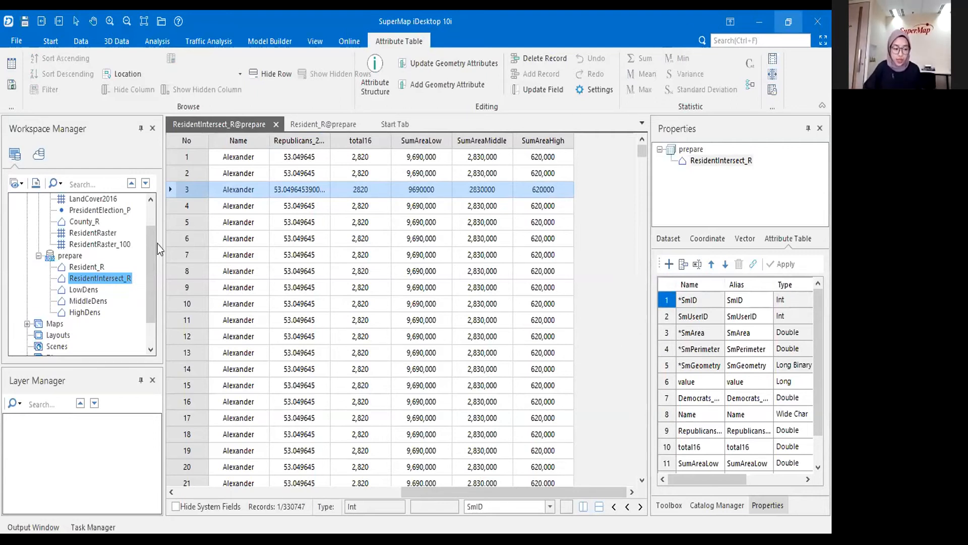
Step: Open the ResidentIntersect_R attribute structure and add a Double field named AreaWight
{"action": "right_click", "coordinate": [134, 279]}
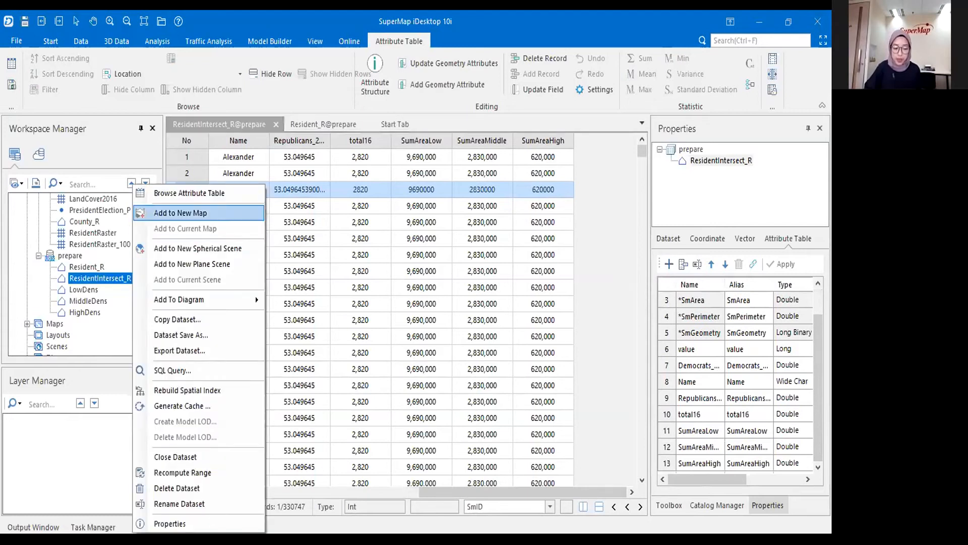
{"action": "left_click", "coordinate": [194, 523]}
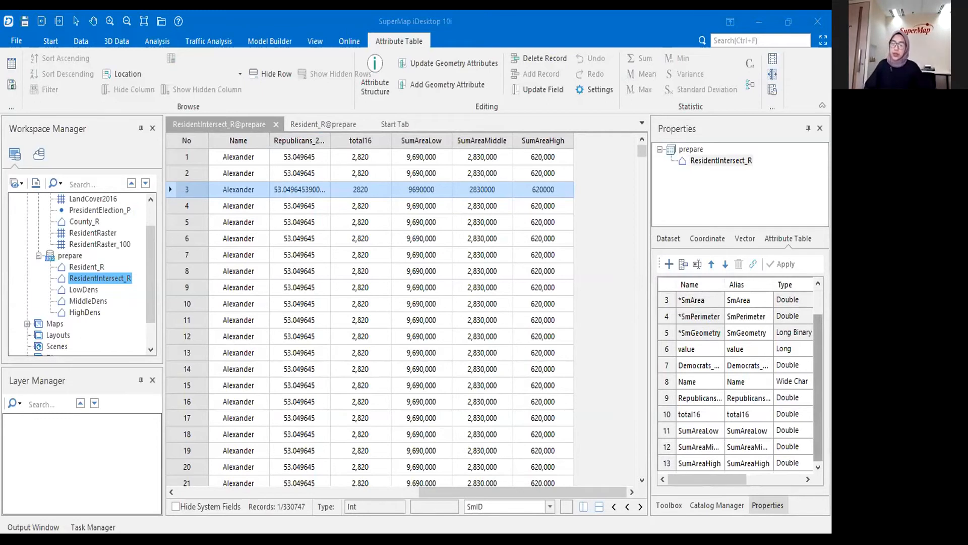
{"action": "left_click", "coordinate": [669, 264]}
{"action": "scroll", "coordinate": [712, 463], "scroll_direction": "down", "scroll_amount": 1}
{"action": "double_click", "coordinate": [712, 463]}
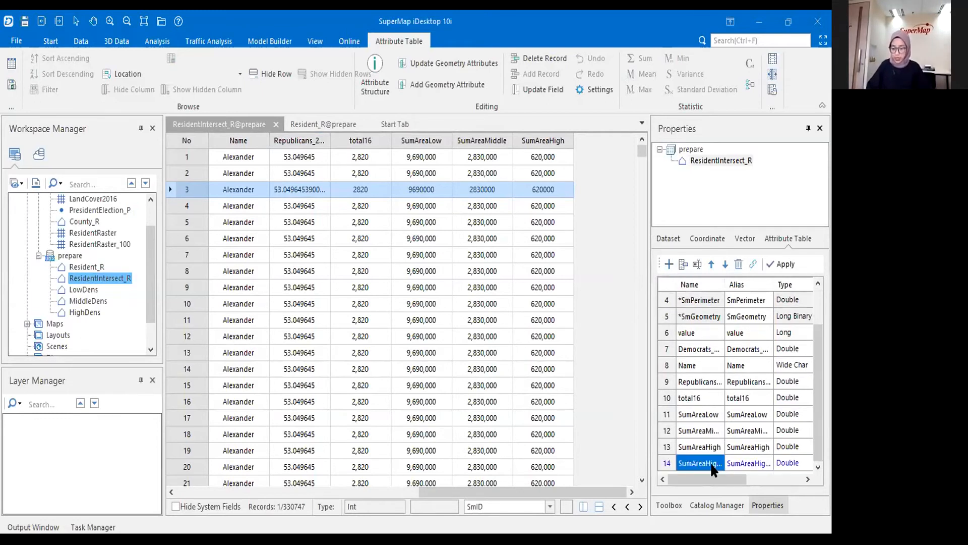
{"action": "double_click", "coordinate": [713, 462]}
{"action": "type", "text": "Are"}
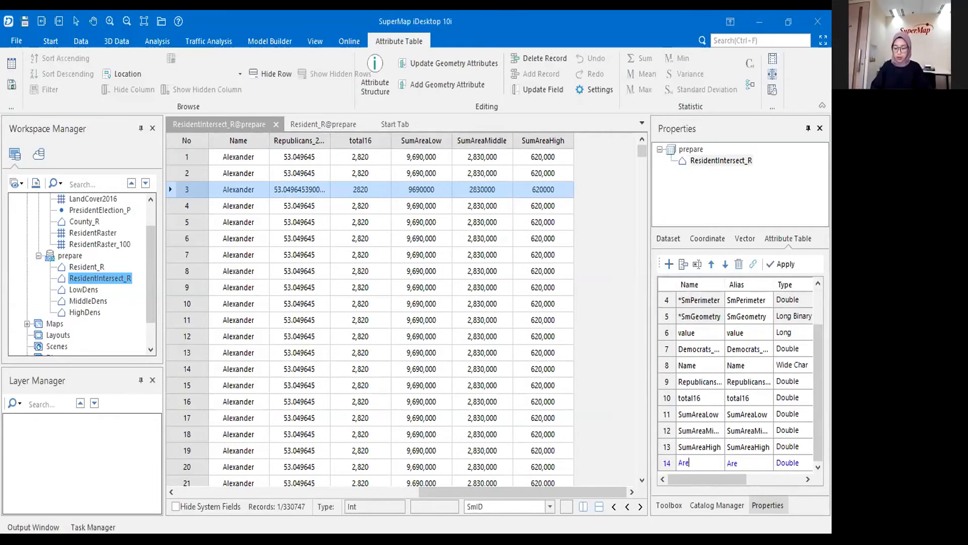
{"action": "type", "text": "aWight"}
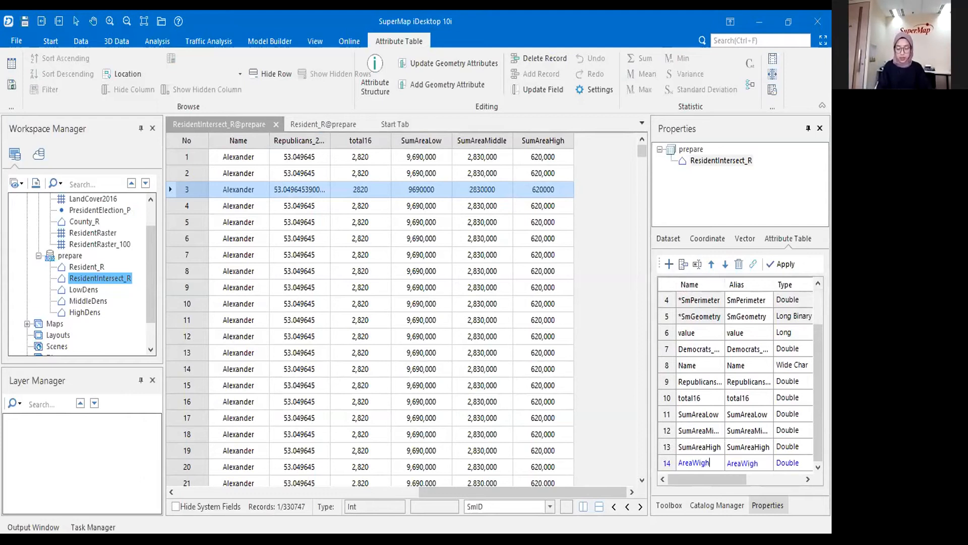
Step: Add another Double field named PopWeight to the ResidentIntersect_R attribute structure
{"action": "left_click", "coordinate": [669, 264]}
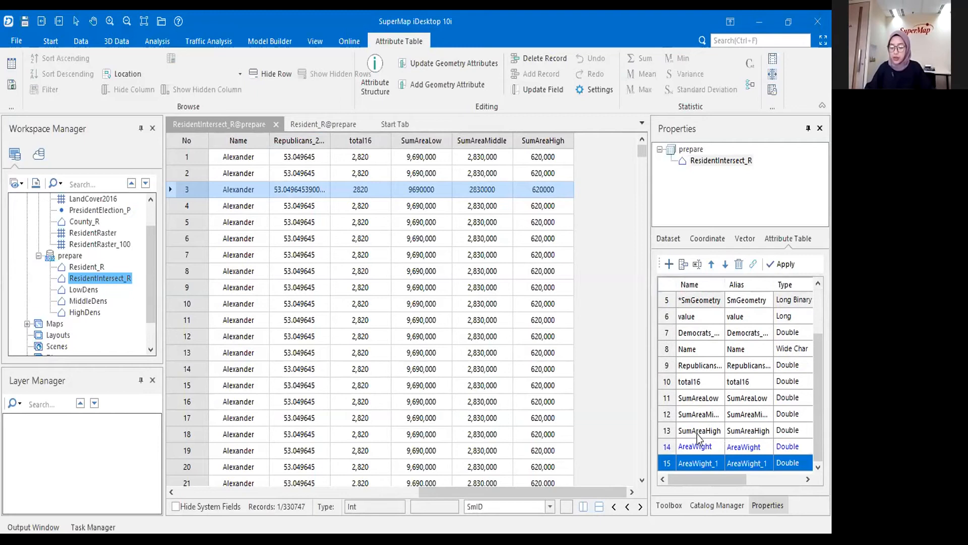
{"action": "left_click", "coordinate": [710, 467]}
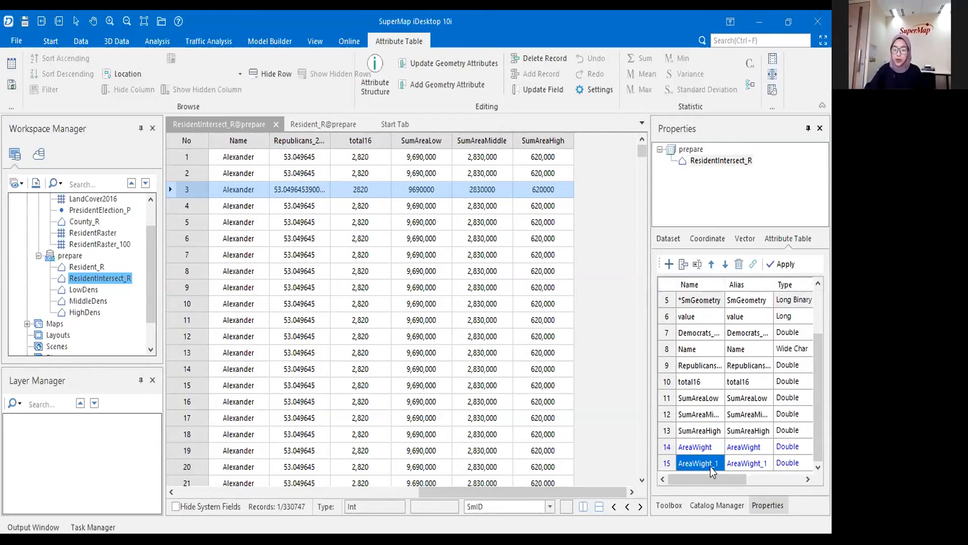
{"action": "left_click", "coordinate": [710, 467]}
{"action": "type", "text": "Popul"}
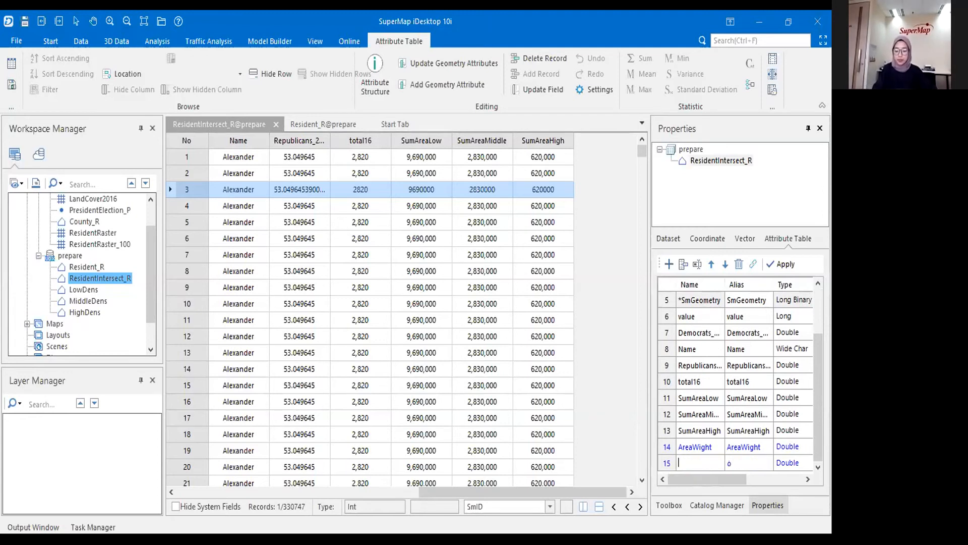
{"action": "type", "text": "a"}
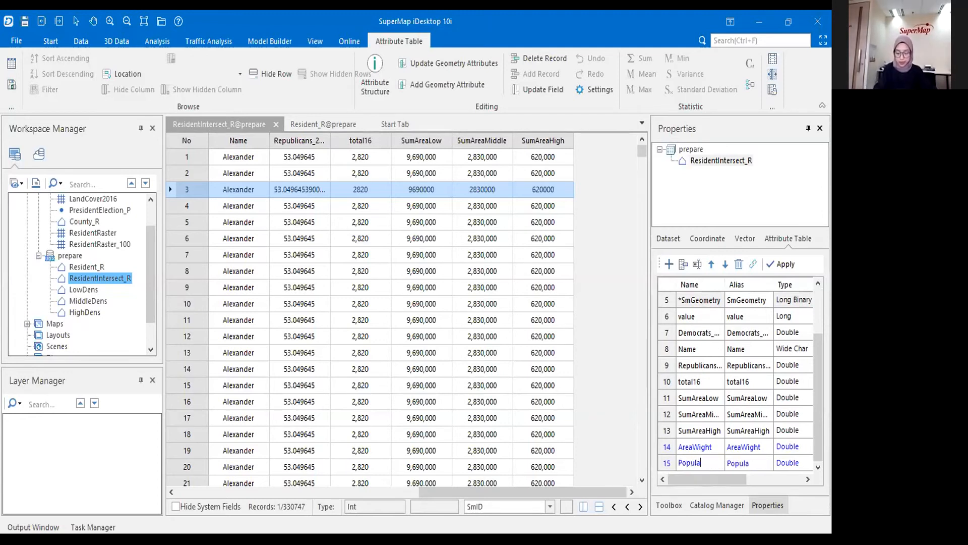
{"action": "key", "text": "BackSpace"}
{"action": "key", "text": "BackSpace"}
{"action": "key", "text": "BackSpace"}
{"action": "type", "text": "Weig"}
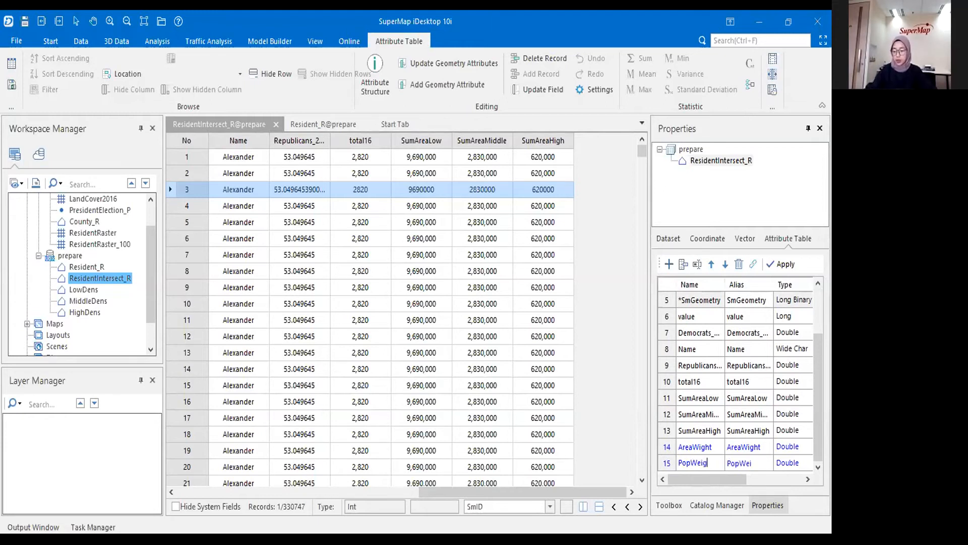
{"action": "type", "text": "ht"}
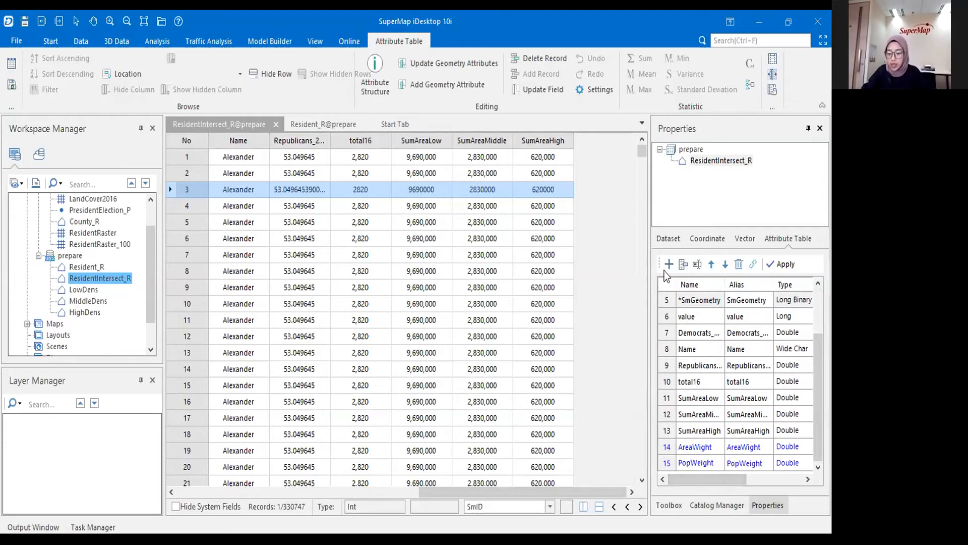
Step: Add a Double field named Degree to ResidentIntersect_R, and check the types and lengths of the new fields
{"action": "left_click", "coordinate": [669, 265]}
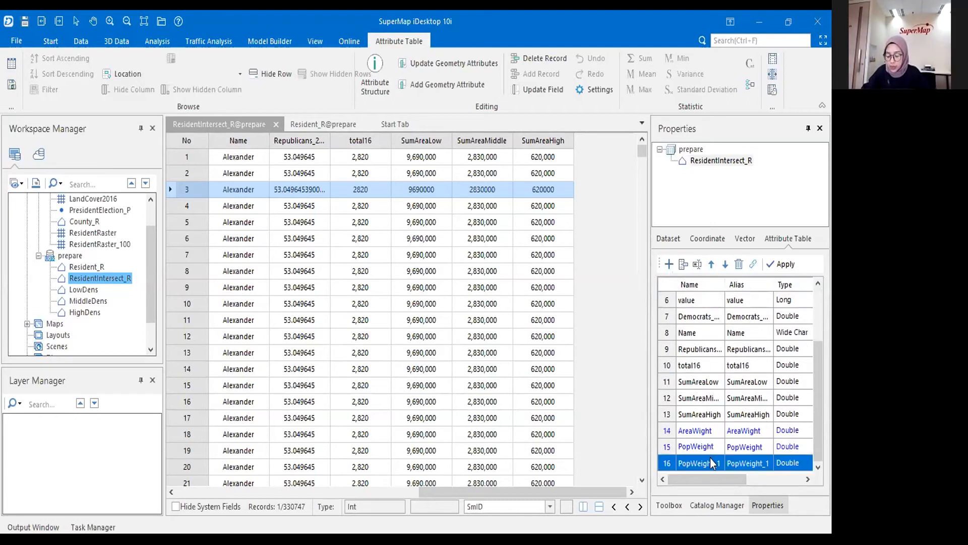
{"action": "left_click", "coordinate": [710, 460]}
{"action": "double_click", "coordinate": [710, 460]}
{"action": "type", "text": "Degree"}
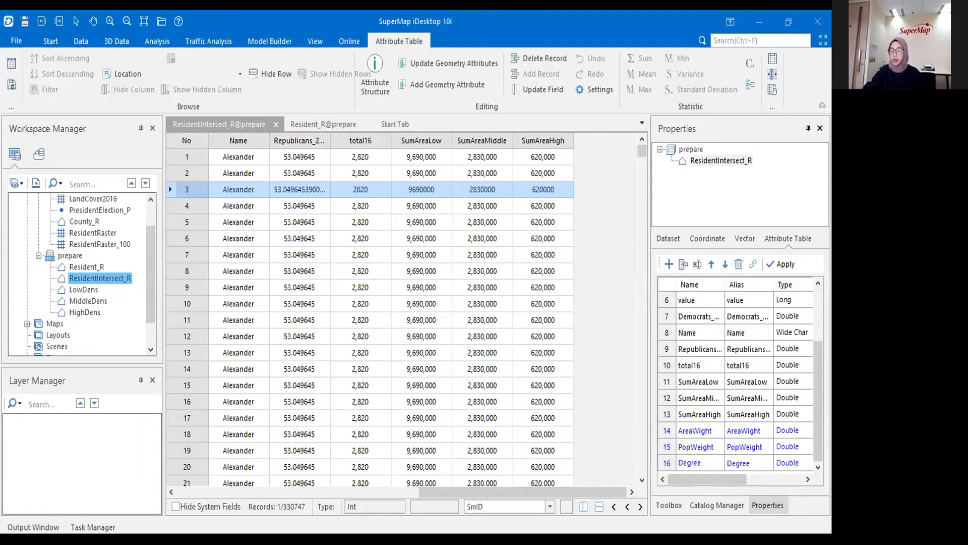
{"action": "left_click", "coordinate": [752, 483]}
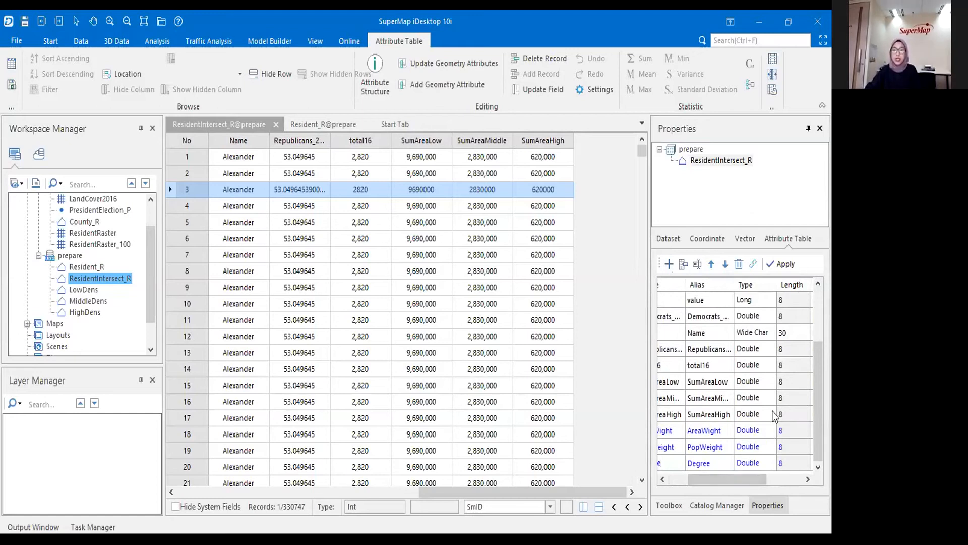
Step: Apply the new Double fields to ResidentIntersect_R and rename the AreaWight field to AreaWeight, allowing the open dataset to close
{"action": "left_click", "coordinate": [780, 267]}
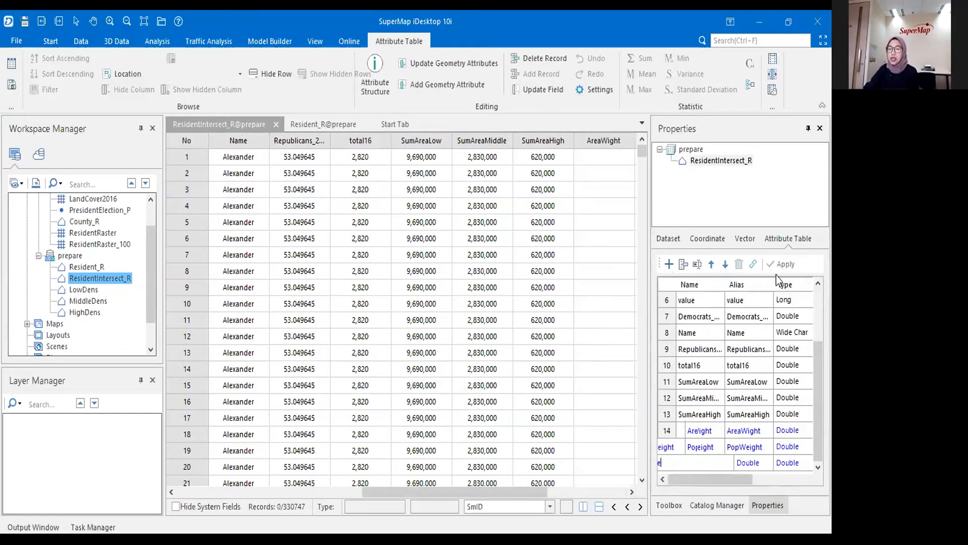
{"action": "scroll", "coordinate": [551, 448], "scroll_direction": "right", "scroll_amount": 2}
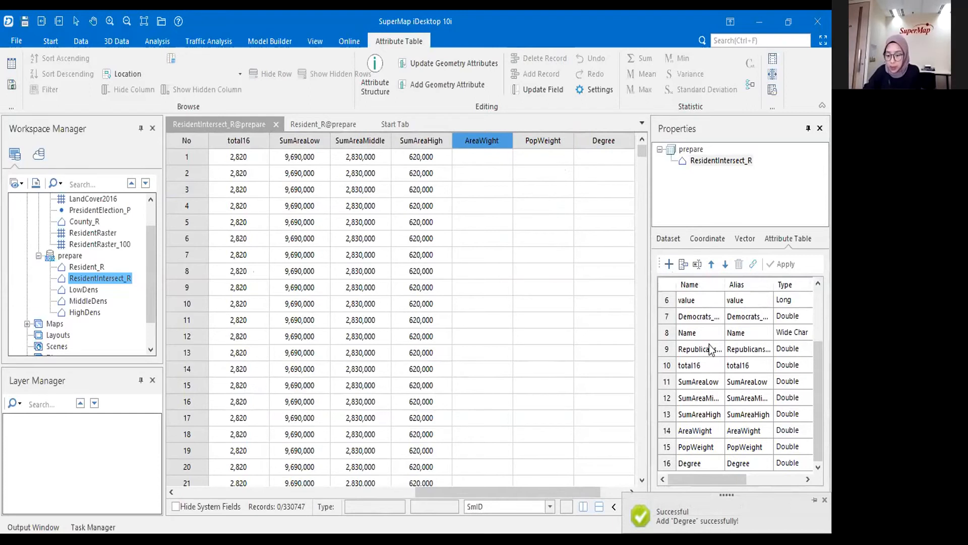
{"action": "double_click", "coordinate": [700, 431]}
{"action": "left_click", "coordinate": [702, 431]}
{"action": "key", "text": "BackSpace"}
{"action": "type", "text": "ei"}
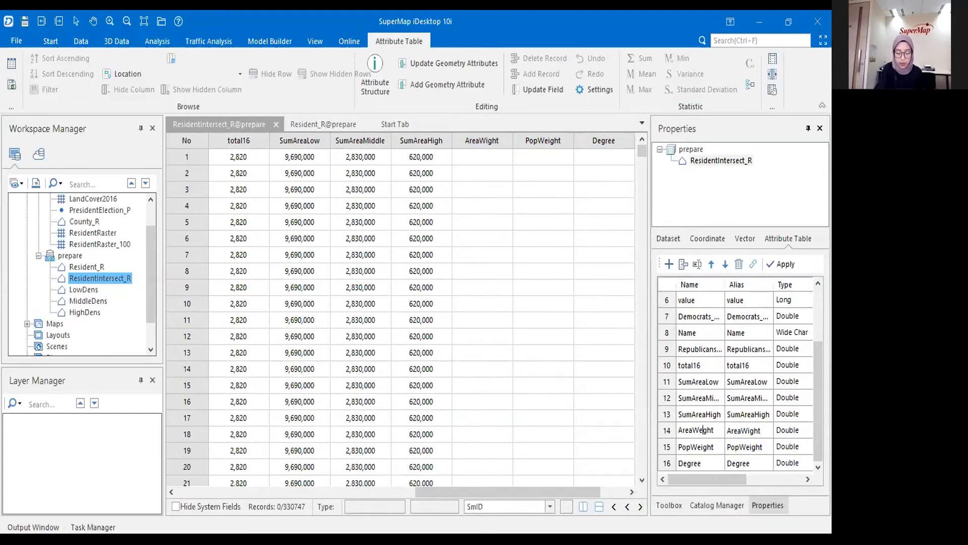
{"action": "left_click", "coordinate": [782, 264]}
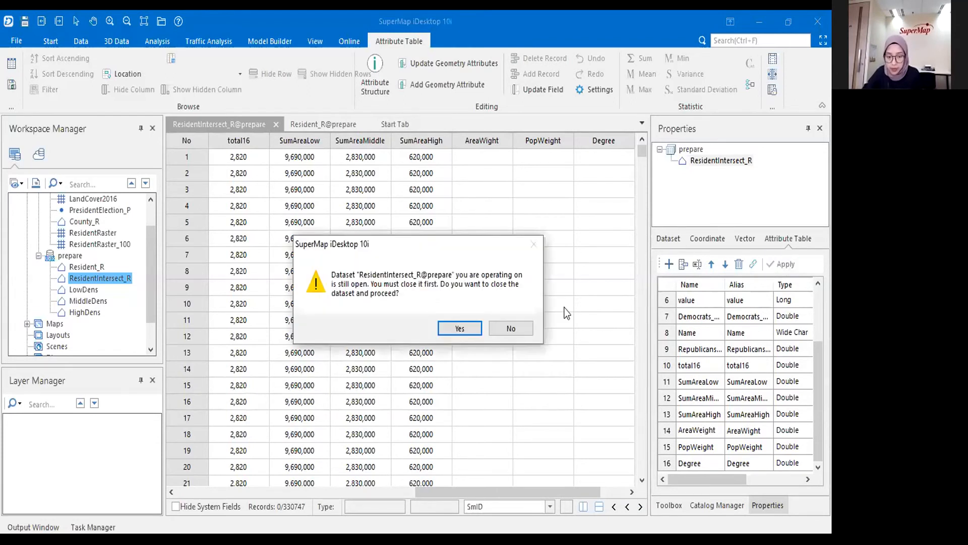
{"action": "left_click", "coordinate": [466, 326]}
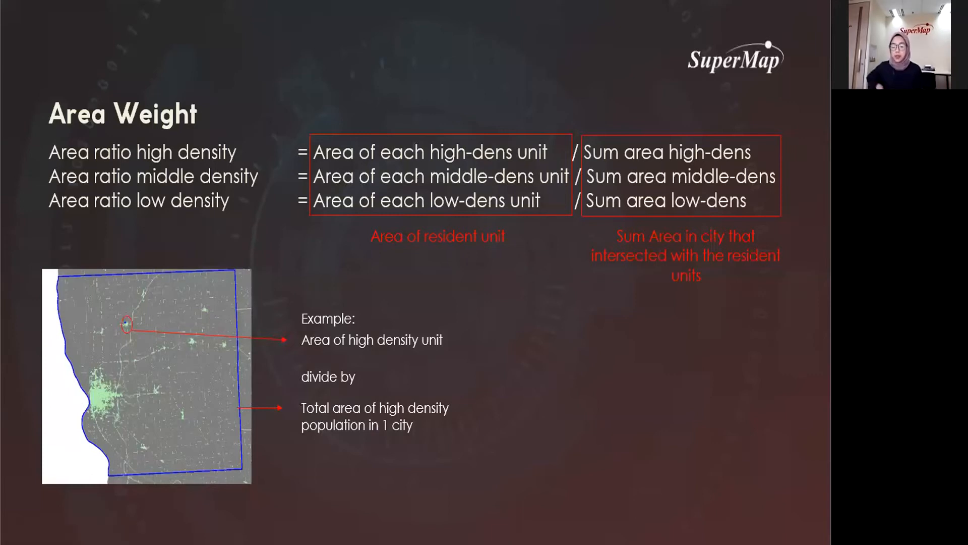
{"action": "key", "text": "Left"}
{"action": "key", "text": "Left"}
{"action": "key", "text": "Left"}
{"action": "key", "text": "Left"}
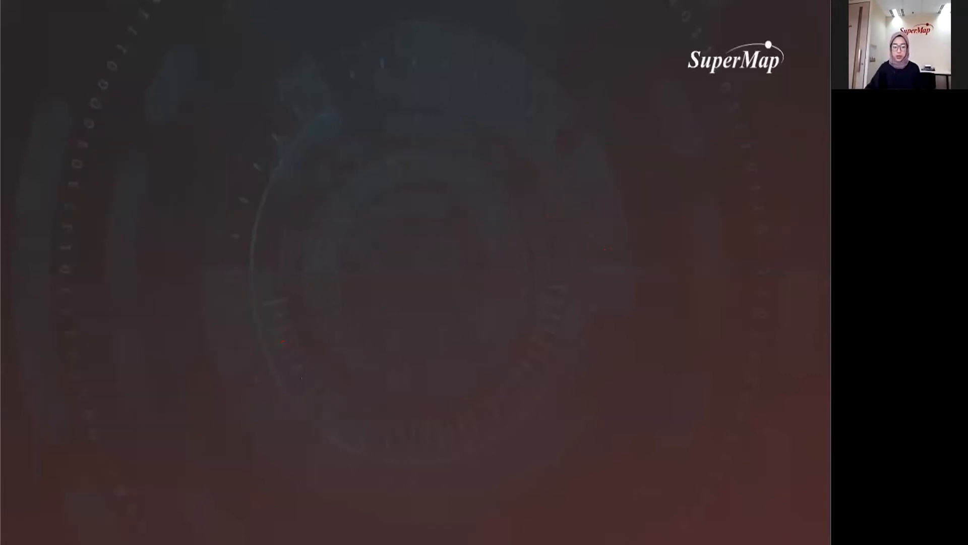
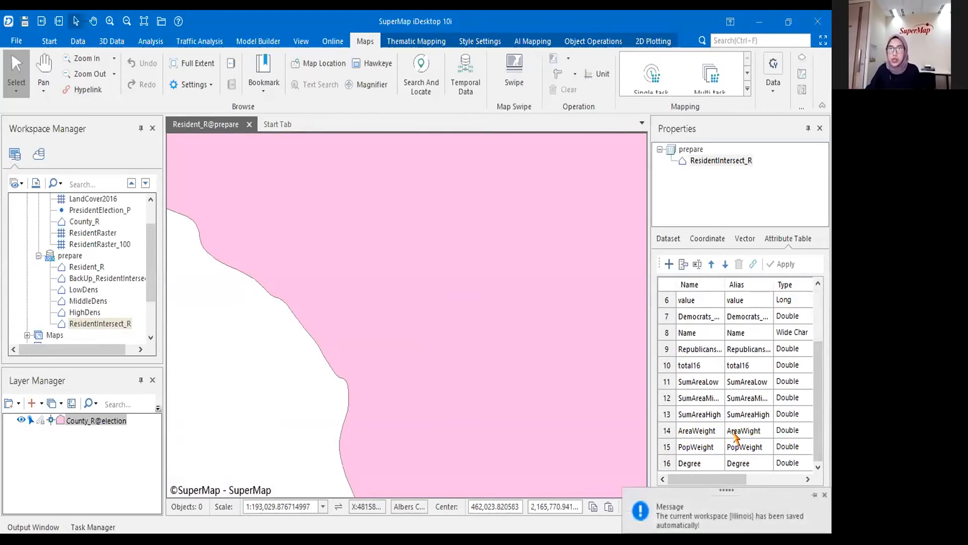
Step: Open the attribute table of ResidentIntersect_R and view its area sum, weight and degree fields
{"action": "scroll", "coordinate": [537, 298], "scroll_direction": "down", "scroll_amount": 7}
{"action": "left_click_drag", "start_coordinate": [551, 247], "coordinate": [364, 199]}
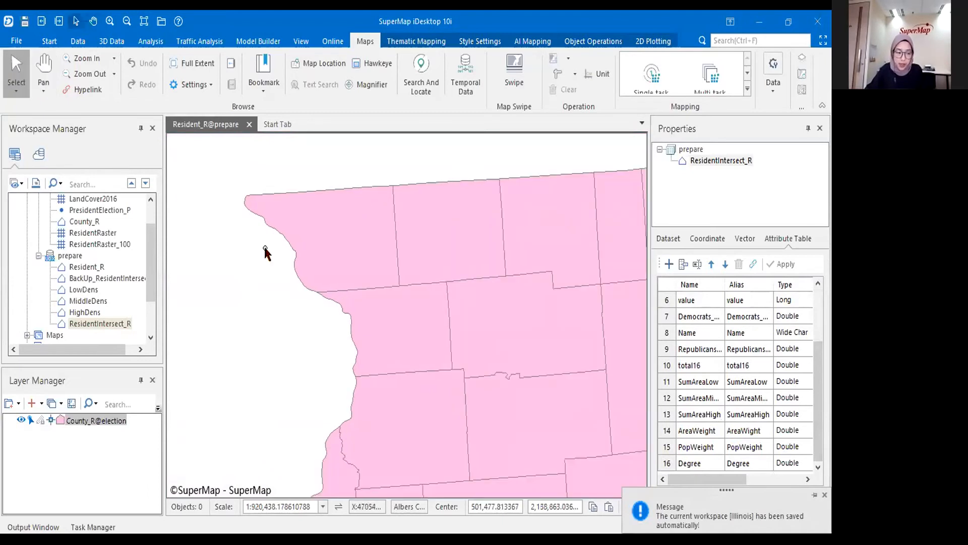
{"action": "right_click", "coordinate": [116, 325]}
{"action": "left_click", "coordinate": [158, 195]}
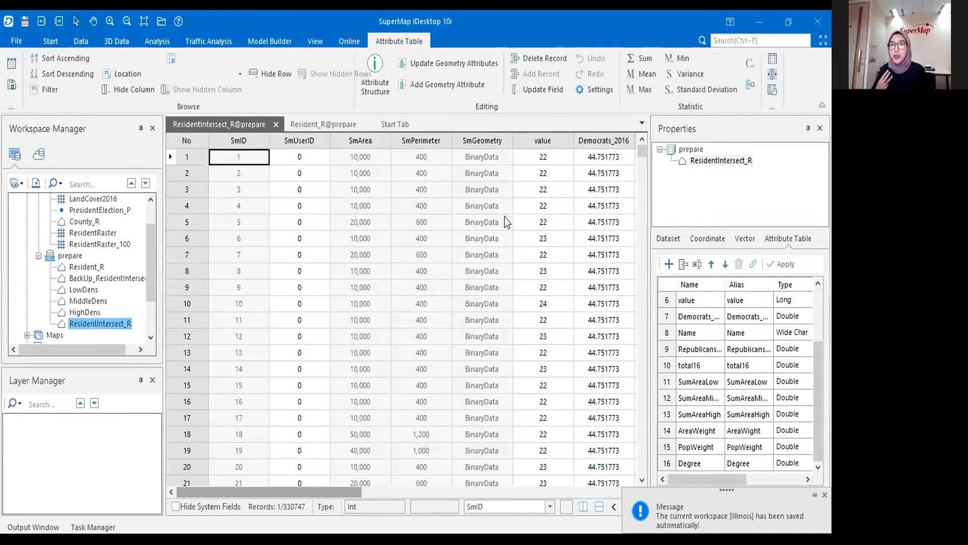
{"action": "scroll", "coordinate": [505, 217], "scroll_direction": "right", "scroll_amount": 10}
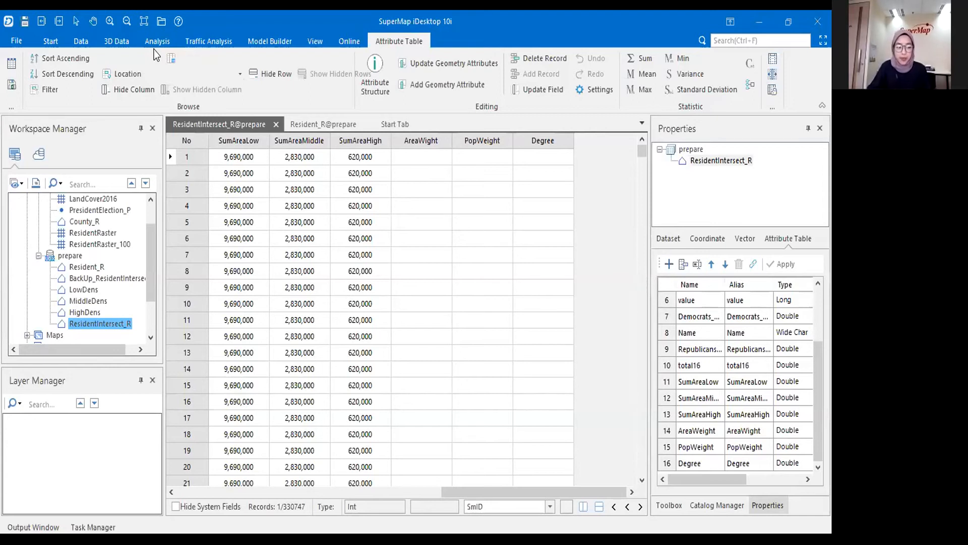
Step: Start an SQL query on ResidentIntersect_R, clear the previous expressions and select all fields with ResidentIntersect_R.*
{"action": "left_click", "coordinate": [81, 42]}
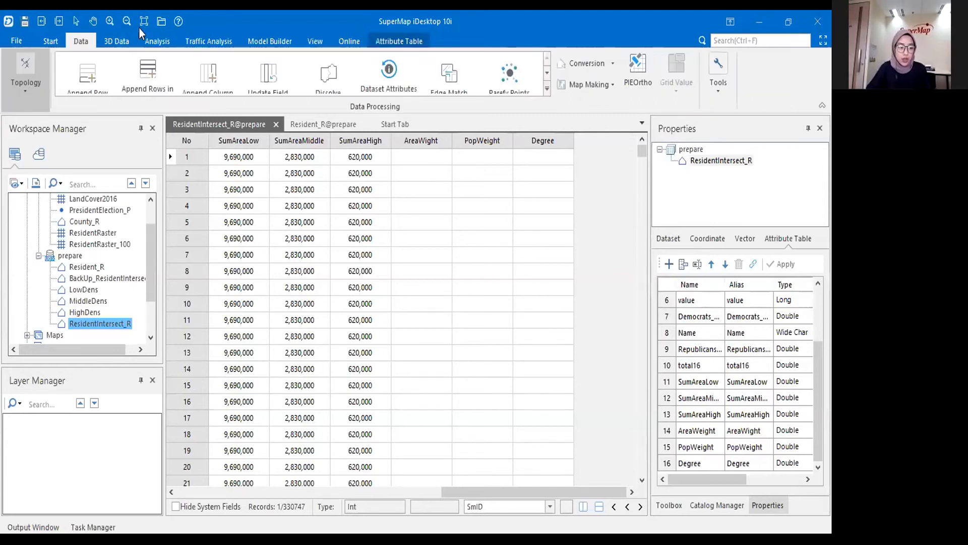
{"action": "left_click", "coordinate": [158, 41]}
{"action": "left_click", "coordinate": [20, 76]}
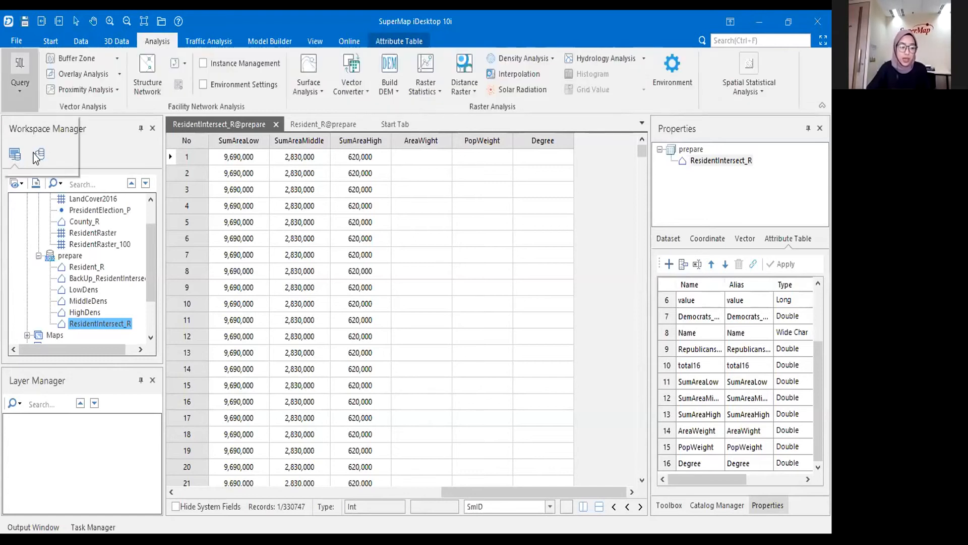
{"action": "left_click", "coordinate": [34, 156]}
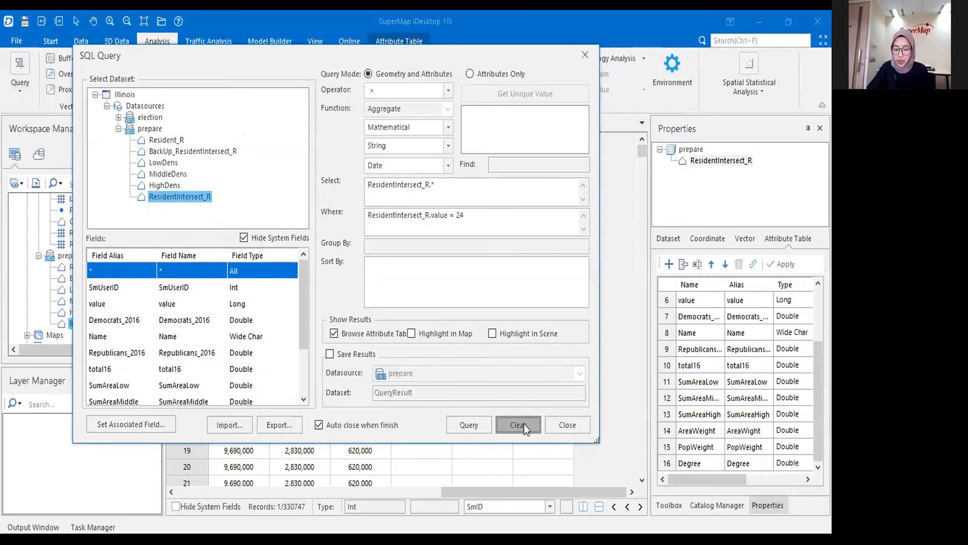
{"action": "left_click", "coordinate": [525, 425]}
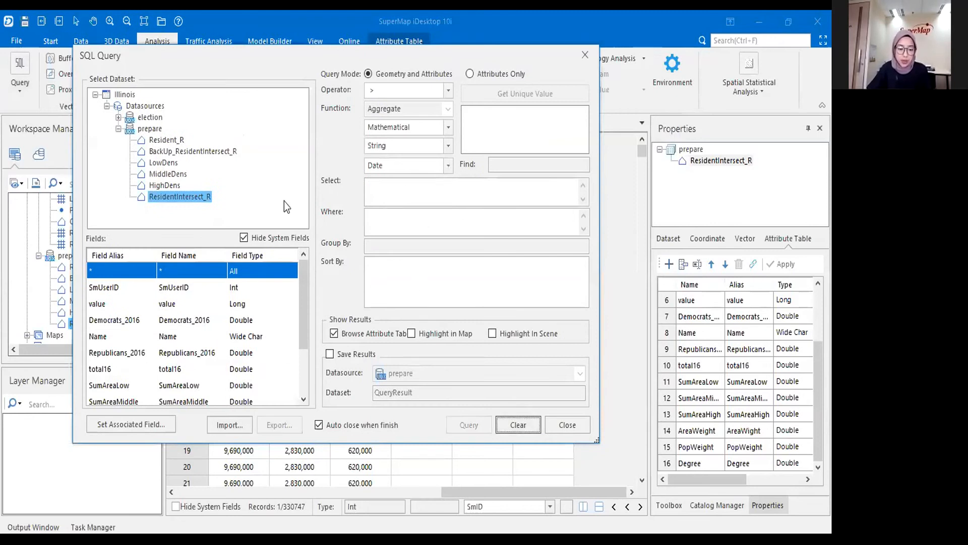
{"action": "left_click", "coordinate": [135, 270]}
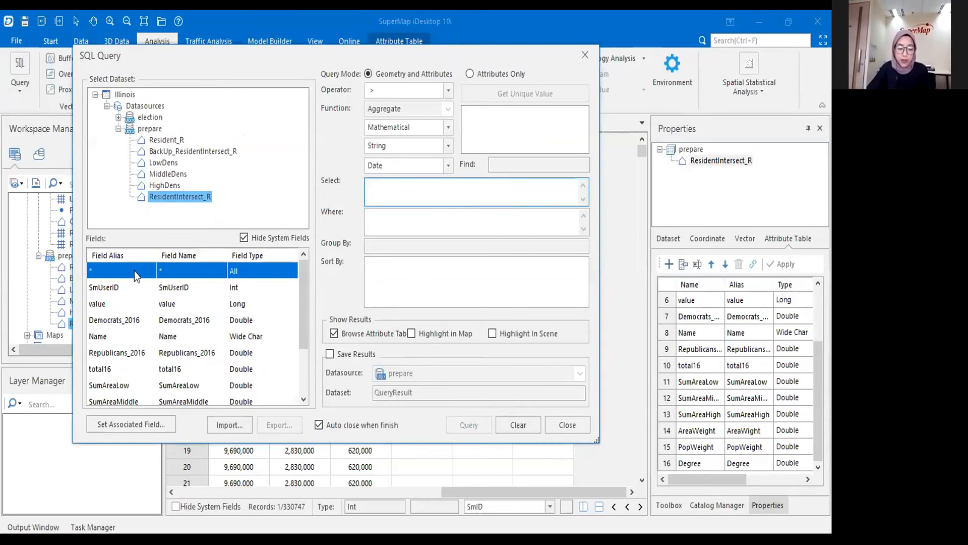
{"action": "double_click", "coordinate": [135, 271]}
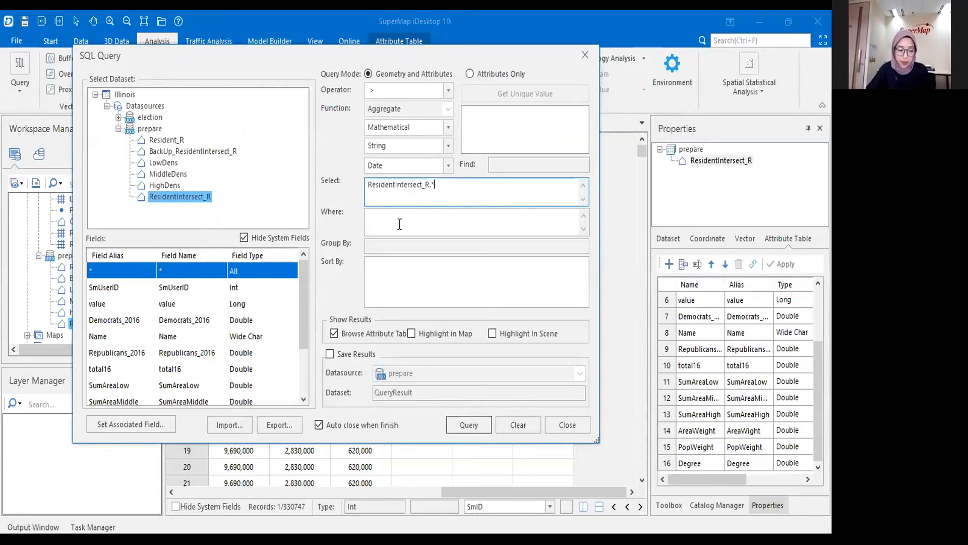
Step: Set the query condition to ResidentIntersect_R.value = 22 and run the query
{"action": "left_click", "coordinate": [385, 233]}
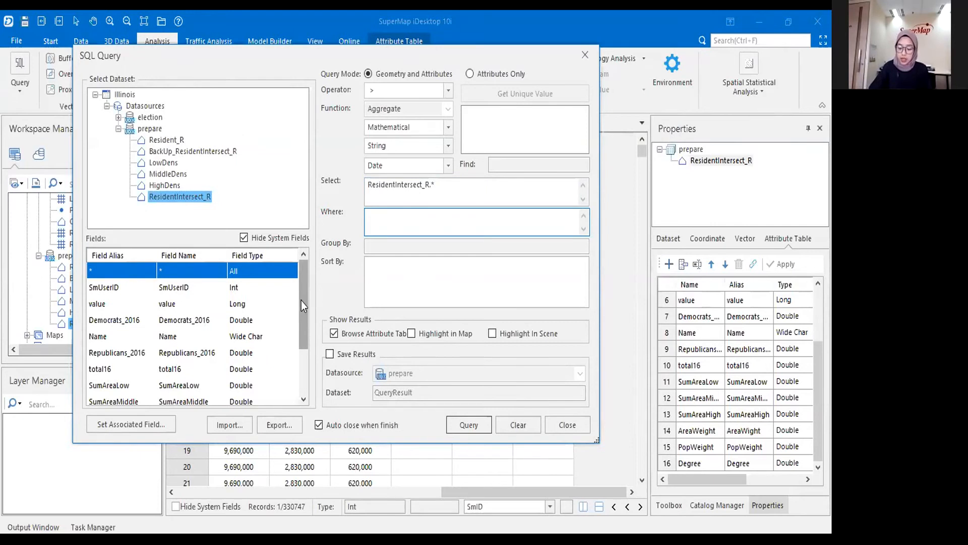
{"action": "double_click", "coordinate": [119, 310]}
{"action": "type", "text": "= 22"}
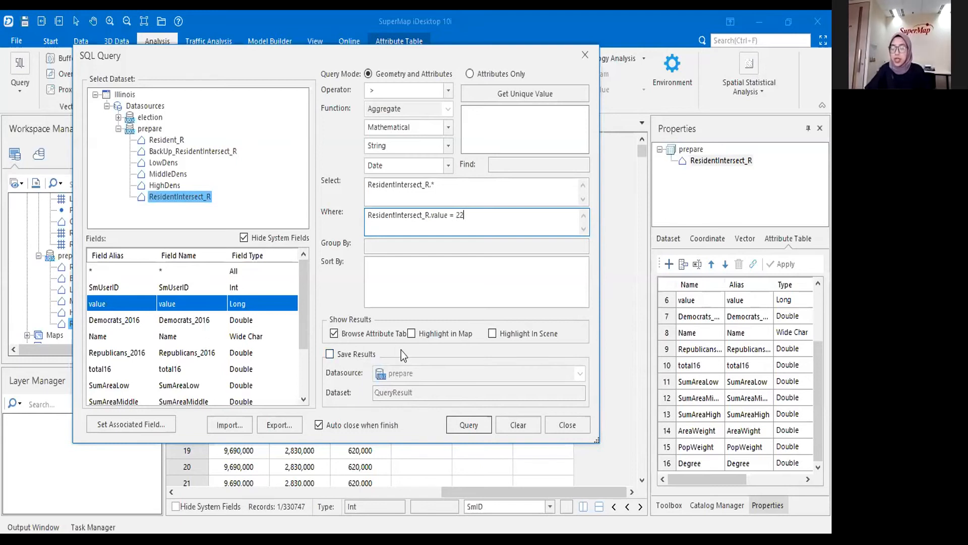
{"action": "left_click", "coordinate": [469, 425]}
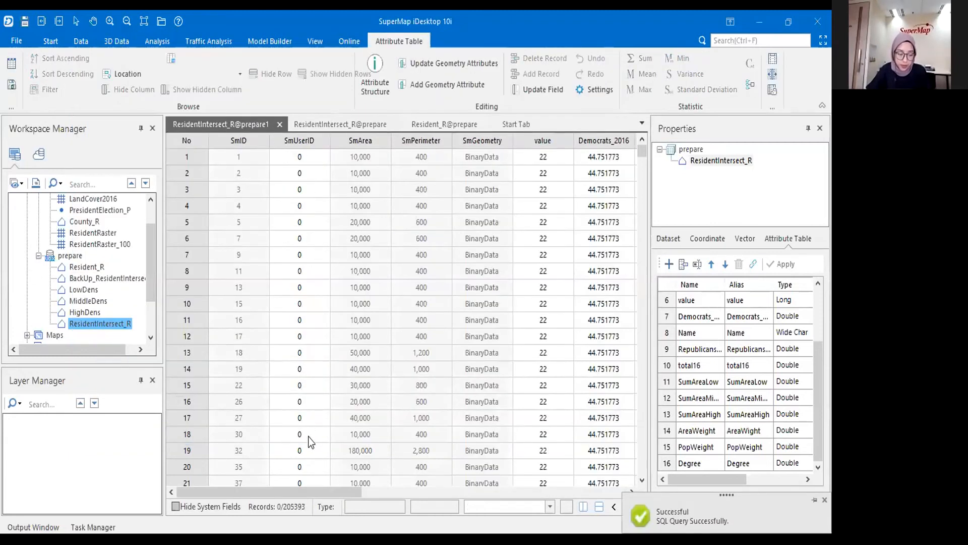
{"action": "scroll", "coordinate": [308, 436], "scroll_direction": "right", "scroll_amount": 10}
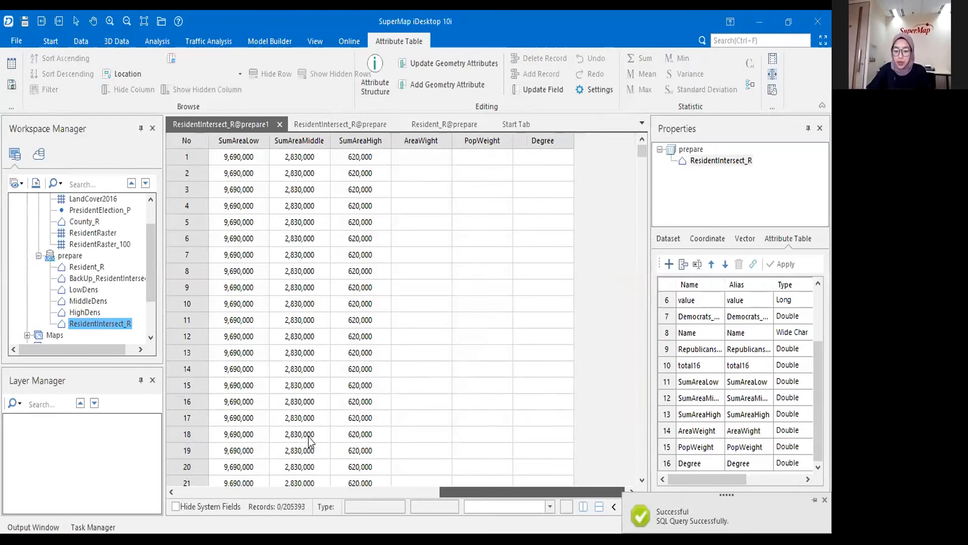
{"action": "scroll", "coordinate": [309, 441], "scroll_direction": "left", "scroll_amount": 6}
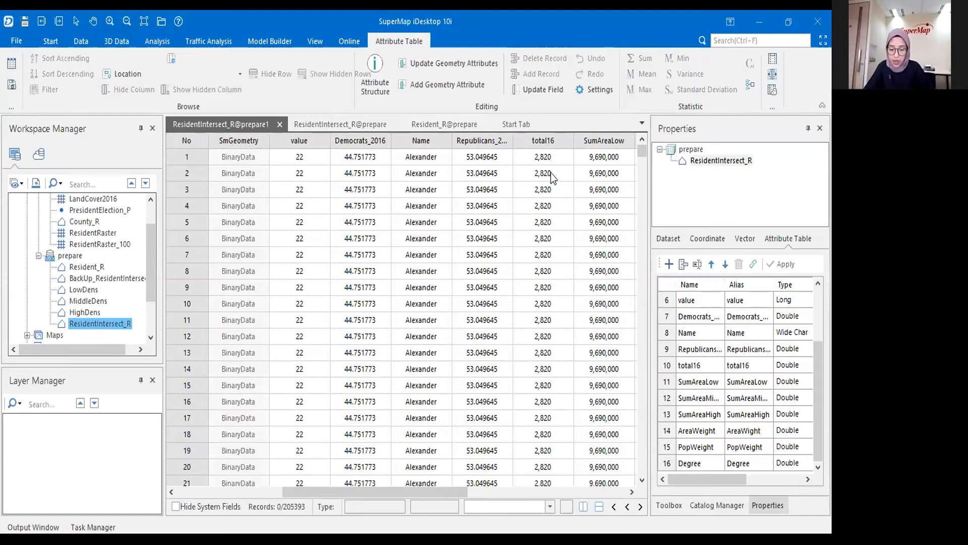
{"action": "scroll", "coordinate": [505, 151], "scroll_direction": "right", "scroll_amount": 5}
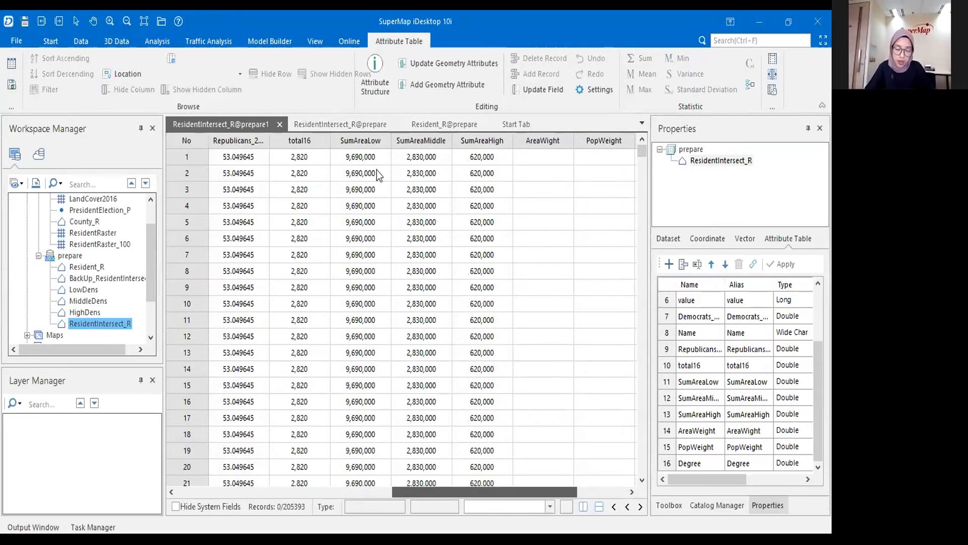
{"action": "scroll", "coordinate": [411, 186], "scroll_direction": "right", "scroll_amount": 1}
{"action": "left_click", "coordinate": [481, 140]}
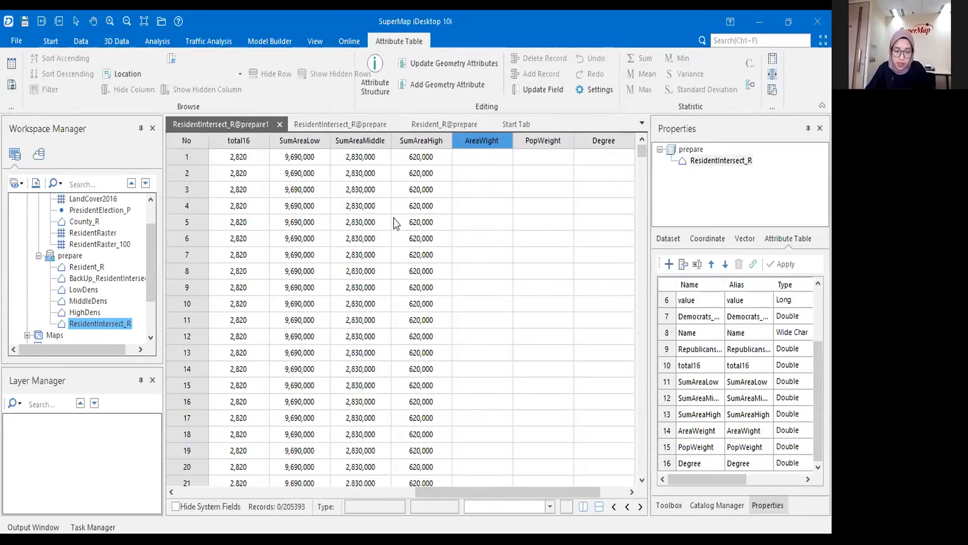
{"action": "left_click", "coordinate": [543, 90]}
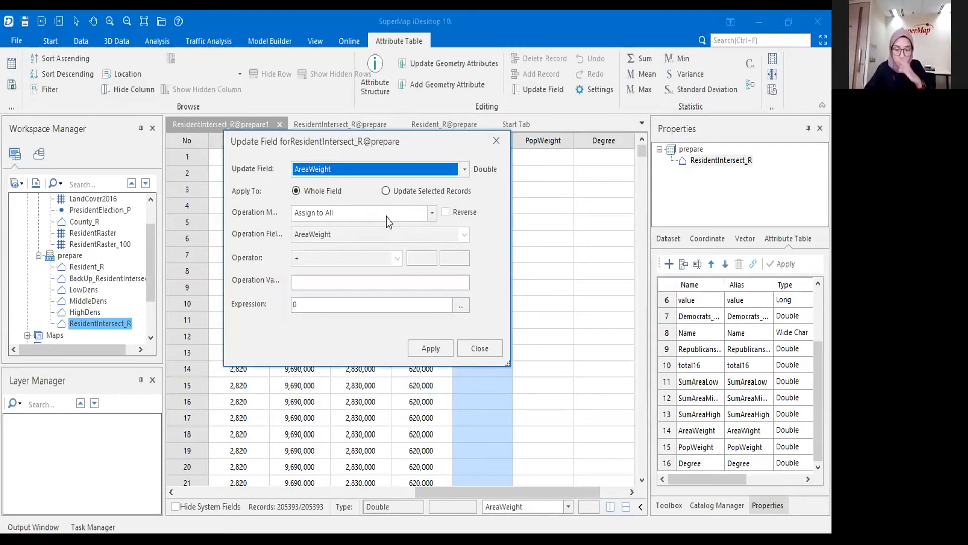
{"action": "left_click", "coordinate": [486, 347]}
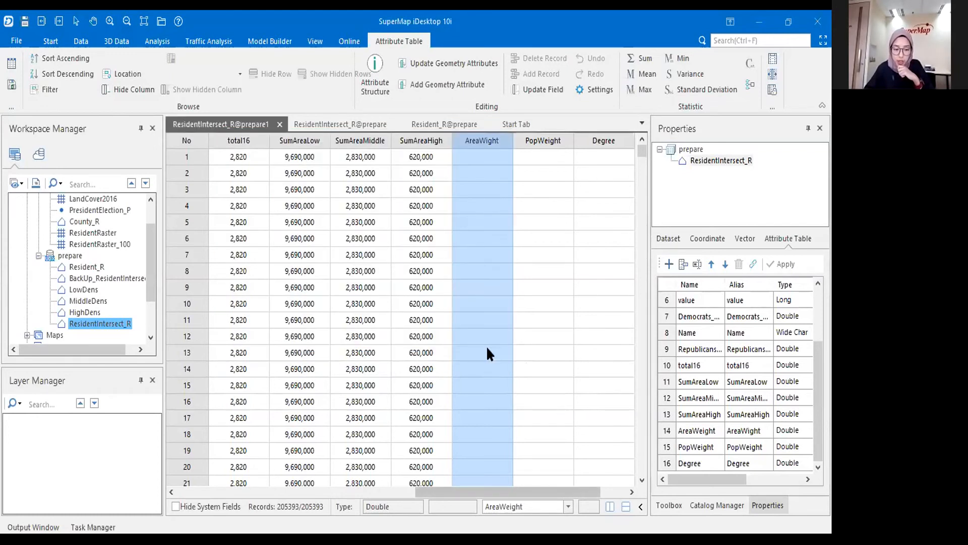
Step: Examine the SmArea and SumAreaLow columns in the query result table
{"action": "left_click", "coordinate": [353, 147]}
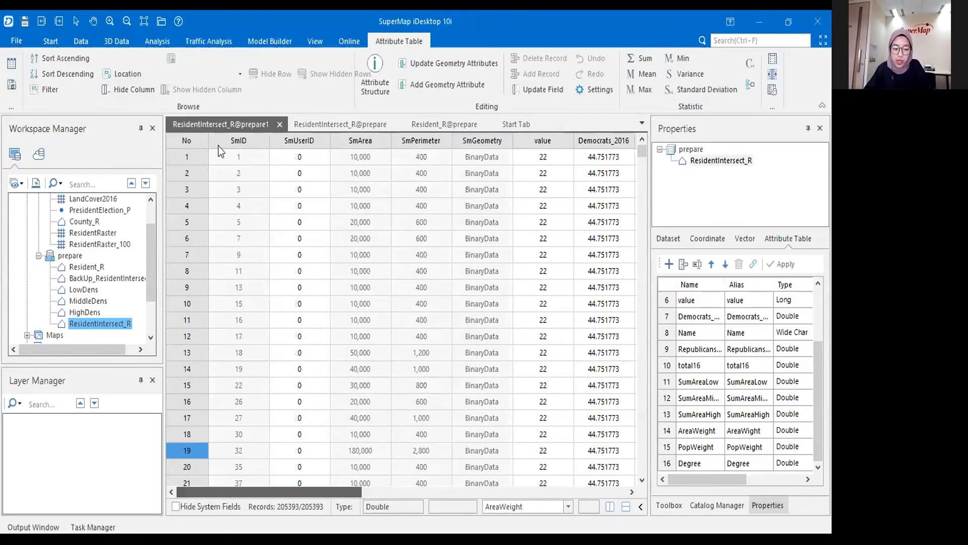
{"action": "left_click", "coordinate": [188, 174]}
{"action": "key", "text": "Down"}
{"action": "key", "text": "Down"}
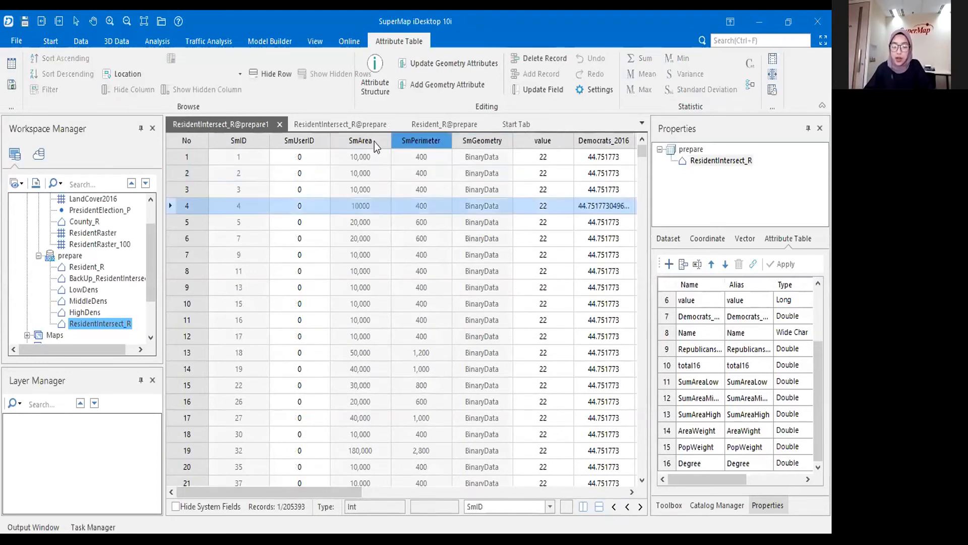
{"action": "left_click", "coordinate": [371, 141]}
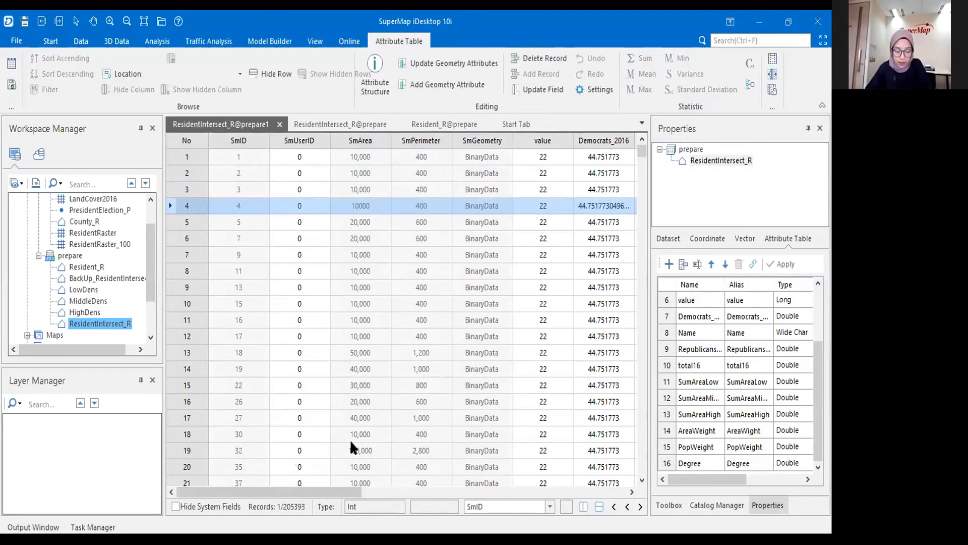
{"action": "scroll", "coordinate": [351, 442], "scroll_direction": "right", "scroll_amount": 1}
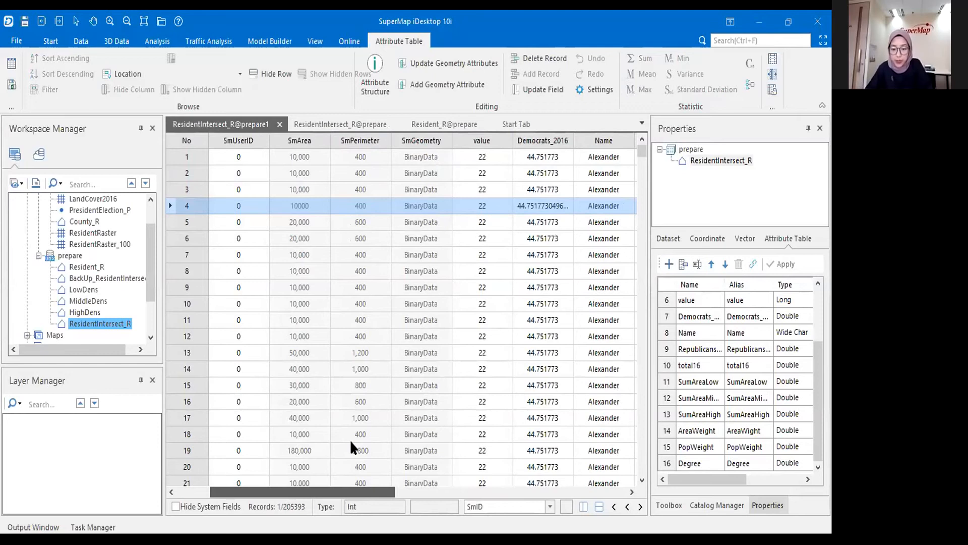
{"action": "scroll", "coordinate": [352, 443], "scroll_direction": "right", "scroll_amount": 4}
{"action": "scroll", "coordinate": [352, 444], "scroll_direction": "right", "scroll_amount": 2}
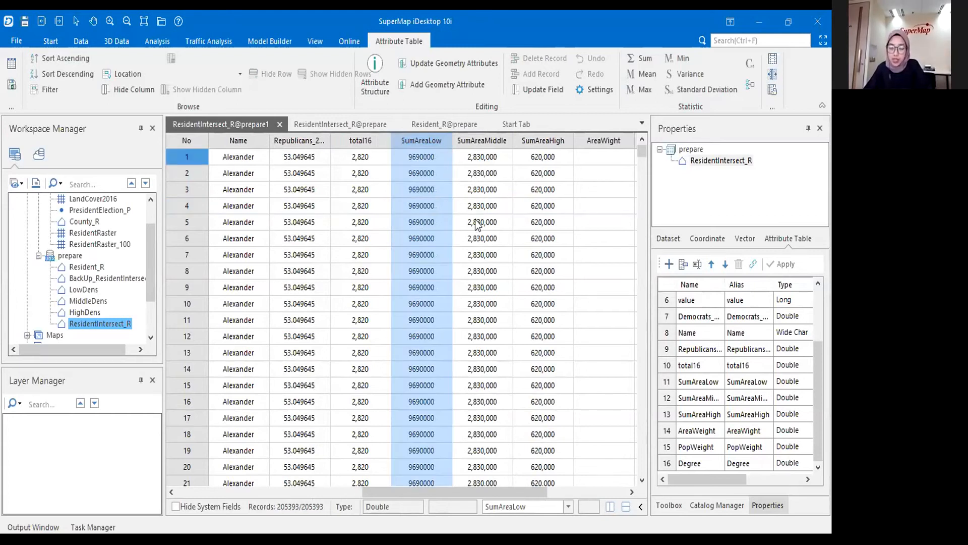
Step: Start a field update for the AreaWeight column of the low-density query result, using the Double-Field operation
{"action": "scroll", "coordinate": [427, 138], "scroll_direction": "right", "scroll_amount": 3}
{"action": "left_click", "coordinate": [428, 138]}
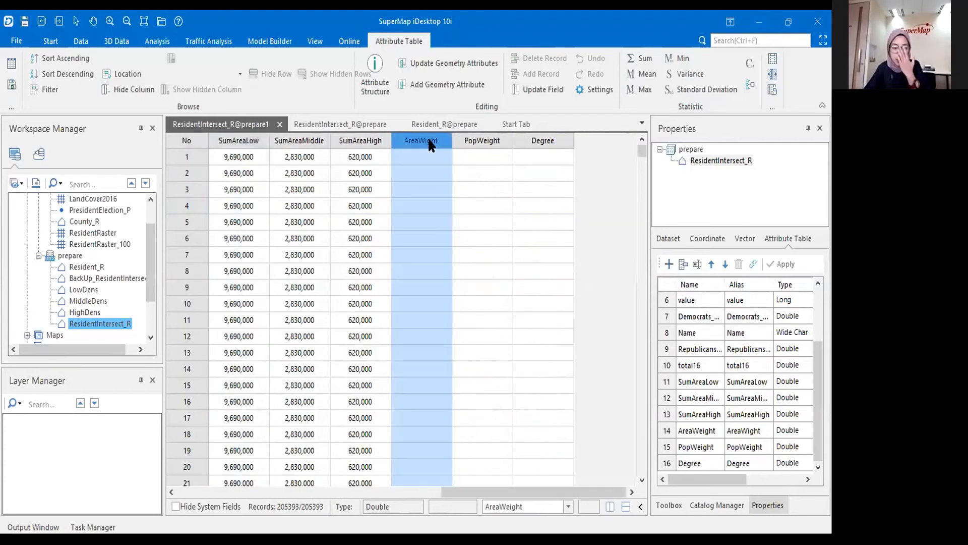
{"action": "right_click", "coordinate": [531, 372]}
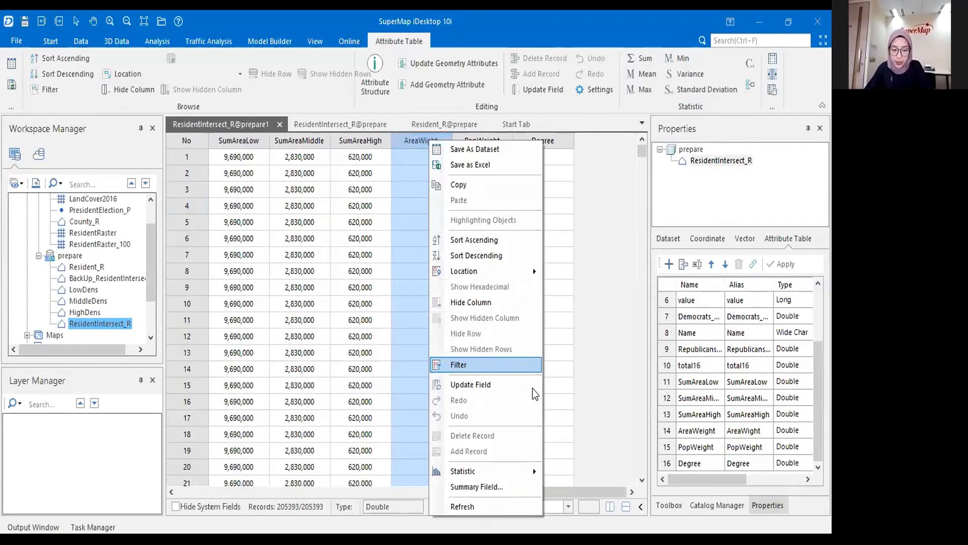
{"action": "key", "text": "Escape"}
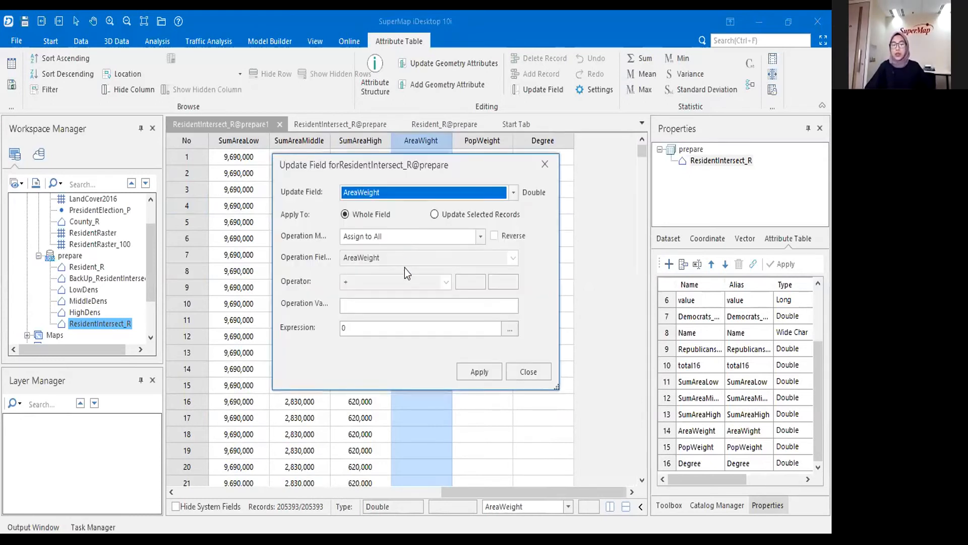
{"action": "left_click", "coordinate": [404, 236]}
{"action": "left_click", "coordinate": [404, 275]}
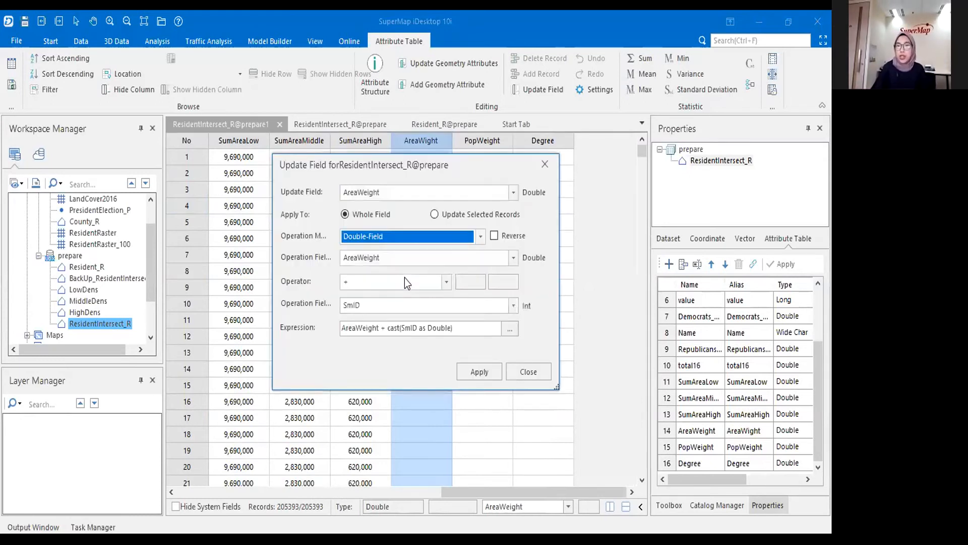
Step: Fill the whole AreaWeight field with SmArea divided by SumAreaLow and close the field update
{"action": "left_click", "coordinate": [477, 258]}
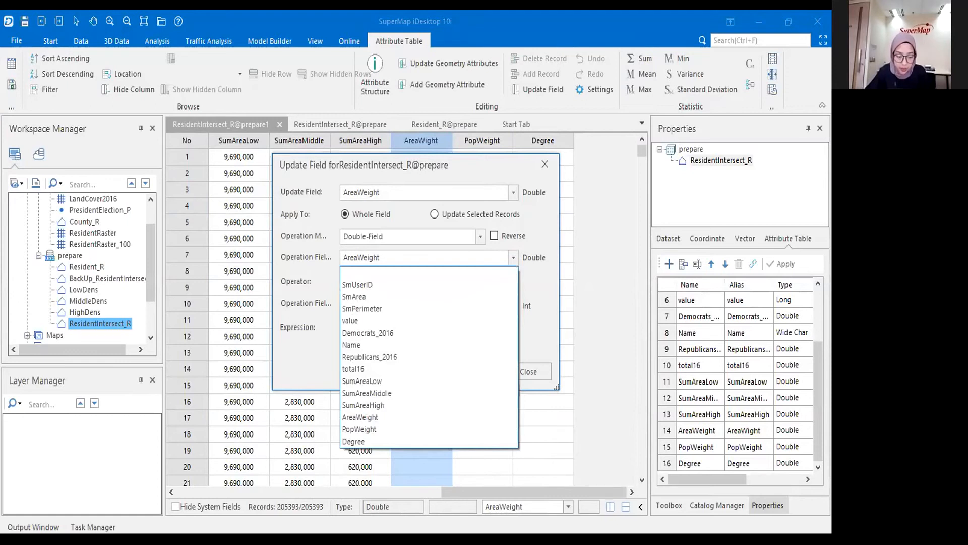
{"action": "left_click", "coordinate": [354, 297]}
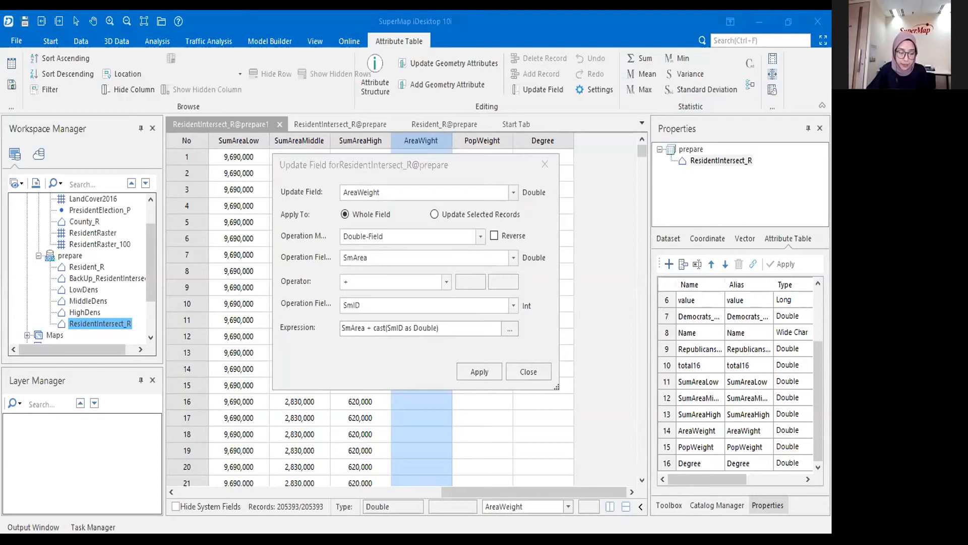
{"action": "left_click", "coordinate": [404, 262]}
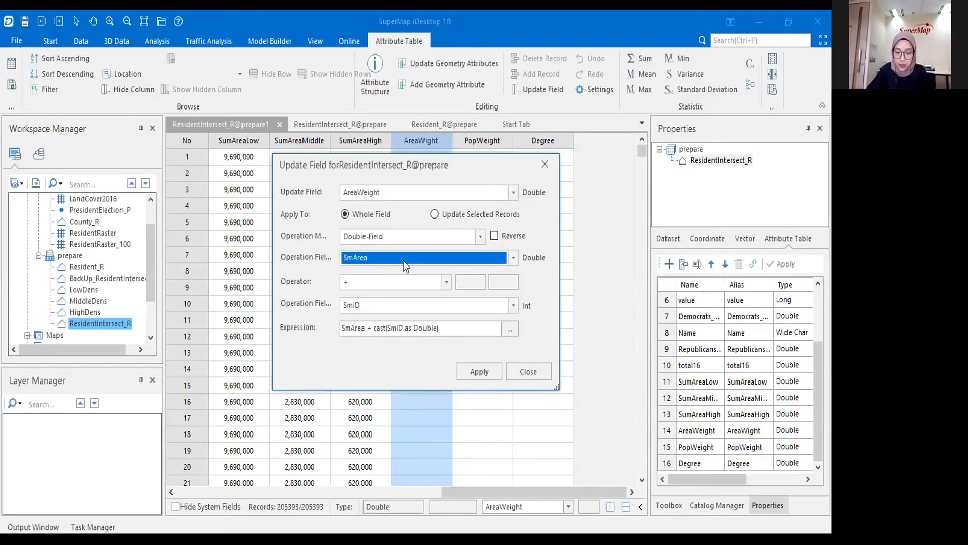
{"action": "left_click", "coordinate": [426, 286]}
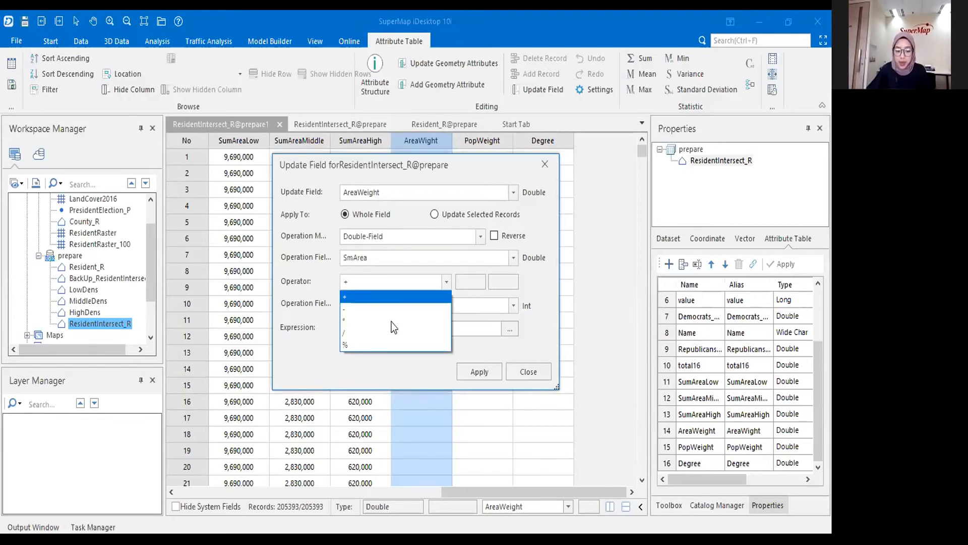
{"action": "left_click", "coordinate": [393, 332]}
{"action": "left_click", "coordinate": [393, 309]}
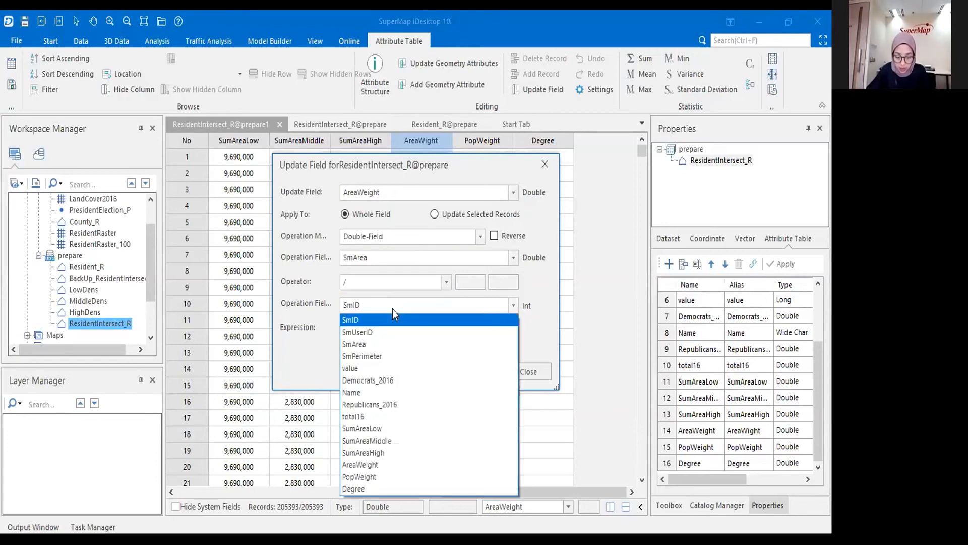
{"action": "left_click", "coordinate": [368, 429]}
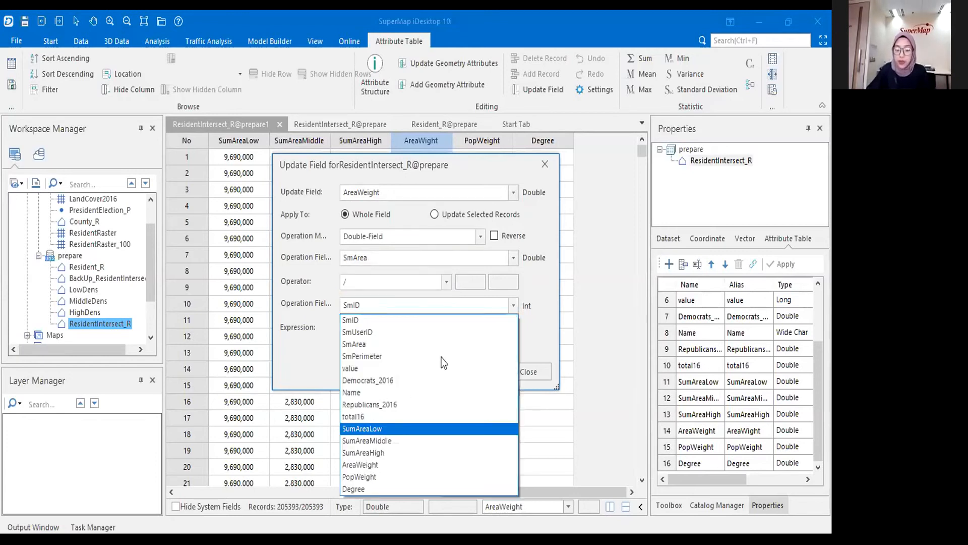
{"action": "left_click", "coordinate": [478, 371]}
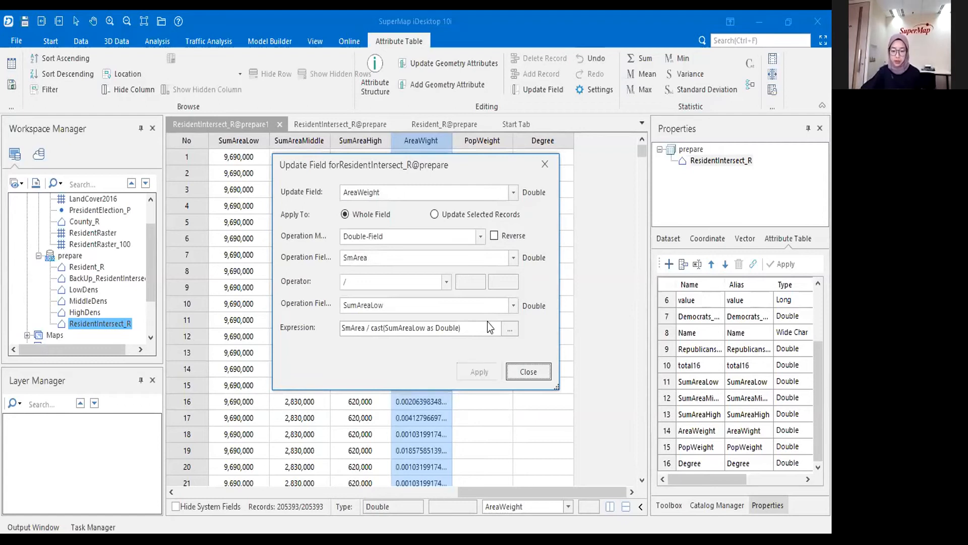
{"action": "left_click", "coordinate": [539, 364]}
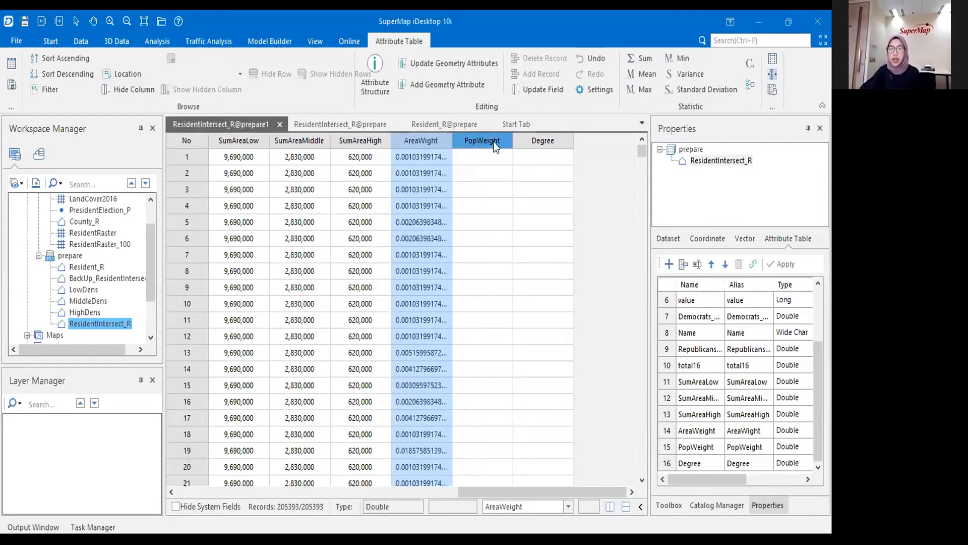
Step: Open the PopWeight field for updating and look up the population density weights in the PowerPoint slideshow
{"action": "left_click", "coordinate": [495, 143]}
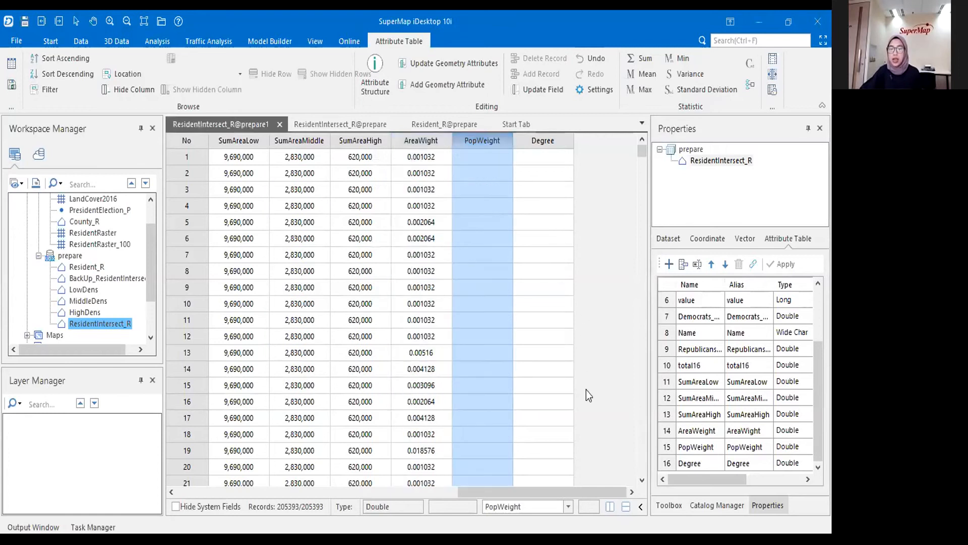
{"action": "left_click", "coordinate": [463, 169]}
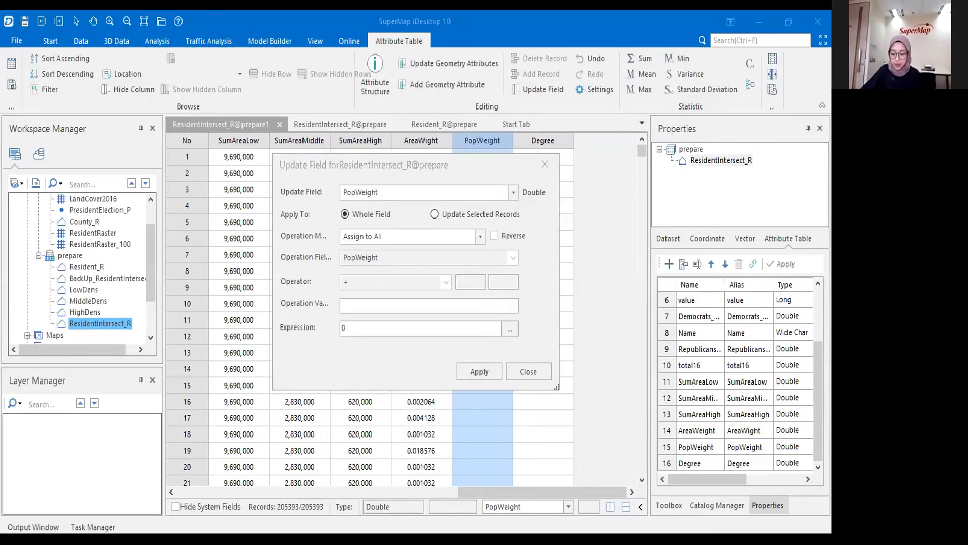
{"action": "key", "text": "alt+Tab"}
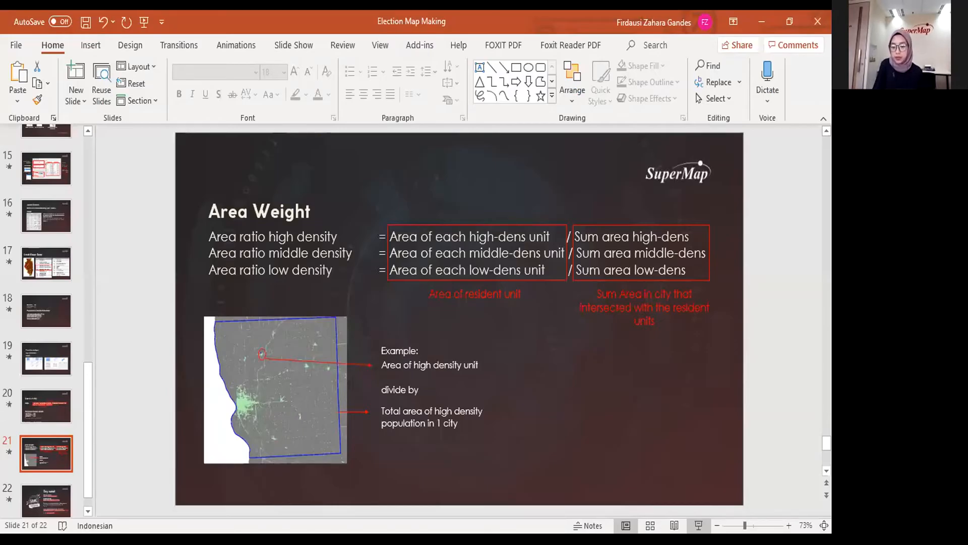
{"action": "left_click", "coordinate": [698, 526]}
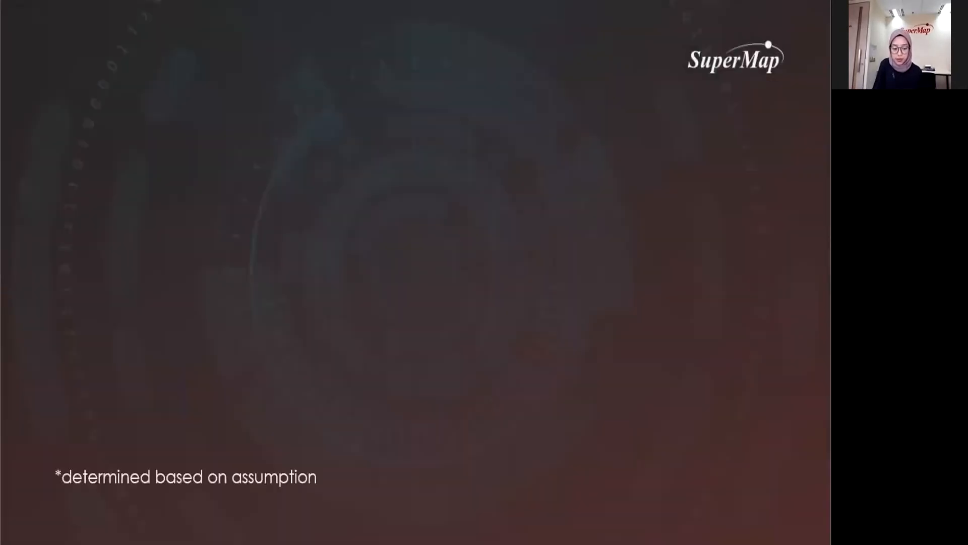
{"action": "key", "text": "Right"}
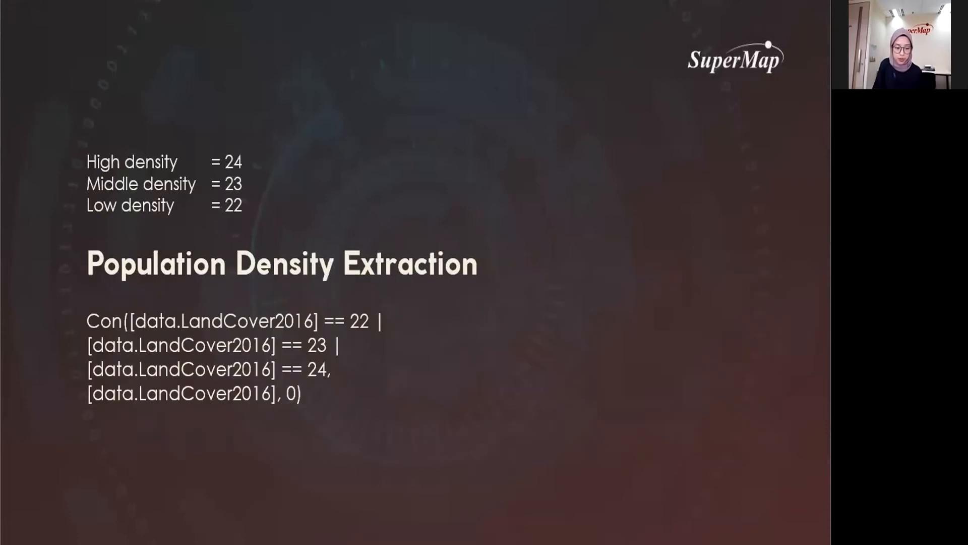
{"action": "key", "text": "Left"}
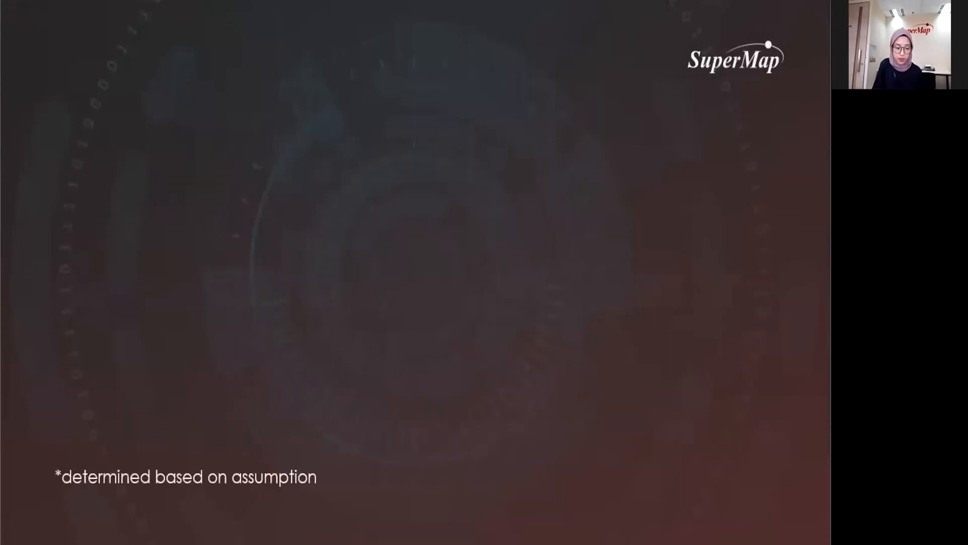
{"action": "key", "text": "Left"}
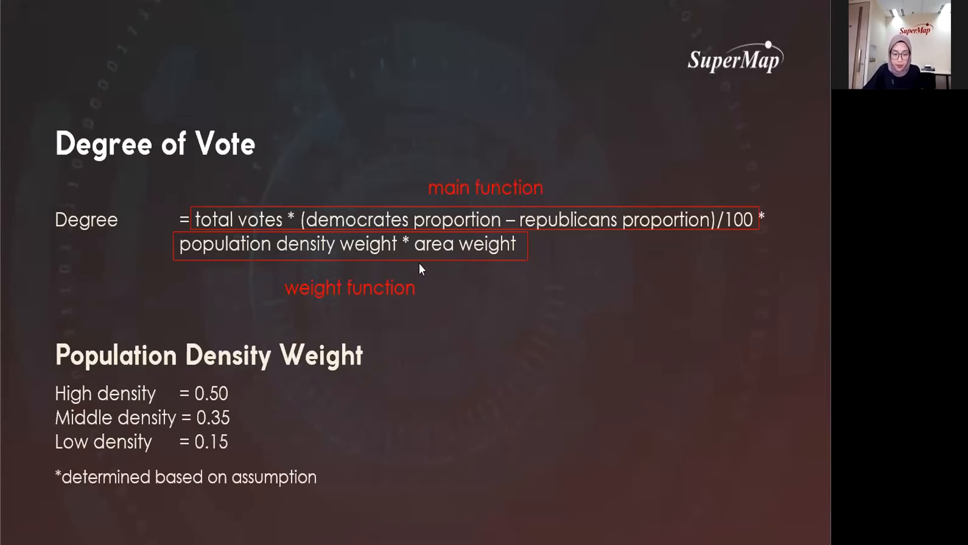
Step: Switch back to SuperMap iDesktop and assign the value 0.15 to the whole PopWeight field
{"action": "key", "text": "alt+Tab"}
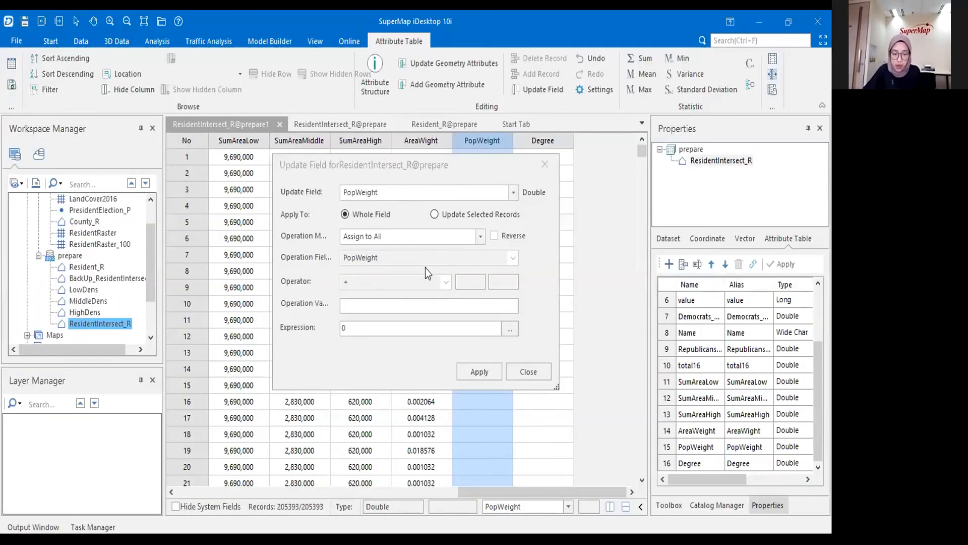
{"action": "left_click", "coordinate": [399, 309]}
{"action": "type", "text": "0.15"}
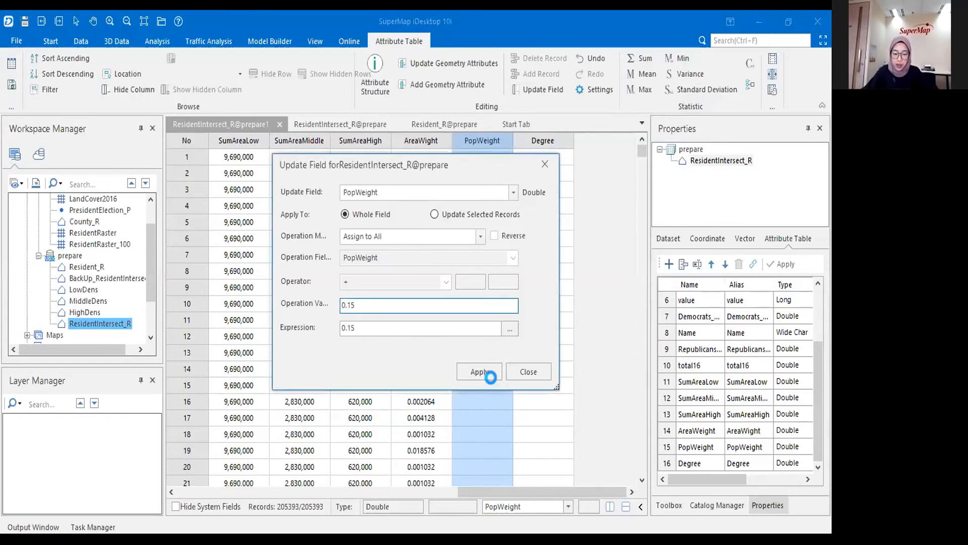
{"action": "left_click", "coordinate": [490, 377]}
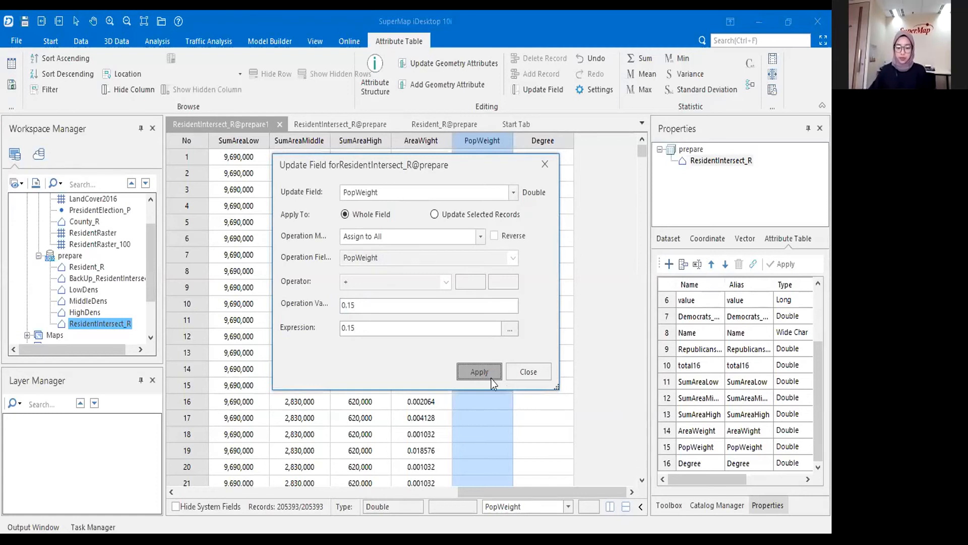
{"action": "left_click", "coordinate": [522, 372]}
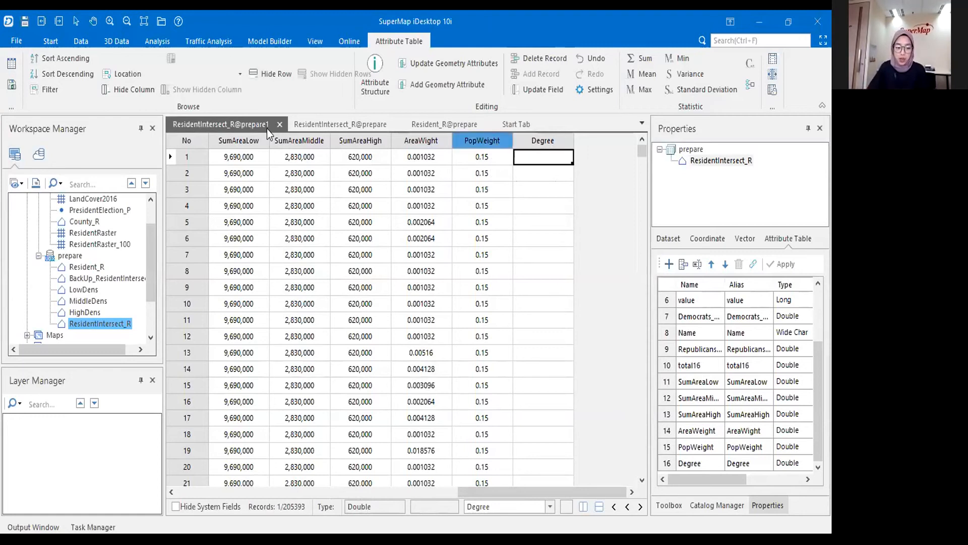
Step: Close the low-density result table and query ResidentIntersect_R.* with the condition ResidentIntersect_R.value = 23
{"action": "left_click", "coordinate": [280, 124]}
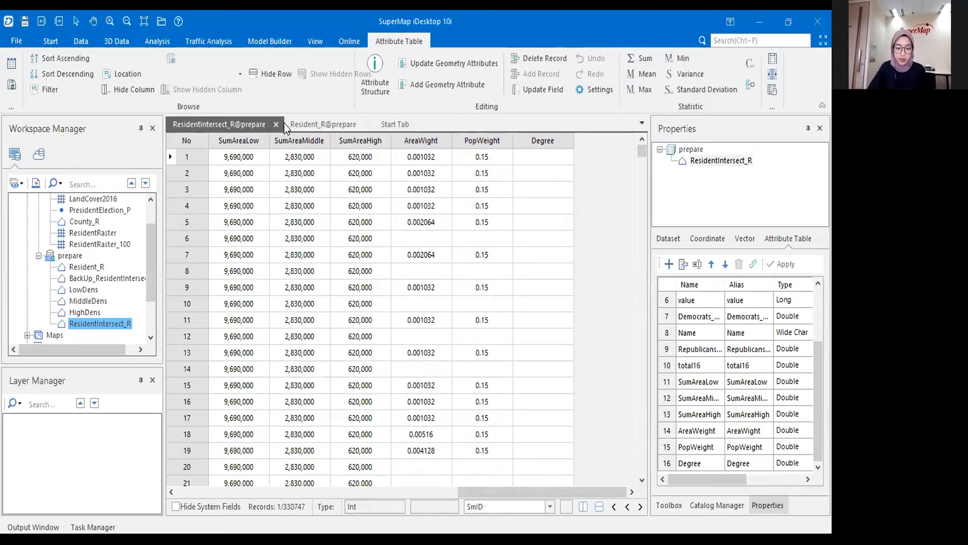
{"action": "left_click", "coordinate": [92, 42]}
{"action": "left_click", "coordinate": [162, 42]}
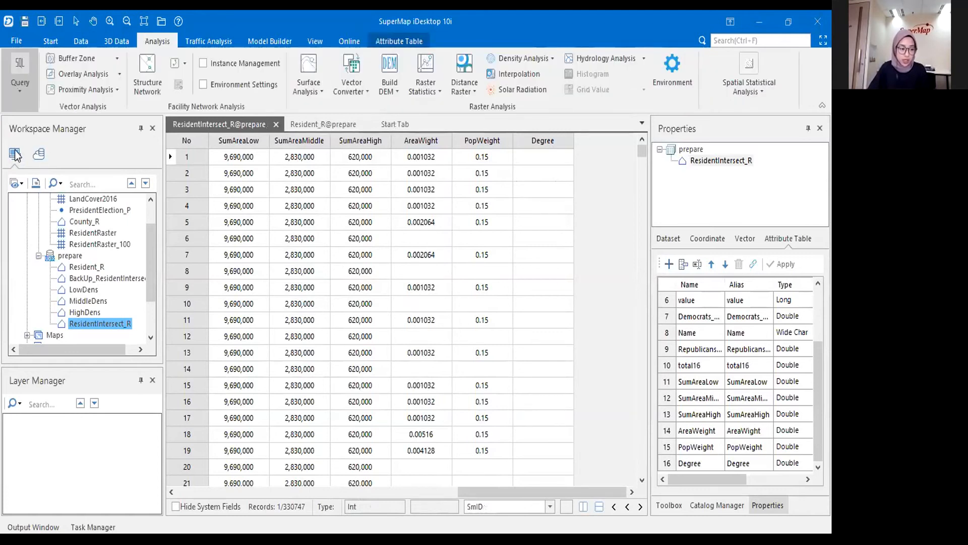
{"action": "left_click", "coordinate": [20, 75]}
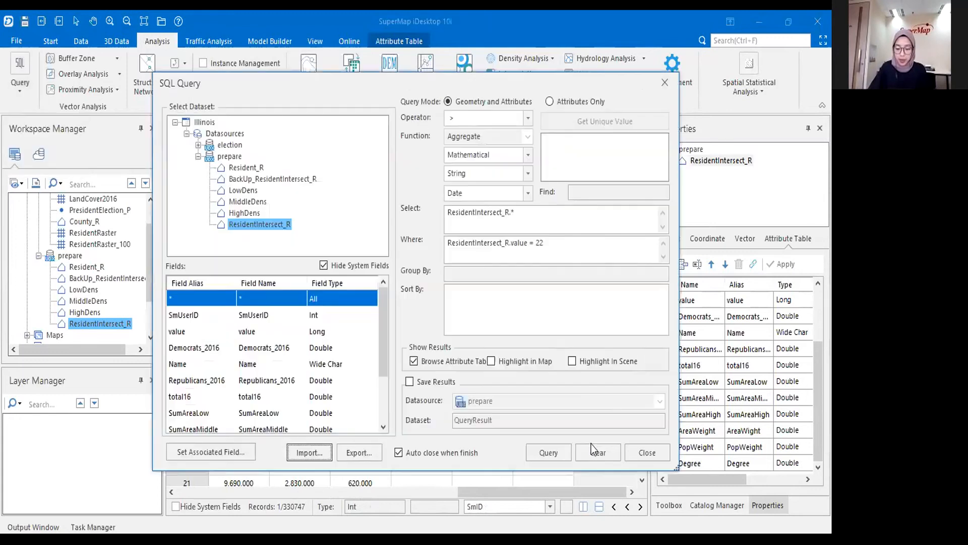
{"action": "left_click", "coordinate": [595, 450]}
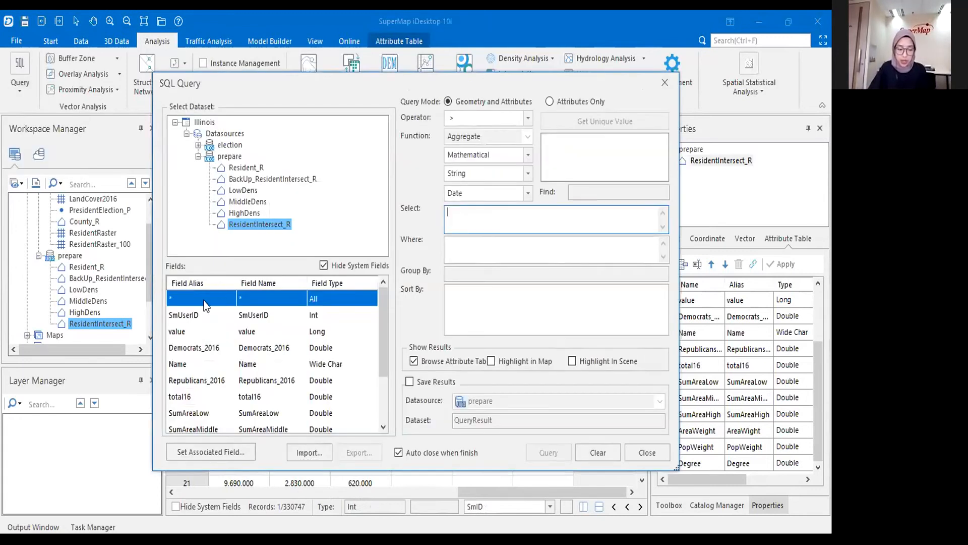
{"action": "left_click", "coordinate": [478, 258]}
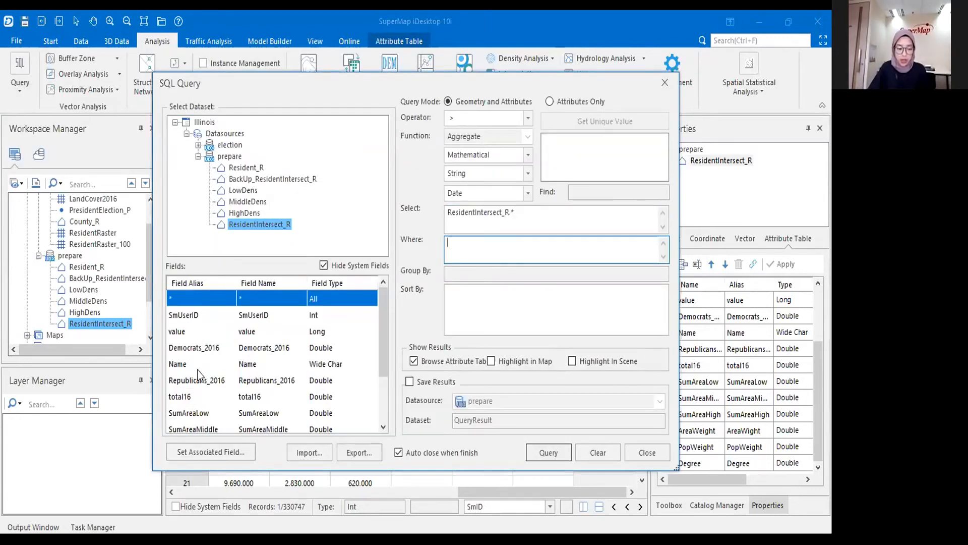
{"action": "double_click", "coordinate": [177, 331]}
{"action": "type", "text": "= 23"}
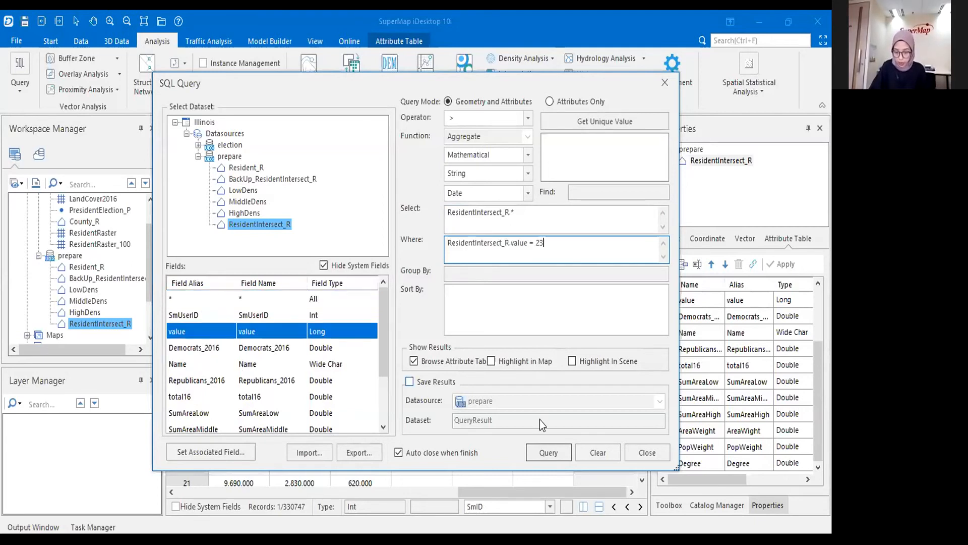
{"action": "left_click", "coordinate": [551, 452]}
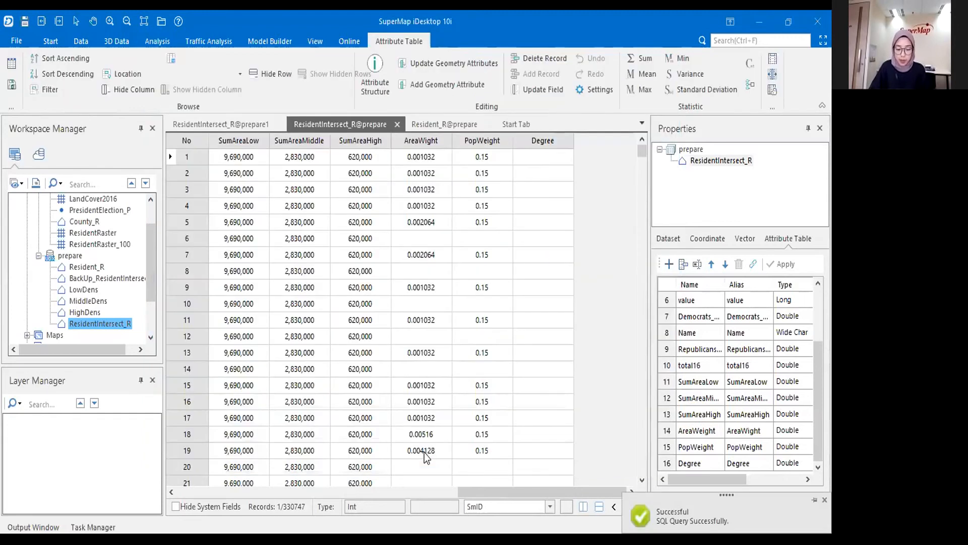
Step: Start a field update for AreaWeight in the middle-density query result with the Double-Field operation mode on the whole field
{"action": "scroll", "coordinate": [424, 452], "scroll_direction": "right", "scroll_amount": 1}
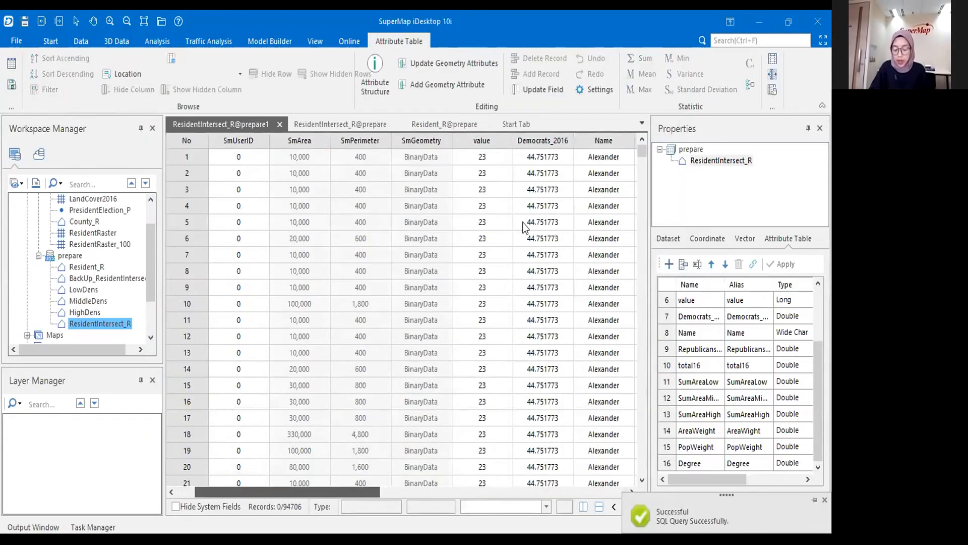
{"action": "left_click", "coordinate": [490, 146]}
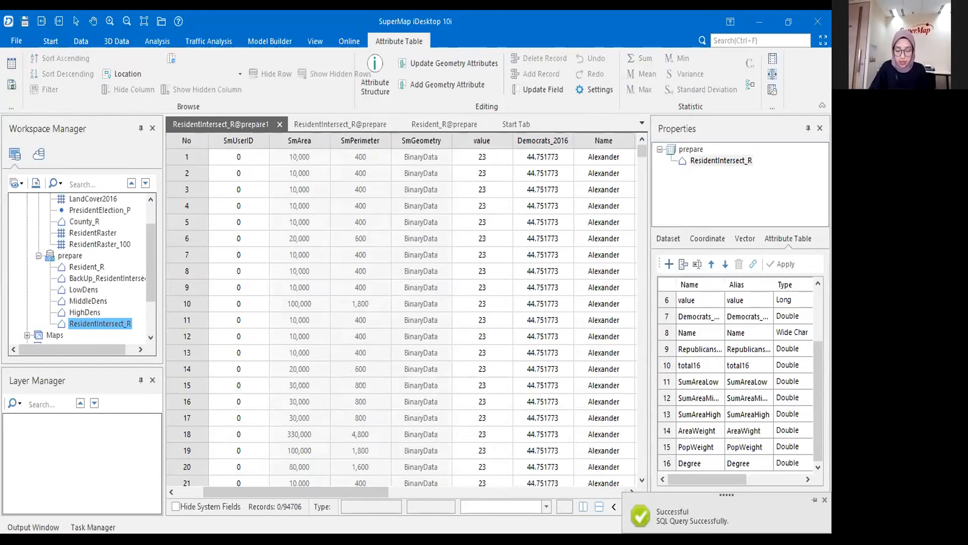
{"action": "left_click_drag", "start_coordinate": [353, 491], "coordinate": [624, 492]}
{"action": "right_click", "coordinate": [418, 145]}
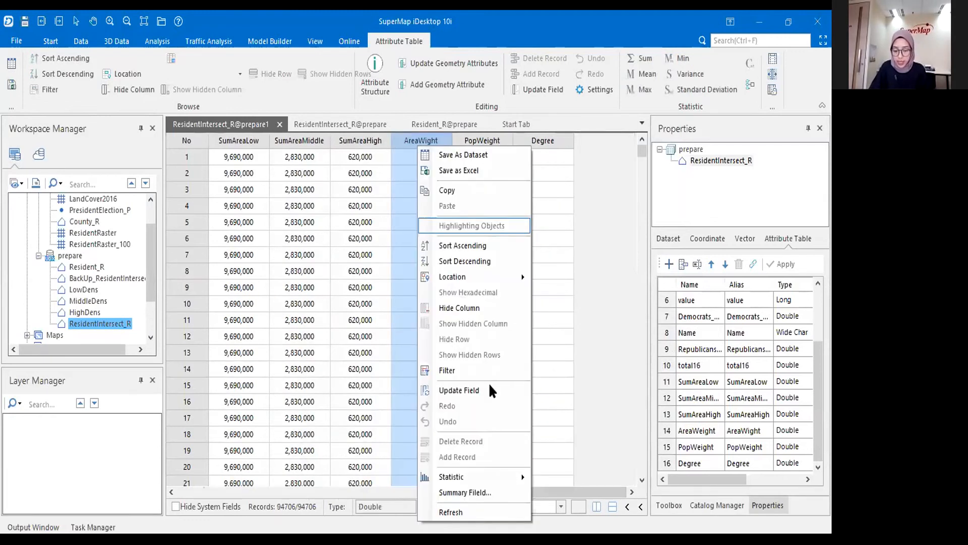
{"action": "left_click", "coordinate": [460, 390]}
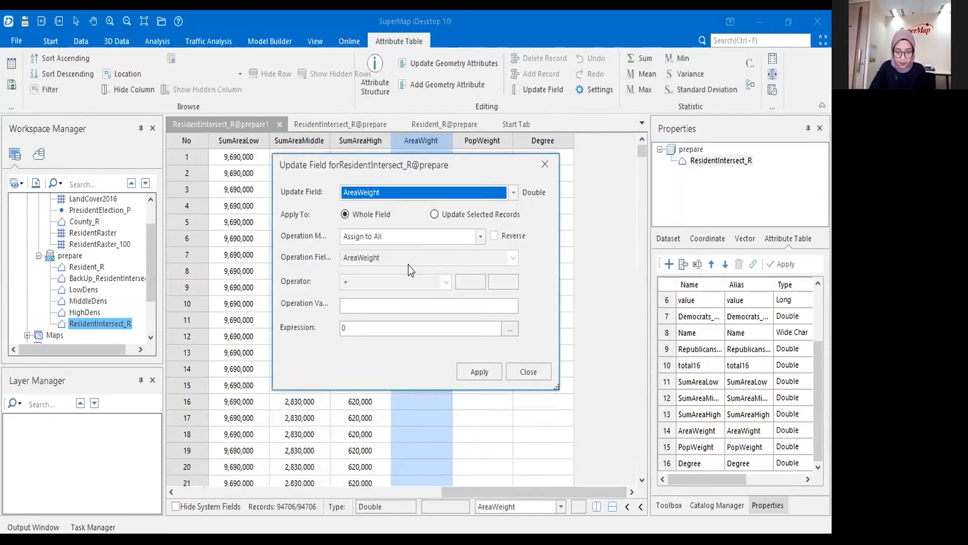
{"action": "left_click", "coordinate": [409, 236]}
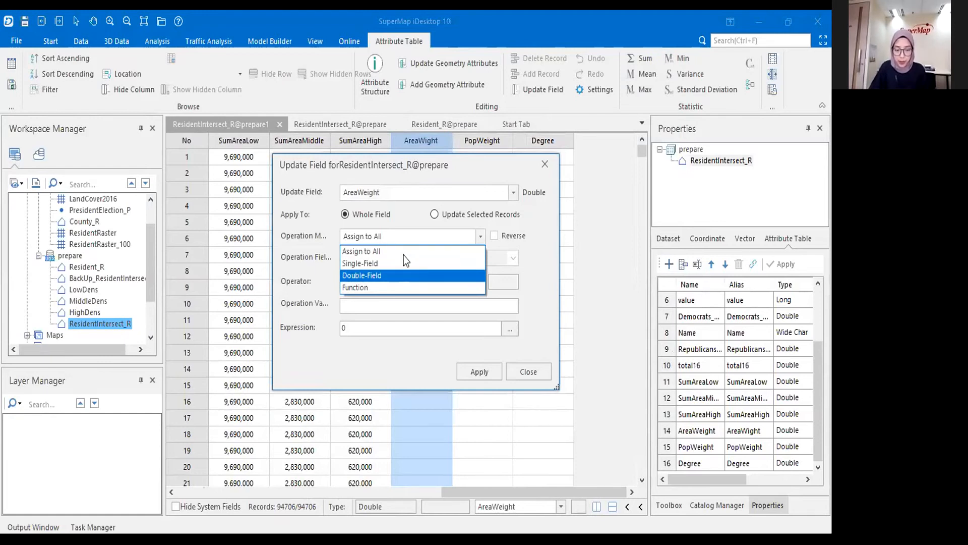
{"action": "key", "text": "Return"}
Step: Fill the whole AreaWeight field with SmArea divided by SumAreaMiddle, close the update, and return to the middle-density result table
{"action": "left_click", "coordinate": [403, 255]}
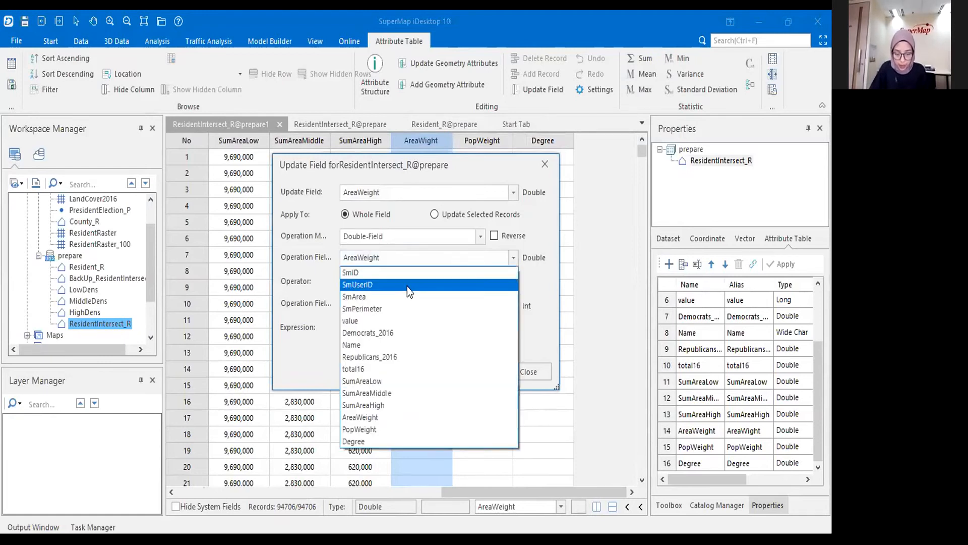
{"action": "left_click", "coordinate": [406, 296]}
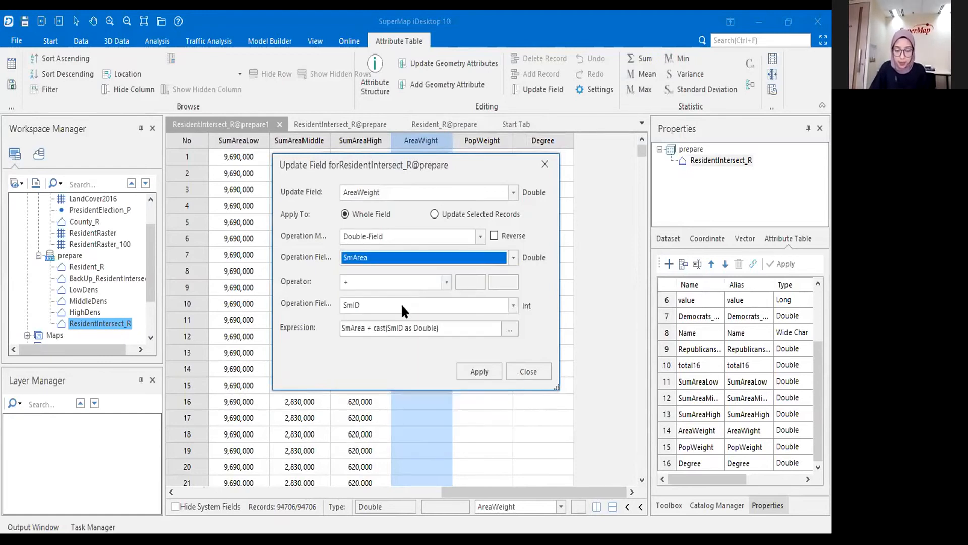
{"action": "left_click", "coordinate": [396, 281]}
{"action": "left_click", "coordinate": [394, 333]}
{"action": "left_click", "coordinate": [395, 305]}
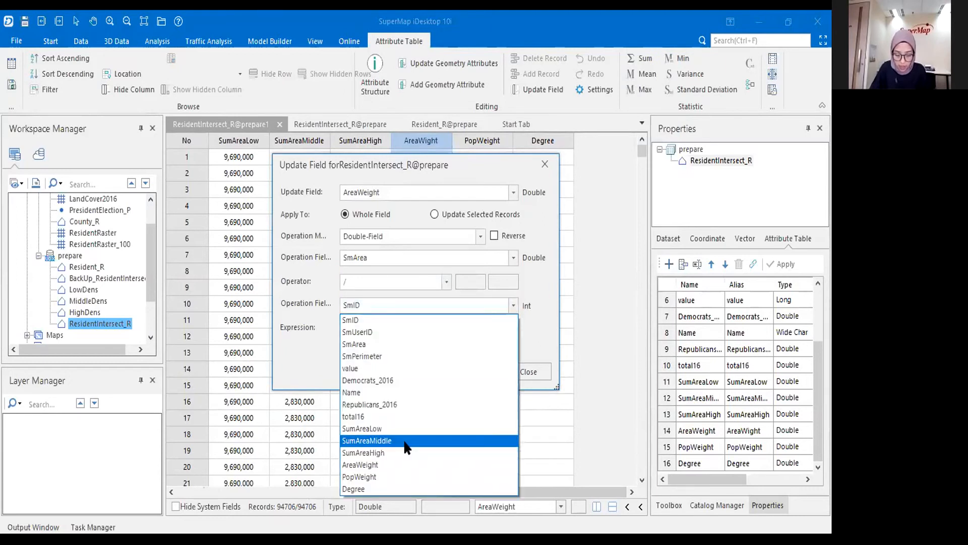
{"action": "left_click", "coordinate": [402, 441]}
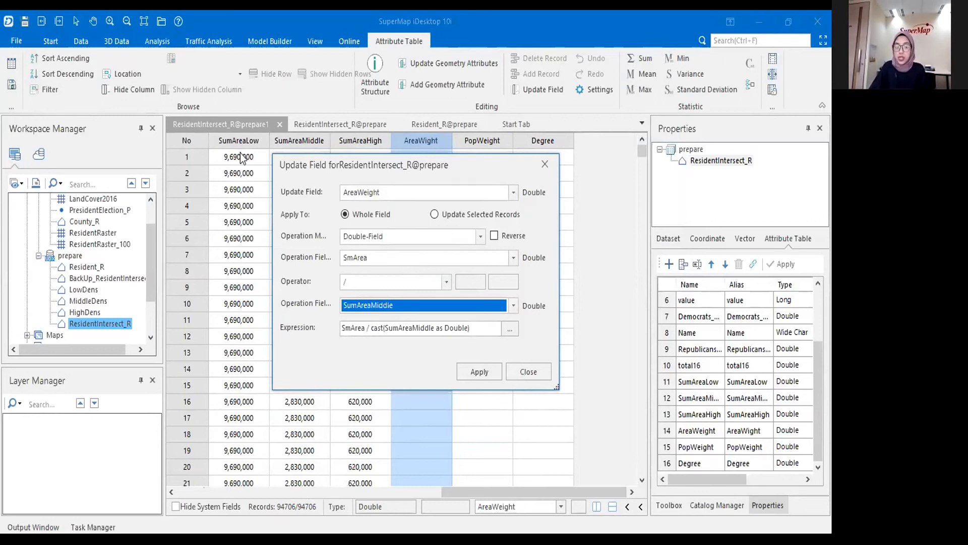
{"action": "left_click", "coordinate": [494, 371]}
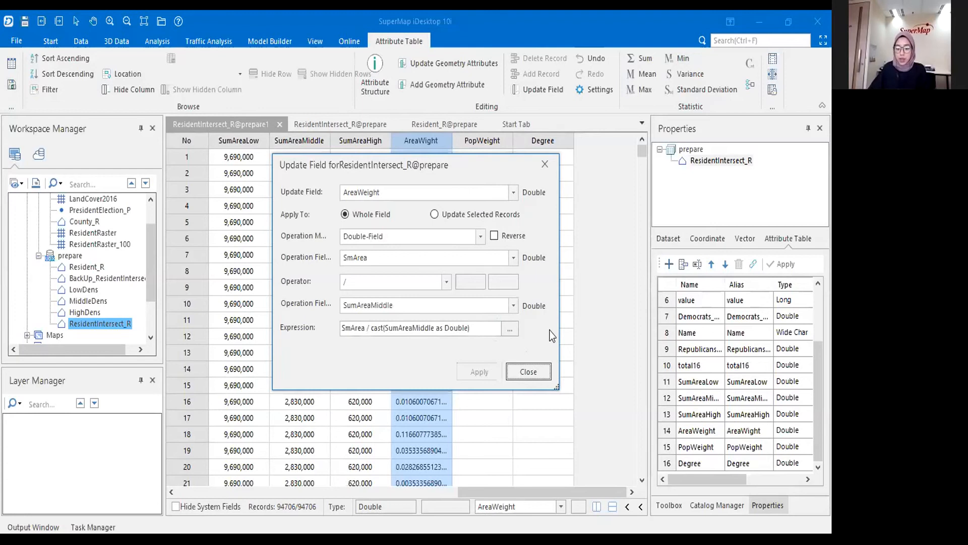
{"action": "left_click", "coordinate": [498, 126]}
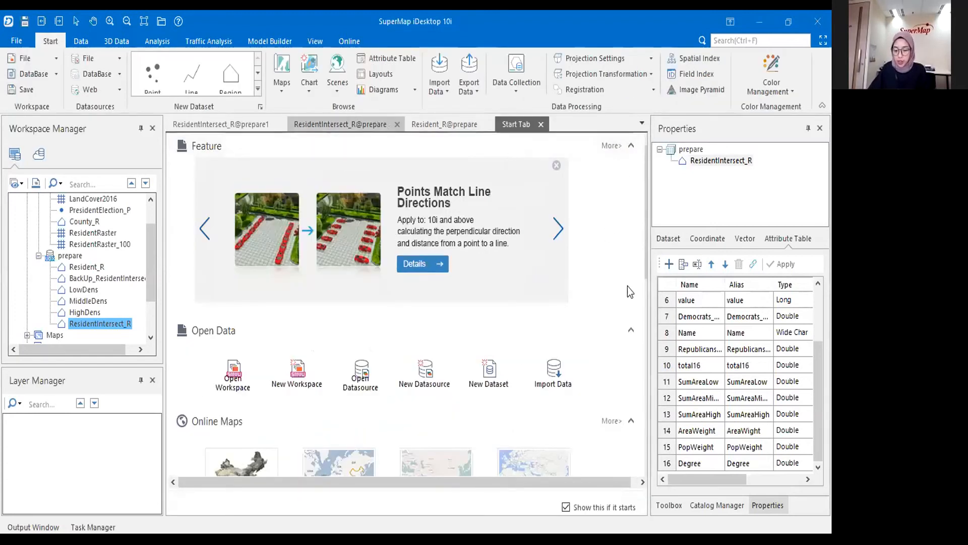
{"action": "left_click", "coordinate": [227, 124]}
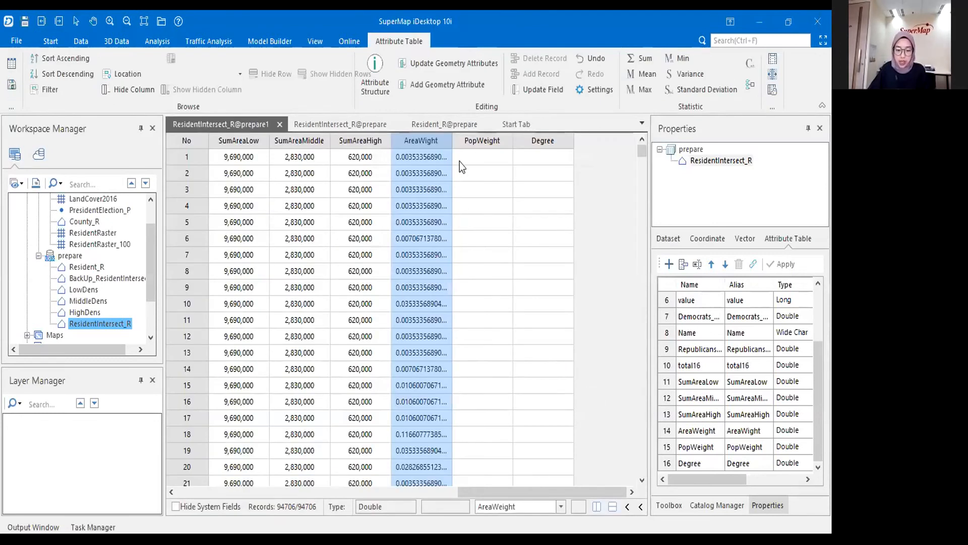
Step: Assign the value 0.35 to the whole PopWeight field of the middle-density records and close the field update
{"action": "left_click", "coordinate": [482, 140]}
{"action": "right_click", "coordinate": [504, 141]}
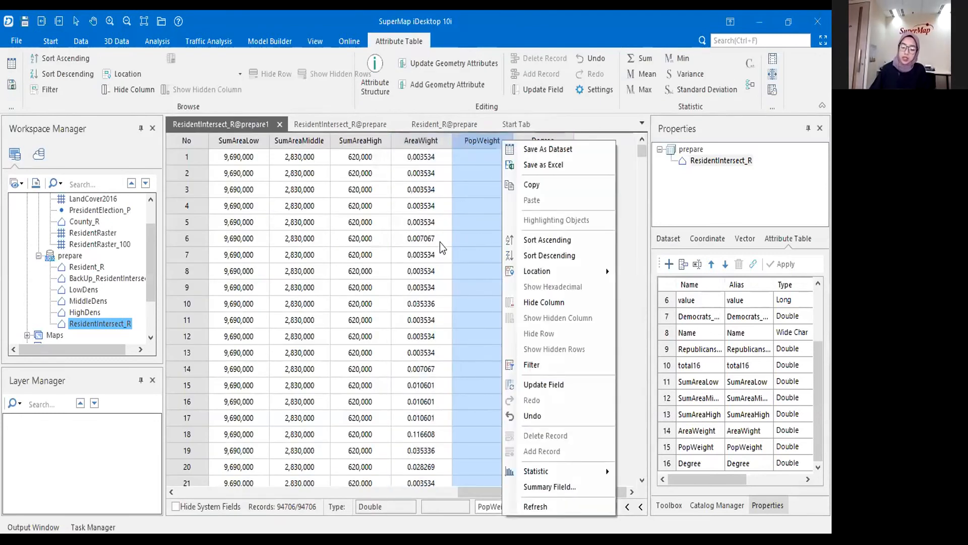
{"action": "left_click", "coordinate": [547, 384]}
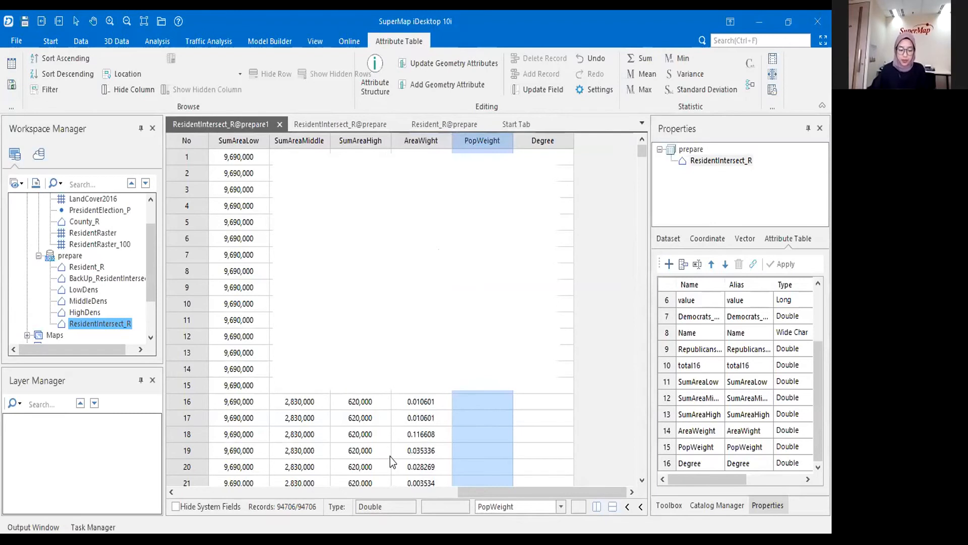
{"action": "type", "text": "0.35"}
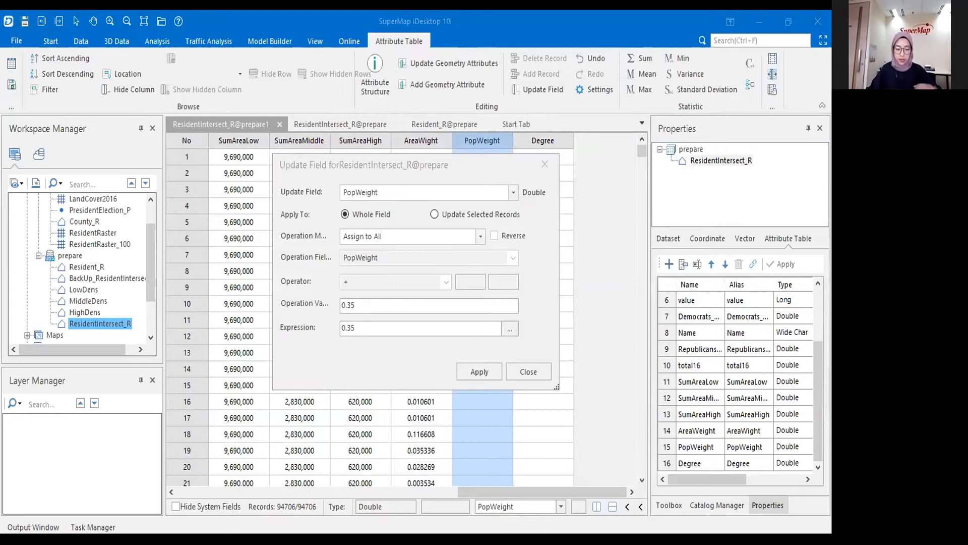
{"action": "left_click", "coordinate": [480, 372]}
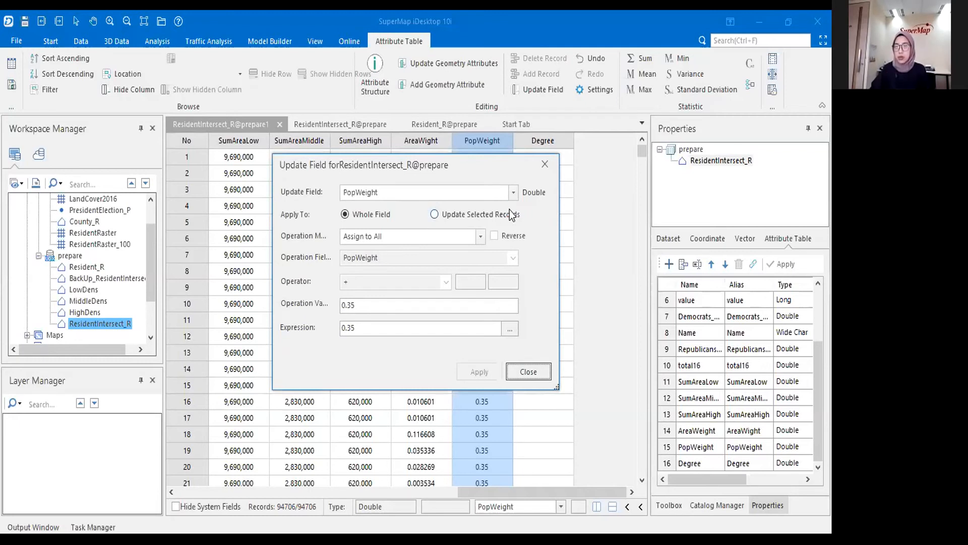
{"action": "left_click", "coordinate": [528, 370]}
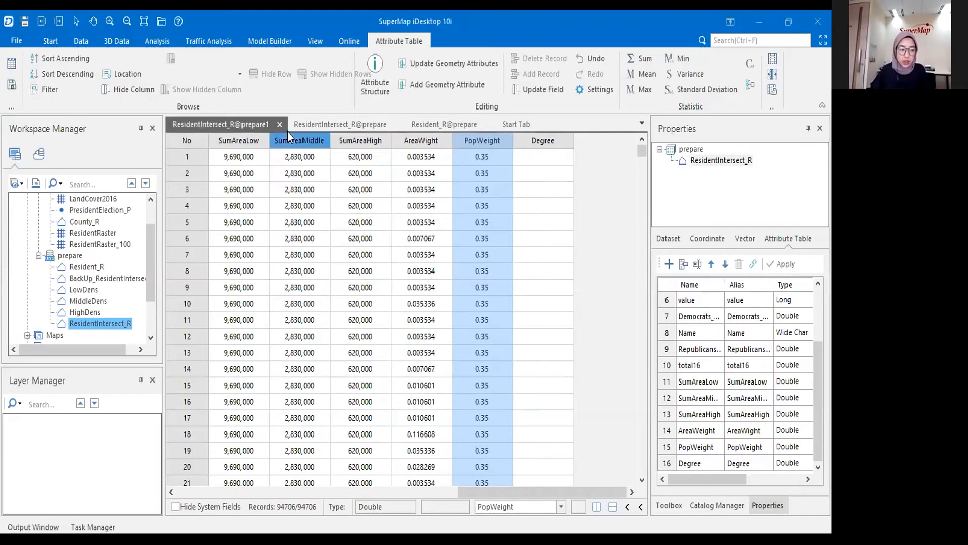
Step: Close the middle-density result table and query ResidentIntersect_R.* with the condition ResidentIntersect_R.value = 24
{"action": "left_click", "coordinate": [280, 124]}
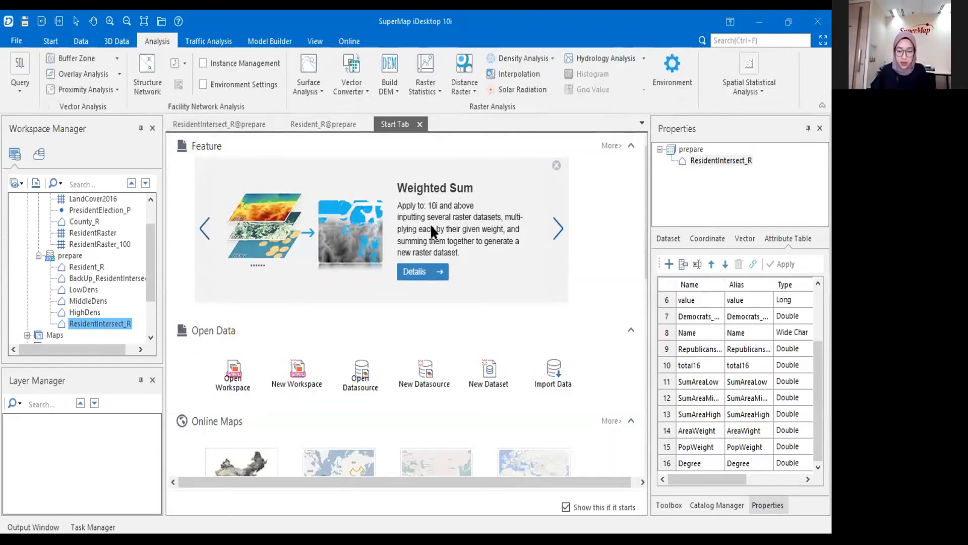
{"action": "left_click", "coordinate": [597, 446]}
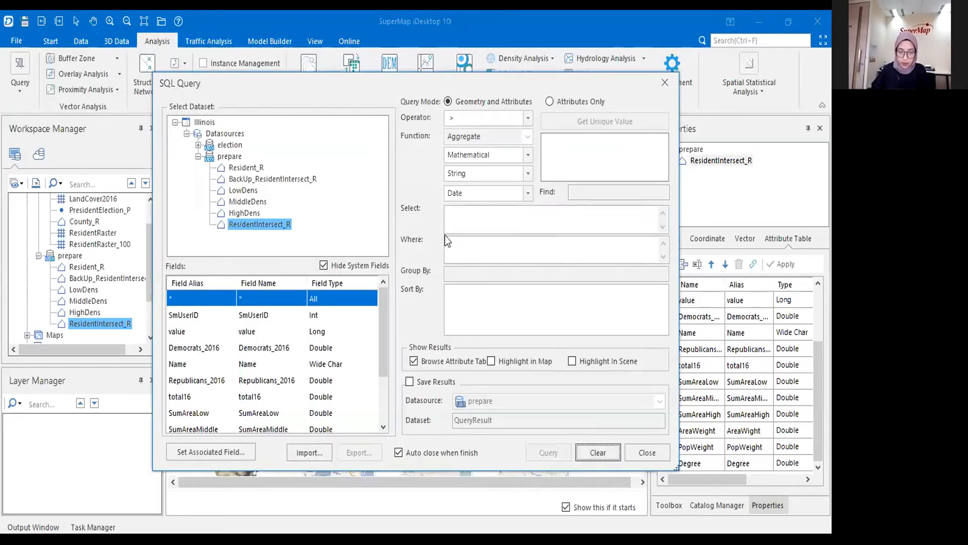
{"action": "left_click", "coordinate": [459, 250]}
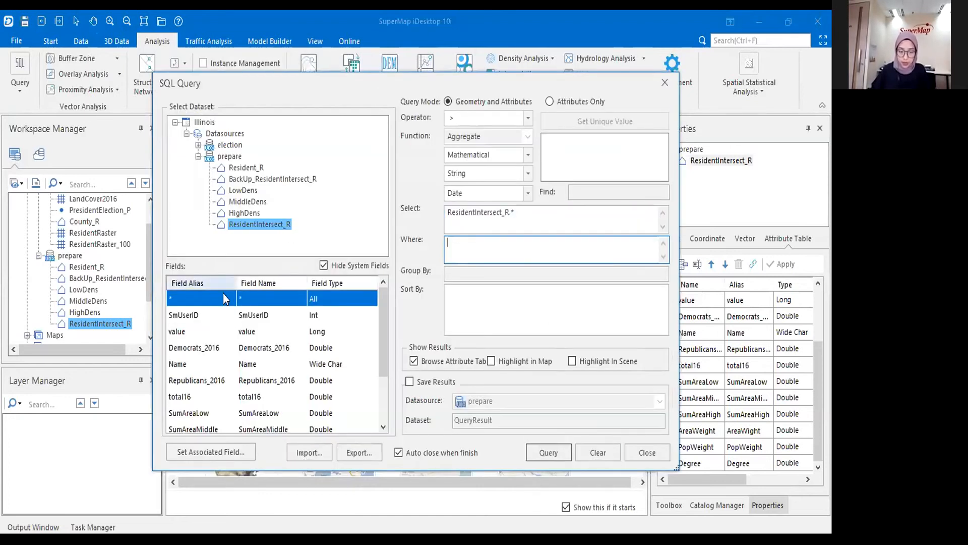
{"action": "double_click", "coordinate": [200, 334]}
{"action": "type", "text": "= 24"}
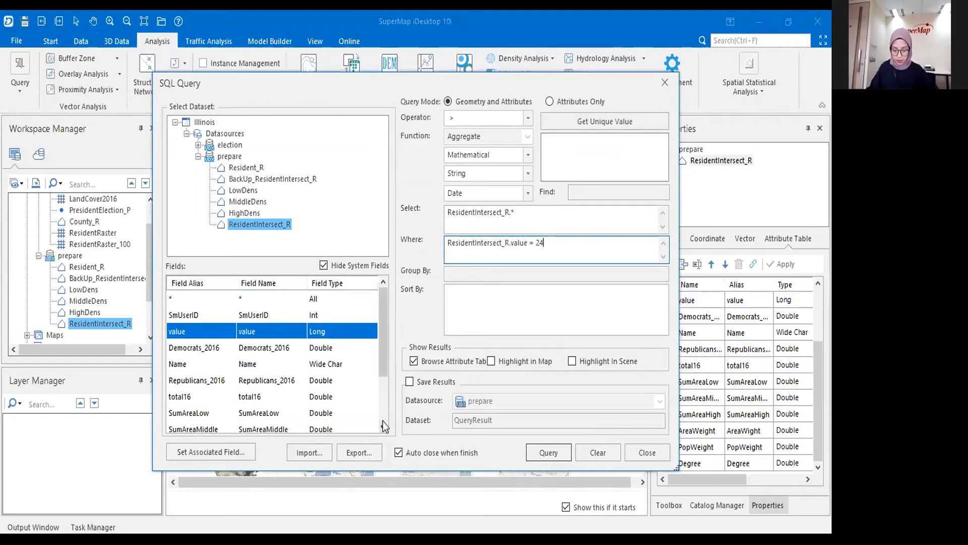
{"action": "left_click", "coordinate": [548, 454]}
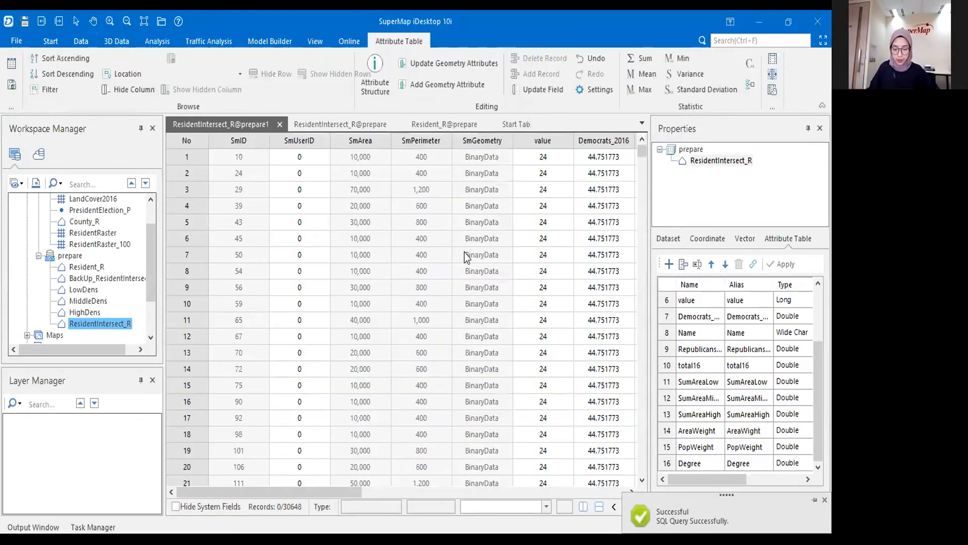
Step: Fill the whole AreaWeight field of the high-density query result with SmArea divided by SumAreaHigh using the Double-Field mode
{"action": "left_click_drag", "start_coordinate": [304, 492], "coordinate": [371, 493]}
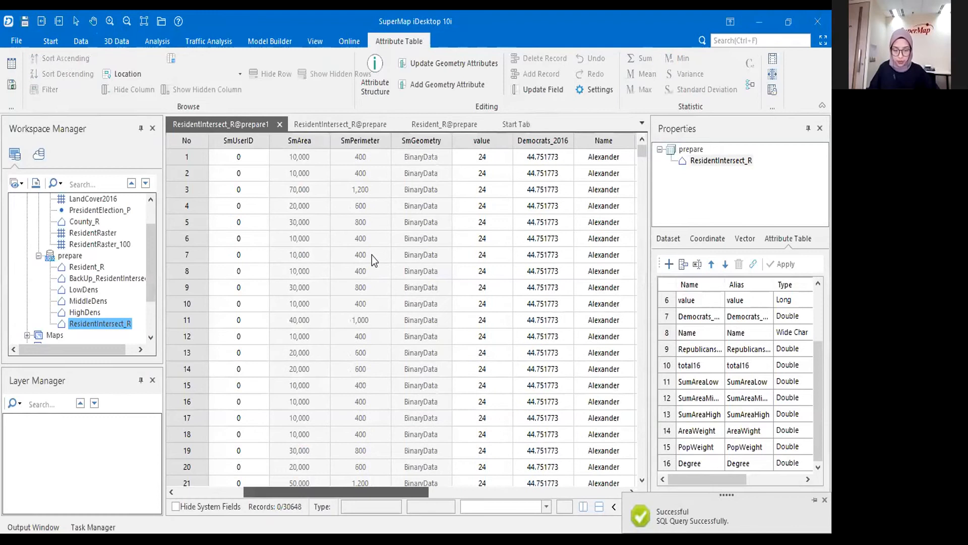
{"action": "scroll", "coordinate": [376, 267], "scroll_direction": "right", "scroll_amount": 4}
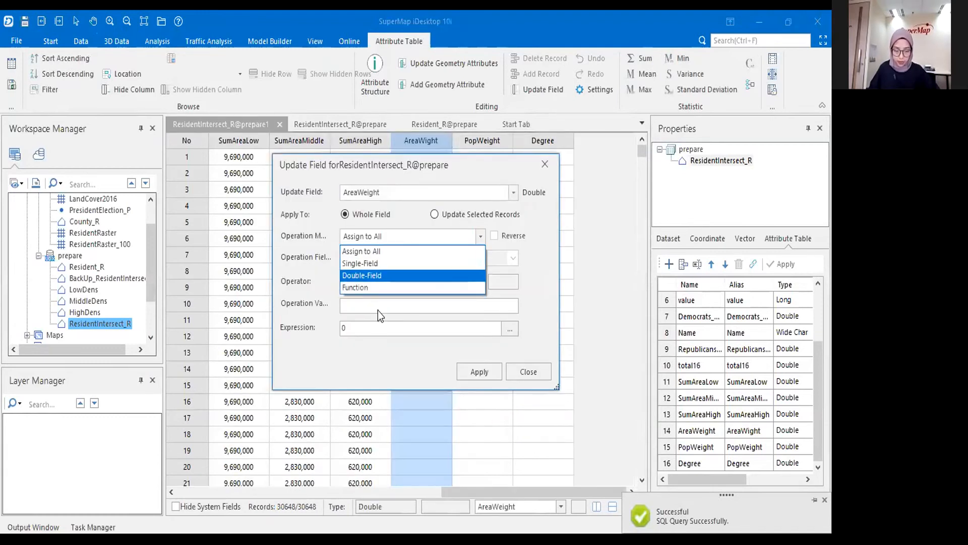
{"action": "left_click", "coordinate": [363, 276]}
{"action": "left_click", "coordinate": [513, 258]}
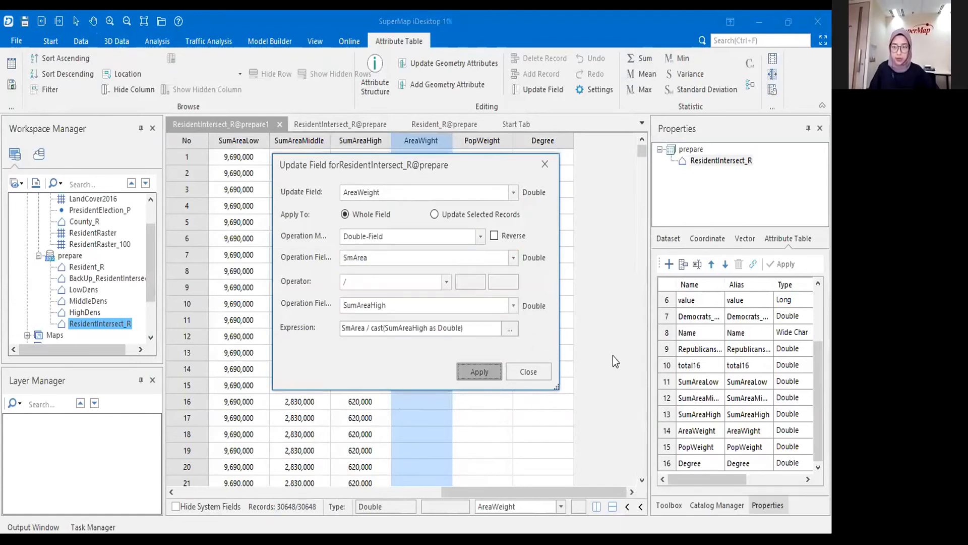
Step: Assign the value 0.50 to the whole PopWeight field of the high-density records and close their result table
{"action": "left_click", "coordinate": [471, 141]}
{"action": "right_click", "coordinate": [471, 140]}
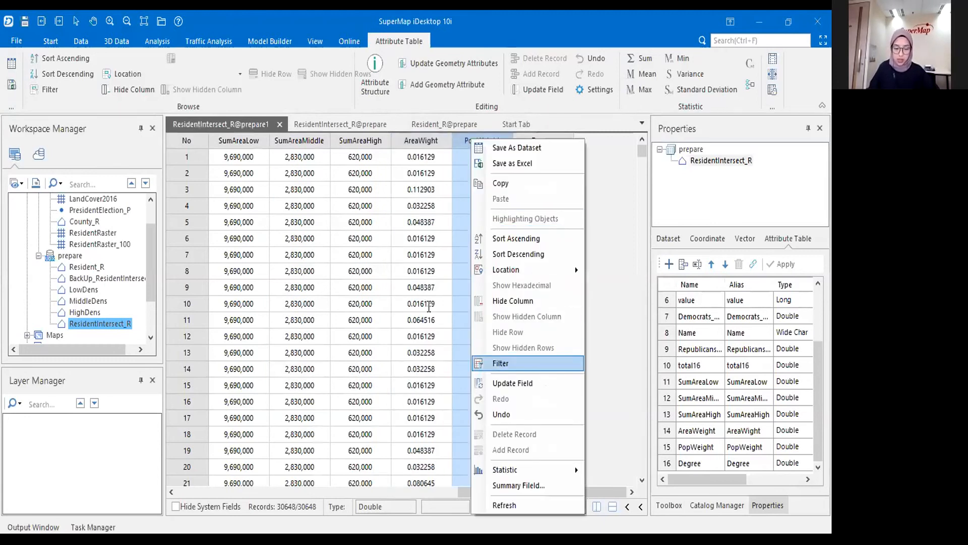
{"action": "key", "text": "Down"}
{"action": "key", "text": "Return"}
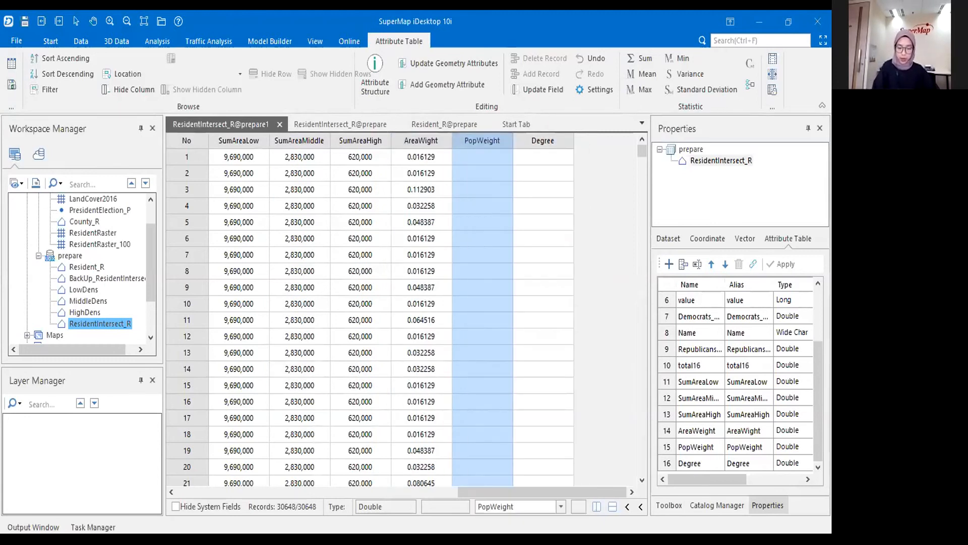
{"action": "type", "text": "0.50"}
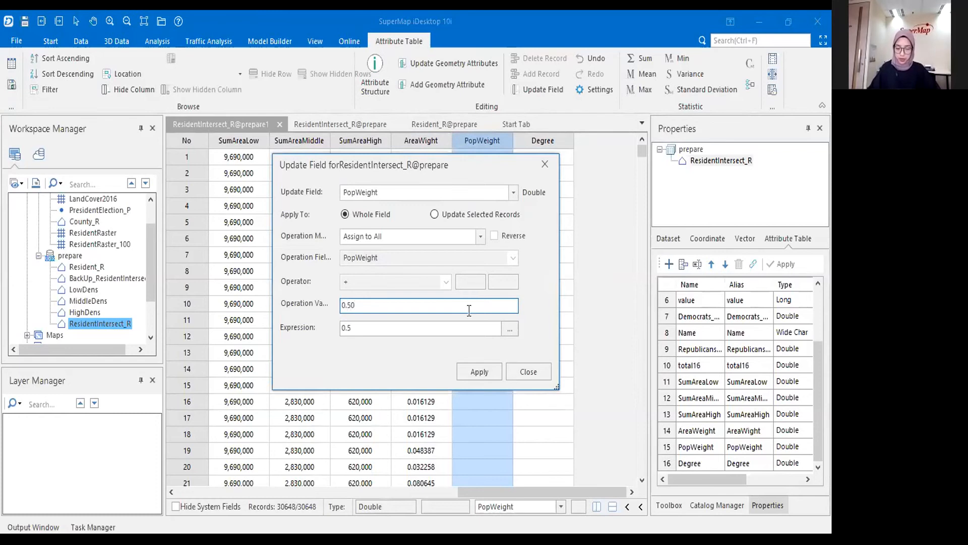
{"action": "left_click", "coordinate": [487, 370]}
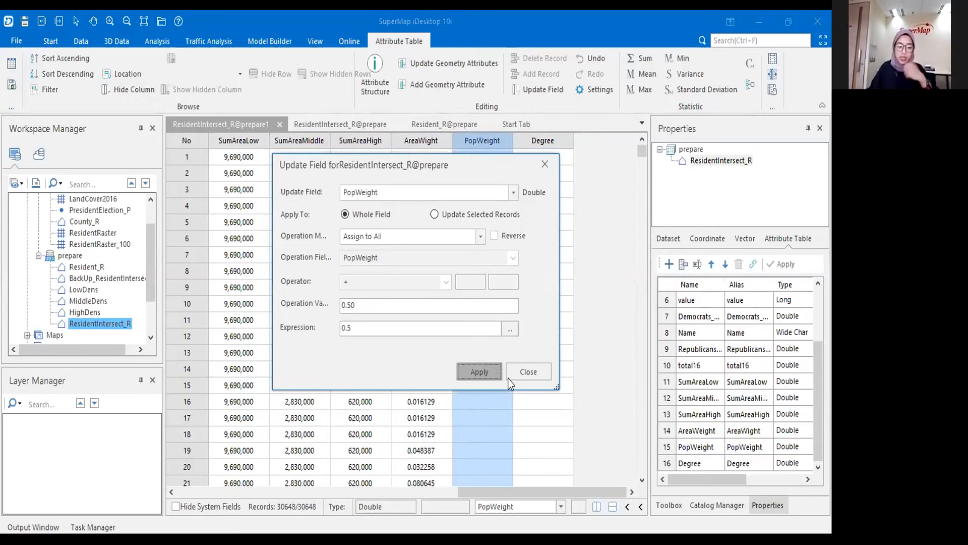
{"action": "left_click", "coordinate": [545, 163]}
{"action": "left_click", "coordinate": [279, 124]}
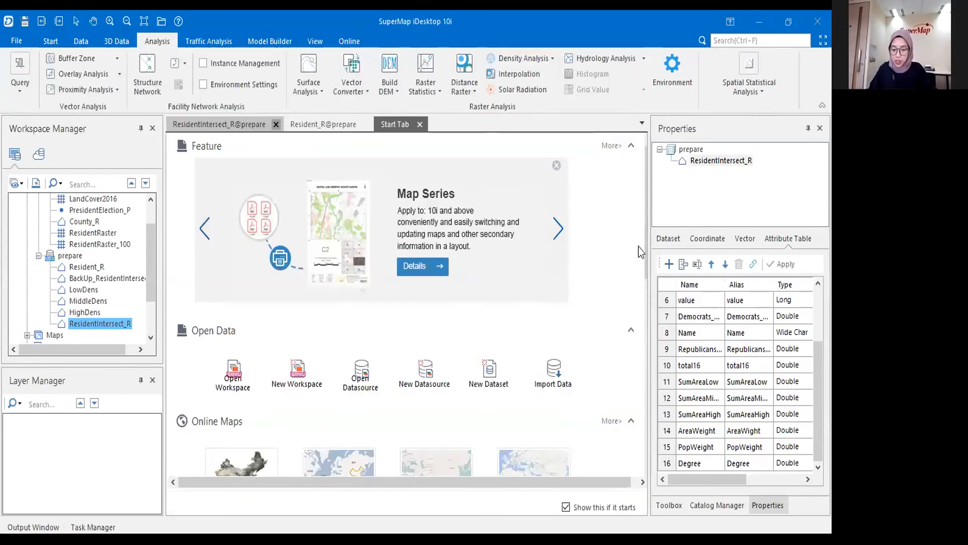
Step: Open a field update for the Degree column of the ResidentIntersect_R table and set its operation mode to Function
{"action": "left_click", "coordinate": [237, 124]}
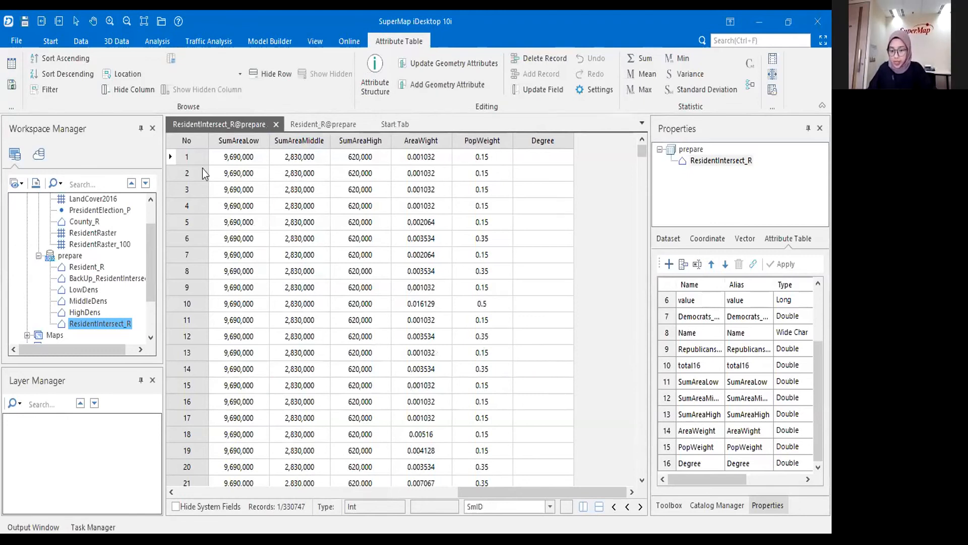
{"action": "right_click", "coordinate": [539, 146]}
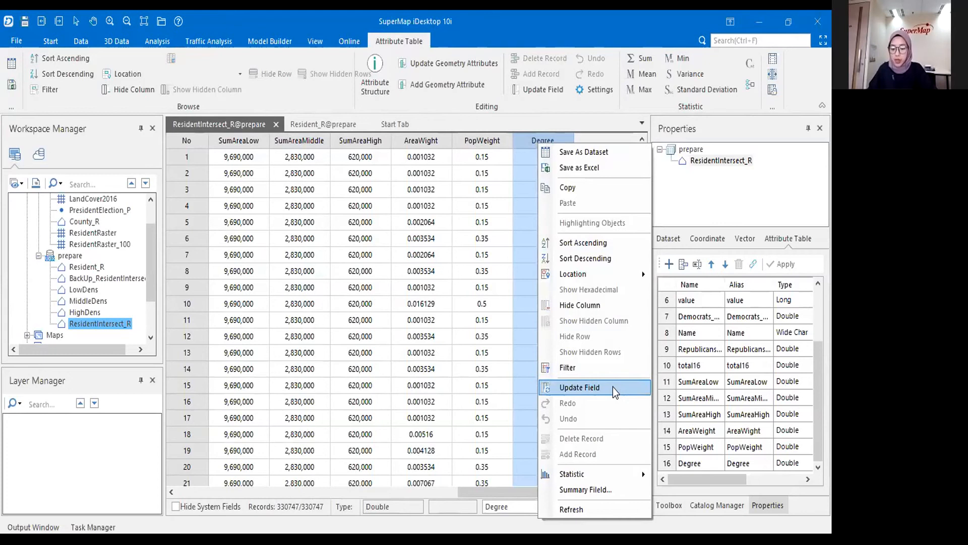
{"action": "left_click", "coordinate": [613, 388]}
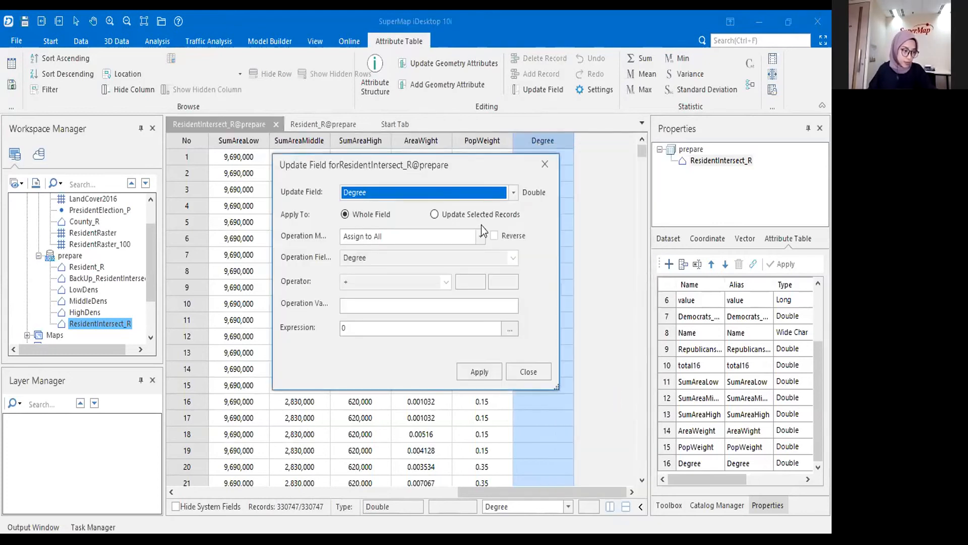
{"action": "left_click", "coordinate": [432, 243]}
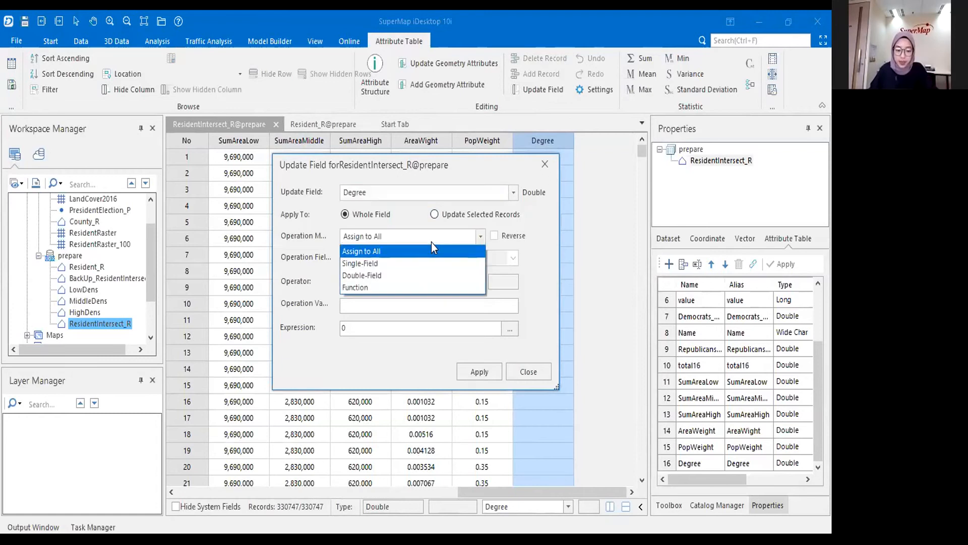
{"action": "left_click", "coordinate": [415, 291]}
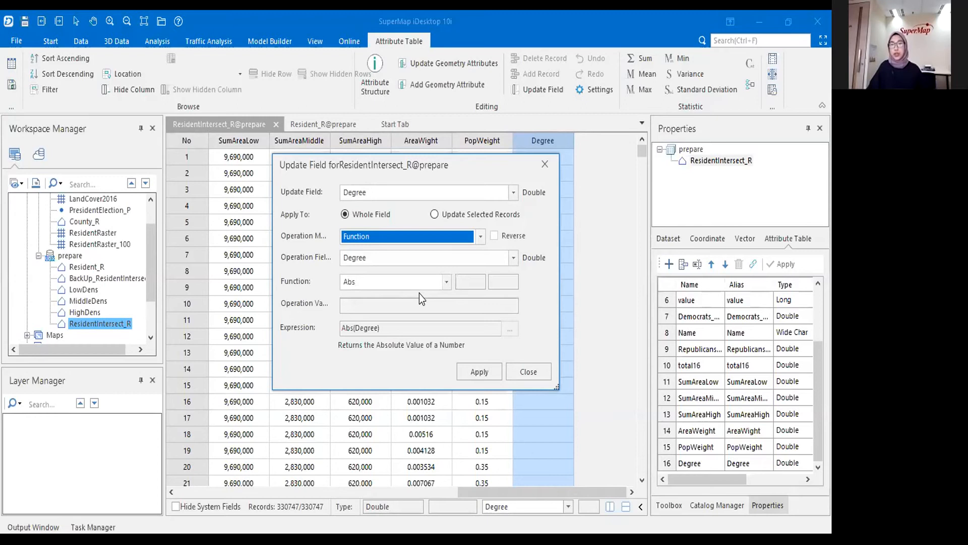
{"action": "left_click", "coordinate": [431, 232]}
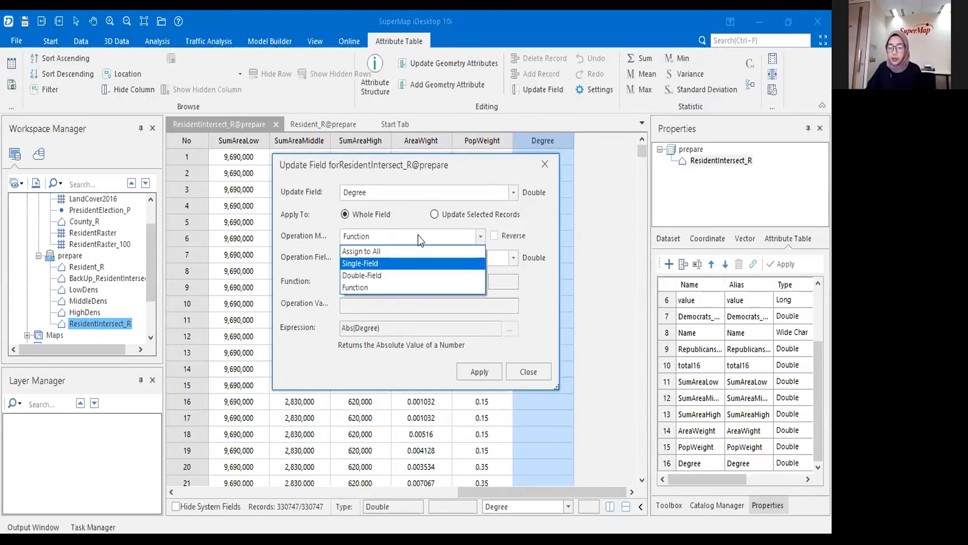
{"action": "left_click", "coordinate": [431, 219]}
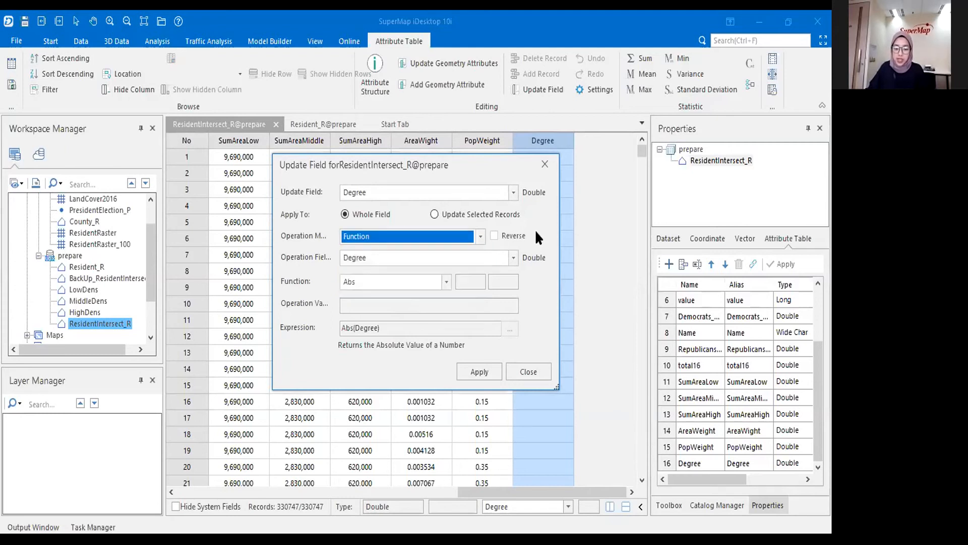
Step: Keep Degree as the operation field, choose the More function and clear the default Abs(Degree) expression
{"action": "left_click", "coordinate": [491, 259]}
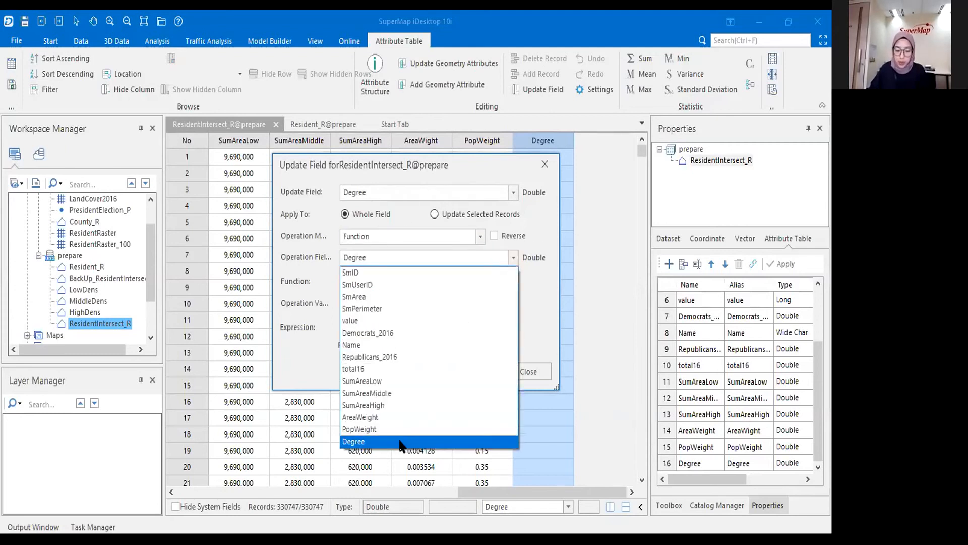
{"action": "left_click", "coordinate": [558, 291]}
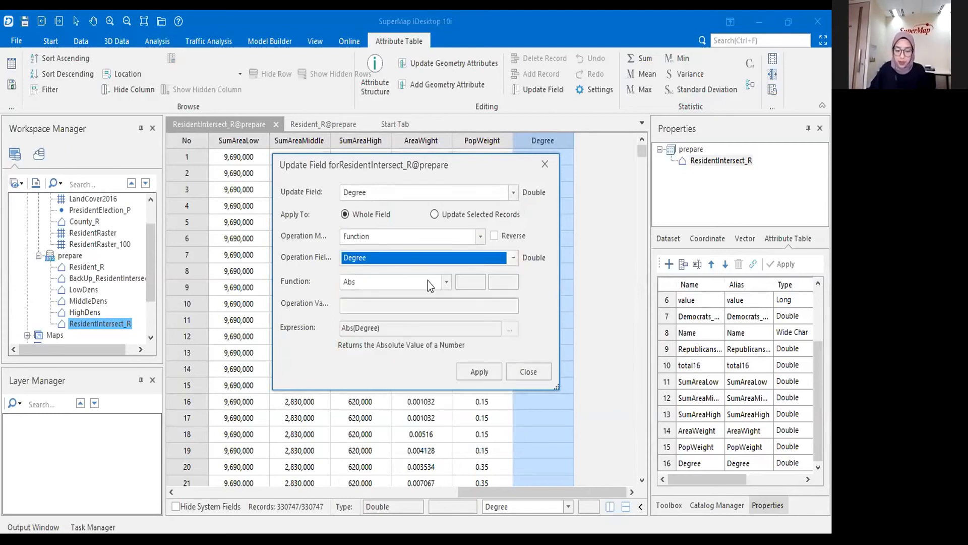
{"action": "left_click", "coordinate": [444, 282]}
{"action": "left_click", "coordinate": [402, 453]}
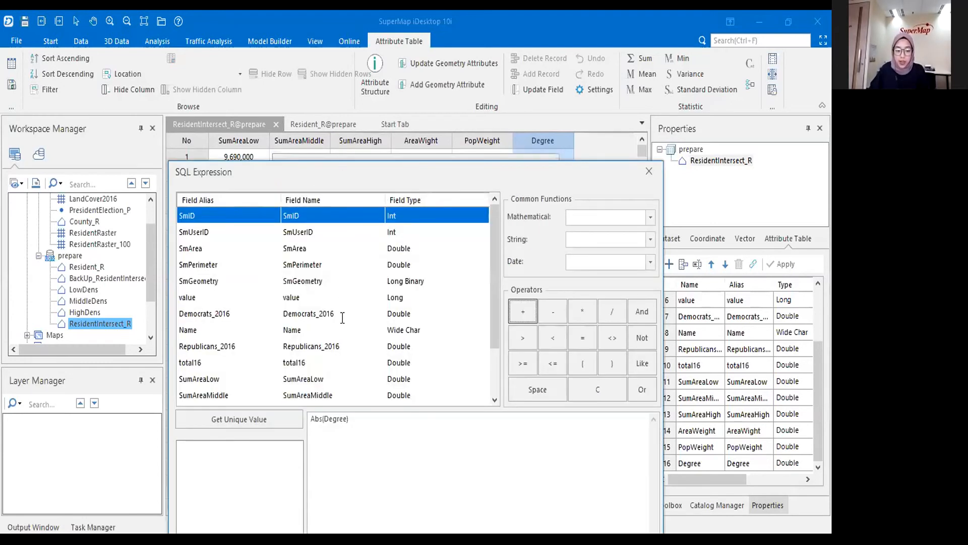
{"action": "left_click_drag", "start_coordinate": [333, 289], "coordinate": [203, 281]}
{"action": "key", "text": "BackSpace"}
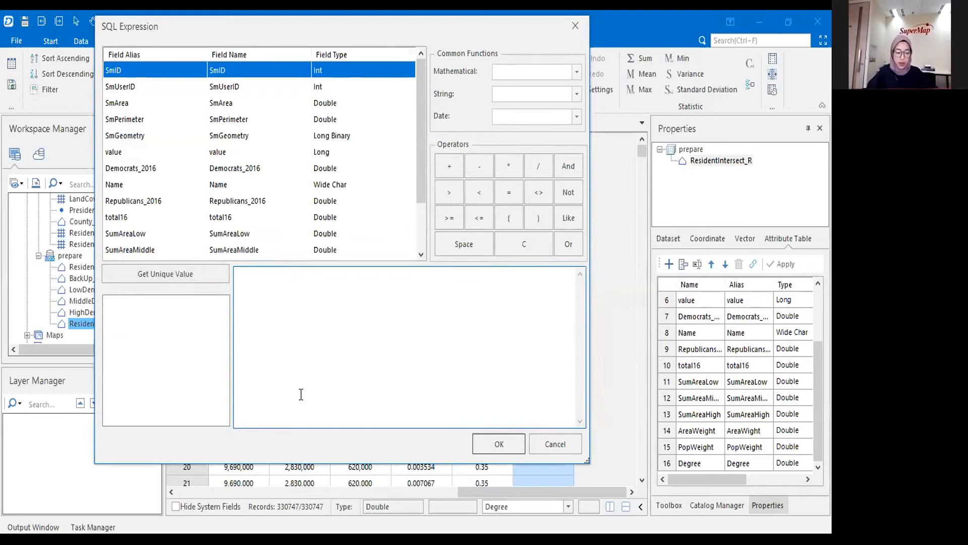
Step: Check the Degree of Vote formula on the PowerPoint slide, and return to the SQL expression in SuperMap iDesktop
{"action": "key", "text": "alt+Tab"}
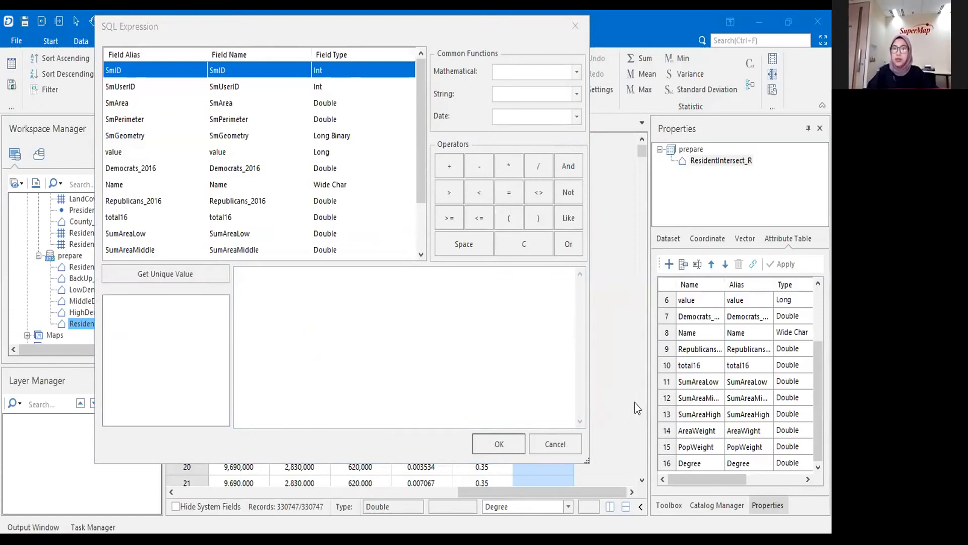
{"action": "key", "text": "alt+Tab"}
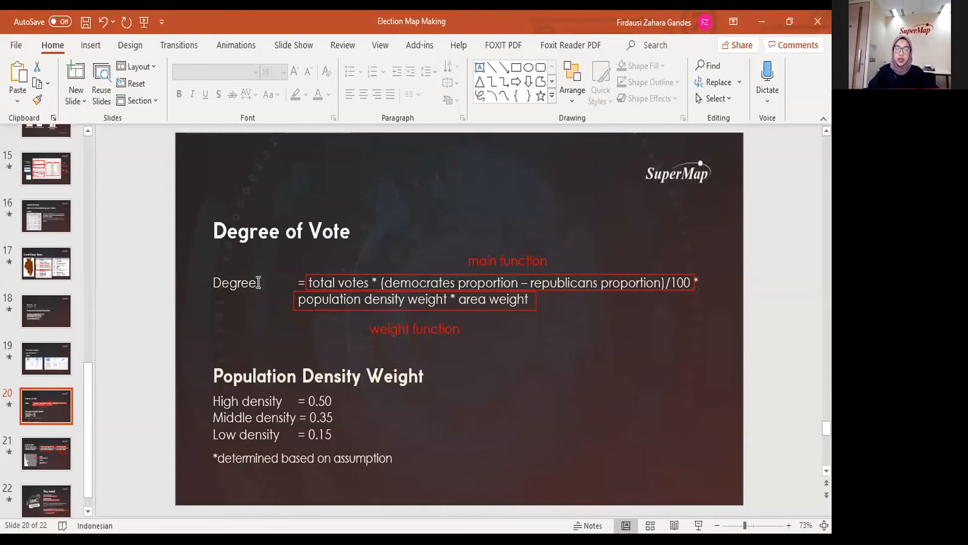
{"action": "left_click", "coordinate": [216, 281]}
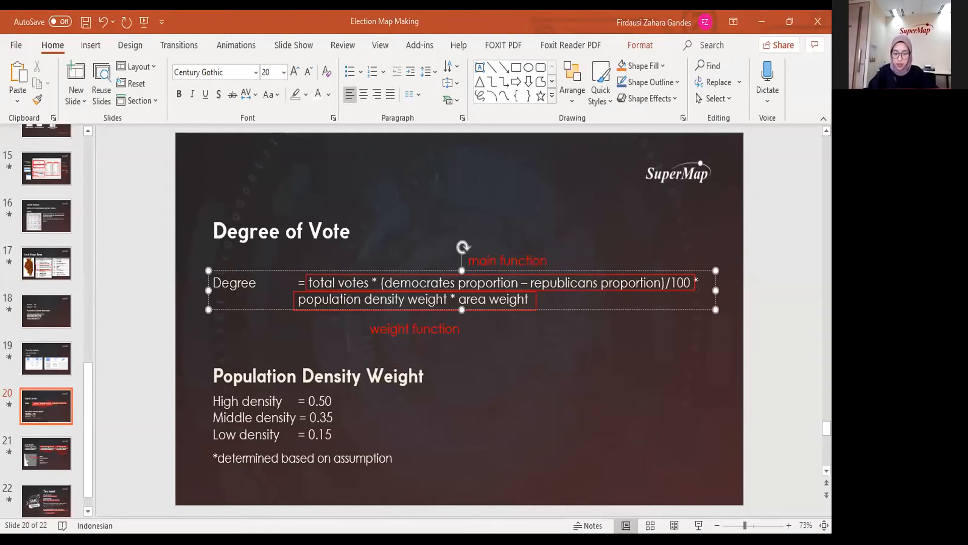
{"action": "key", "text": "alt+Tab"}
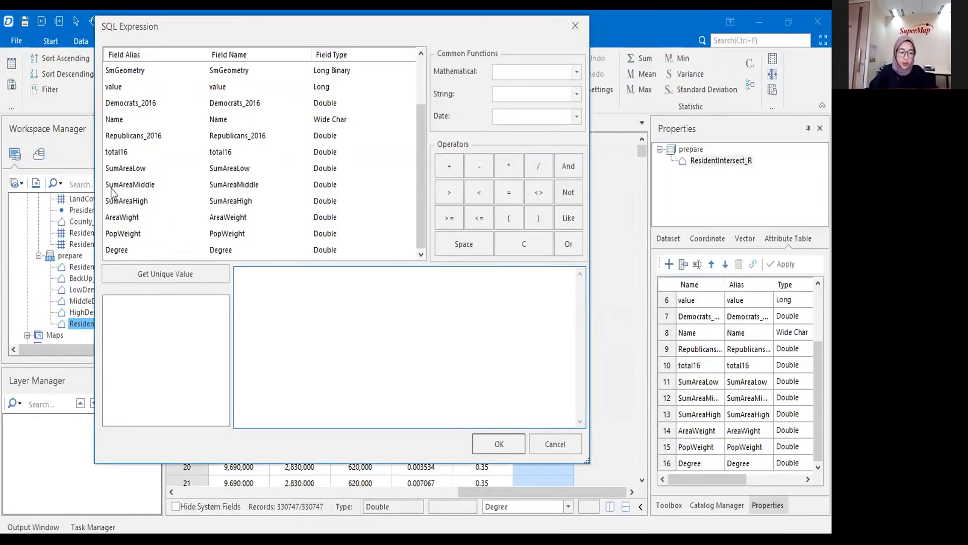
Step: Build the main part of the Degree expression as total16 *(Democrats_2016 - Republicans_2016)/100
{"action": "double_click", "coordinate": [116, 152]}
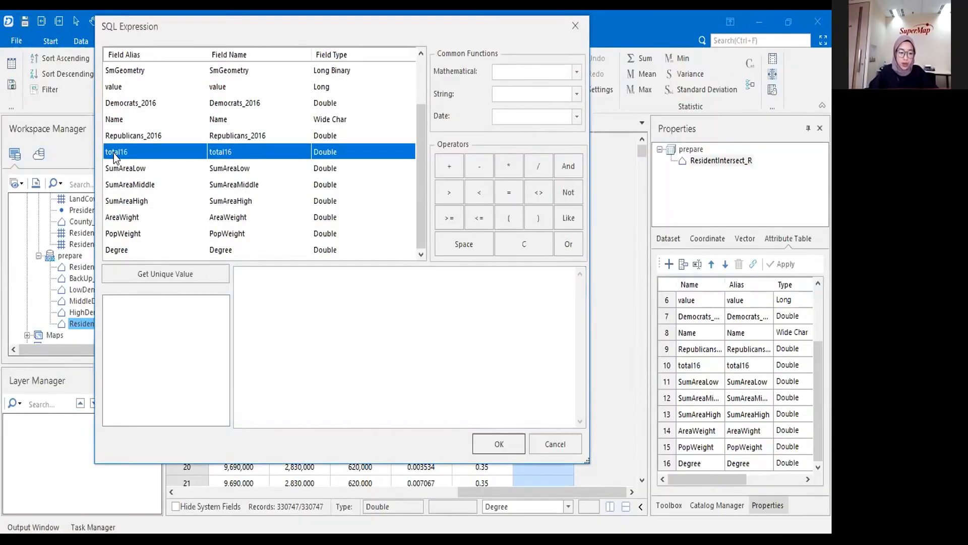
{"action": "left_click", "coordinate": [508, 169]}
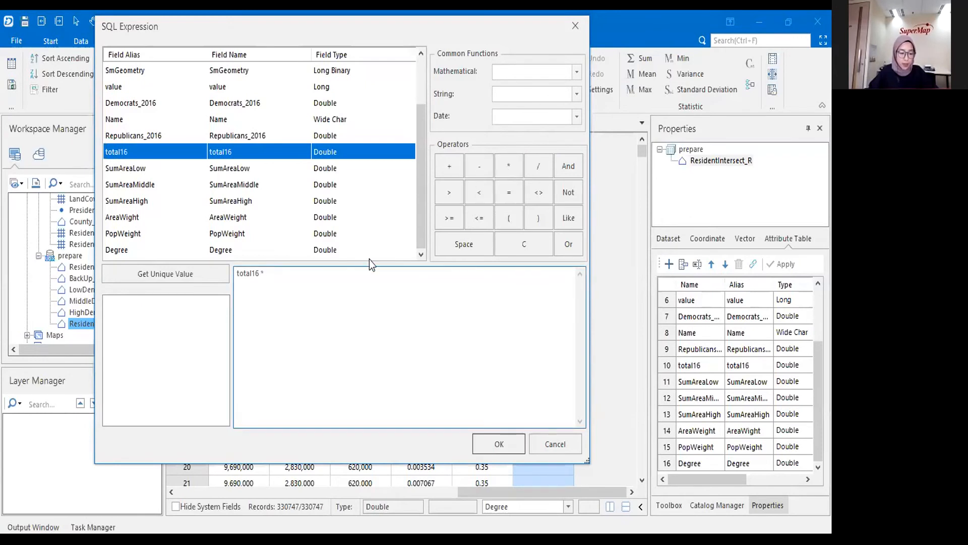
{"action": "type", "text": "("}
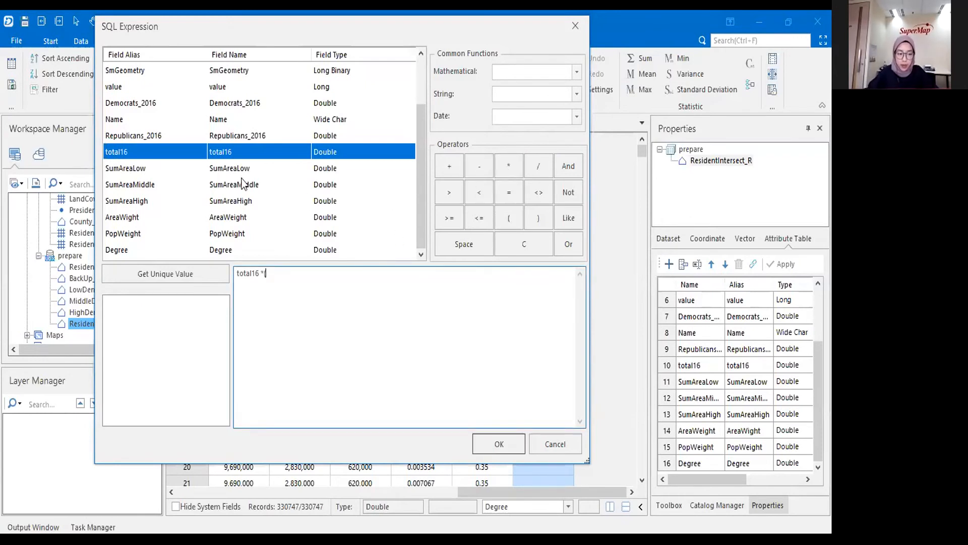
{"action": "scroll", "coordinate": [242, 183], "scroll_direction": "up", "scroll_amount": 1}
{"action": "double_click", "coordinate": [149, 152]}
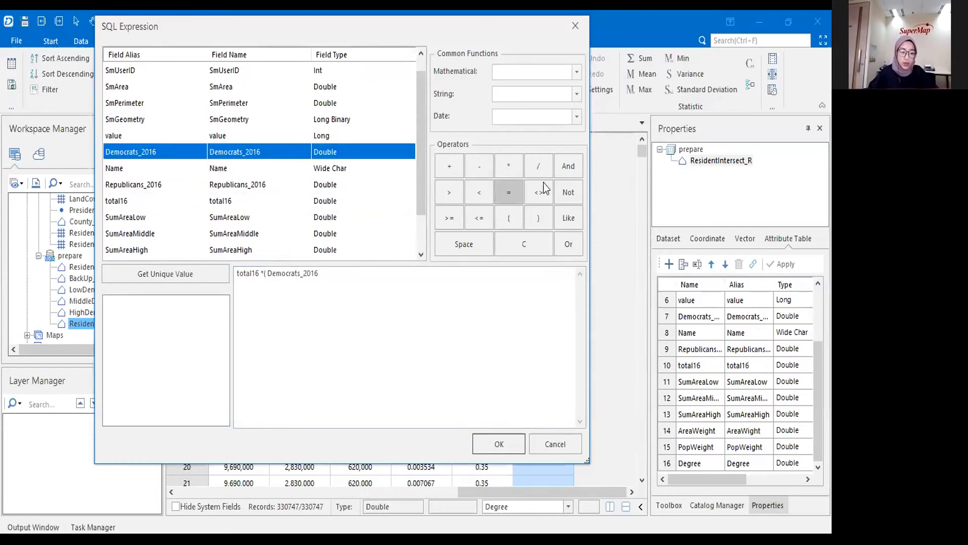
{"action": "left_click", "coordinate": [487, 168]}
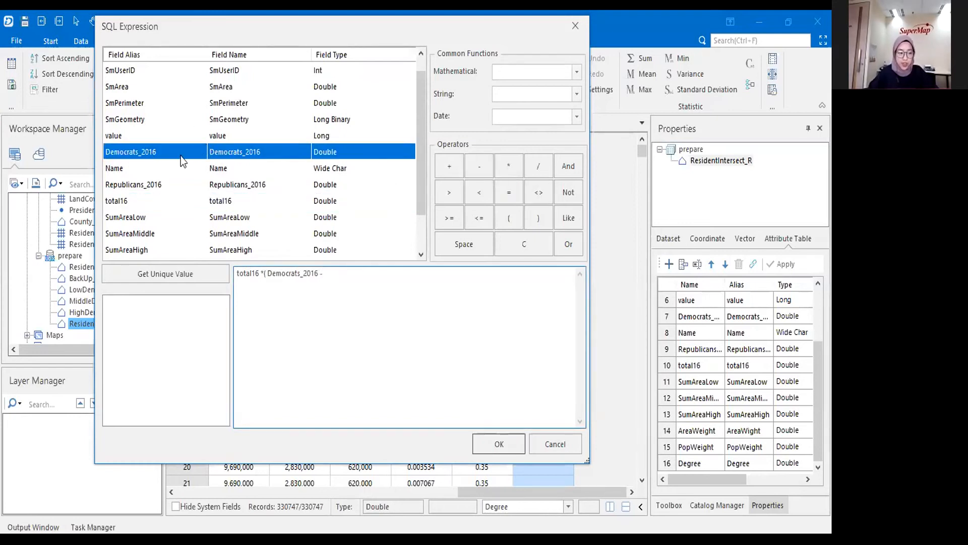
{"action": "double_click", "coordinate": [159, 184]}
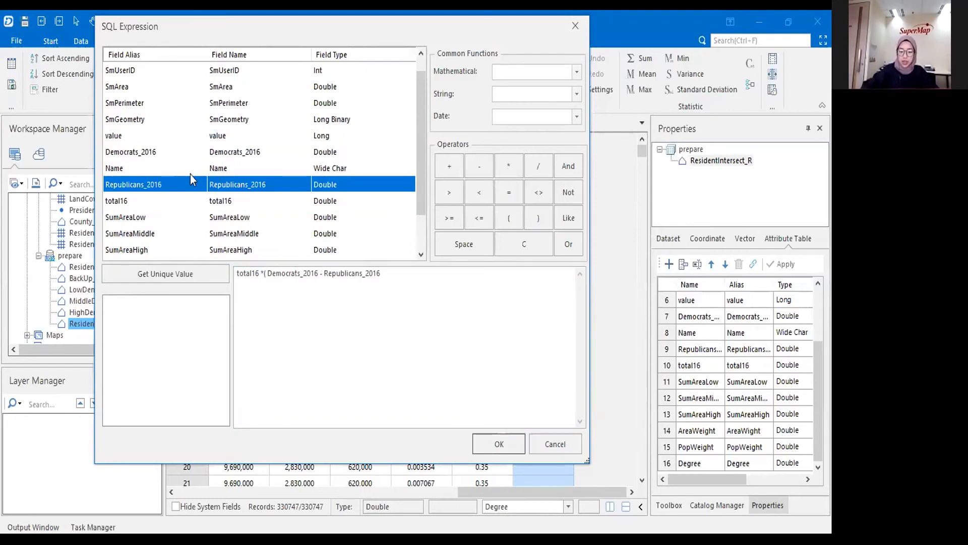
{"action": "left_click", "coordinate": [432, 297]}
{"action": "type", "text": ")"}
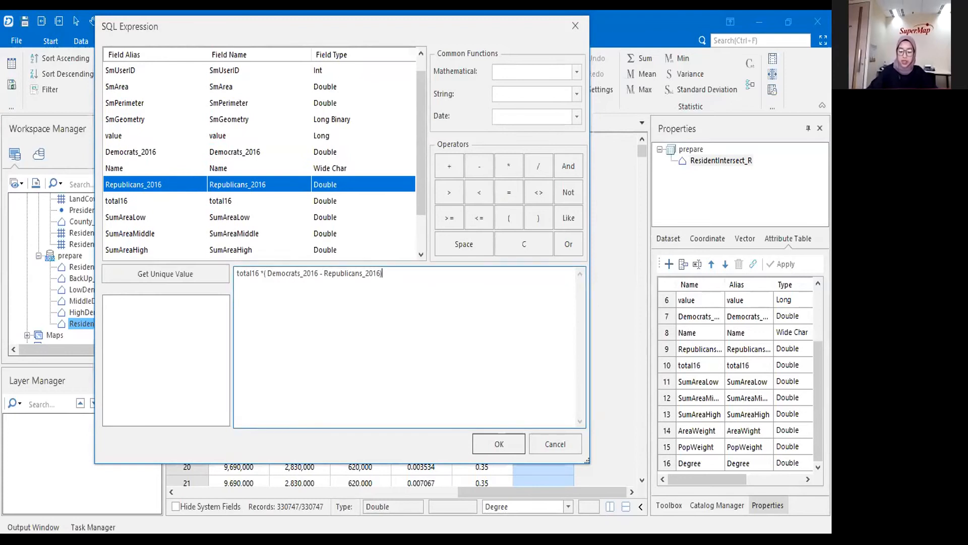
{"action": "type", "text": "/100"}
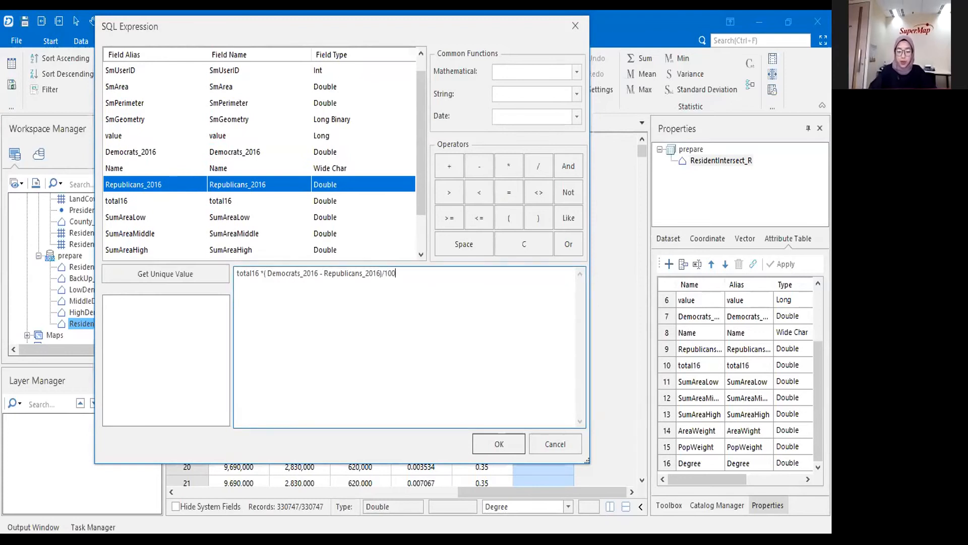
Step: Append * PopWeight * AreaWeight to the expression, apply it to the whole Degree field and close the field update
{"action": "left_click", "coordinate": [509, 165]}
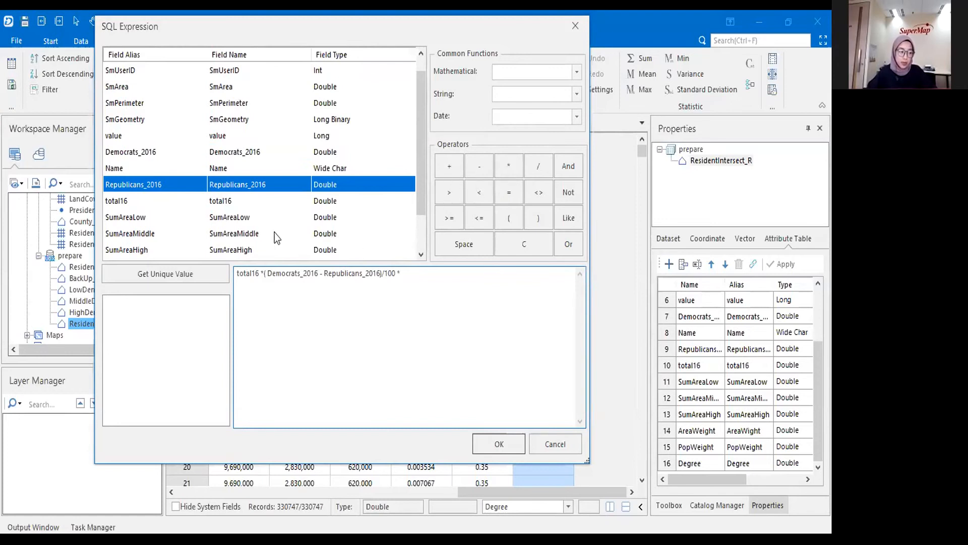
{"action": "scroll", "coordinate": [275, 232], "scroll_direction": "down", "scroll_amount": 1}
{"action": "double_click", "coordinate": [149, 233]}
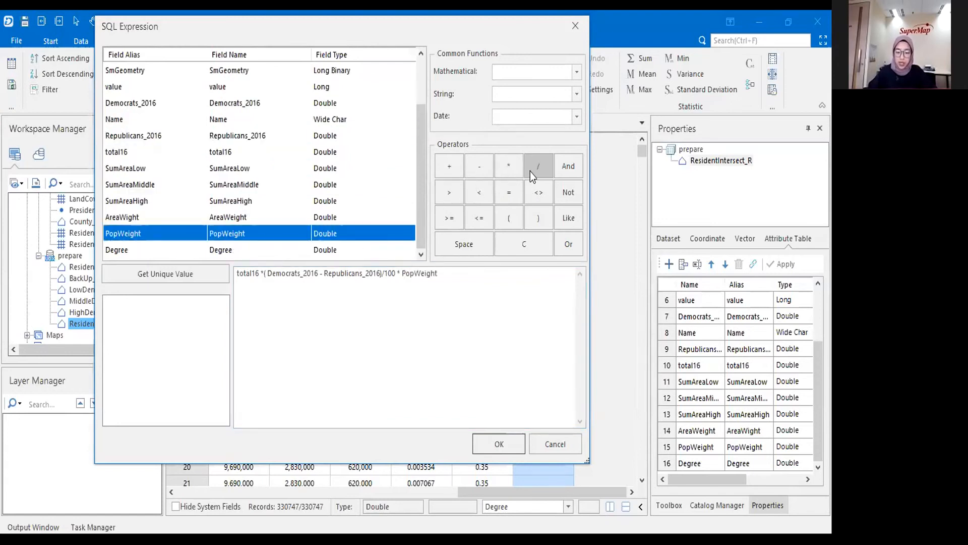
{"action": "left_click", "coordinate": [516, 171]}
{"action": "double_click", "coordinate": [168, 218]}
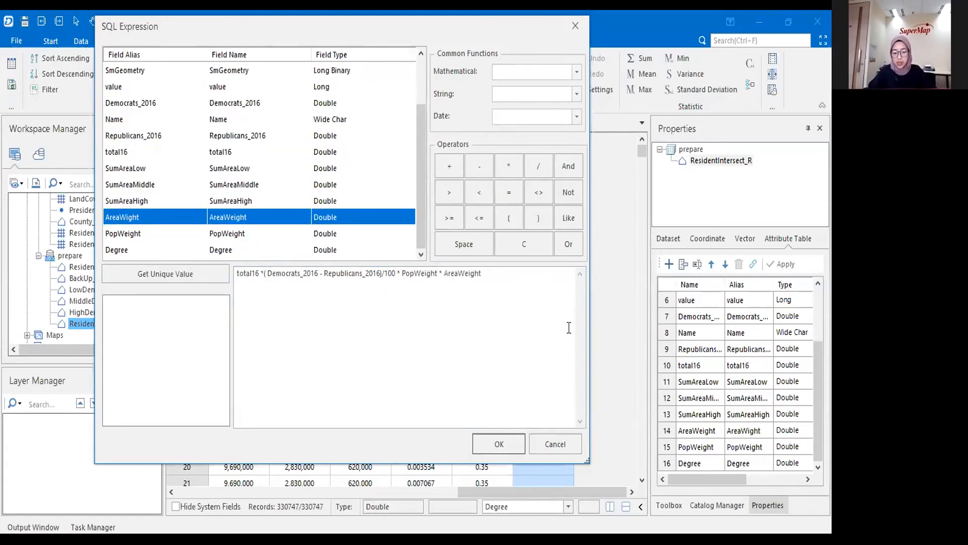
{"action": "left_click_drag", "start_coordinate": [541, 312], "coordinate": [210, 308]}
{"action": "left_click", "coordinate": [356, 304]}
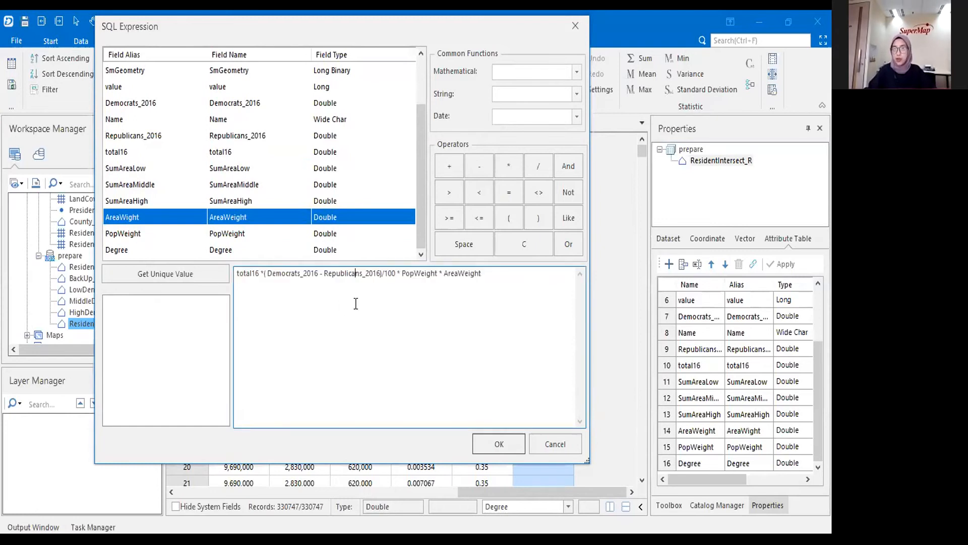
{"action": "left_click", "coordinate": [497, 445]}
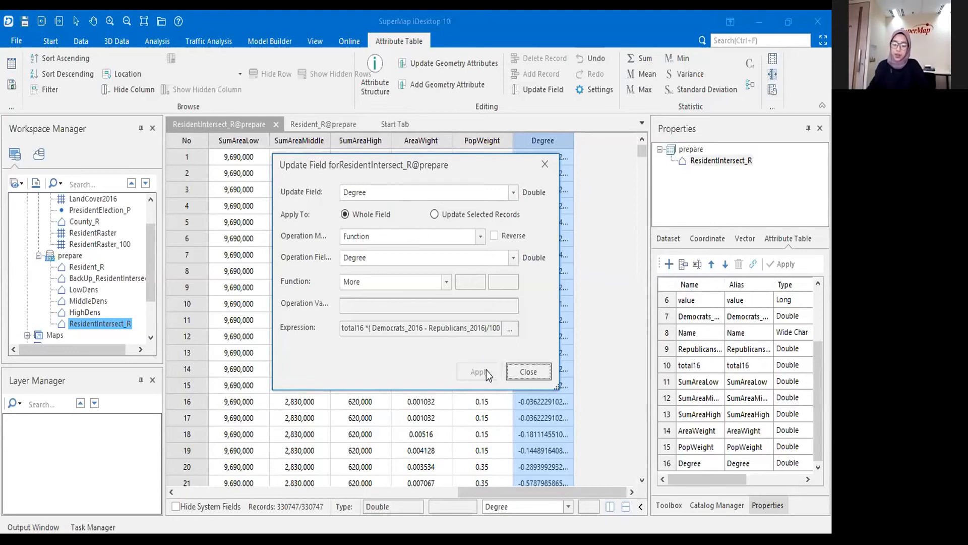
{"action": "left_click", "coordinate": [541, 371]}
Step: Review the computed Degree values through the table and compare the Republicans_2016 and Democrats_2016 columns
{"action": "left_click_drag", "start_coordinate": [640, 153], "coordinate": [631, 249]}
{"action": "left_click_drag", "start_coordinate": [624, 409], "coordinate": [622, 356]}
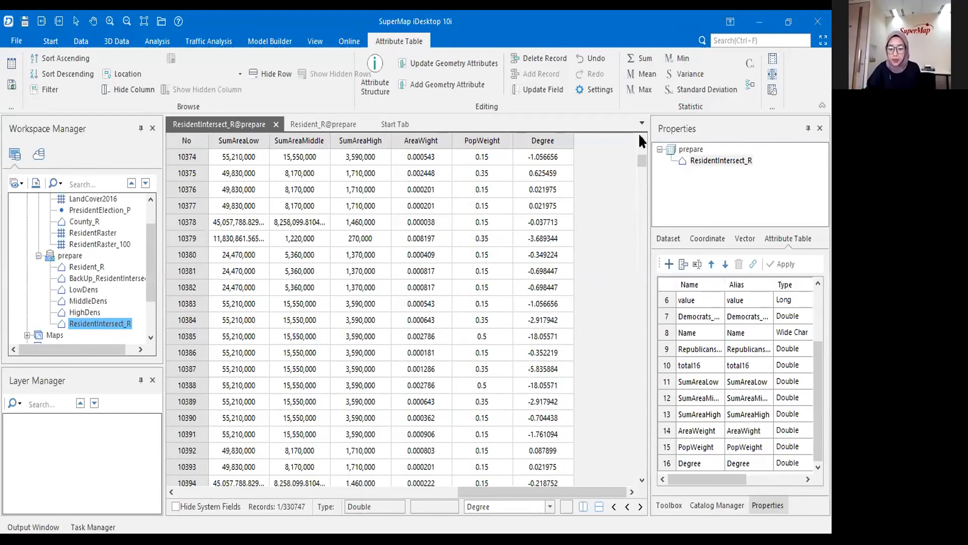
{"action": "left_click_drag", "start_coordinate": [642, 160], "coordinate": [640, 135]}
{"action": "left_click_drag", "start_coordinate": [535, 492], "coordinate": [448, 492]}
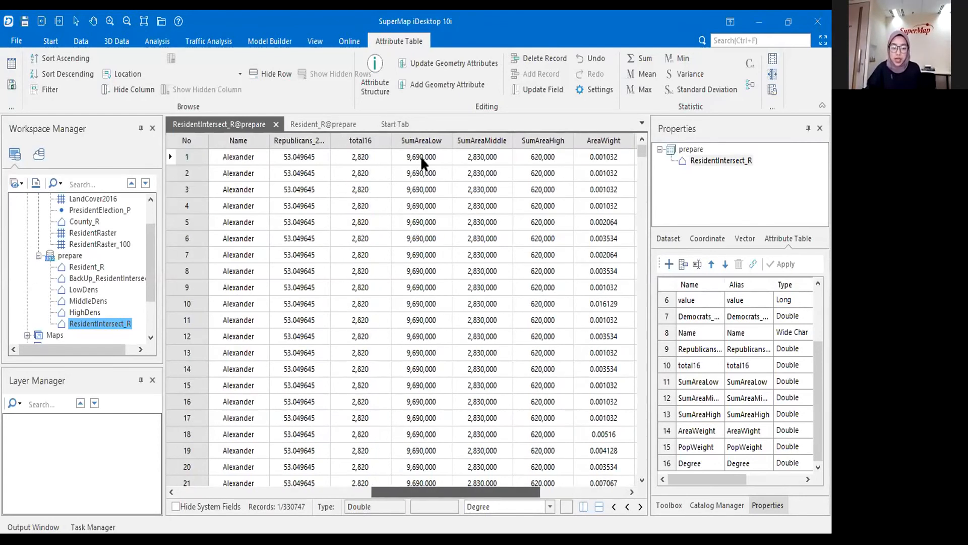
{"action": "left_click", "coordinate": [316, 141]}
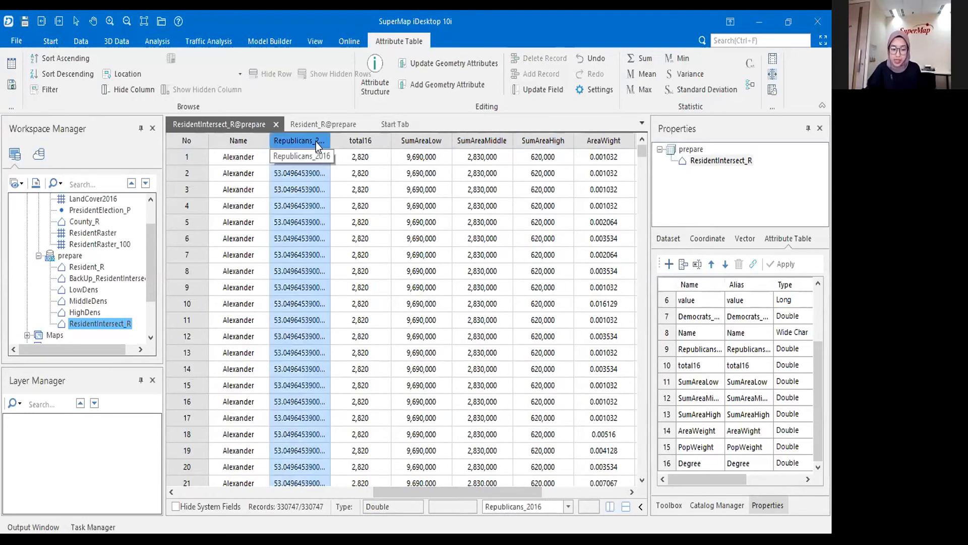
{"action": "scroll", "coordinate": [323, 227], "scroll_direction": "left", "scroll_amount": 1}
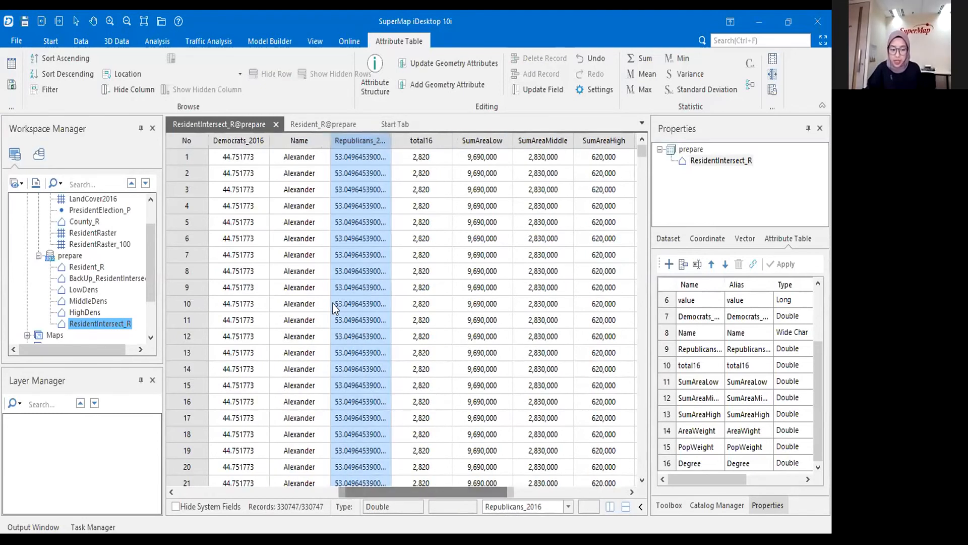
{"action": "left_click", "coordinate": [243, 143]}
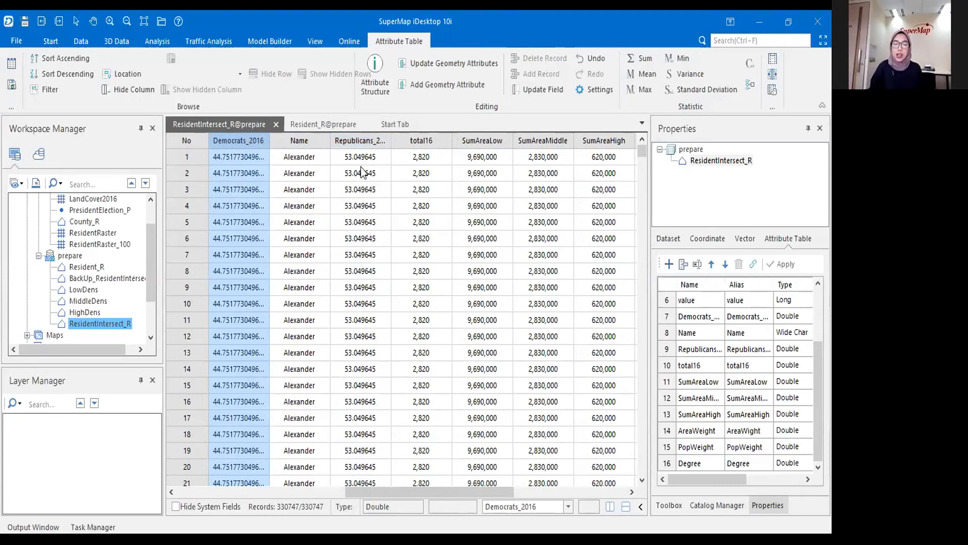
{"action": "left_click", "coordinate": [377, 157]}
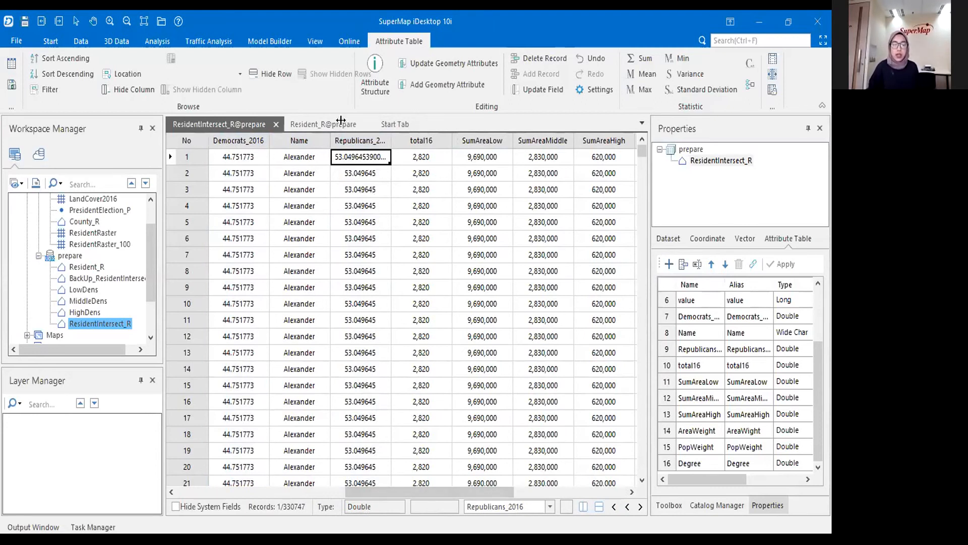
{"action": "left_click", "coordinate": [359, 142]}
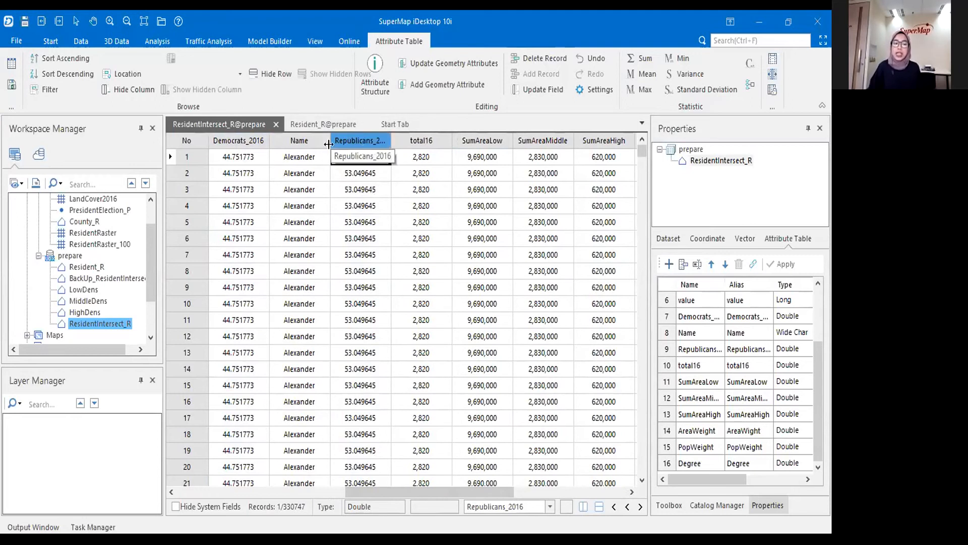
Step: Review the first record's weight and Degree values in the ResidentIntersect_R table and close the table
{"action": "left_click", "coordinate": [259, 157]}
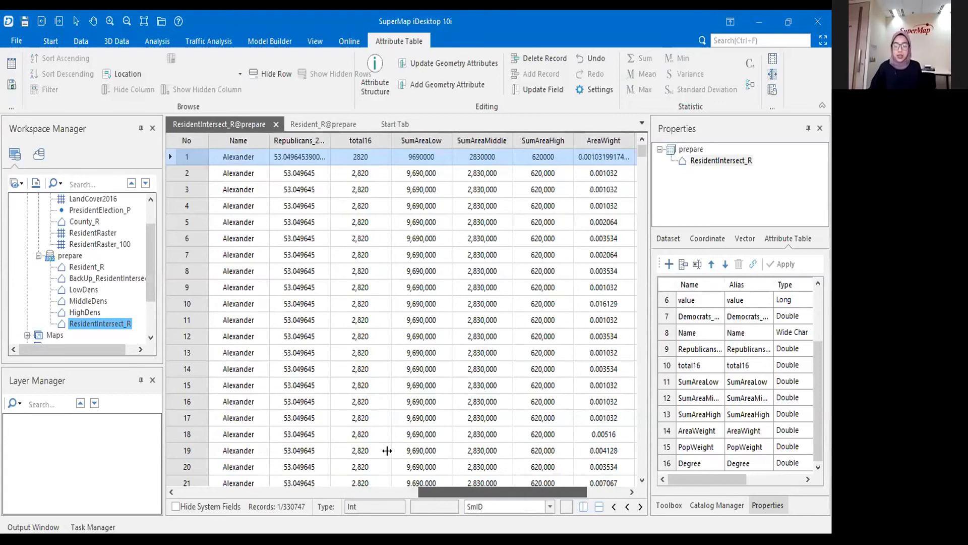
{"action": "scroll", "coordinate": [387, 450], "scroll_direction": "right", "scroll_amount": 5}
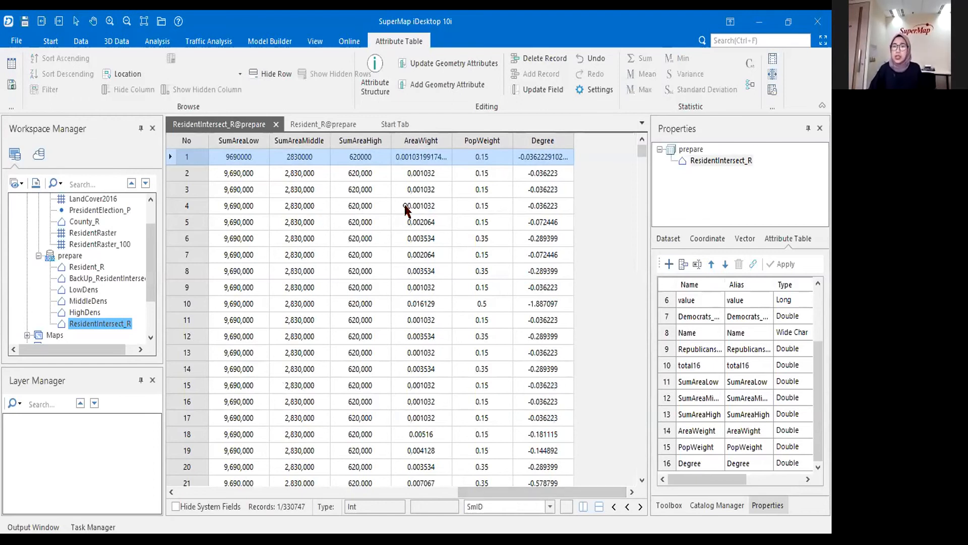
{"action": "left_click", "coordinate": [276, 124]}
Step: Add the ResidentIntersect_R dataset to the open Resident_R map above County_R and view its distribution
{"action": "left_click_drag", "start_coordinate": [125, 328], "coordinate": [292, 346]}
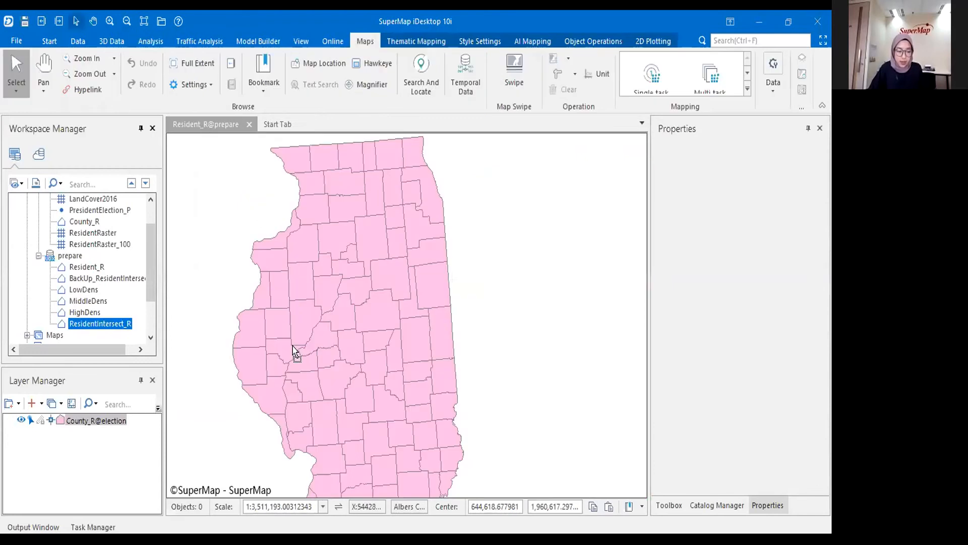
{"action": "left_click", "coordinate": [486, 316]}
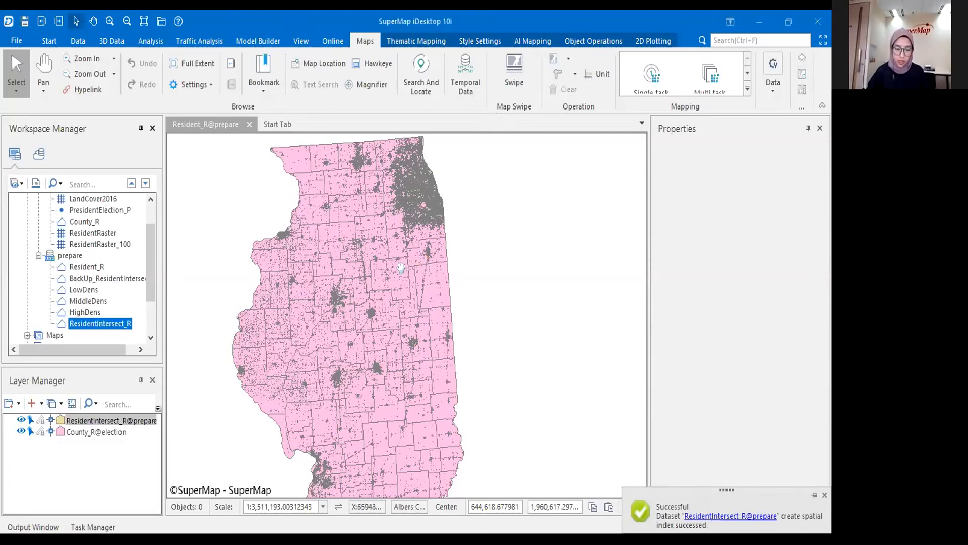
{"action": "left_click_drag", "start_coordinate": [443, 250], "coordinate": [449, 242]}
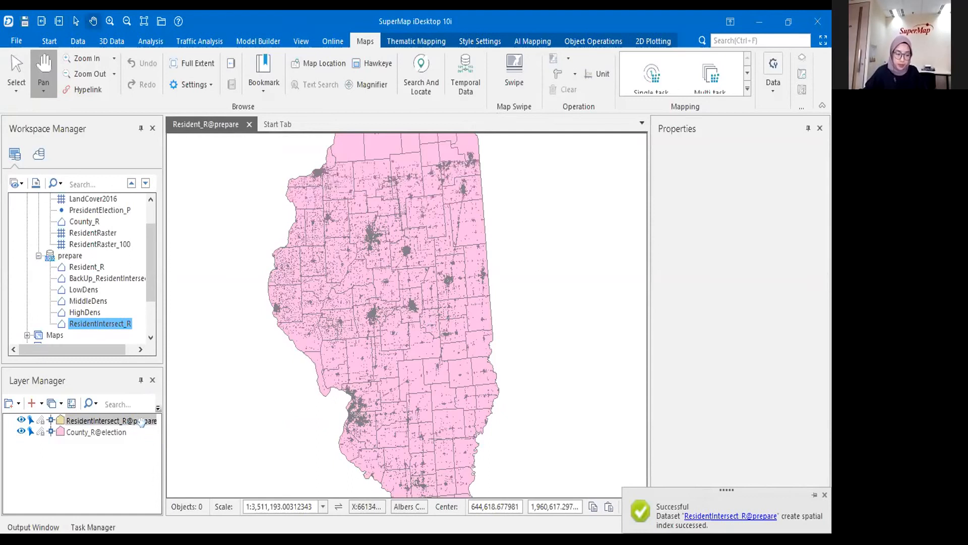
Step: Browse the attribute table of the ResidentIntersect_R dataset again
{"action": "right_click", "coordinate": [117, 338]}
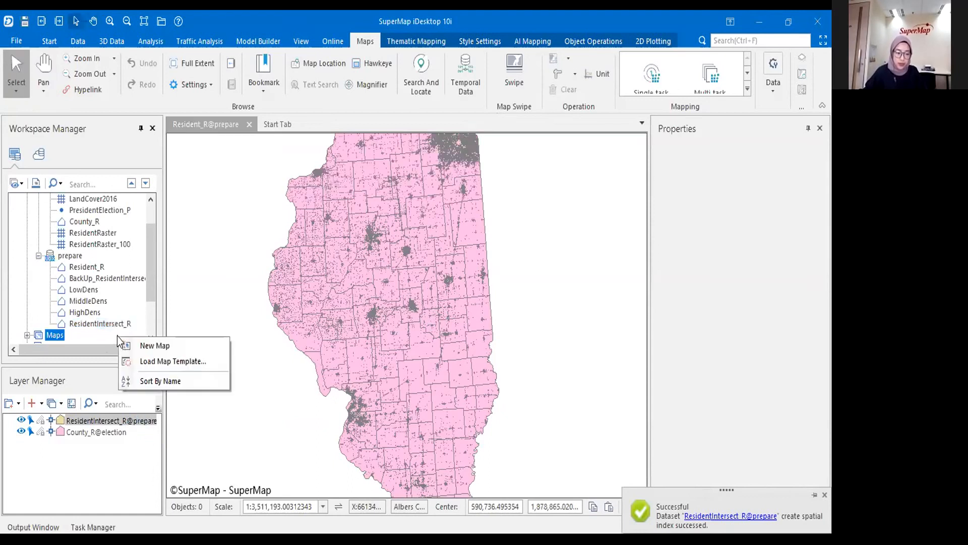
{"action": "right_click", "coordinate": [111, 321]}
{"action": "left_click", "coordinate": [271, 12]}
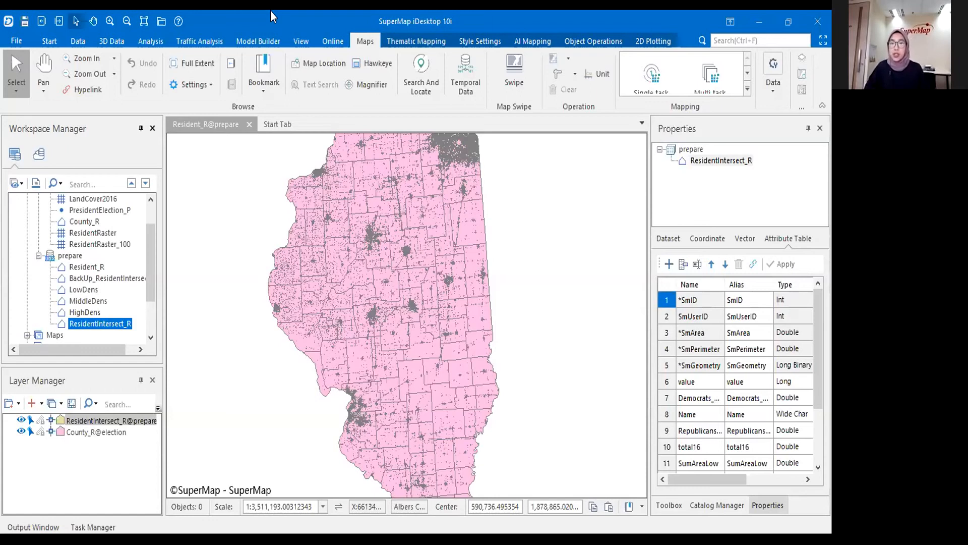
{"action": "right_click", "coordinate": [126, 323]}
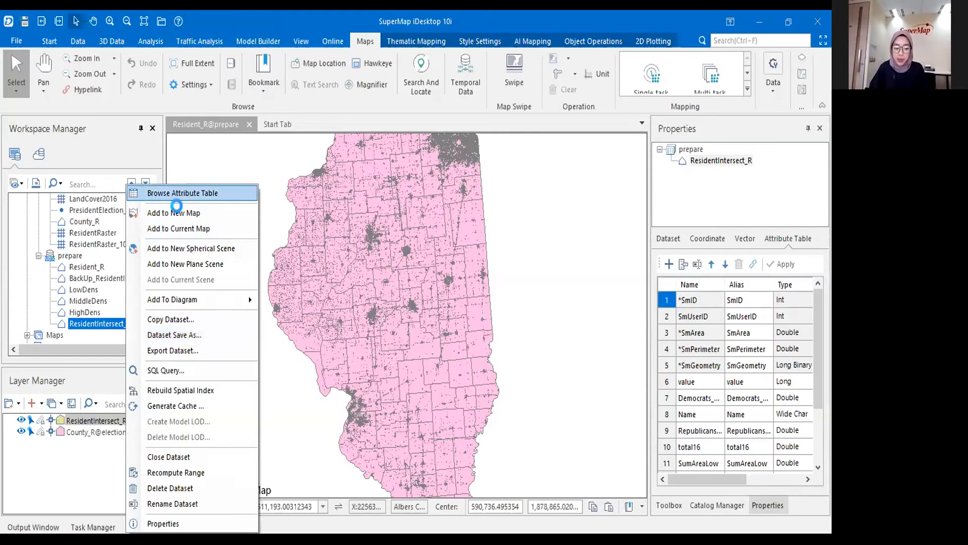
{"action": "left_click", "coordinate": [177, 191]}
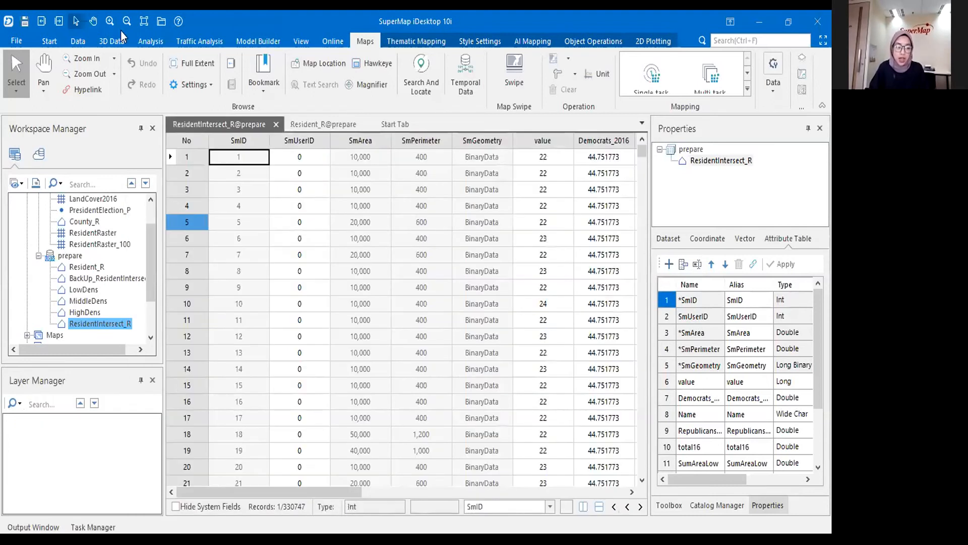
Step: Start an SQL query, clear the previous conditions and select all fields of ResidentIntersect_R
{"action": "left_click", "coordinate": [157, 40]}
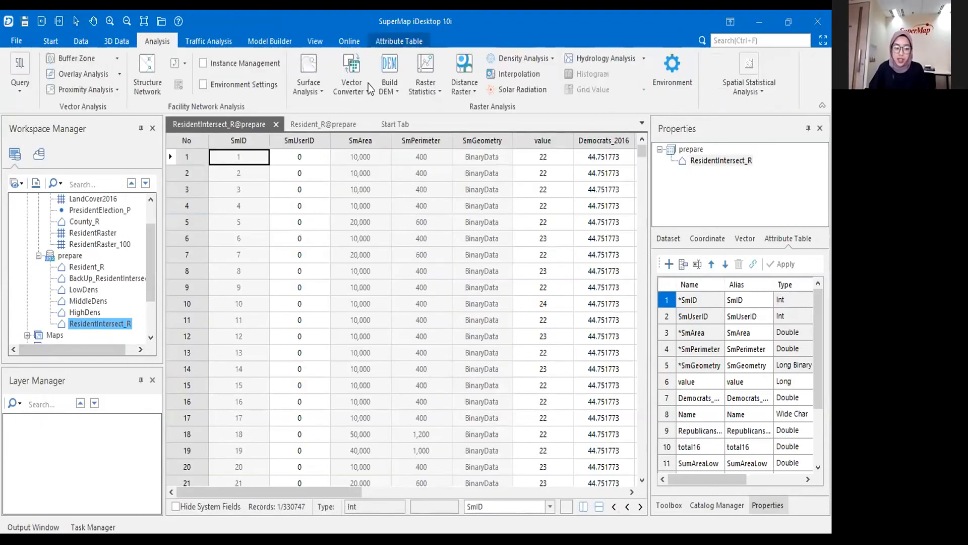
{"action": "left_click", "coordinate": [20, 81]}
{"action": "left_click", "coordinate": [28, 144]}
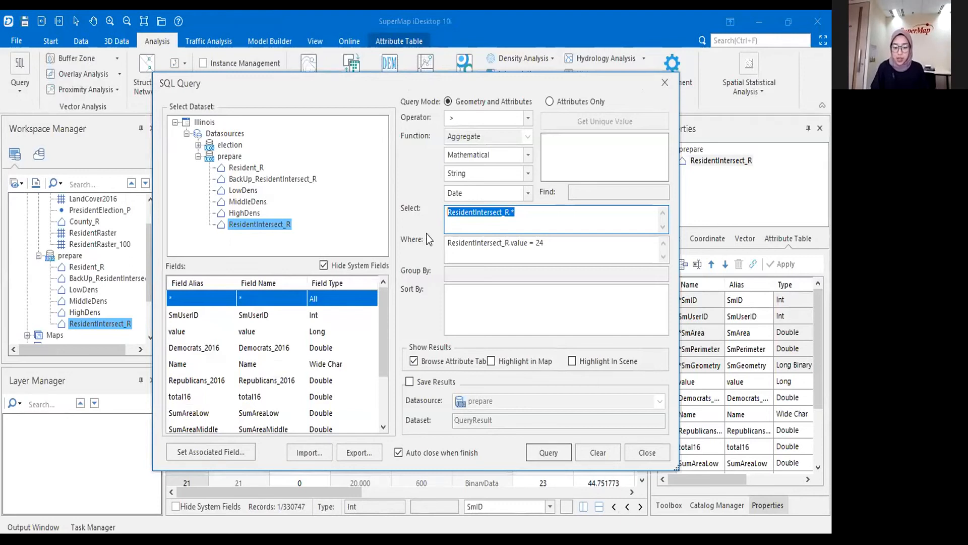
{"action": "left_click", "coordinate": [617, 457]}
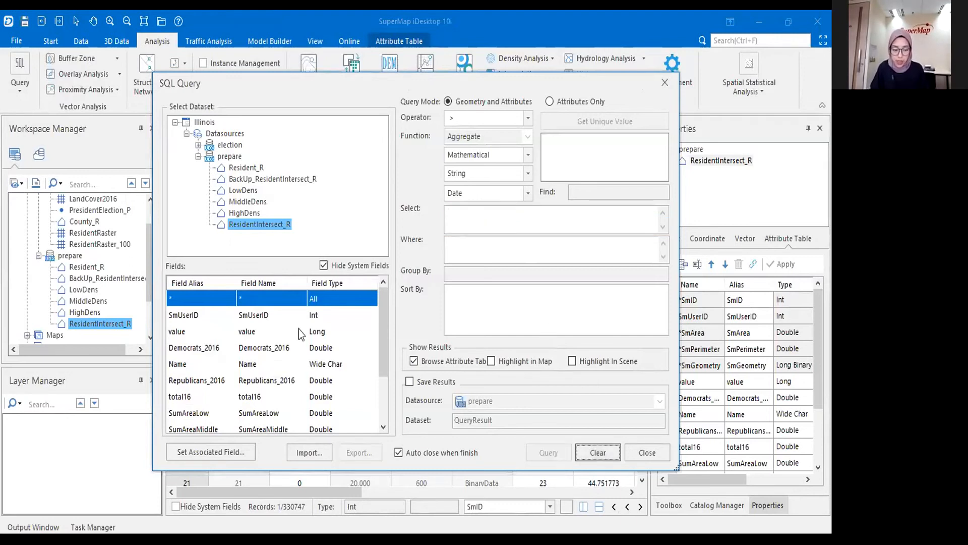
{"action": "left_click", "coordinate": [265, 224]}
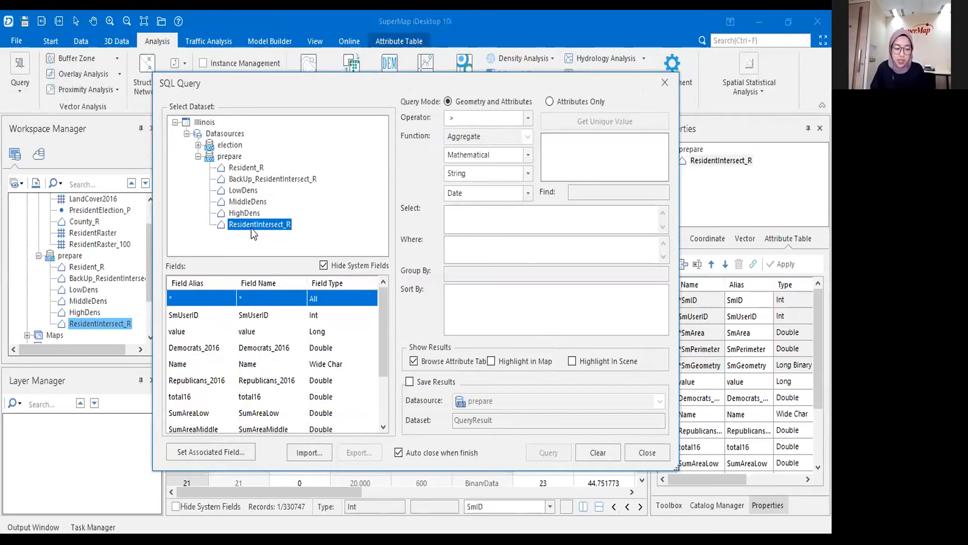
{"action": "left_click", "coordinate": [461, 212]}
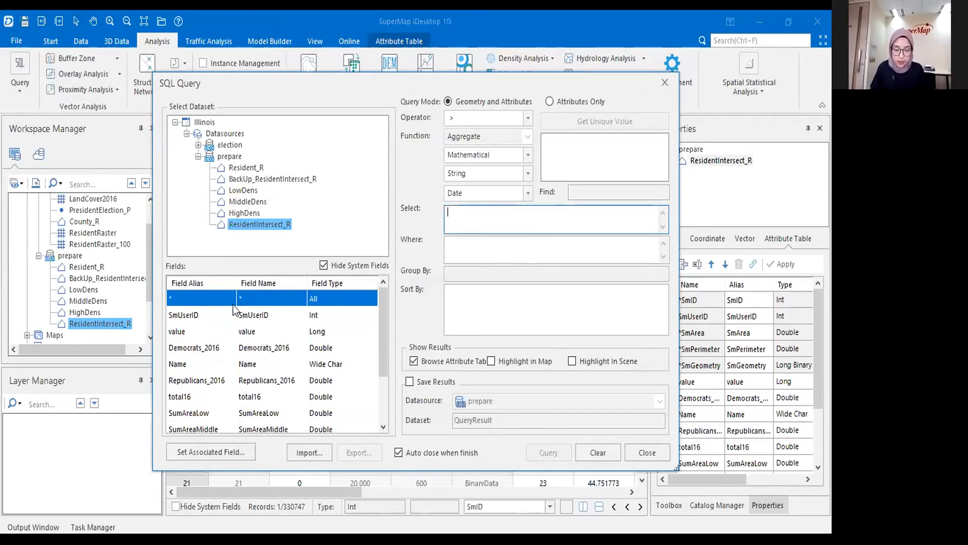
{"action": "double_click", "coordinate": [219, 298]}
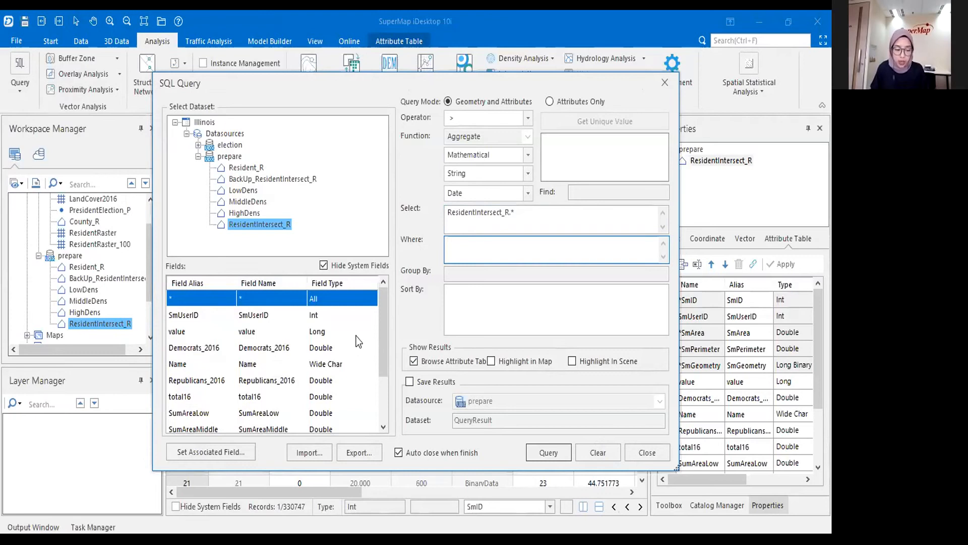
Step: Set the query's Where condition to ResidentIntersect_R.Degree > 0
{"action": "scroll", "coordinate": [377, 323], "scroll_direction": "down", "scroll_amount": 2}
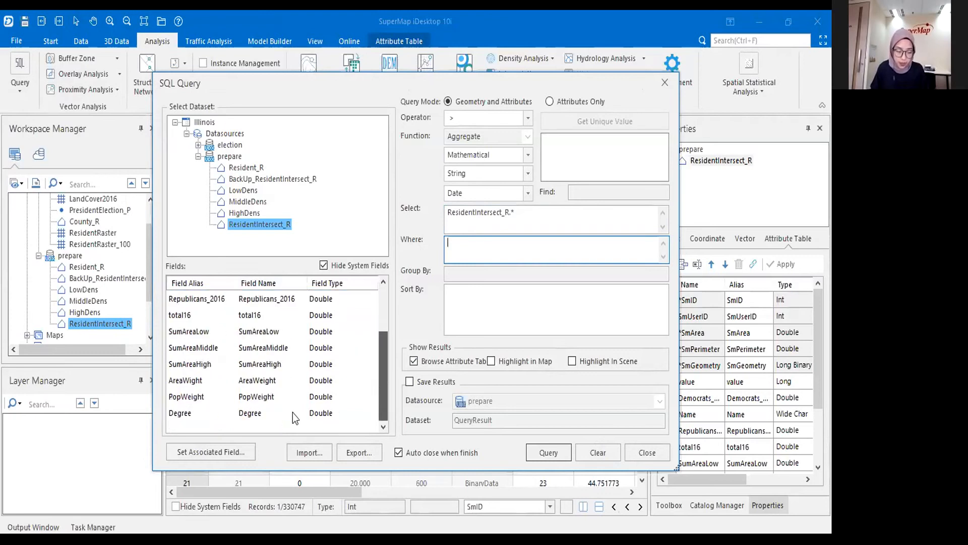
{"action": "double_click", "coordinate": [174, 413]}
{"action": "type", "text": ">"}
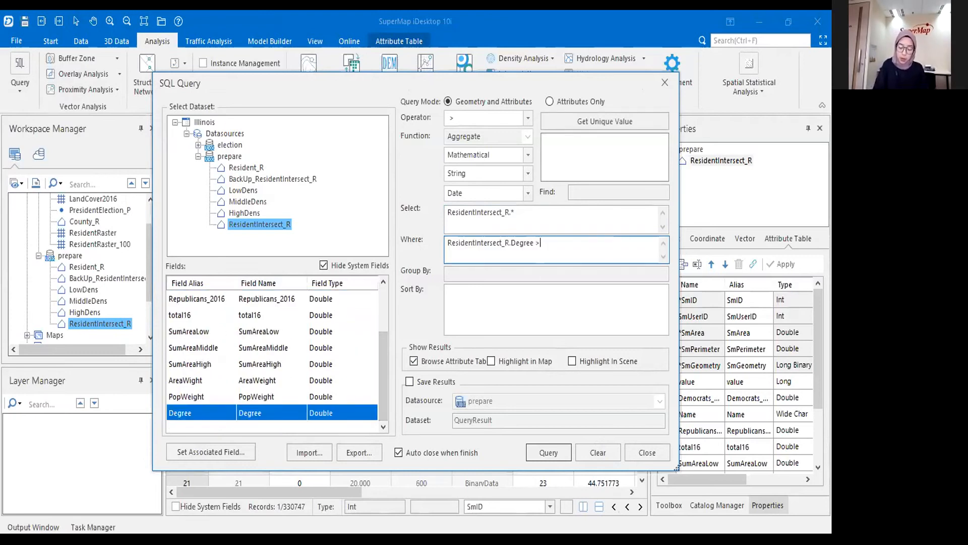
{"action": "type", "text": " 0"}
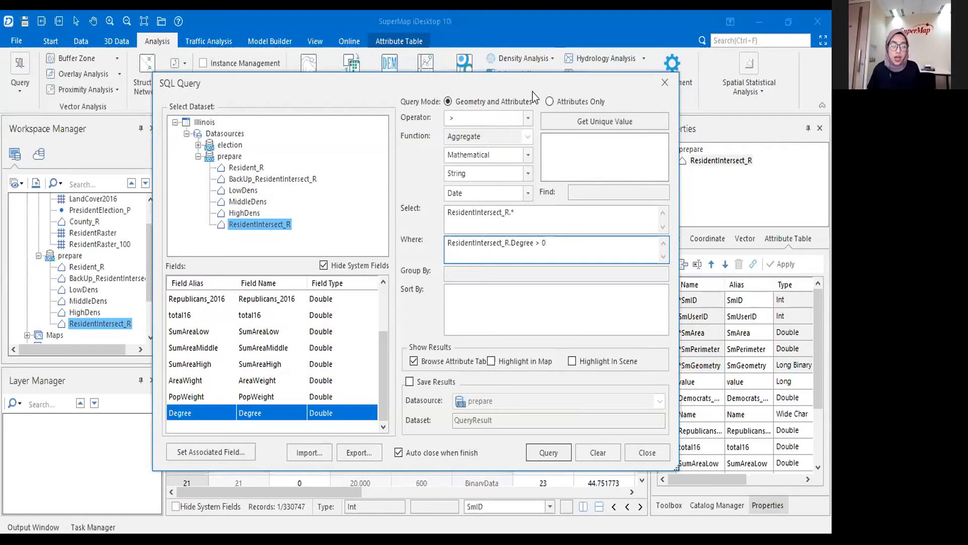
Step: Save the query results in the prepare datasource as dataset Dem and run the query
{"action": "left_click", "coordinate": [436, 381]}
{"action": "double_click", "coordinate": [512, 419]}
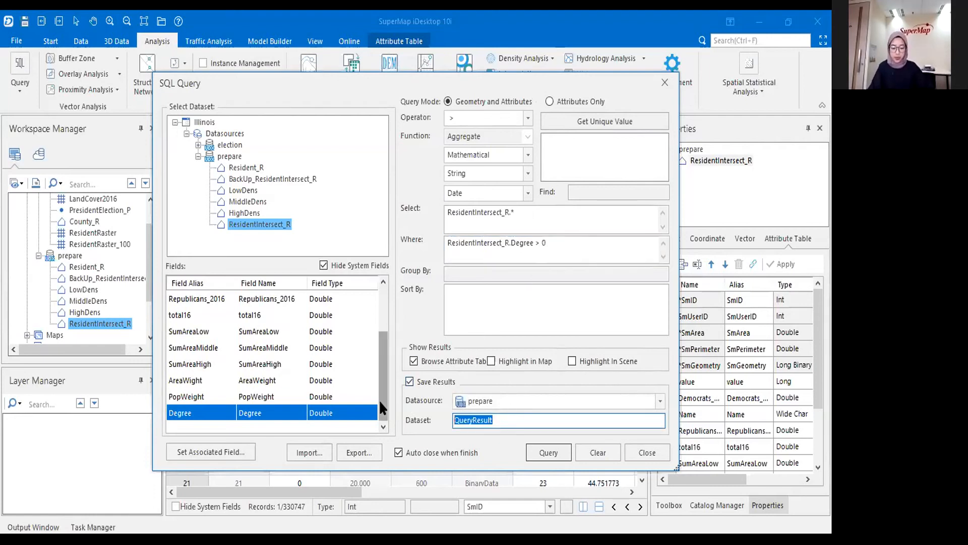
{"action": "type", "text": "Democrat"}
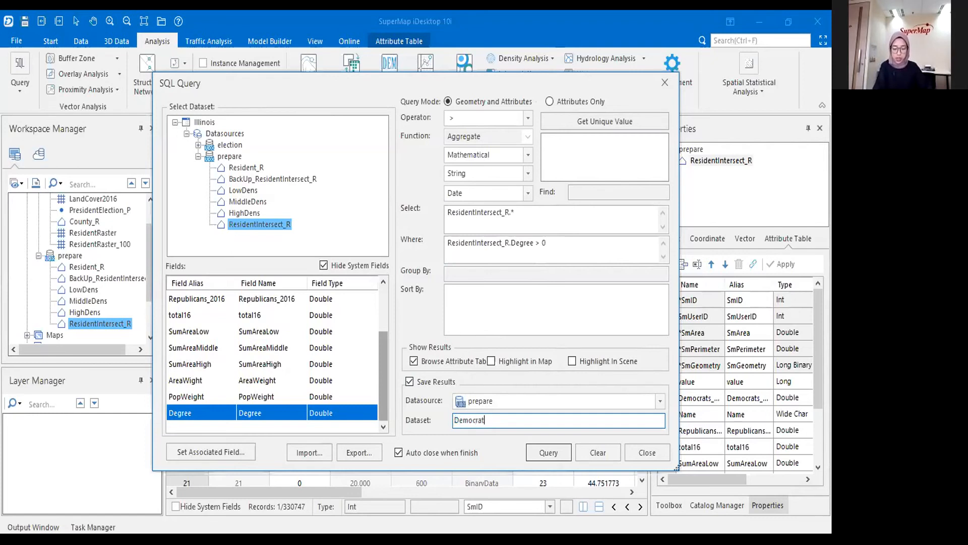
{"action": "type", "text": "s"}
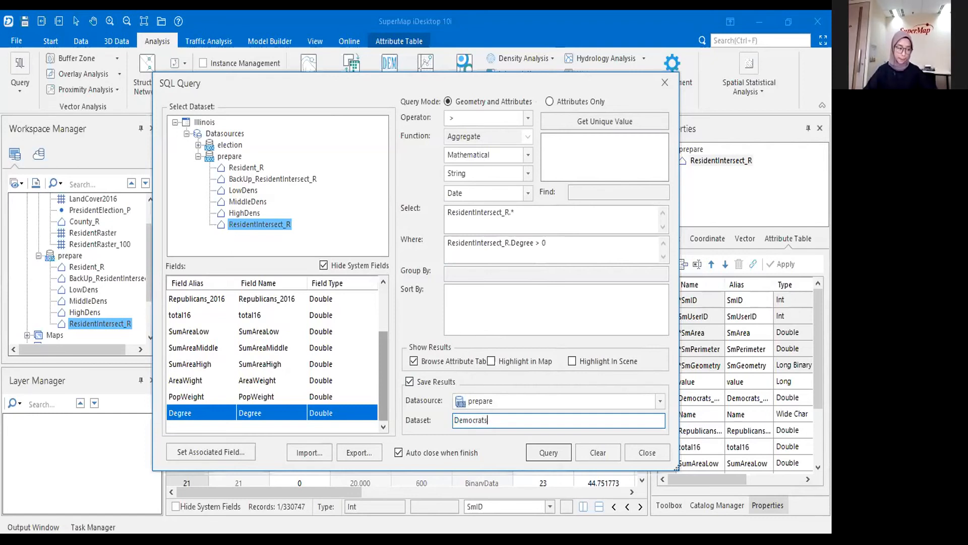
{"action": "key", "text": "BackSpace"}
{"action": "key", "text": "BackSpace"}
{"action": "key", "text": "BackSpace"}
{"action": "key", "text": "BackSpace"}
{"action": "key", "text": "BackSpace"}
{"action": "key", "text": "BackSpace"}
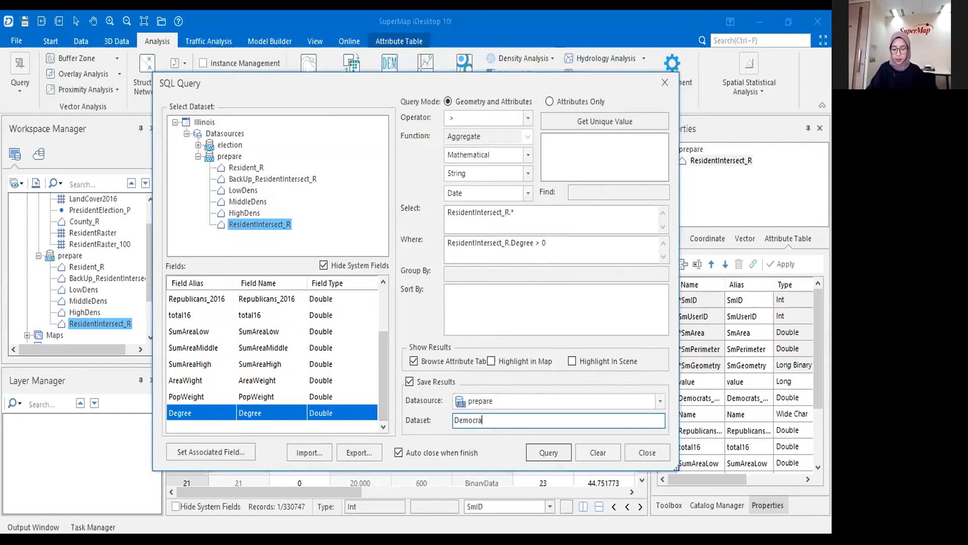
{"action": "left_click", "coordinate": [530, 459]}
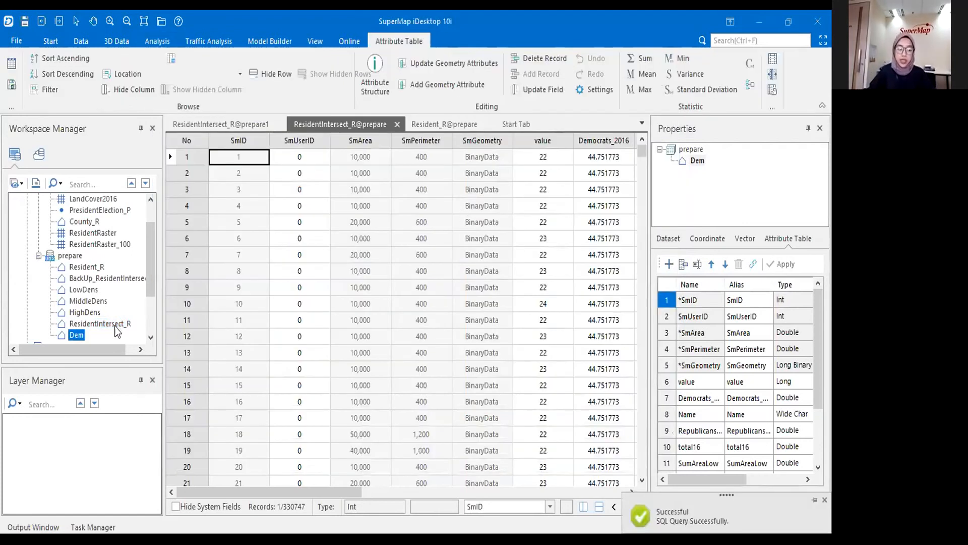
Step: Check the Dem dataset under the prepare datasource and close the query result table
{"action": "scroll", "coordinate": [79, 323], "scroll_direction": "down", "scroll_amount": 2}
{"action": "scroll", "coordinate": [80, 319], "scroll_direction": "up", "scroll_amount": 1}
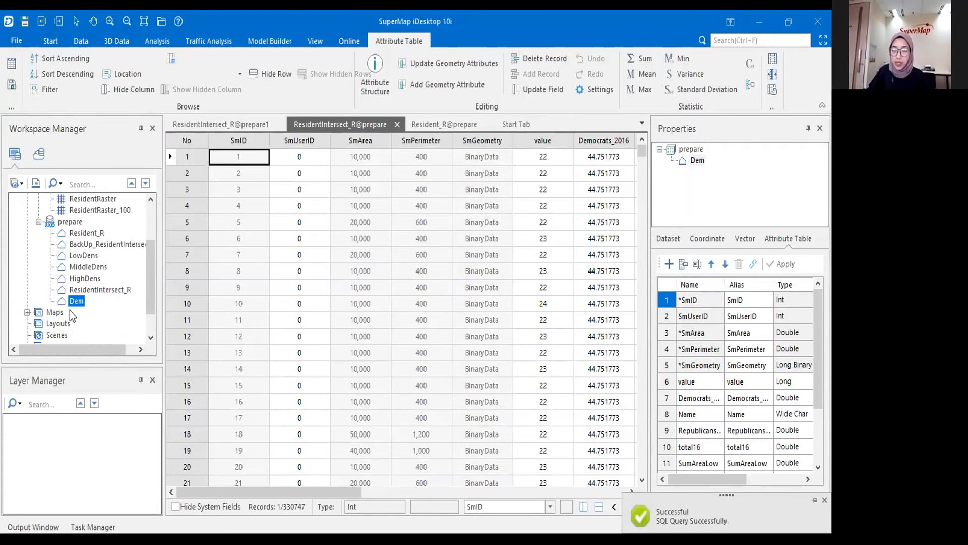
{"action": "left_click", "coordinate": [272, 121]}
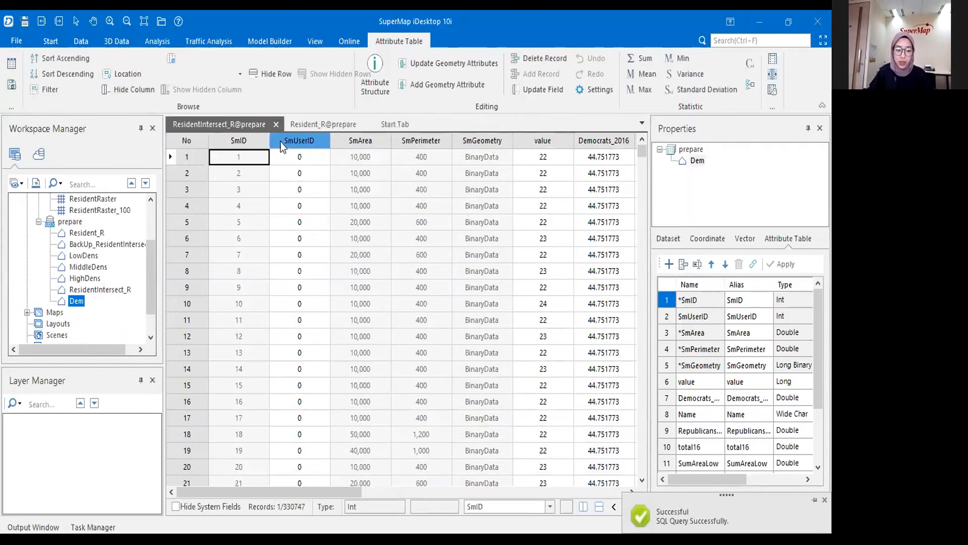
Step: Reopen the SQL query and clear the earlier Select and Where expressions
{"action": "left_click", "coordinate": [157, 40]}
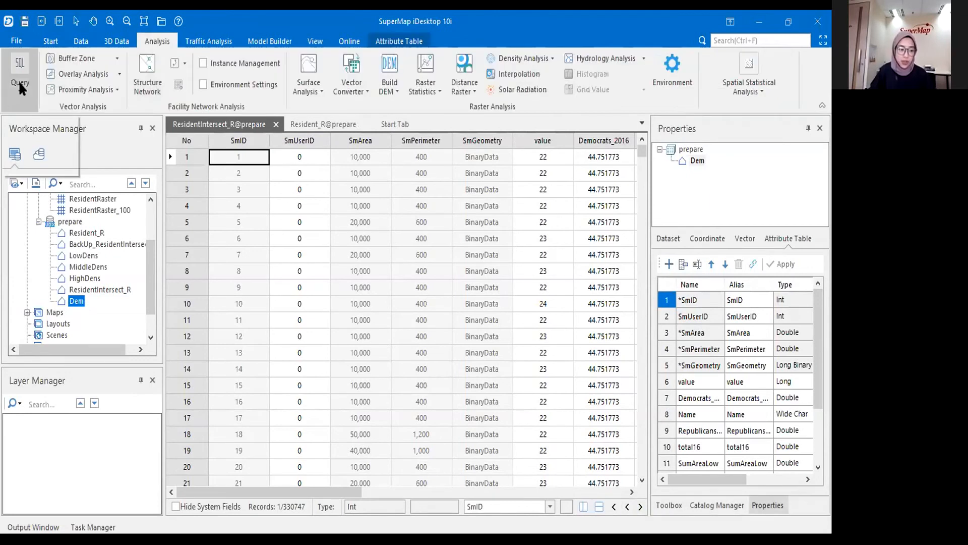
{"action": "left_click", "coordinate": [26, 138]}
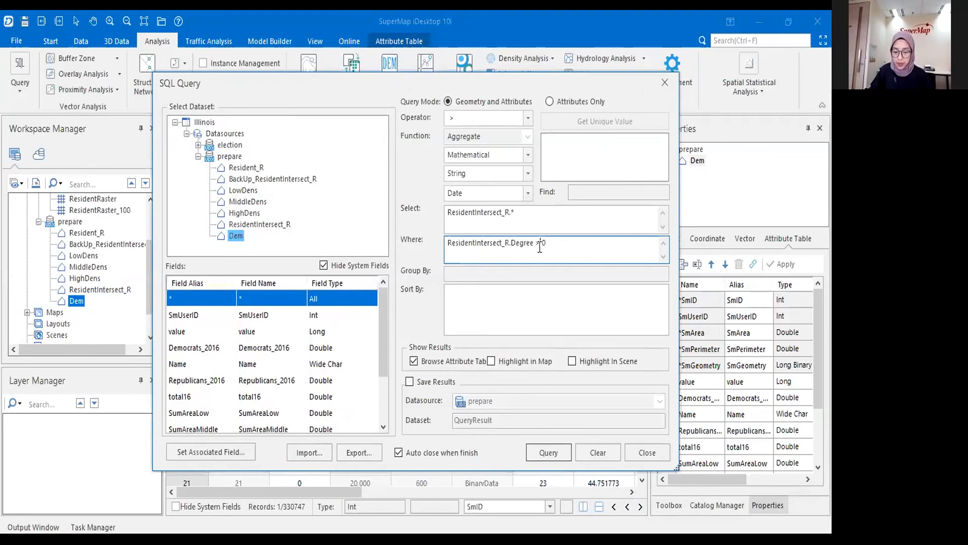
{"action": "left_click", "coordinate": [592, 448]}
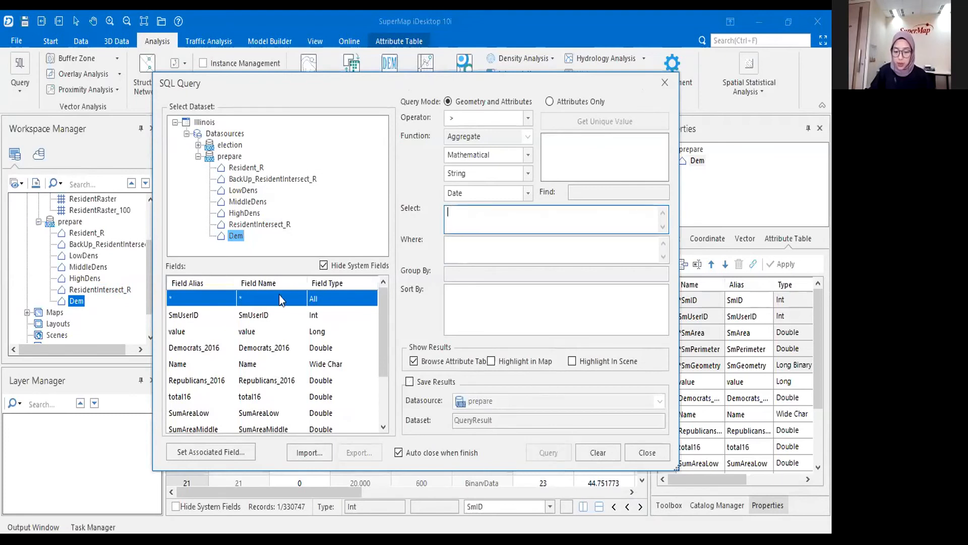
{"action": "double_click", "coordinate": [222, 301]}
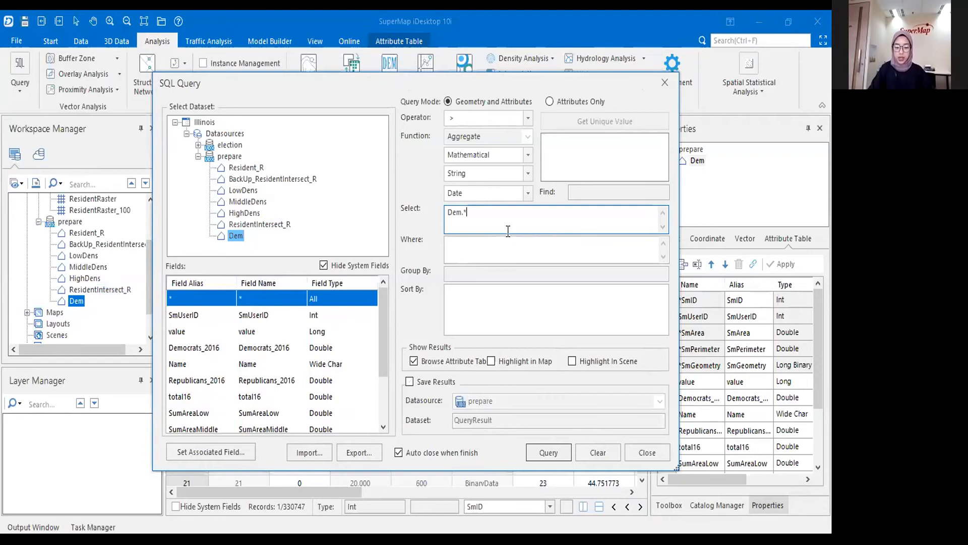
{"action": "key", "text": "BackSpace"}
{"action": "key", "text": "BackSpace"}
{"action": "key", "text": "BackSpace"}
{"action": "key", "text": "BackSpace"}
{"action": "key", "text": "BackSpace"}
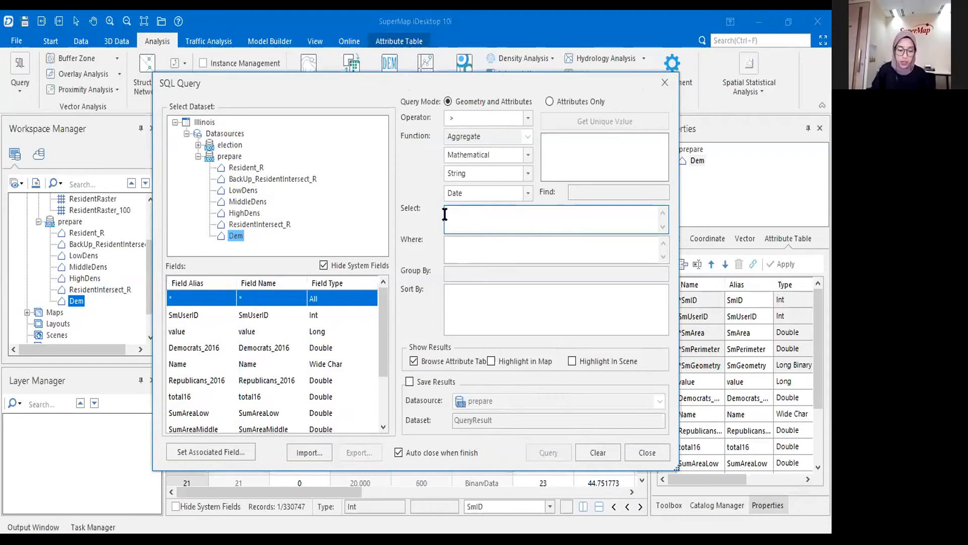
Step: Select all fields of ResidentIntersect_R with the condition ResidentIntersect_R.Degree < 0
{"action": "left_click", "coordinate": [259, 224]}
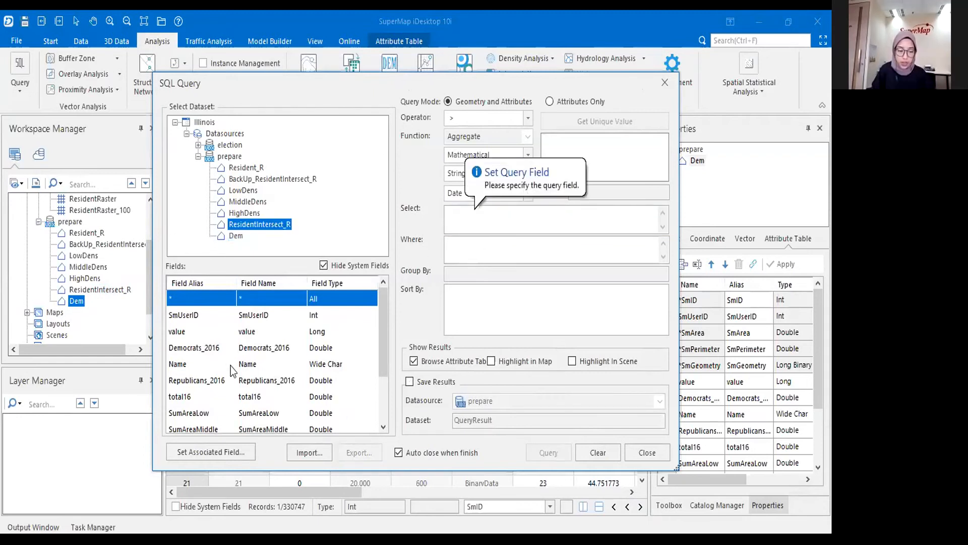
{"action": "left_click", "coordinate": [570, 220]}
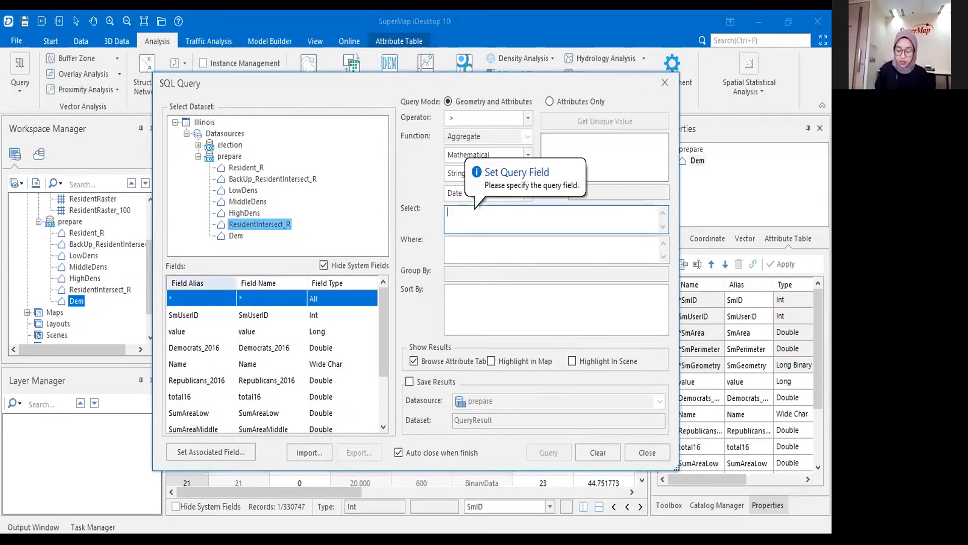
{"action": "double_click", "coordinate": [216, 299]}
{"action": "left_click", "coordinate": [529, 250]}
{"action": "scroll", "coordinate": [272, 364], "scroll_direction": "down", "scroll_amount": 2}
{"action": "double_click", "coordinate": [202, 413]}
{"action": "type", "text": "< 0"}
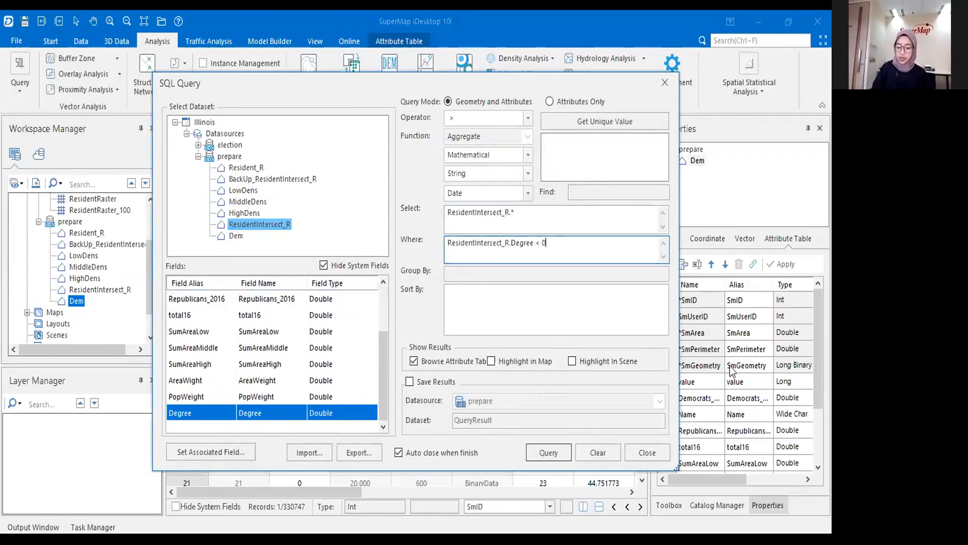
Step: Turn off attribute table browsing, save the query results in the prepare datasource as dataset Rep, and run the query
{"action": "left_click", "coordinate": [477, 366]}
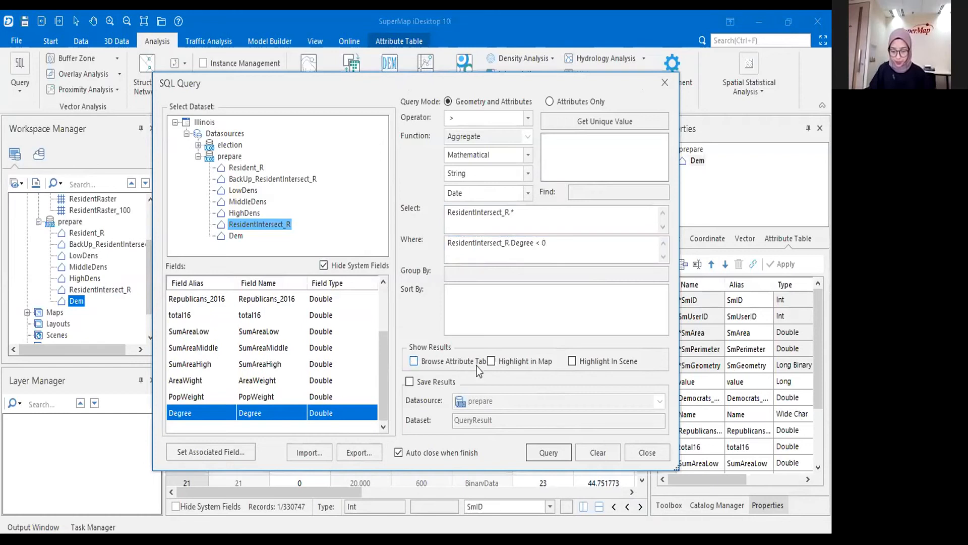
{"action": "left_click", "coordinate": [444, 383]}
{"action": "left_click_drag", "start_coordinate": [503, 420], "coordinate": [412, 430]}
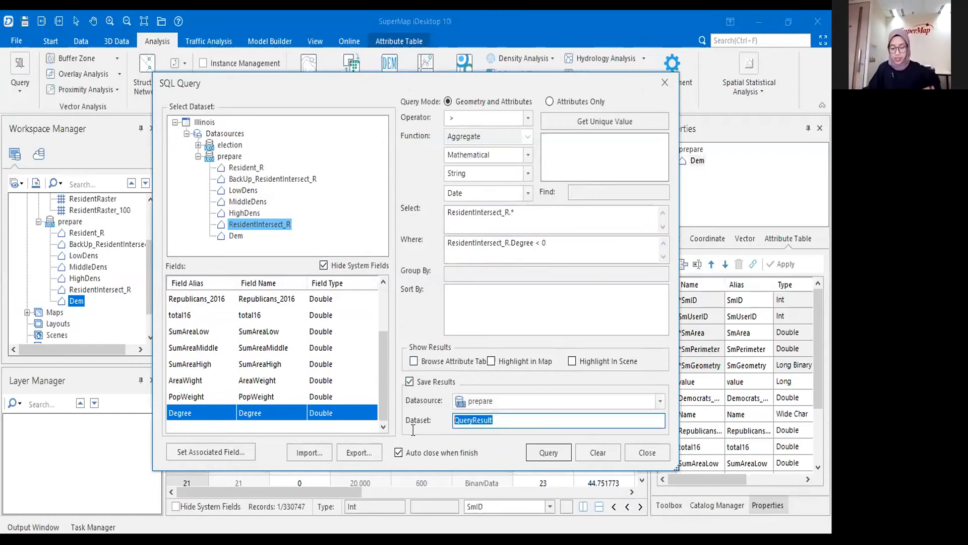
{"action": "type", "text": "Rep"}
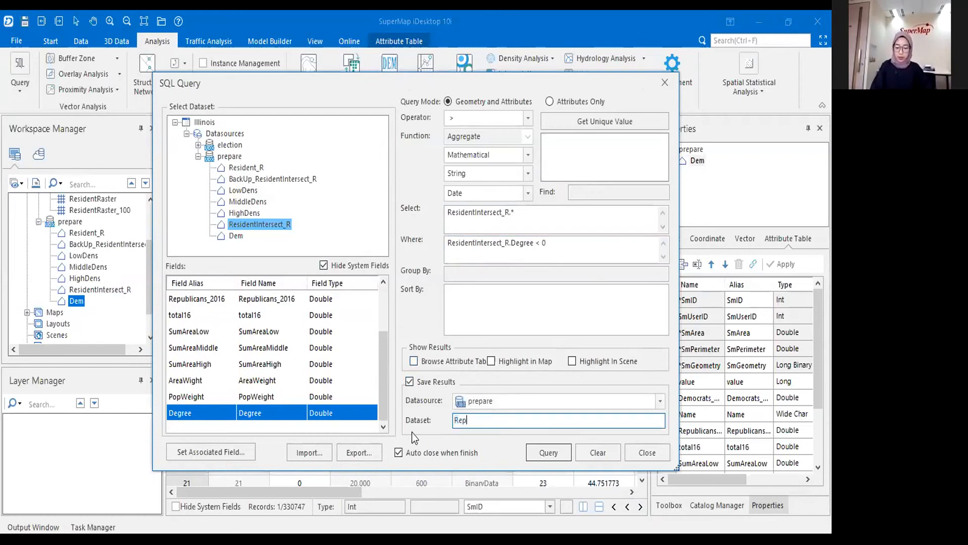
{"action": "left_click", "coordinate": [537, 449]}
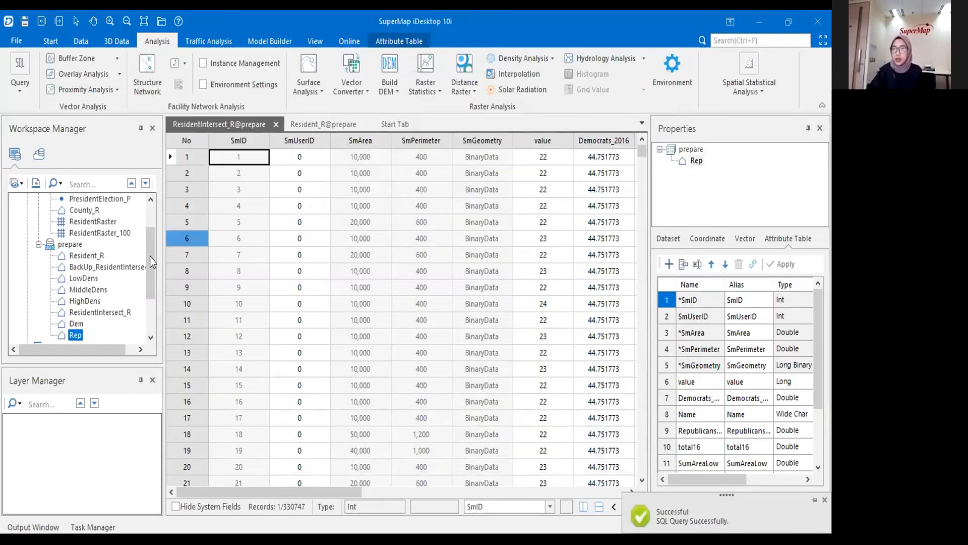
Step: Close the ResidentIntersect_R attribute table and hide the ResidentIntersect_R layer on the Resident_R map
{"action": "scroll", "coordinate": [111, 278], "scroll_direction": "down", "scroll_amount": 1}
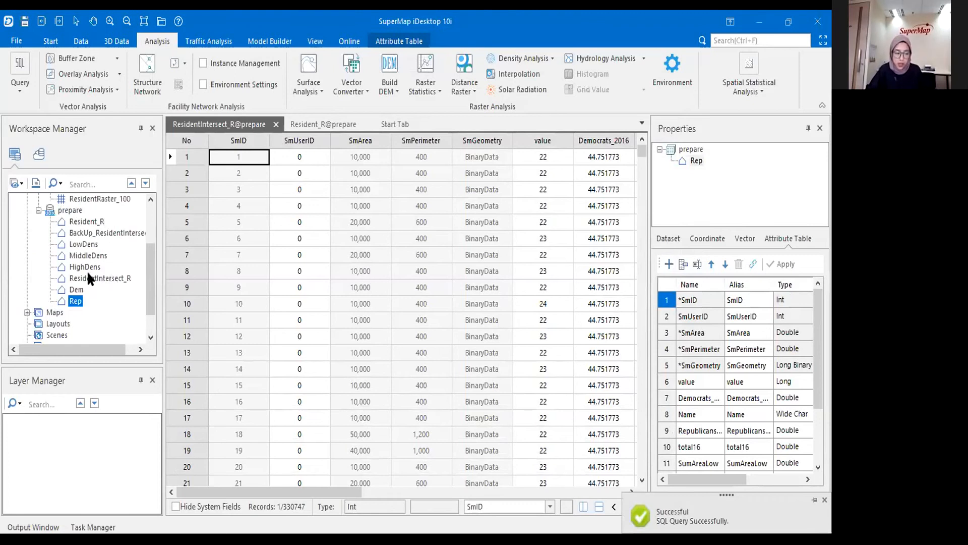
{"action": "left_click", "coordinate": [276, 125]}
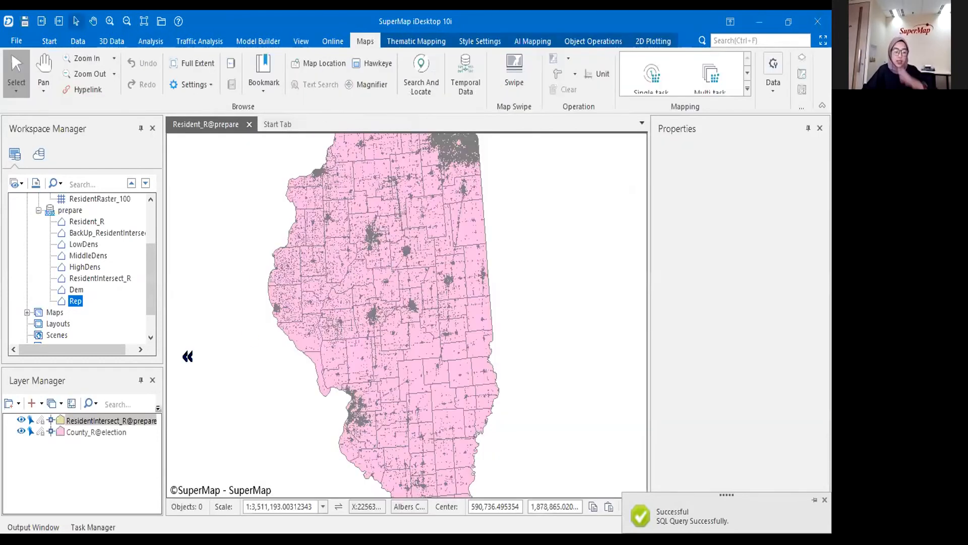
{"action": "left_click", "coordinate": [21, 420]}
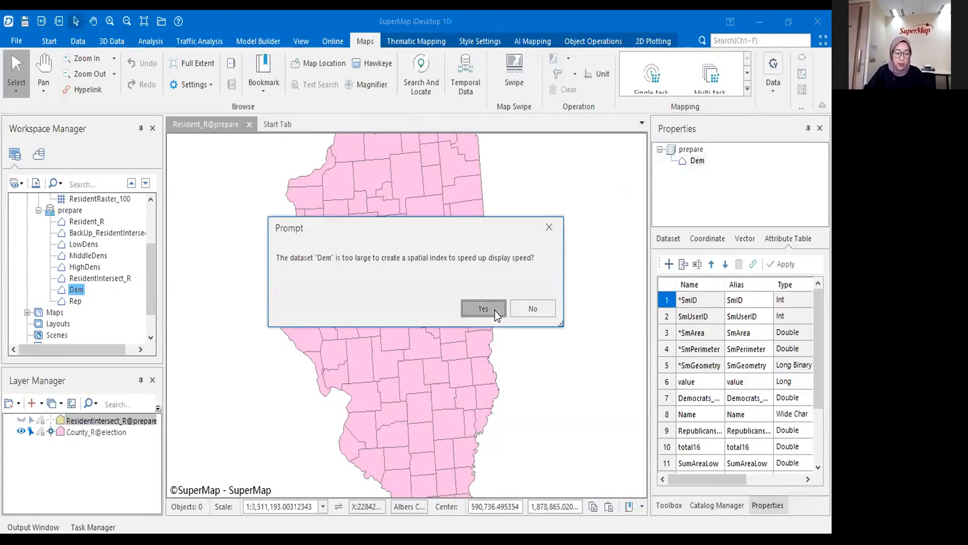
Step: Add the Dem and Rep datasets to the map as layers, creating a spatial index for each
{"action": "left_click", "coordinate": [494, 311]}
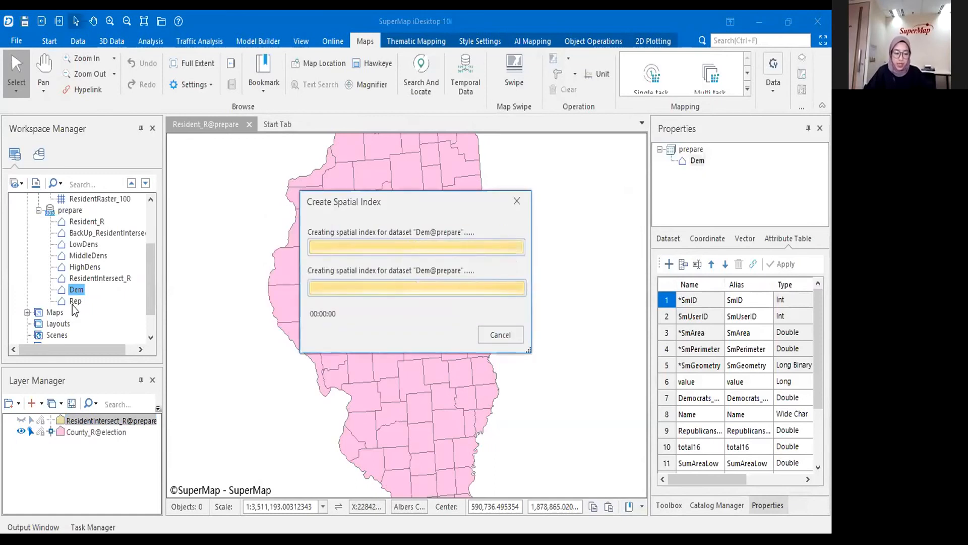
{"action": "left_click_drag", "start_coordinate": [77, 301], "coordinate": [243, 276]}
{"action": "left_click_drag", "start_coordinate": [422, 222], "coordinate": [420, 262]}
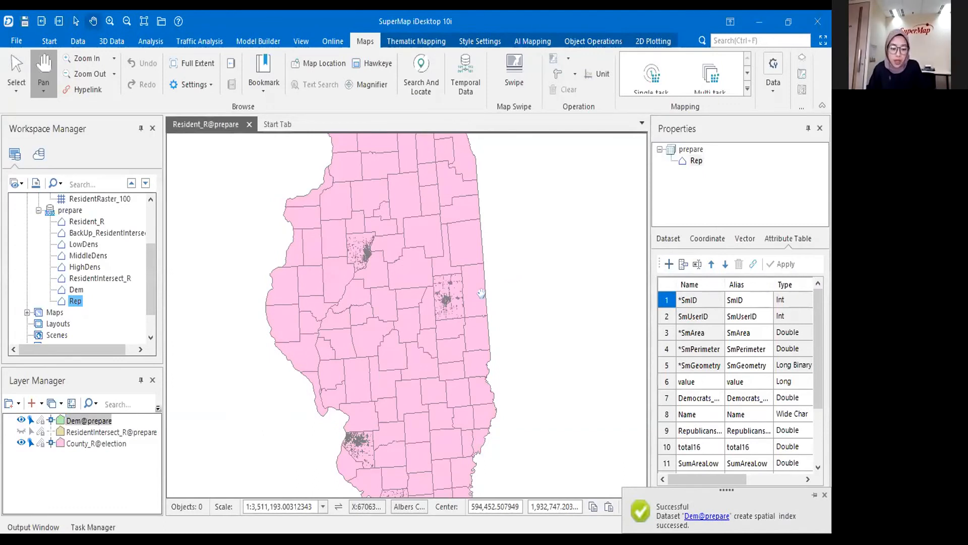
{"action": "right_click", "coordinate": [490, 158]}
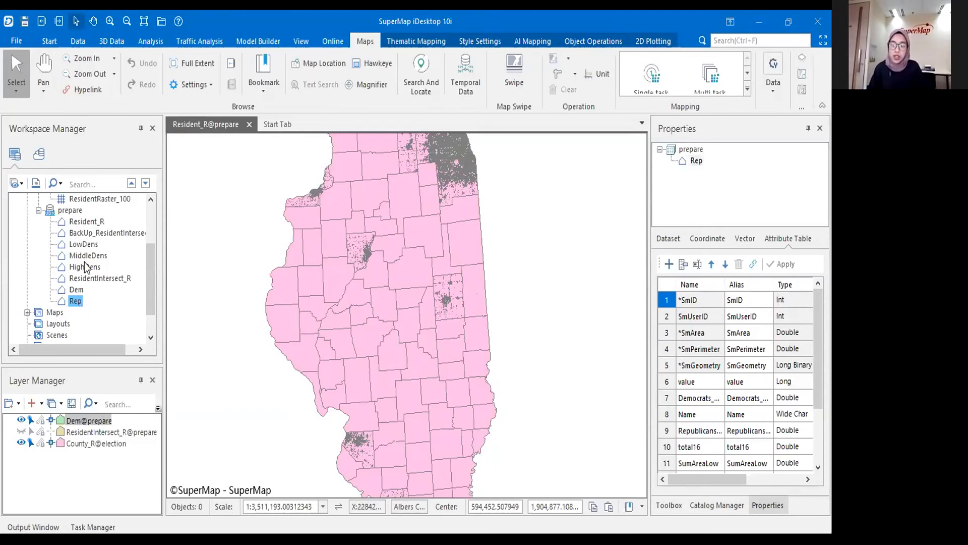
{"action": "left_click", "coordinate": [69, 298]}
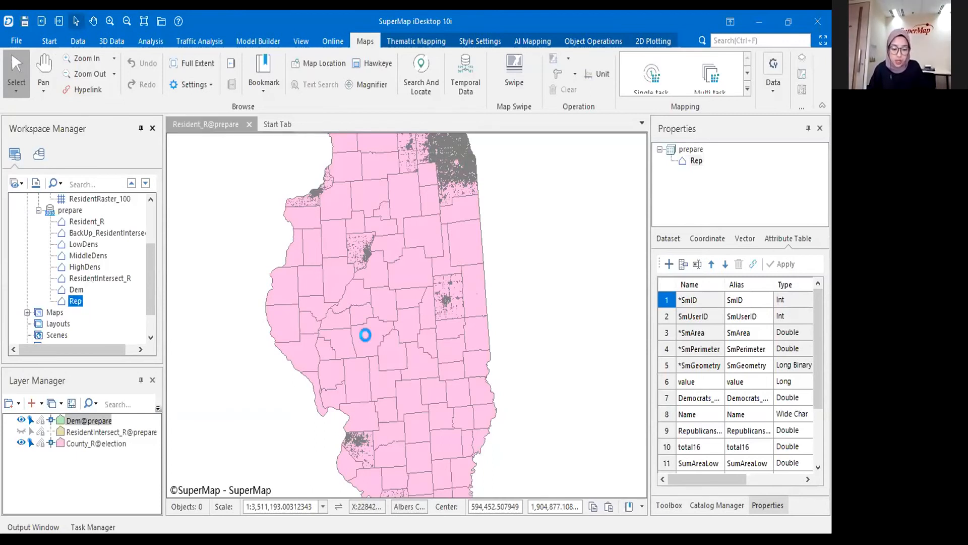
{"action": "left_click", "coordinate": [494, 315]}
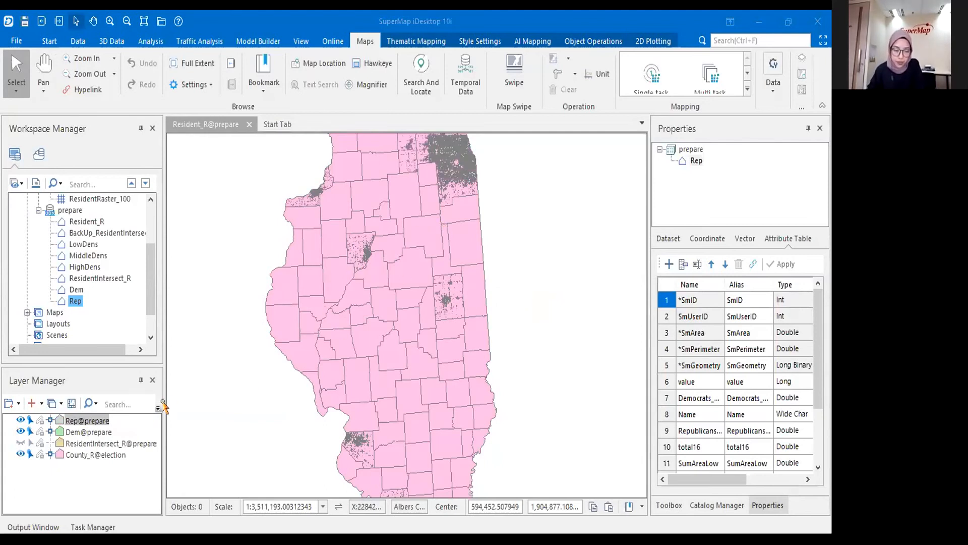
Step: Examine the distribution of the Rep and Dem areas across the Illinois counties at several map scales
{"action": "scroll", "coordinate": [404, 307], "scroll_direction": "down", "scroll_amount": 1}
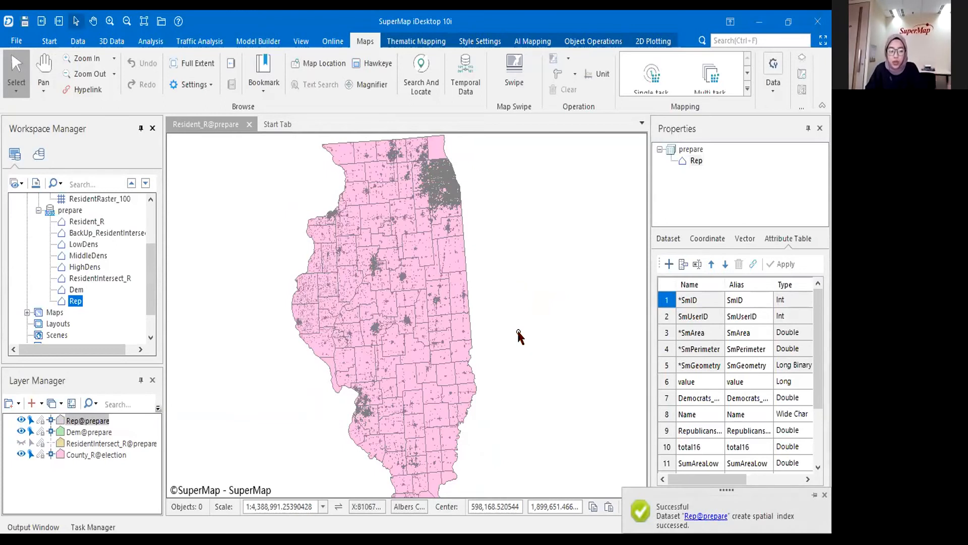
{"action": "scroll", "coordinate": [457, 292], "scroll_direction": "up", "scroll_amount": 2}
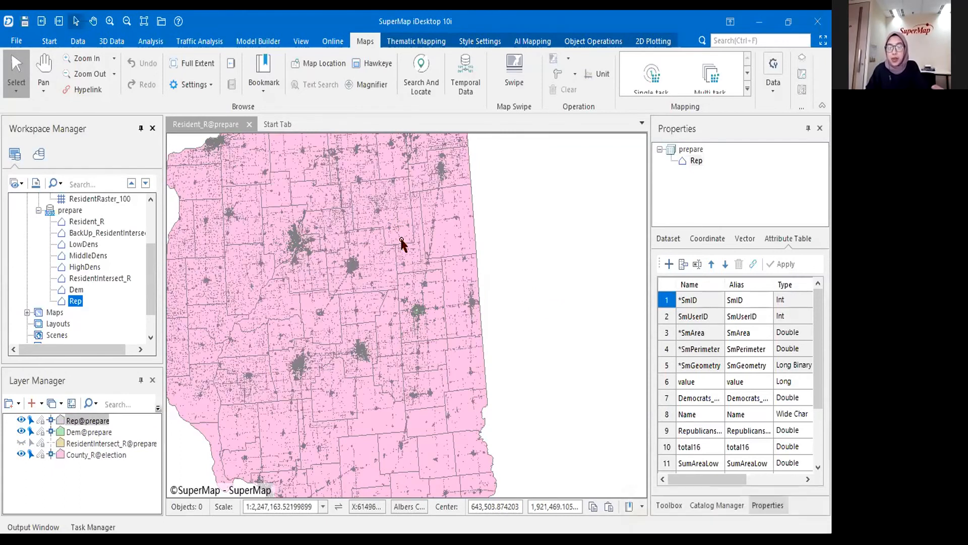
{"action": "left_click_drag", "start_coordinate": [386, 224], "coordinate": [511, 225]}
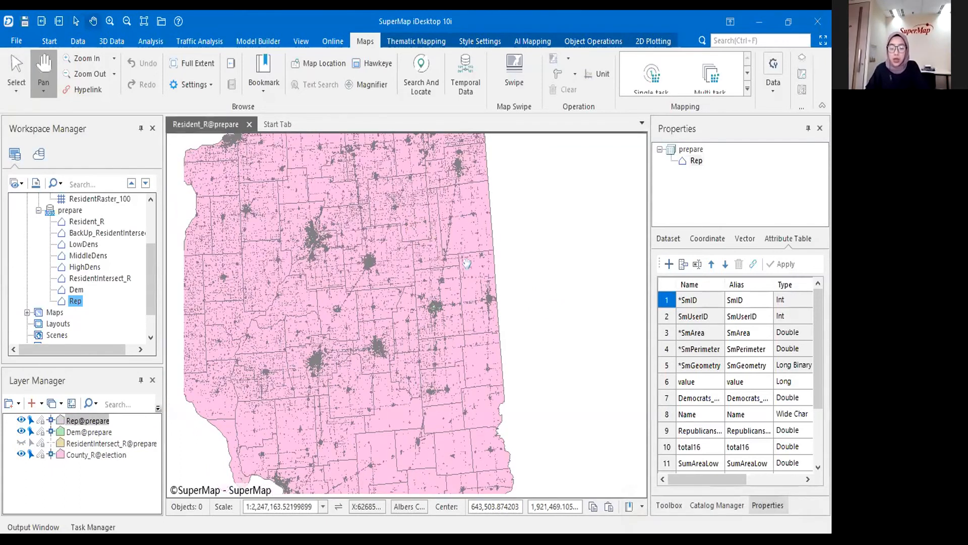
{"action": "scroll", "coordinate": [439, 247], "scroll_direction": "up", "scroll_amount": 3}
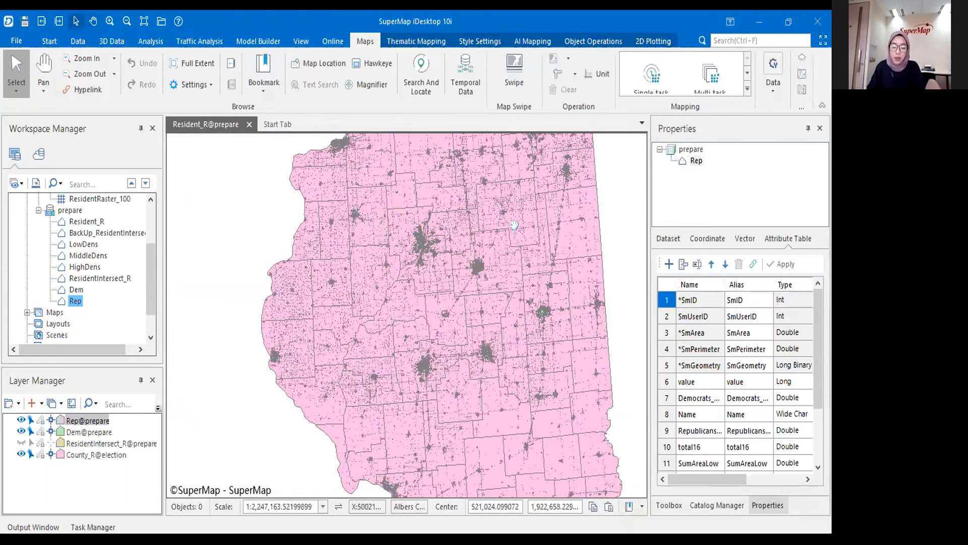
{"action": "left_click_drag", "start_coordinate": [506, 331], "coordinate": [499, 330]}
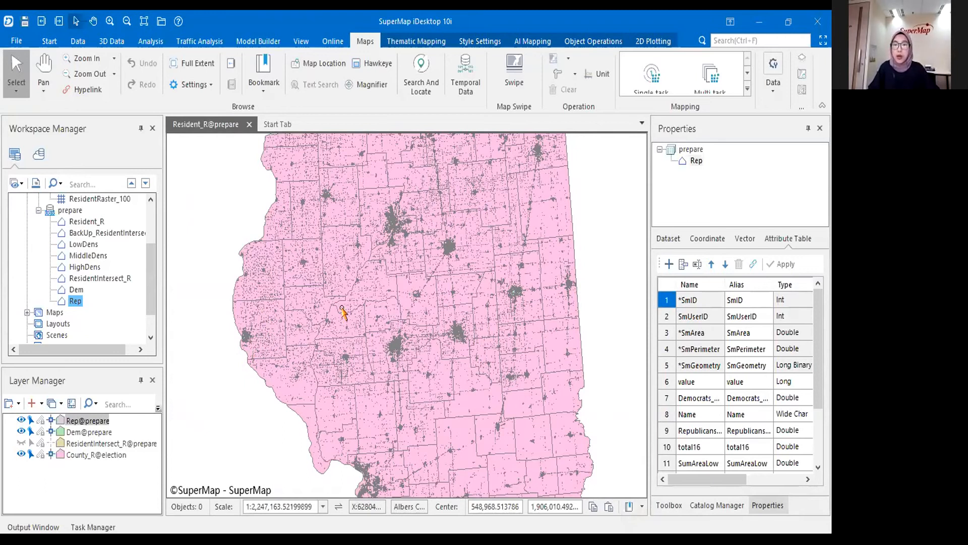
{"action": "scroll", "coordinate": [346, 311], "scroll_direction": "up", "scroll_amount": 2}
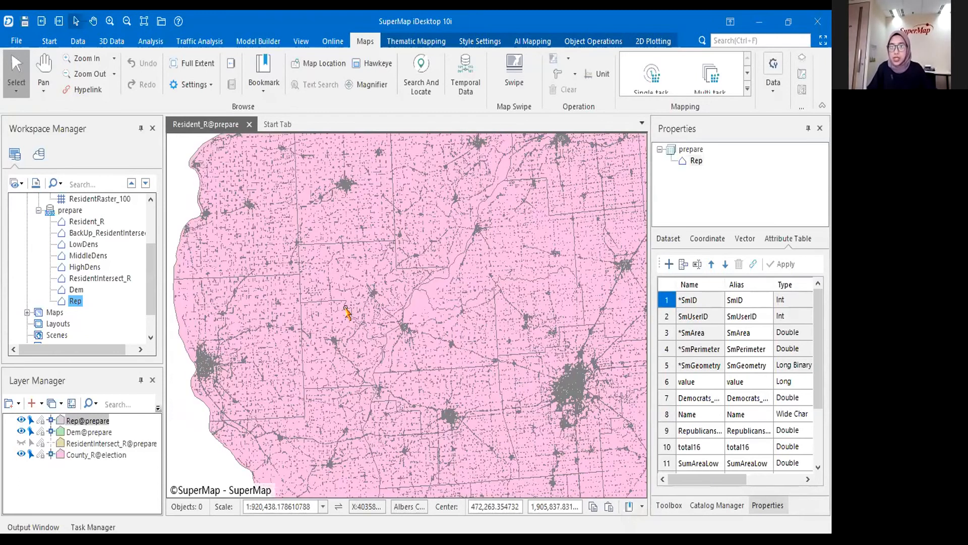
{"action": "left_click_drag", "start_coordinate": [175, 312], "coordinate": [281, 262]}
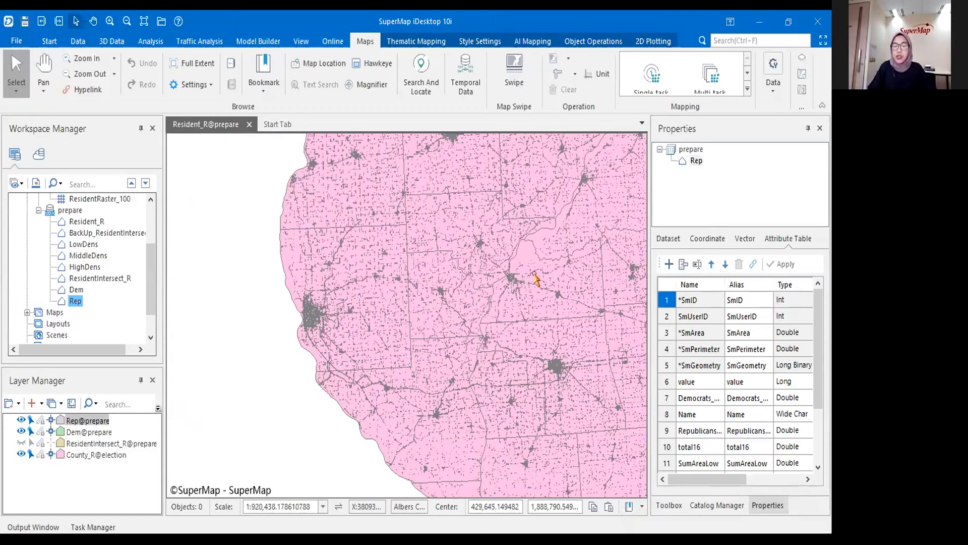
{"action": "scroll", "coordinate": [419, 289], "scroll_direction": "up", "scroll_amount": 1}
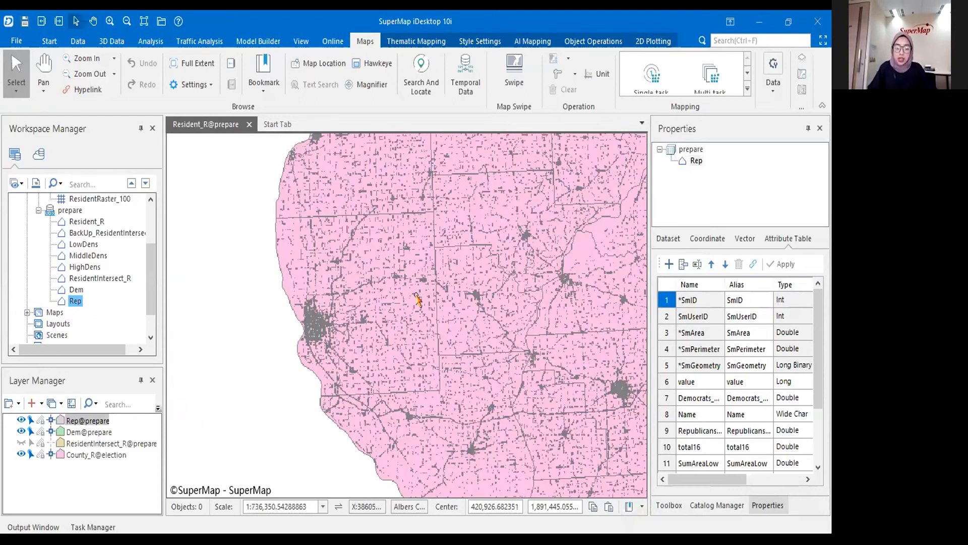
{"action": "scroll", "coordinate": [417, 298], "scroll_direction": "down", "scroll_amount": 2}
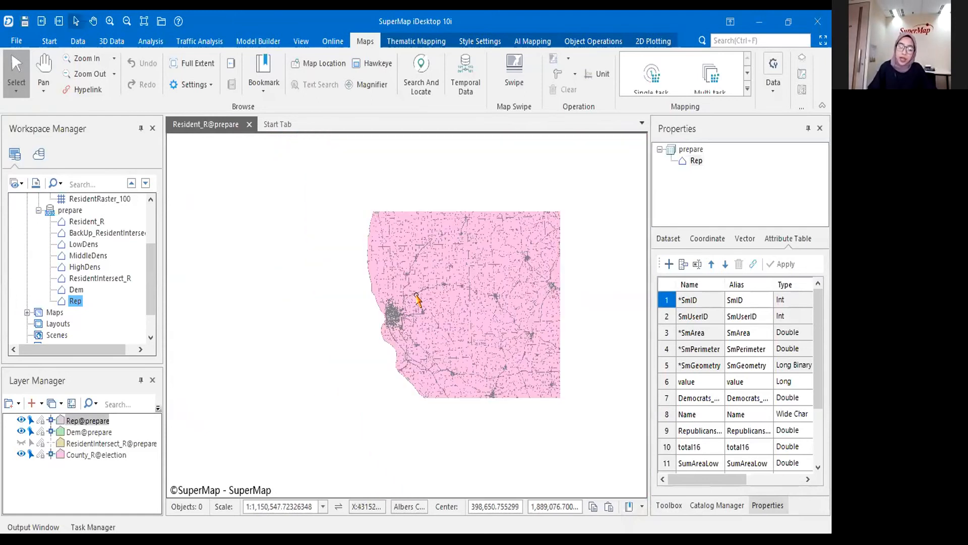
{"action": "scroll", "coordinate": [416, 285], "scroll_direction": "up", "scroll_amount": 2}
{"action": "scroll", "coordinate": [454, 277], "scroll_direction": "up", "scroll_amount": 2}
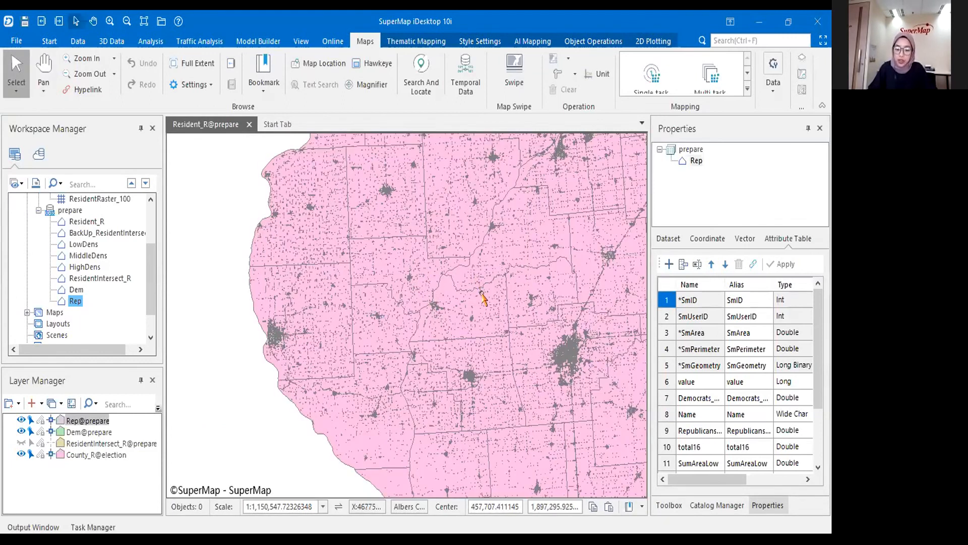
{"action": "left_click_drag", "start_coordinate": [474, 322], "coordinate": [367, 299]}
{"action": "scroll", "coordinate": [473, 322], "scroll_direction": "down", "scroll_amount": 1}
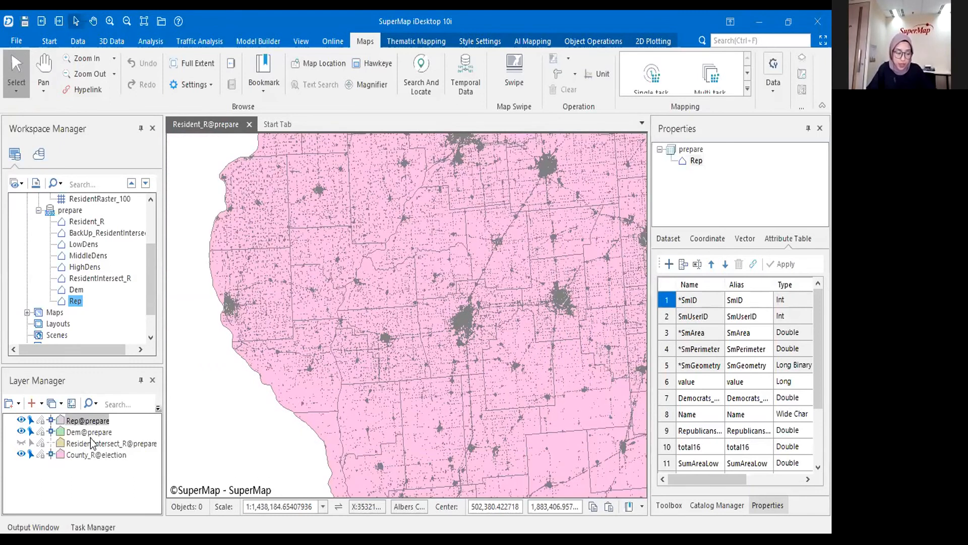
Step: Create a ranges thematic map from the Dem layer using the expression Degree/1000
{"action": "left_click", "coordinate": [92, 433]}
{"action": "right_click", "coordinate": [93, 434]}
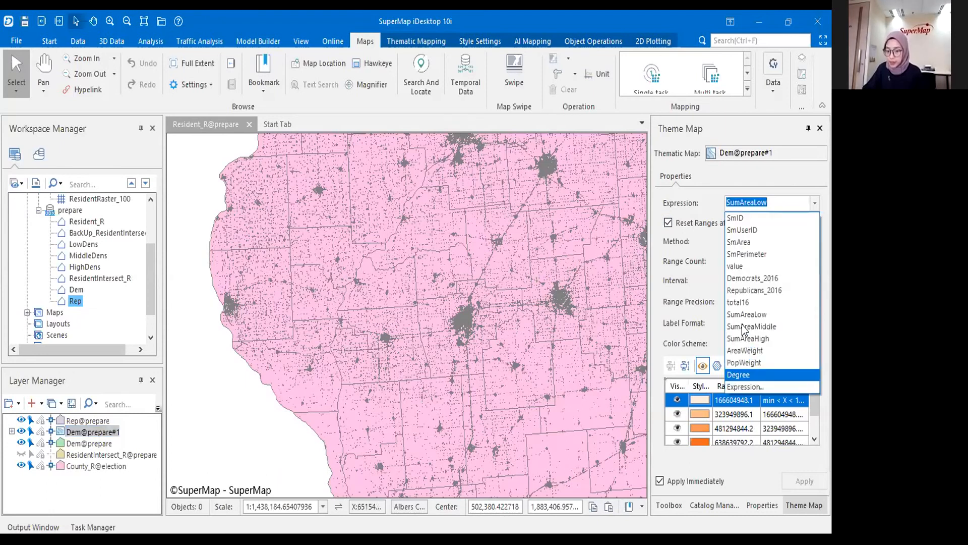
{"action": "key", "text": "Return"}
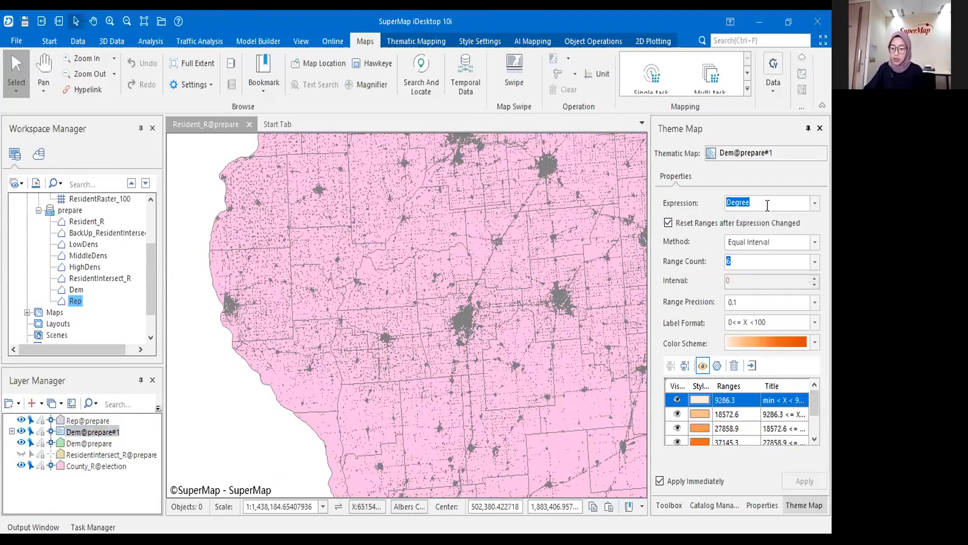
{"action": "type", "text": "/"}
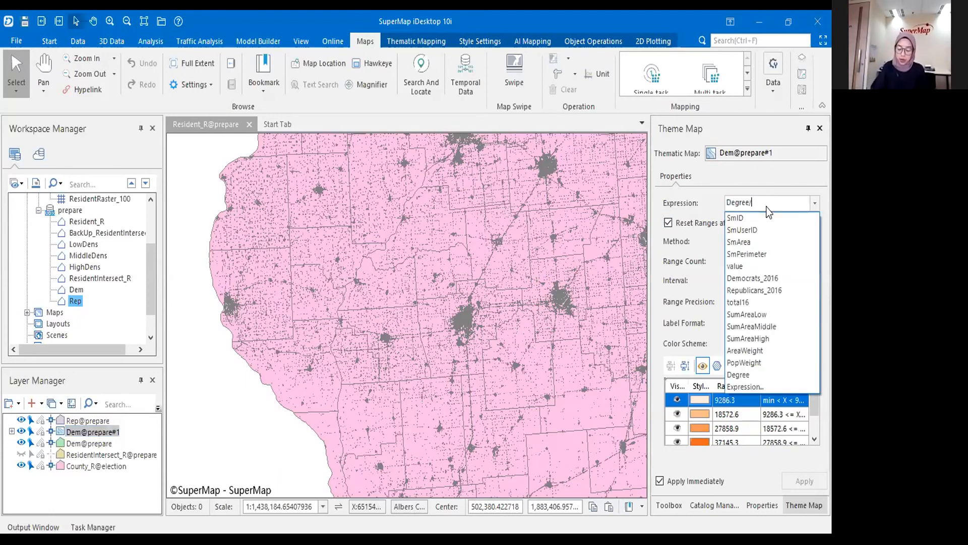
{"action": "type", "text": "1000"}
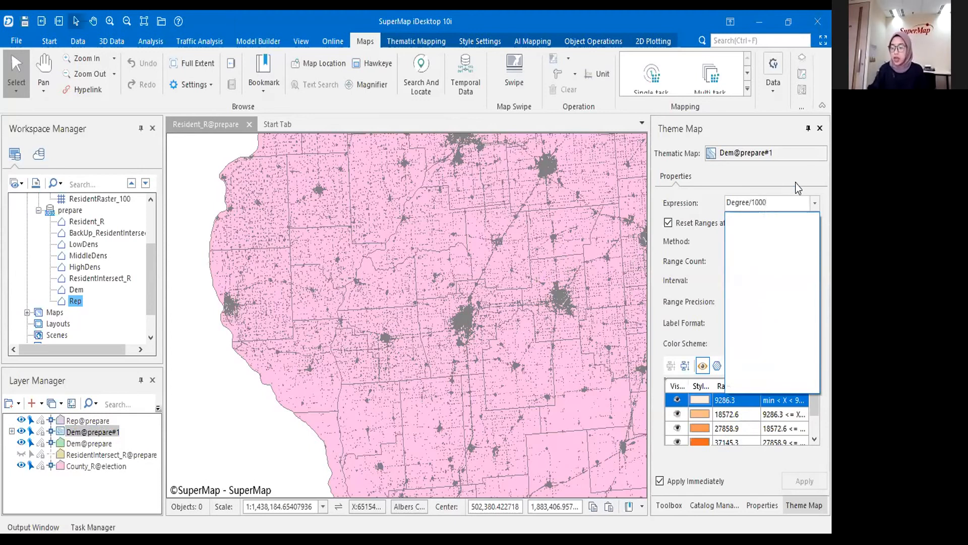
{"action": "key", "text": "Return"}
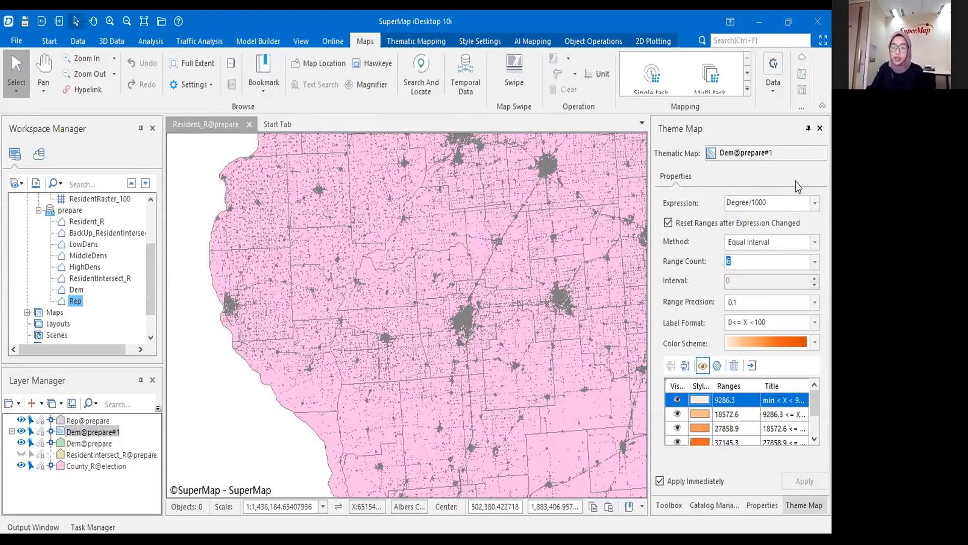
Step: Keep the Equal Interval method for the Dem thematic map and set its range count to 3
{"action": "left_click", "coordinate": [802, 243]}
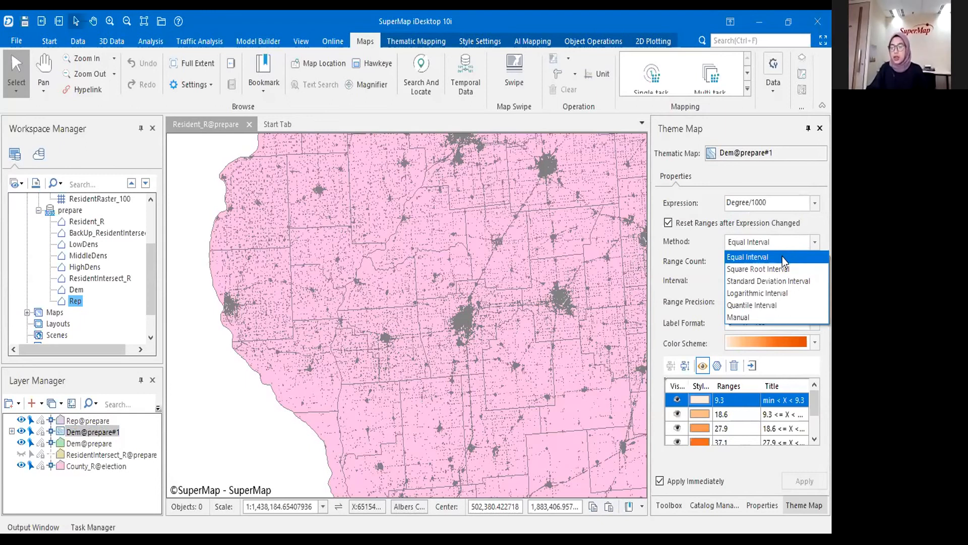
{"action": "left_click", "coordinate": [782, 256]}
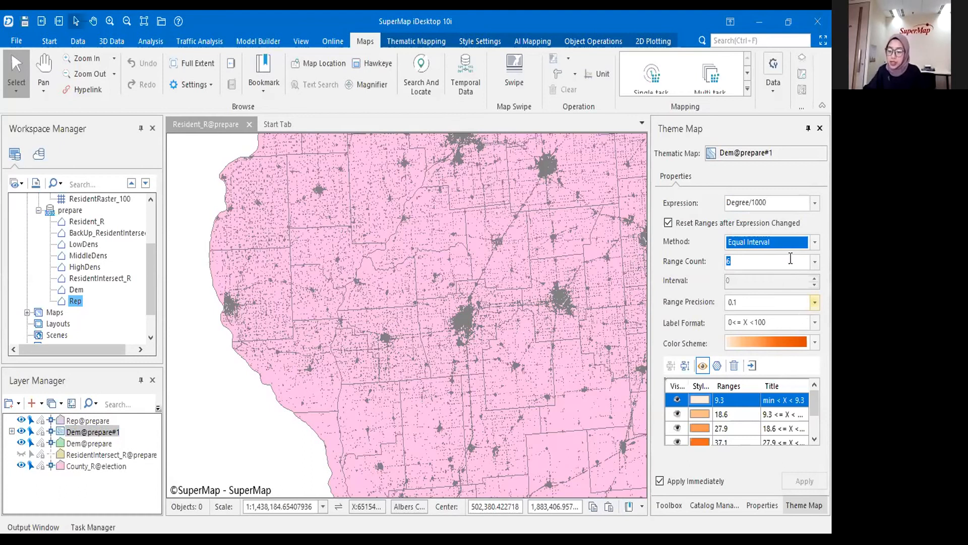
{"action": "left_click", "coordinate": [791, 258]}
{"action": "type", "text": "3"}
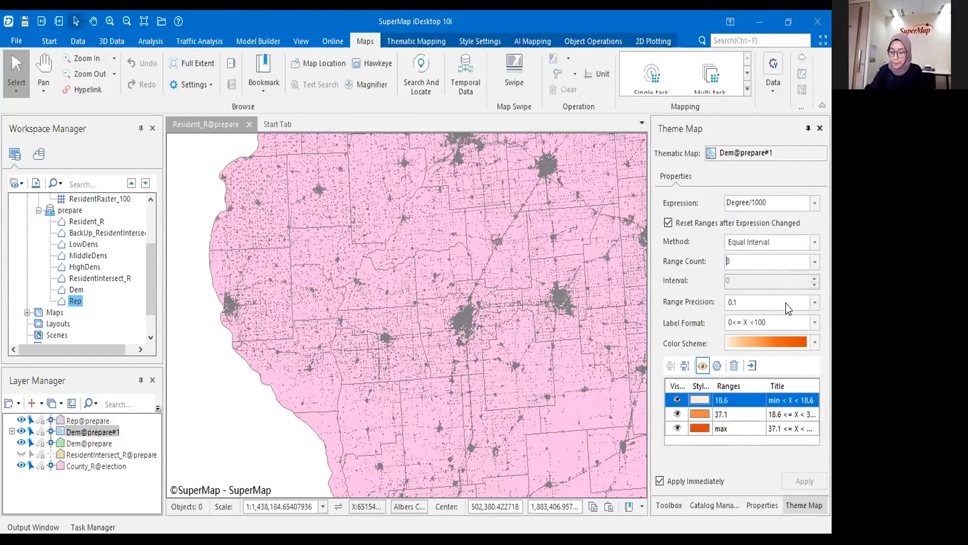
Step: Hide the Rep layer and apply a light-to-red gradient color scheme to the Dem thematic map
{"action": "scroll", "coordinate": [358, 223], "scroll_direction": "up", "scroll_amount": 3}
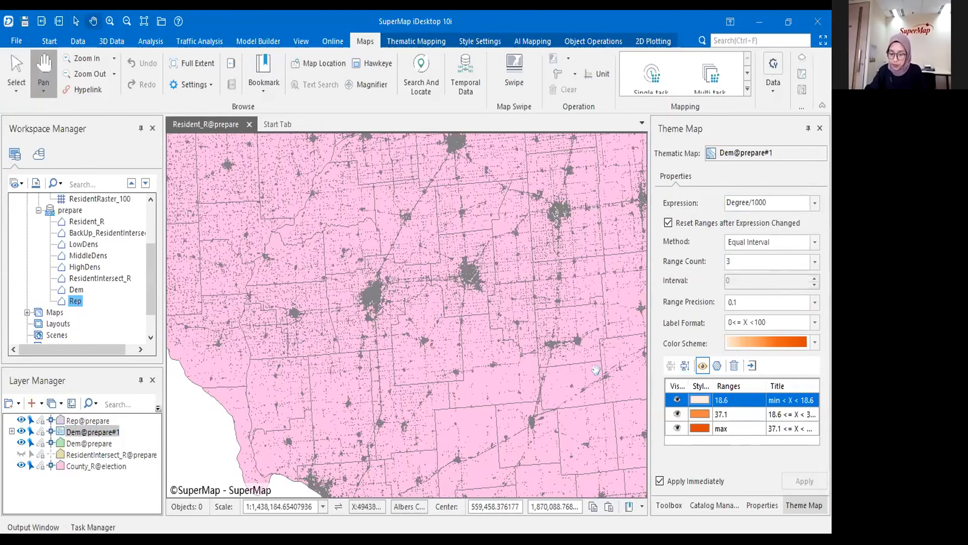
{"action": "scroll", "coordinate": [28, 432], "scroll_direction": "down", "scroll_amount": 1}
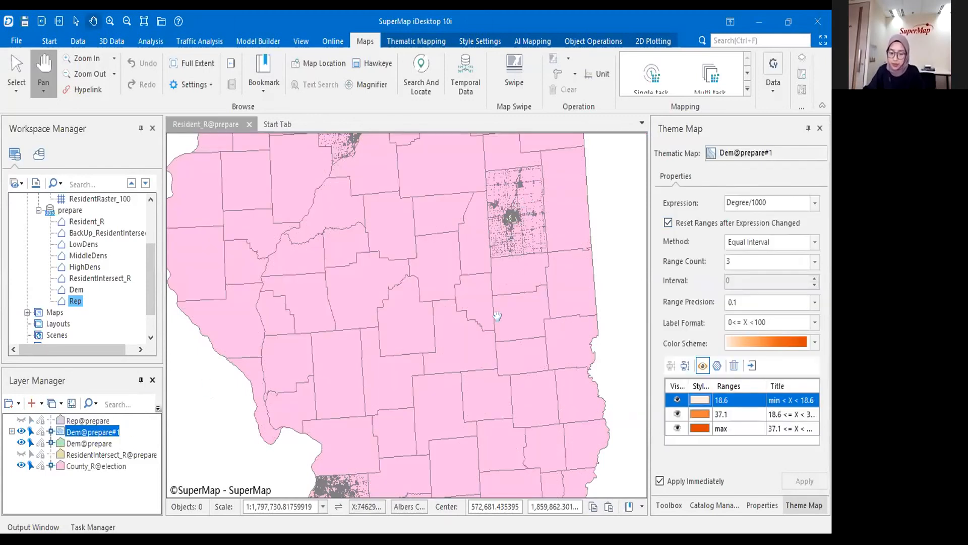
{"action": "scroll", "coordinate": [491, 335], "scroll_direction": "up", "scroll_amount": 7}
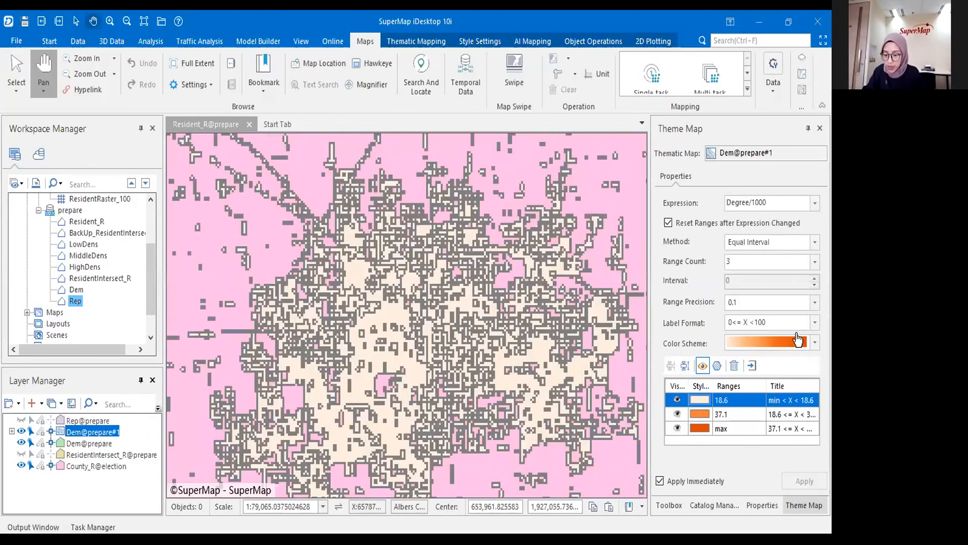
{"action": "left_click", "coordinate": [800, 322]}
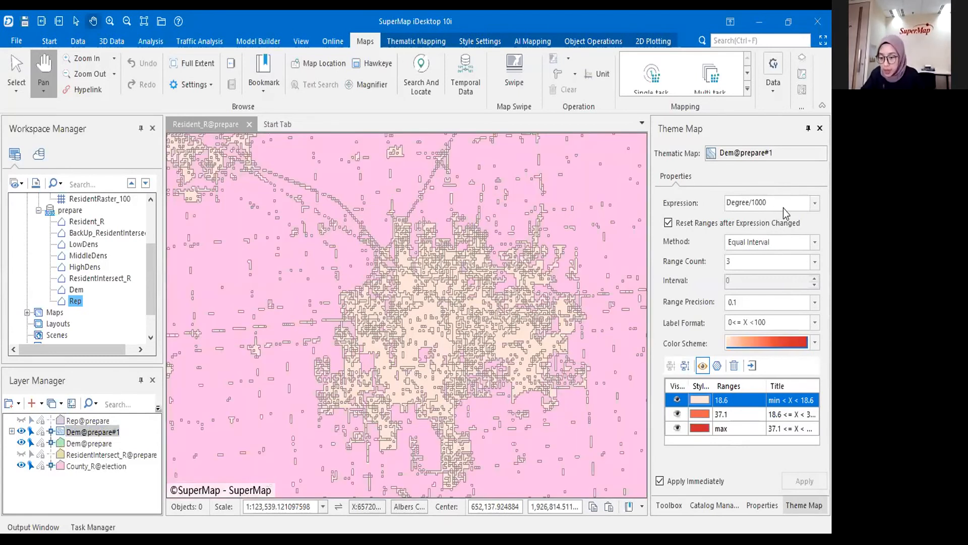
Step: Change the Dem thematic map's expression to Degree/10000
{"action": "left_click", "coordinate": [783, 208]}
{"action": "type", "text": "0"}
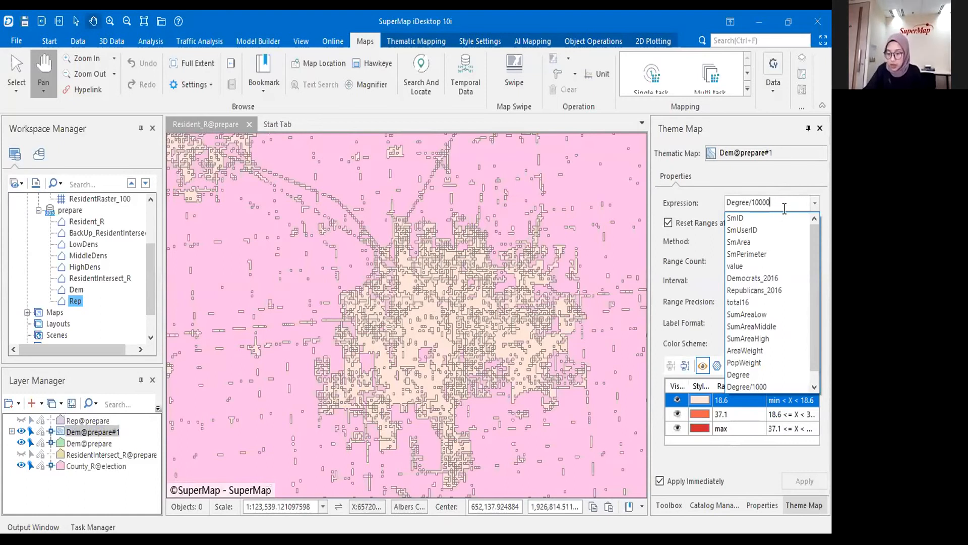
{"action": "key", "text": "Return"}
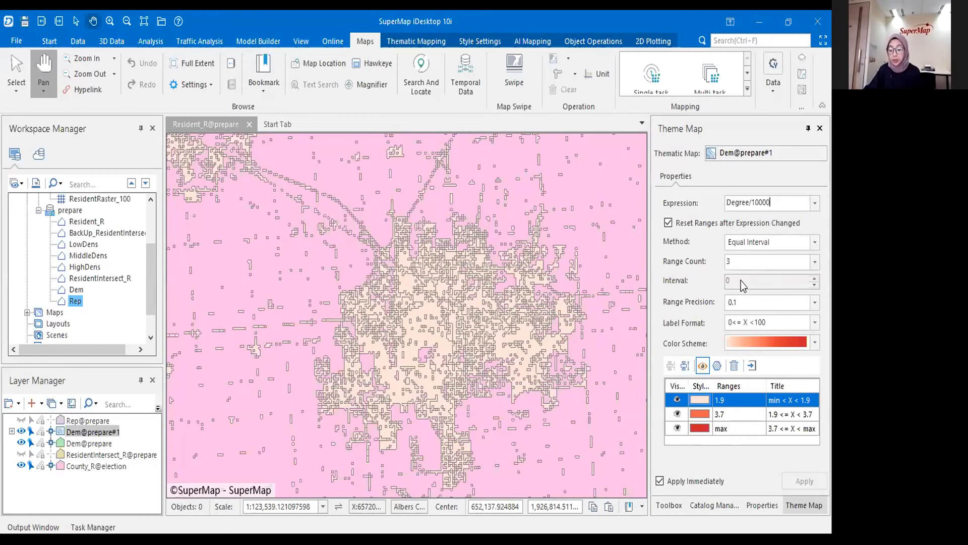
Step: Set the foreground fill of the lowest Dem range (below 1.9) to a soft red, #DD4242
{"action": "double_click", "coordinate": [703, 399]}
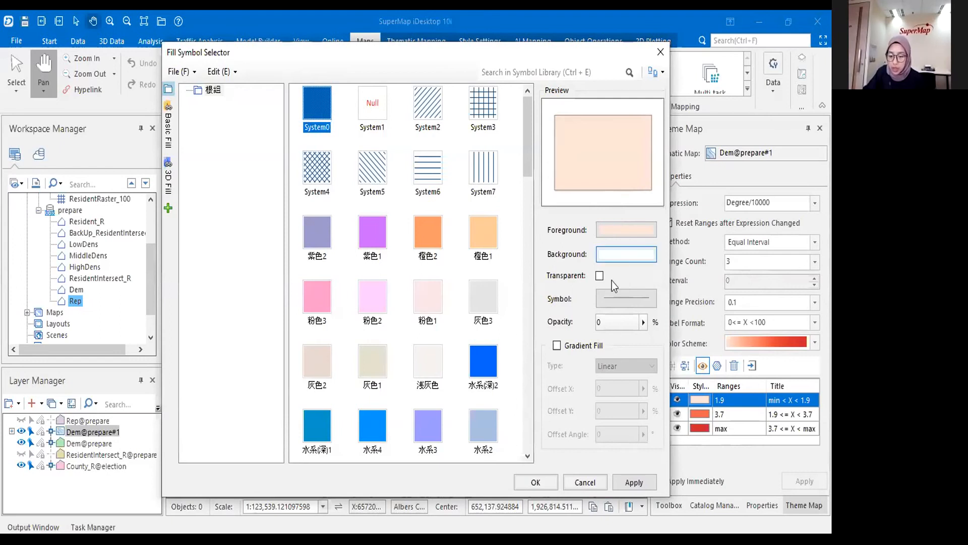
{"action": "left_click", "coordinate": [655, 226]}
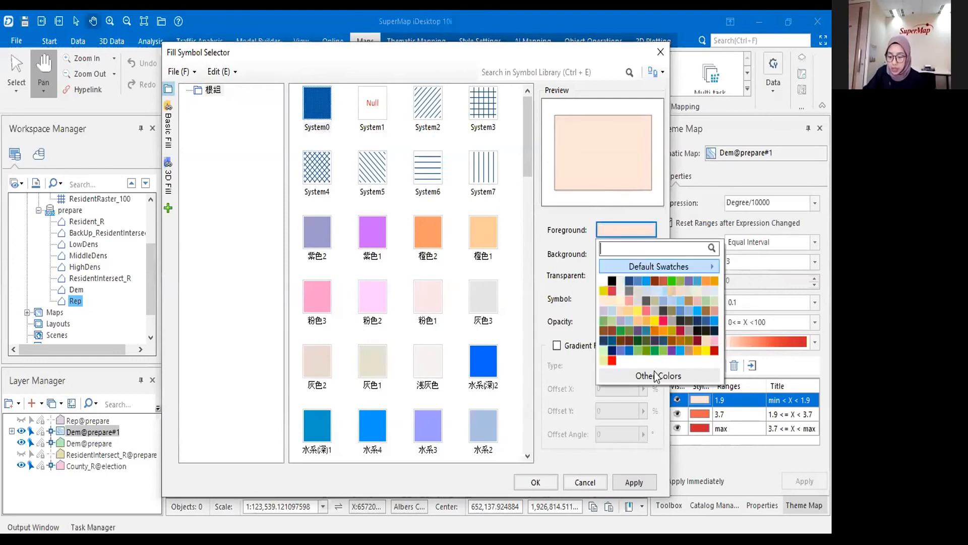
{"action": "left_click", "coordinate": [612, 380]}
{"action": "left_click", "coordinate": [612, 361]}
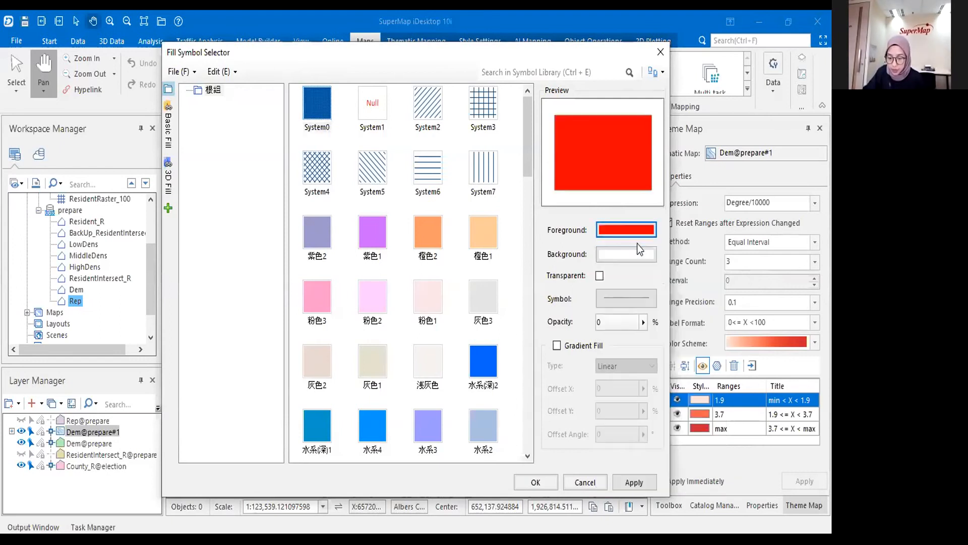
{"action": "left_click", "coordinate": [637, 230]}
{"action": "left_click", "coordinate": [634, 422]}
{"action": "left_click_drag", "start_coordinate": [619, 428], "coordinate": [642, 426]}
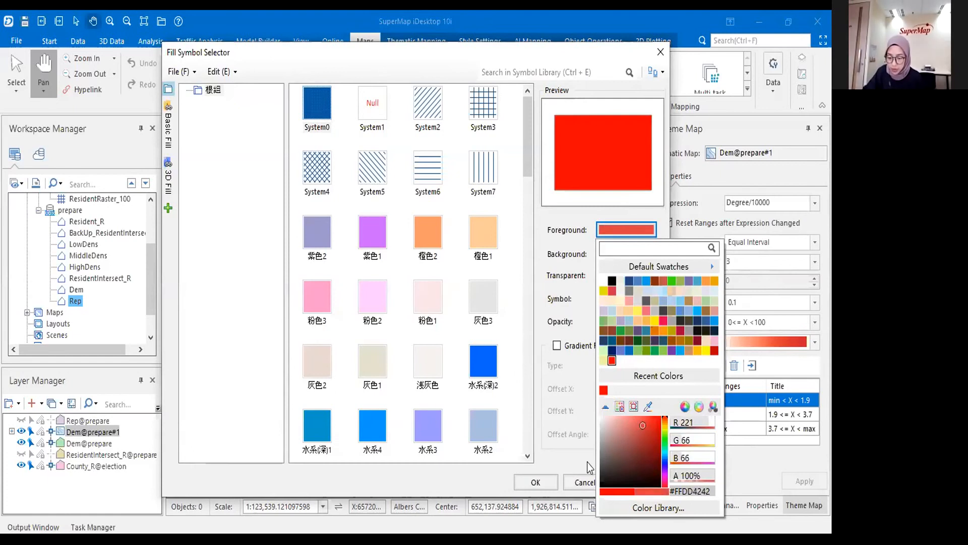
{"action": "key", "text": "Return"}
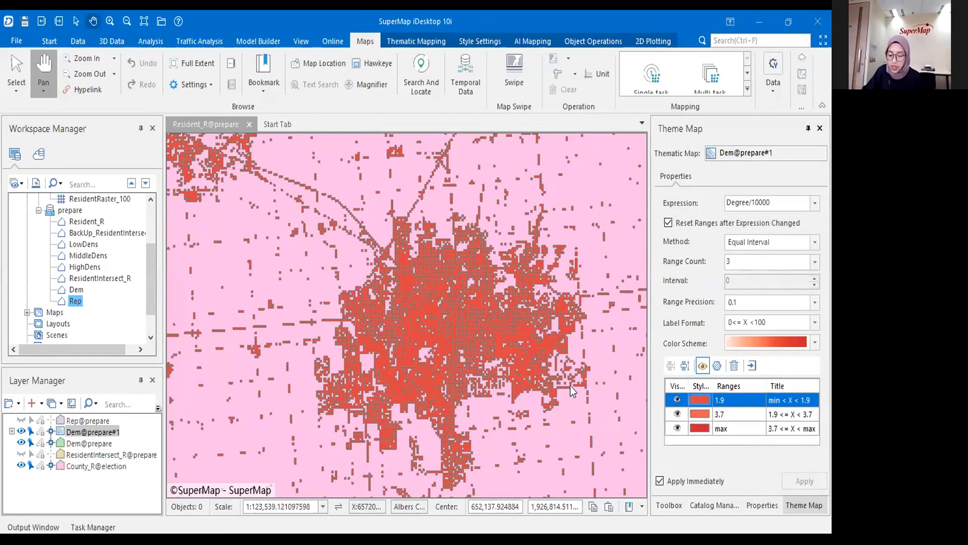
Step: Remove the outline symbol from the fill style of the lowest Dem range
{"action": "double_click", "coordinate": [700, 400]}
{"action": "left_click", "coordinate": [627, 298]}
{"action": "left_click", "coordinate": [446, 247]}
{"action": "left_click", "coordinate": [567, 404]}
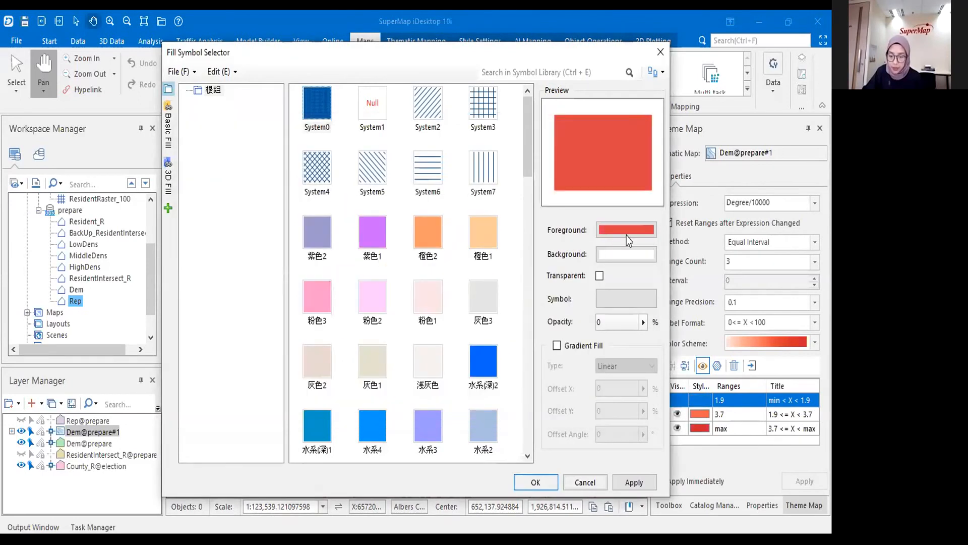
{"action": "left_click", "coordinate": [536, 482]}
Step: Set the foreground fill of the middle Dem range (1.9 to 3.7) to a bright red, #E51010
{"action": "double_click", "coordinate": [700, 414]}
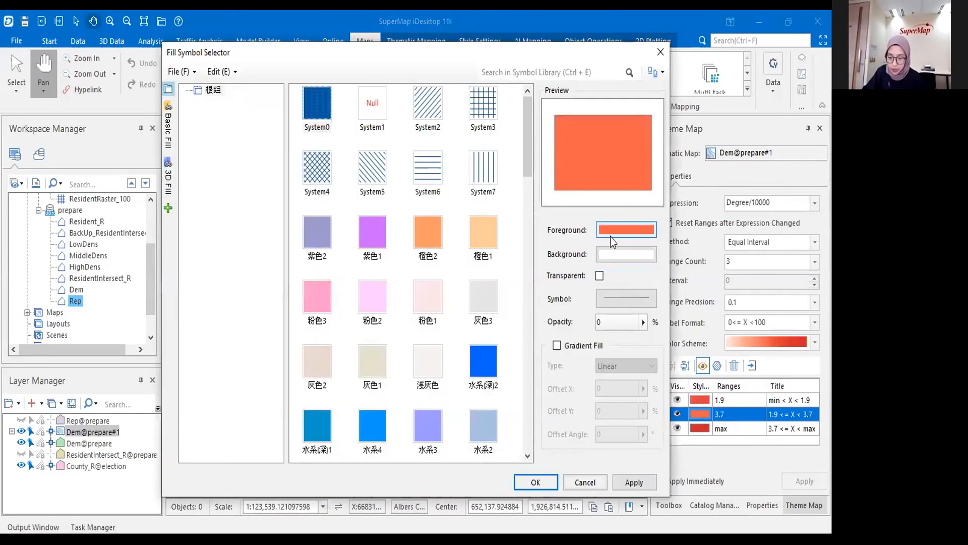
{"action": "left_click", "coordinate": [612, 237]}
{"action": "left_click", "coordinate": [643, 393]}
{"action": "left_click", "coordinate": [626, 230]}
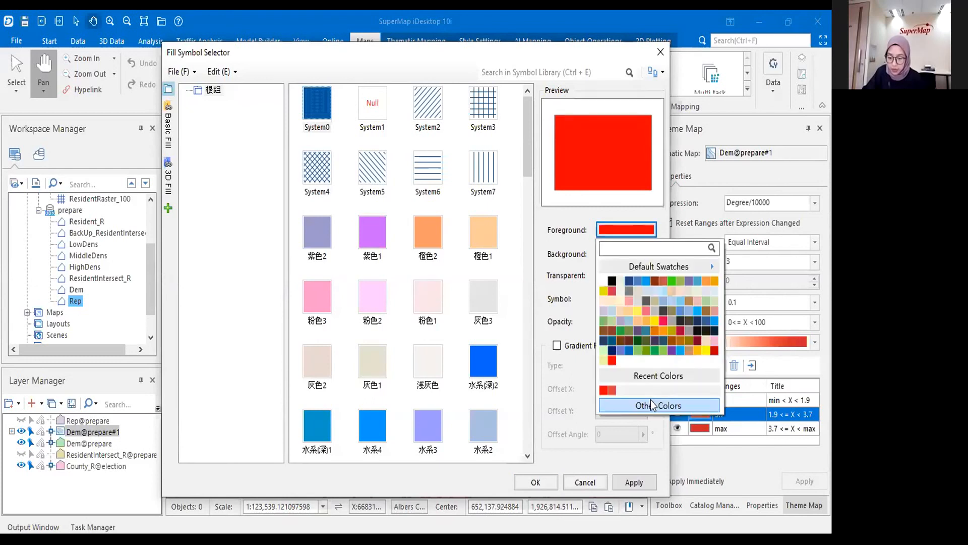
{"action": "left_click", "coordinate": [625, 406]}
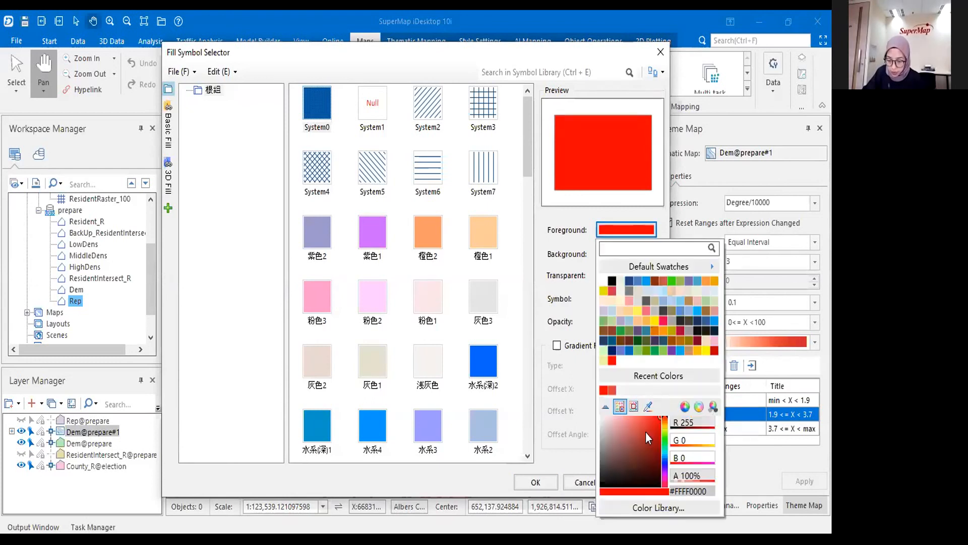
{"action": "left_click", "coordinate": [653, 423]}
{"action": "left_click", "coordinate": [655, 424]}
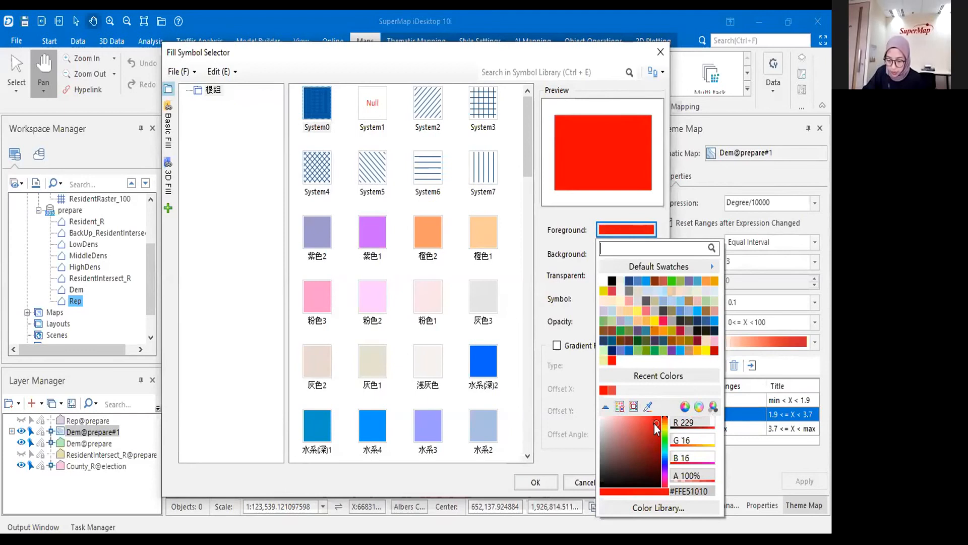
{"action": "left_click", "coordinate": [537, 483]}
Step: Set the foreground fill of the highest Dem range (3.7 to max) to a dark red, #930B0F
{"action": "double_click", "coordinate": [701, 427]}
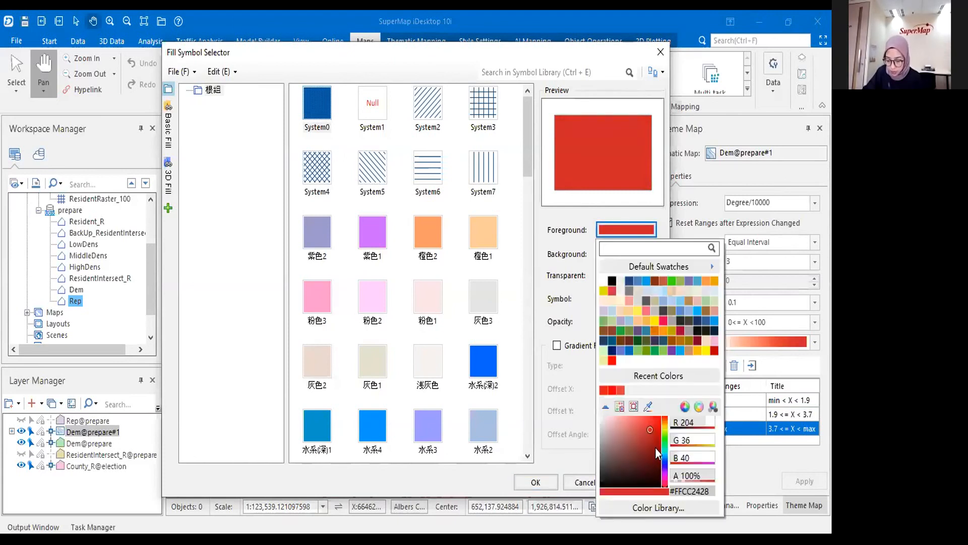
{"action": "left_click", "coordinate": [656, 447]}
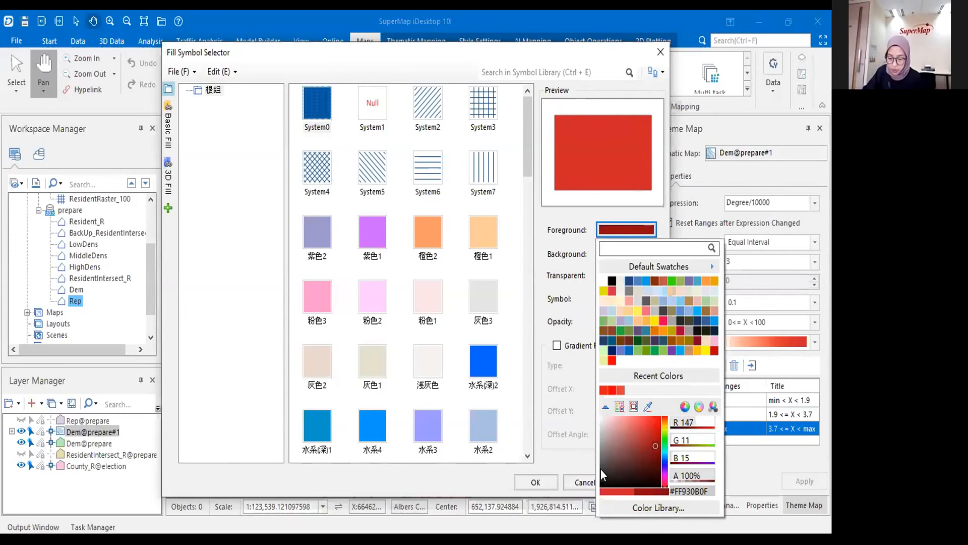
{"action": "left_click", "coordinate": [662, 423]}
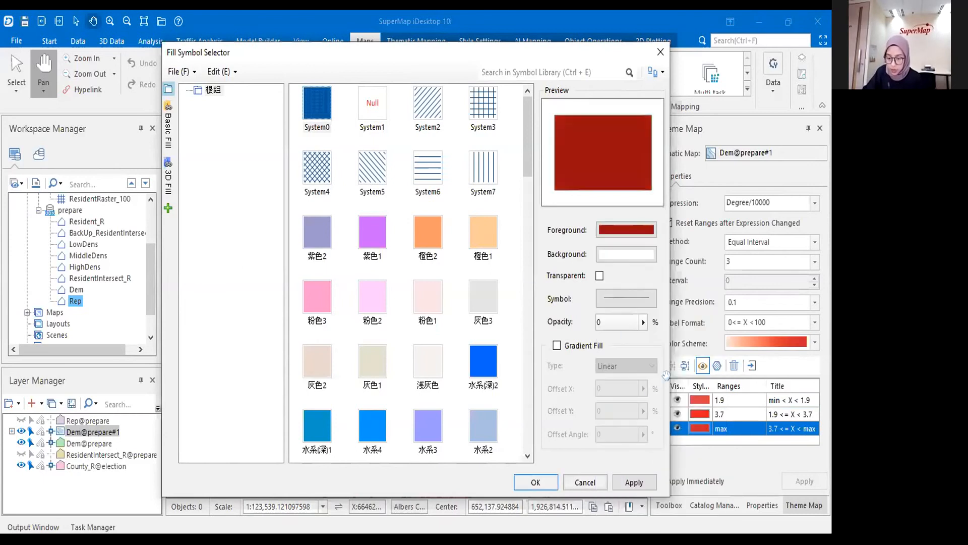
{"action": "key", "text": "Return"}
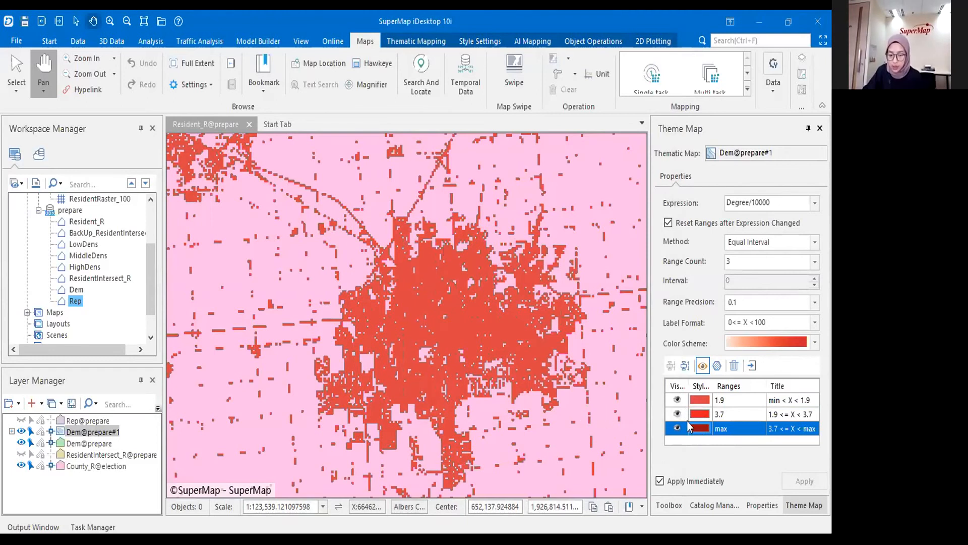
Step: Hide the original Dem layer and view the Dem thematic map across all the Illinois counties
{"action": "double_click", "coordinate": [699, 414]}
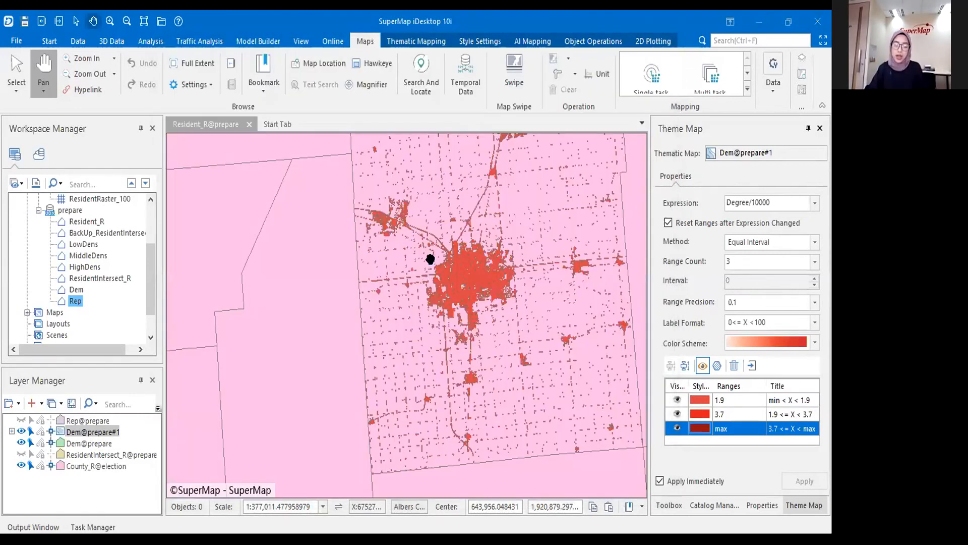
{"action": "scroll", "coordinate": [433, 257], "scroll_direction": "up", "scroll_amount": 4}
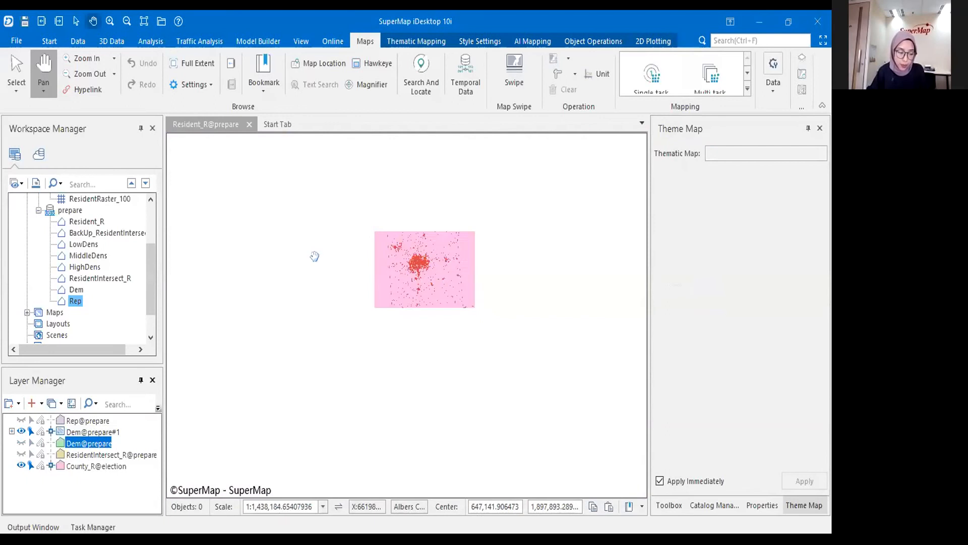
{"action": "scroll", "coordinate": [315, 256], "scroll_direction": "down", "scroll_amount": 3}
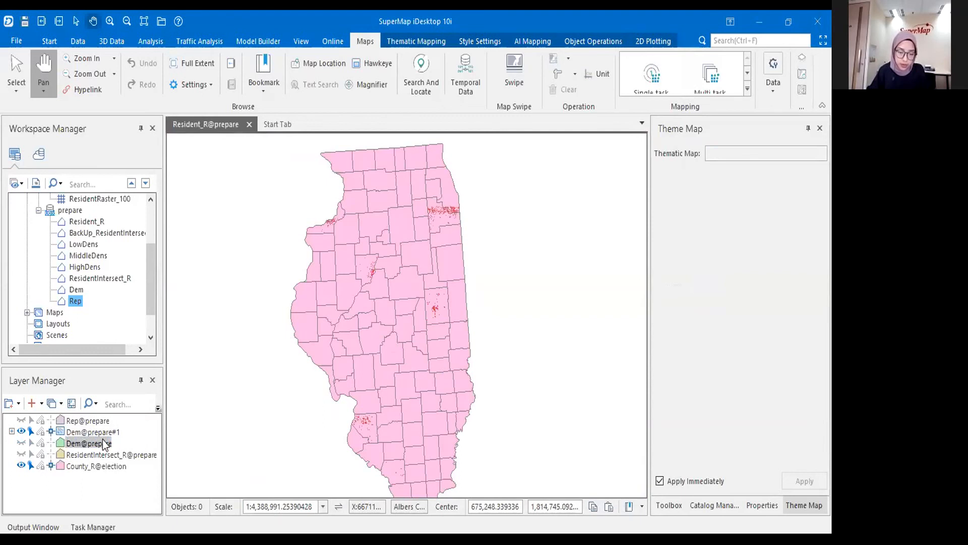
Step: Reapply the ZB_Reds color scheme to the Dem thematic map, leaving the lowest range's fill dialog without changes
{"action": "left_click", "coordinate": [91, 432]}
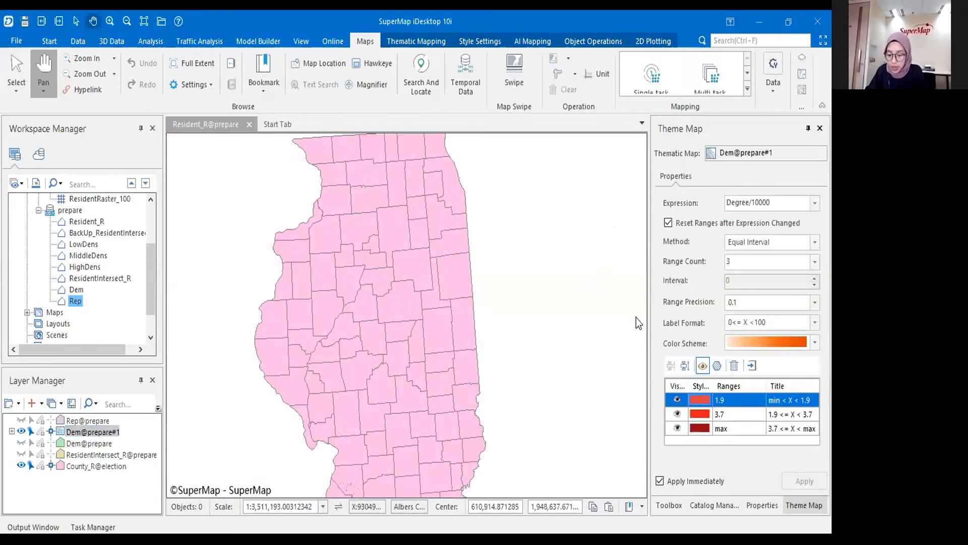
{"action": "left_click", "coordinate": [626, 230]}
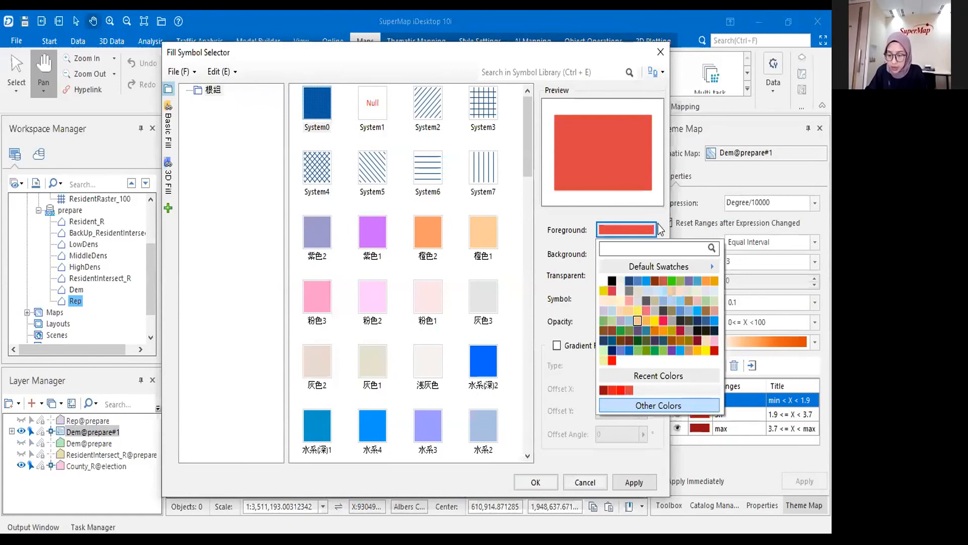
{"action": "left_click", "coordinate": [595, 480]}
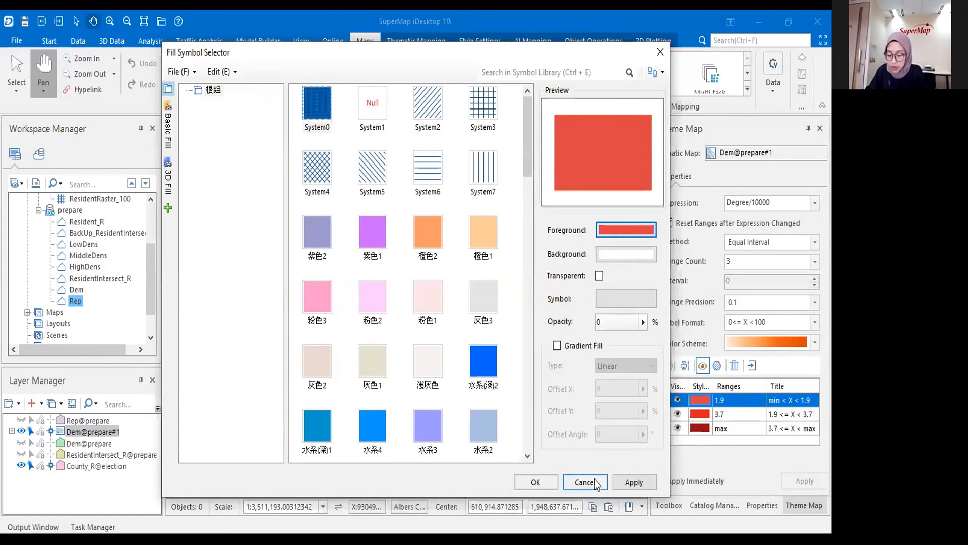
{"action": "left_click", "coordinate": [765, 346]}
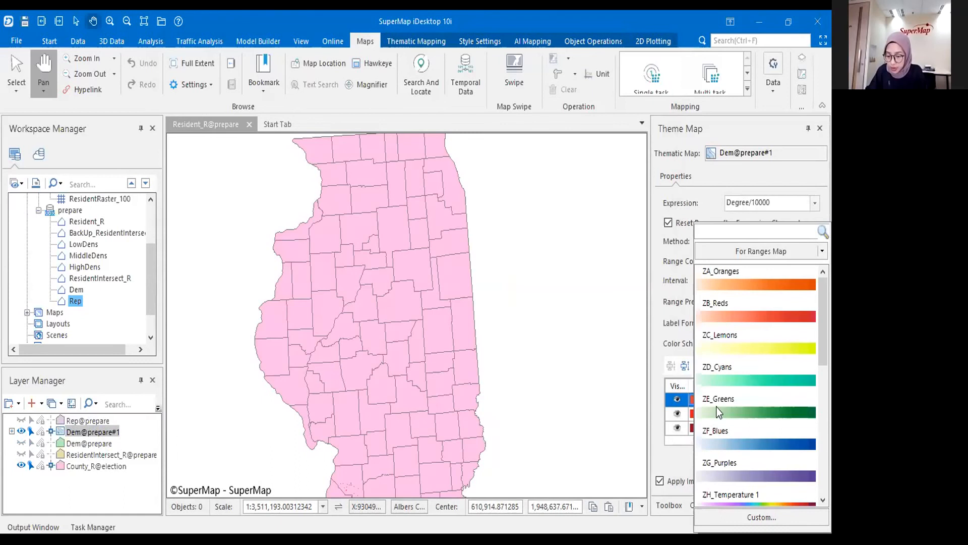
{"action": "left_click", "coordinate": [707, 406]}
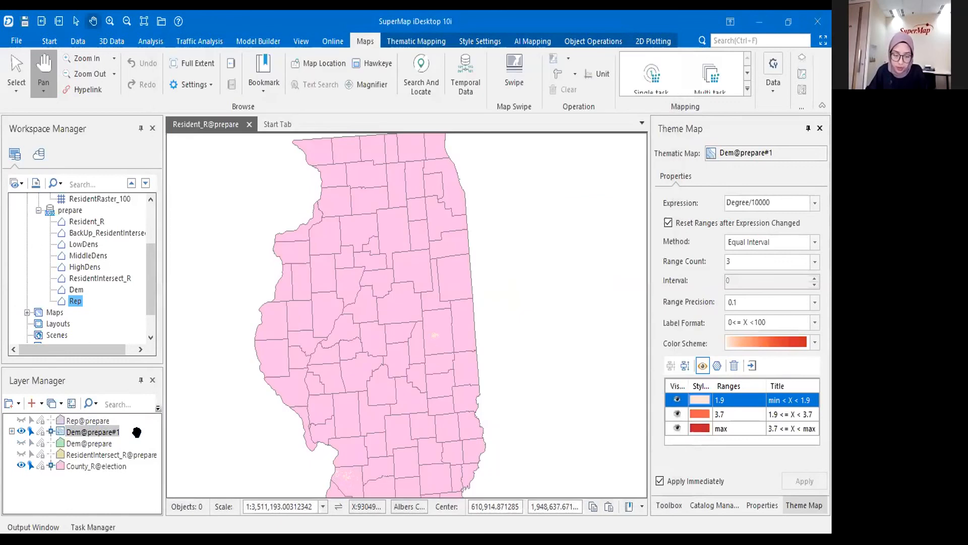
Step: Apply the ZF_Blues color scheme to the Dem thematic map
{"action": "left_click_drag", "start_coordinate": [137, 432], "coordinate": [172, 412]}
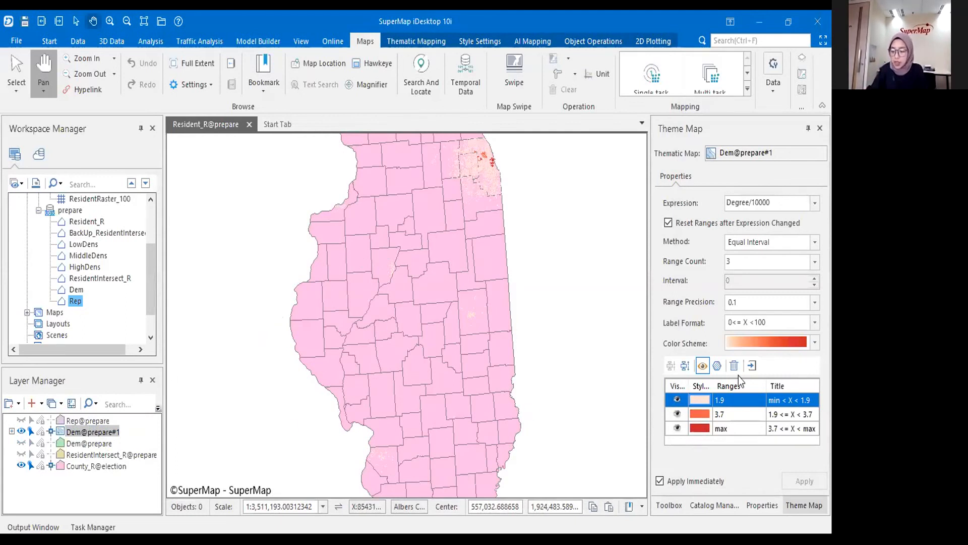
{"action": "left_click", "coordinate": [777, 345]}
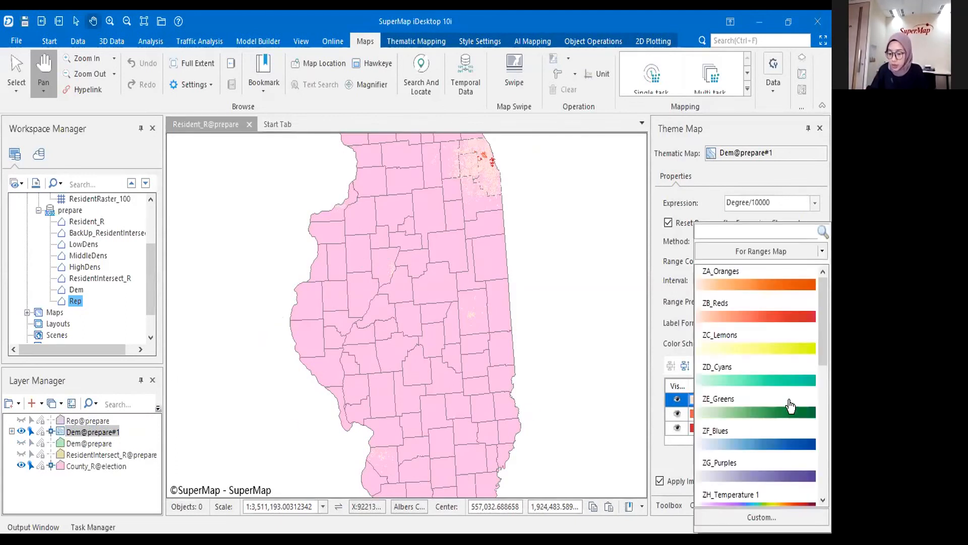
{"action": "left_click", "coordinate": [776, 444]}
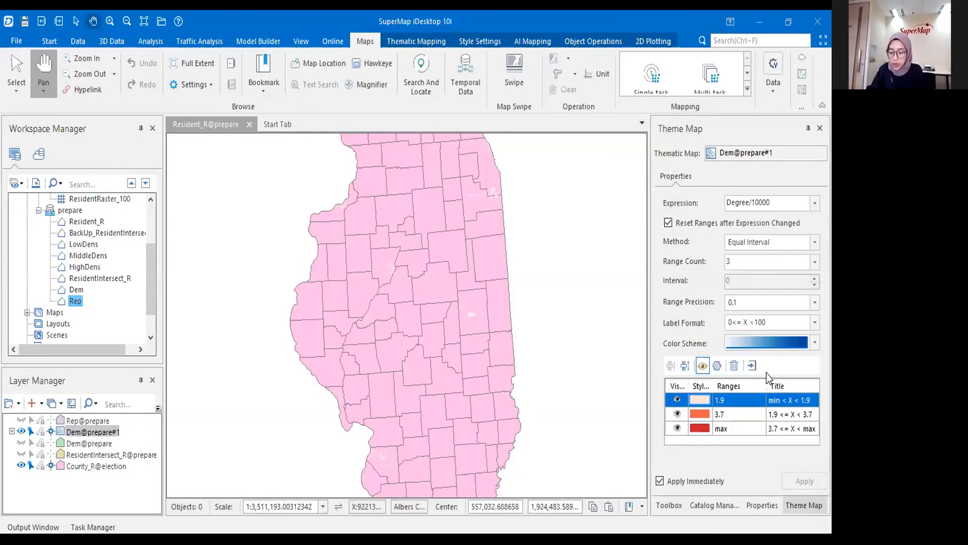
Step: Set the foreground fill of the lowest Dem range to a light periwinkle blue, #A2B0E8
{"action": "double_click", "coordinate": [701, 403]}
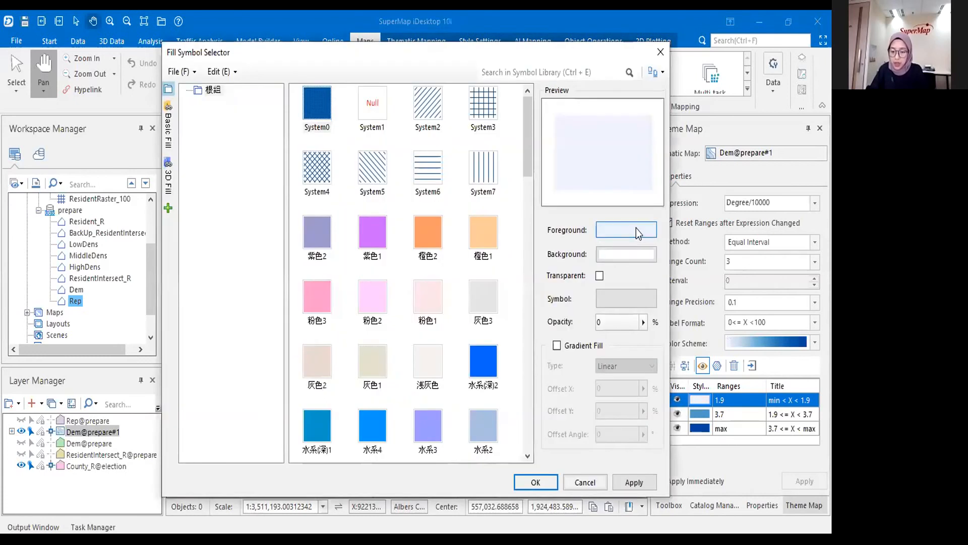
{"action": "left_click", "coordinate": [637, 228]}
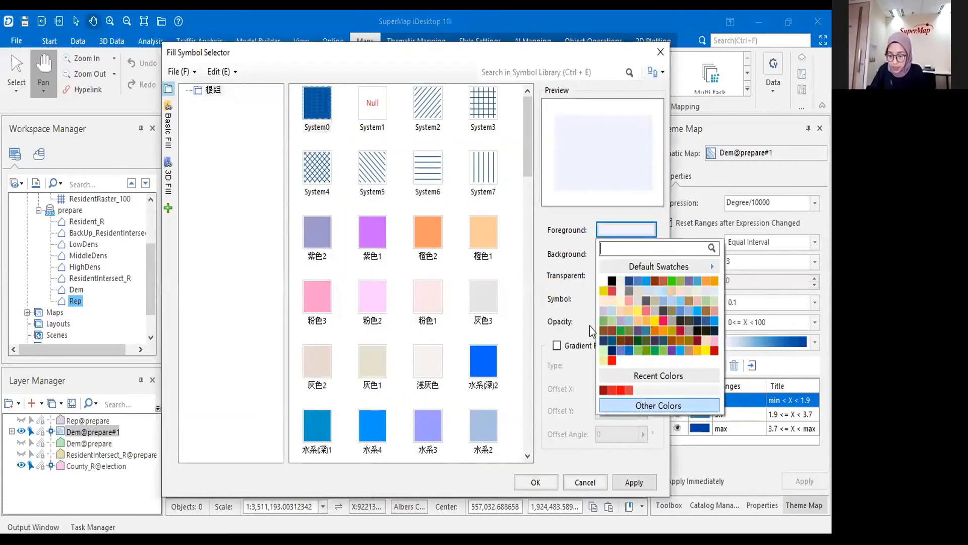
{"action": "left_click", "coordinate": [612, 406]}
{"action": "left_click_drag", "start_coordinate": [607, 421], "coordinate": [618, 425]}
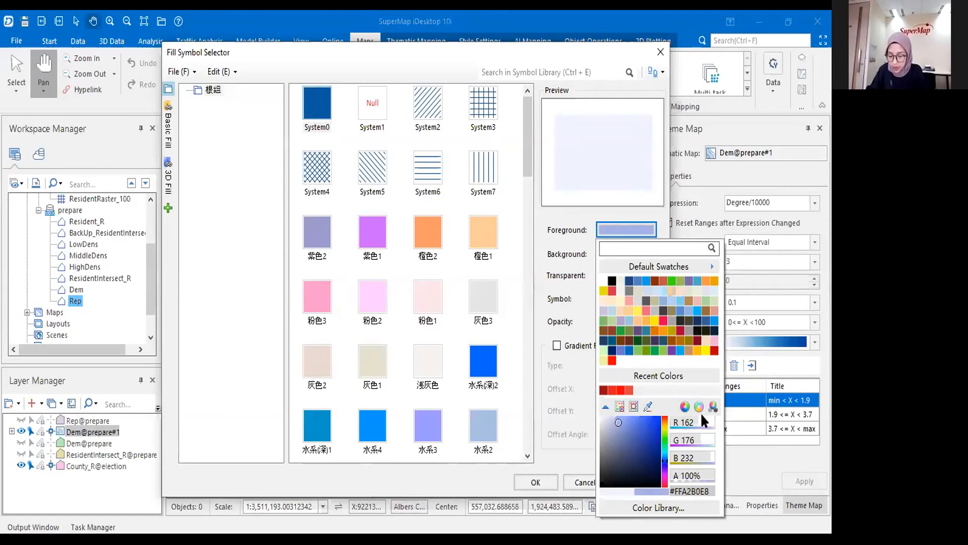
{"action": "left_click", "coordinate": [536, 482]}
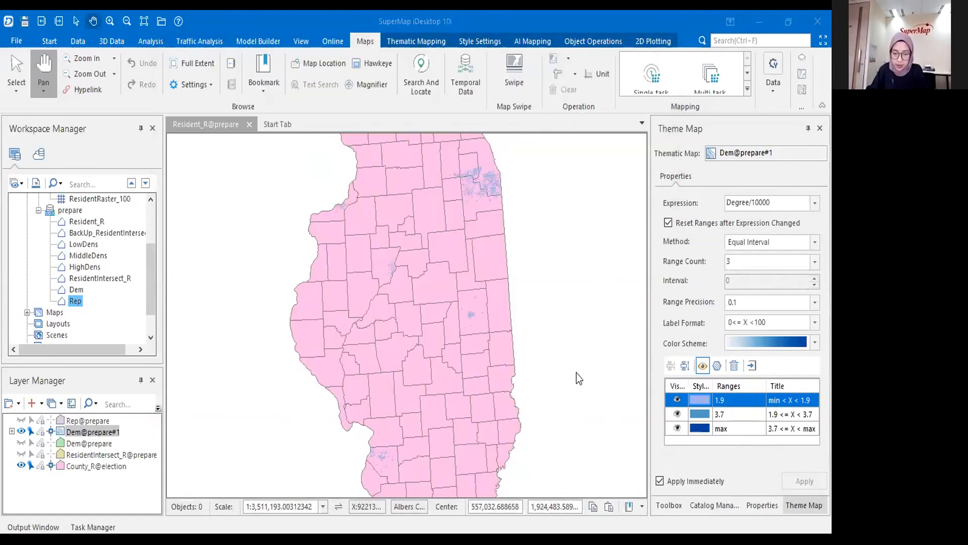
Step: Hide the County_R layer and view the Dem ranges around the dense northeastern cluster
{"action": "left_click", "coordinate": [16, 465]}
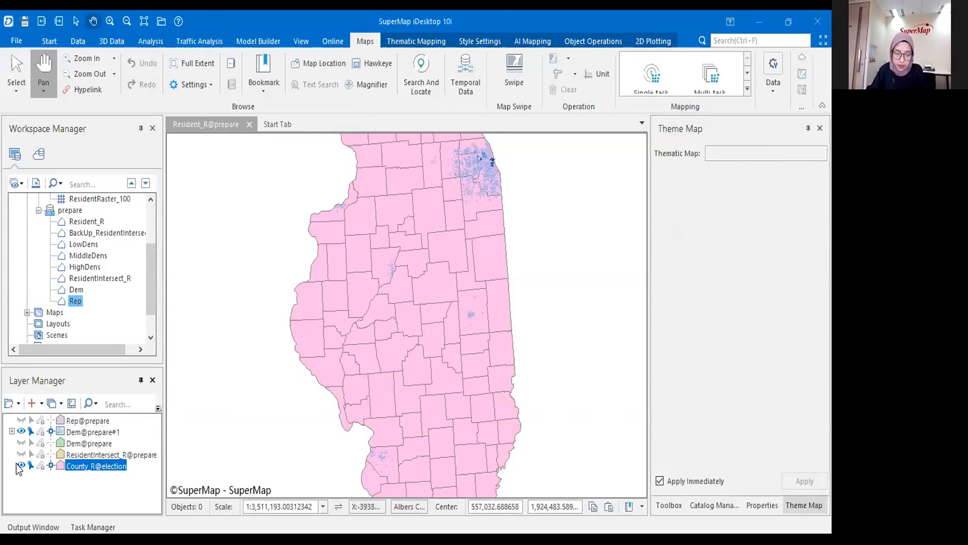
{"action": "left_click", "coordinate": [20, 467]}
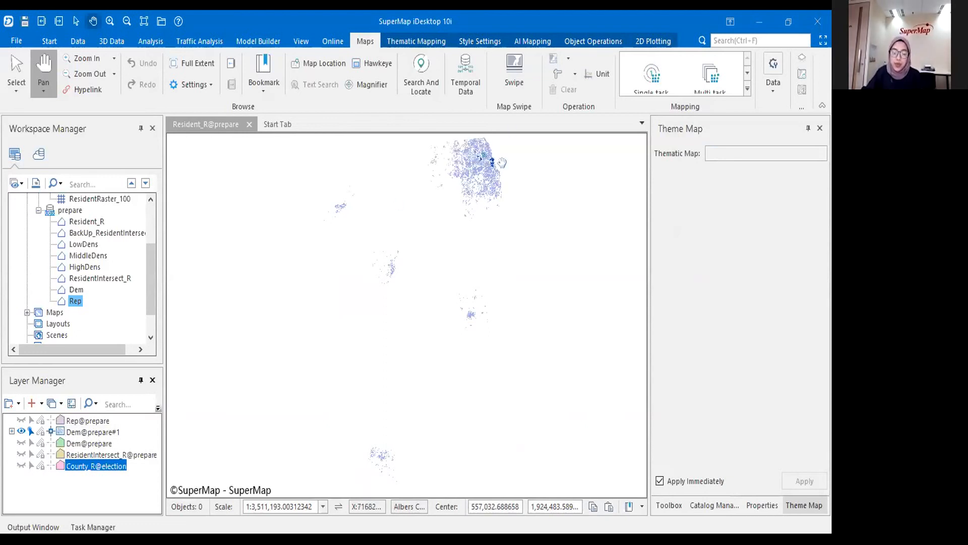
{"action": "left_click_drag", "start_coordinate": [488, 164], "coordinate": [471, 226]}
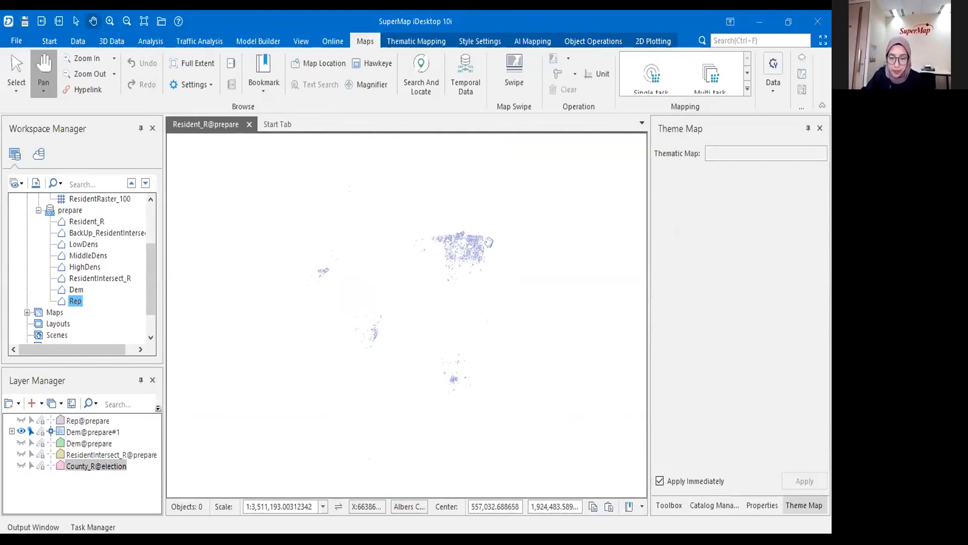
{"action": "scroll", "coordinate": [476, 228], "scroll_direction": "up", "scroll_amount": 2}
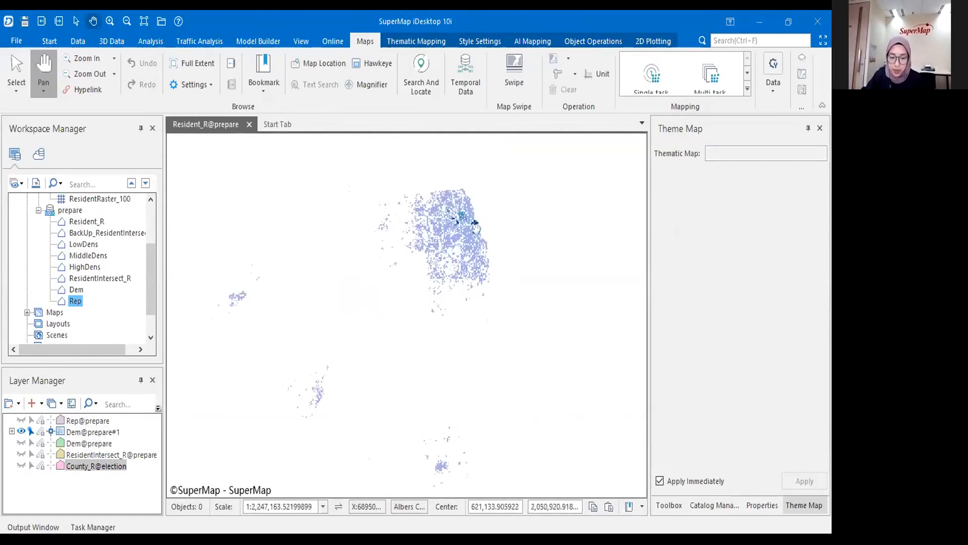
Step: Create a default ranges thematic map from the Rep layer
{"action": "scroll", "coordinate": [476, 228], "scroll_direction": "up", "scroll_amount": 4}
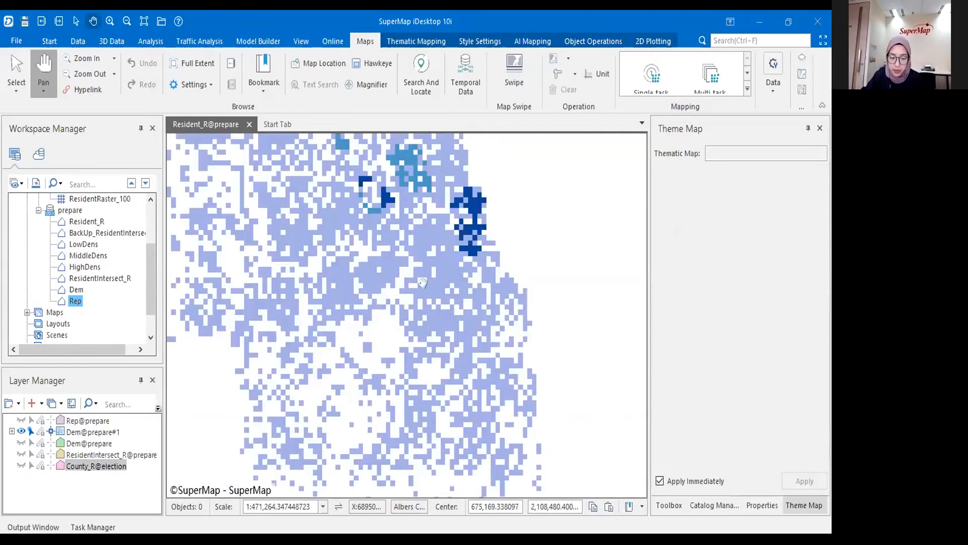
{"action": "scroll", "coordinate": [463, 331], "scroll_direction": "up", "scroll_amount": 1}
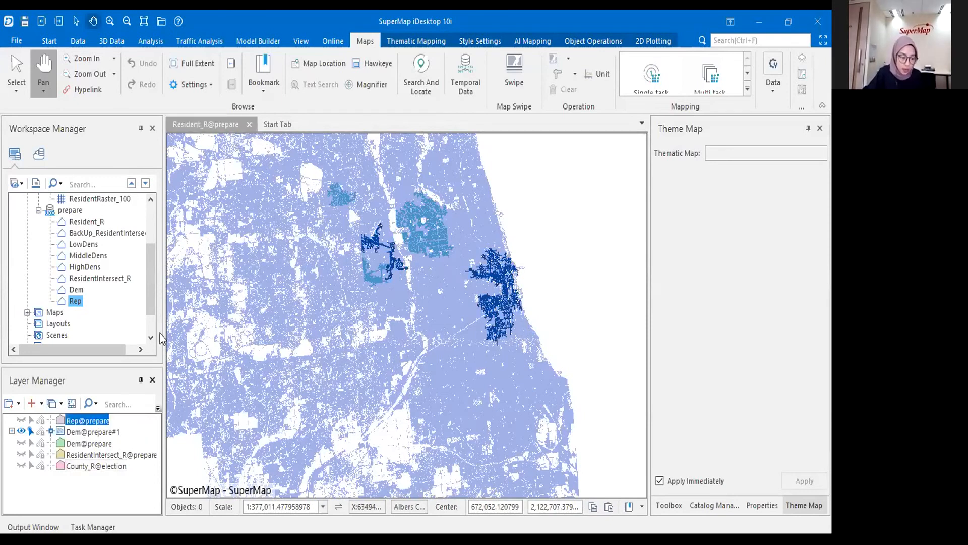
{"action": "right_click", "coordinate": [86, 421]}
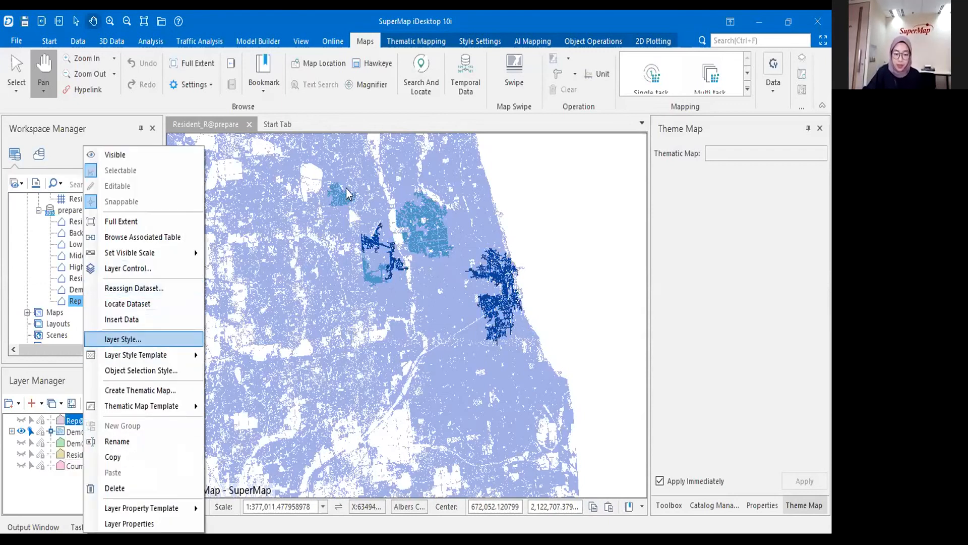
{"action": "key", "text": "Return"}
{"action": "left_click", "coordinate": [311, 218]}
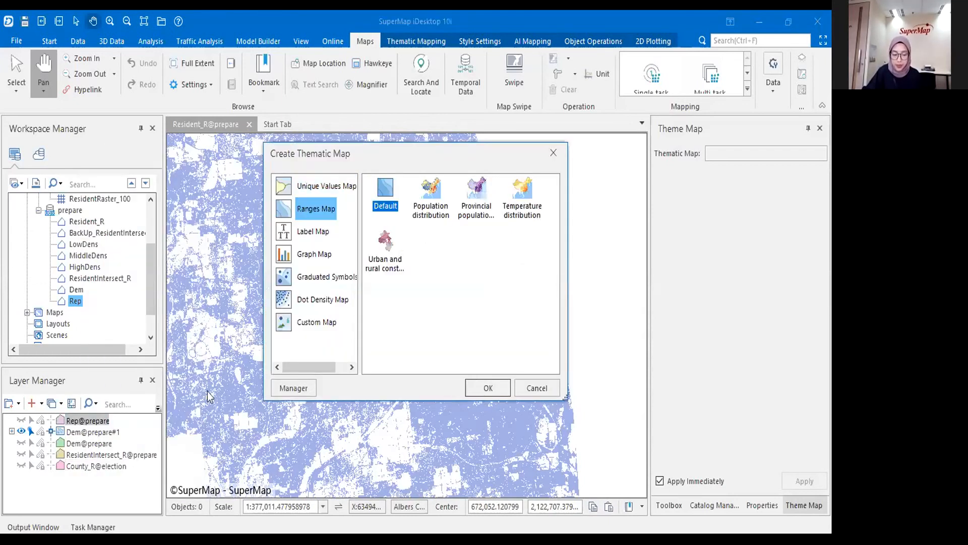
{"action": "left_click", "coordinate": [508, 404]}
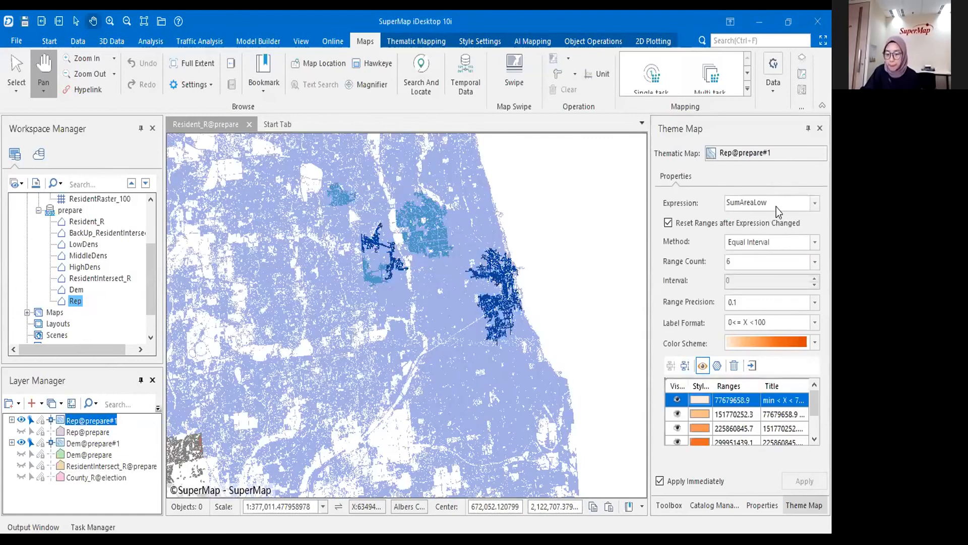
Step: Set the Rep thematic map's expression to (Degree/10000)*-1
{"action": "left_click", "coordinate": [776, 204]}
{"action": "left_click", "coordinate": [814, 202]}
{"action": "left_click", "coordinate": [759, 383]}
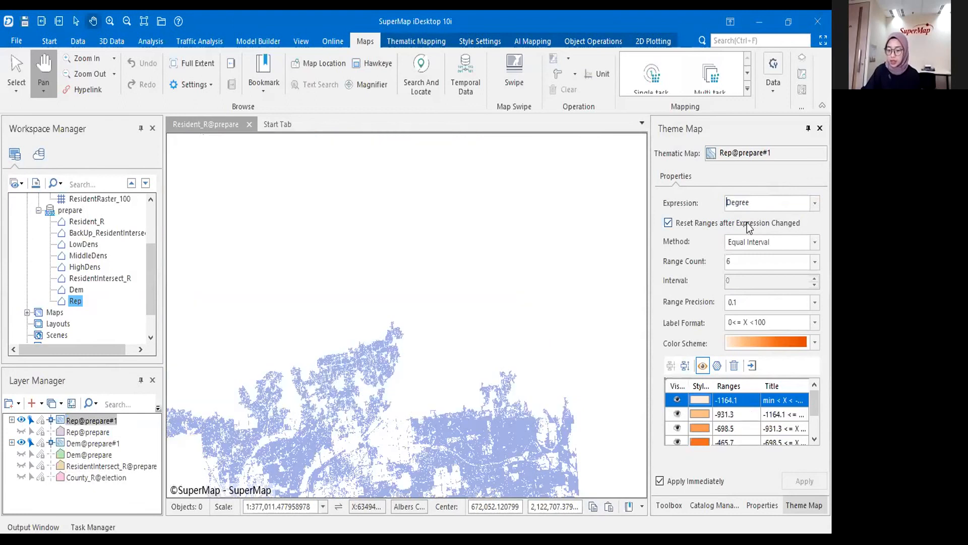
{"action": "left_click", "coordinate": [786, 204]}
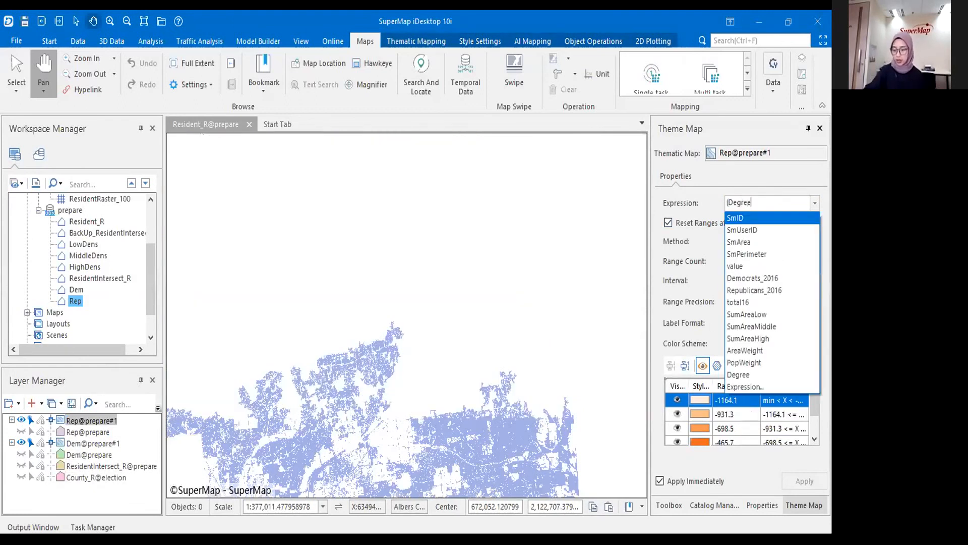
{"action": "type", "text": "/"}
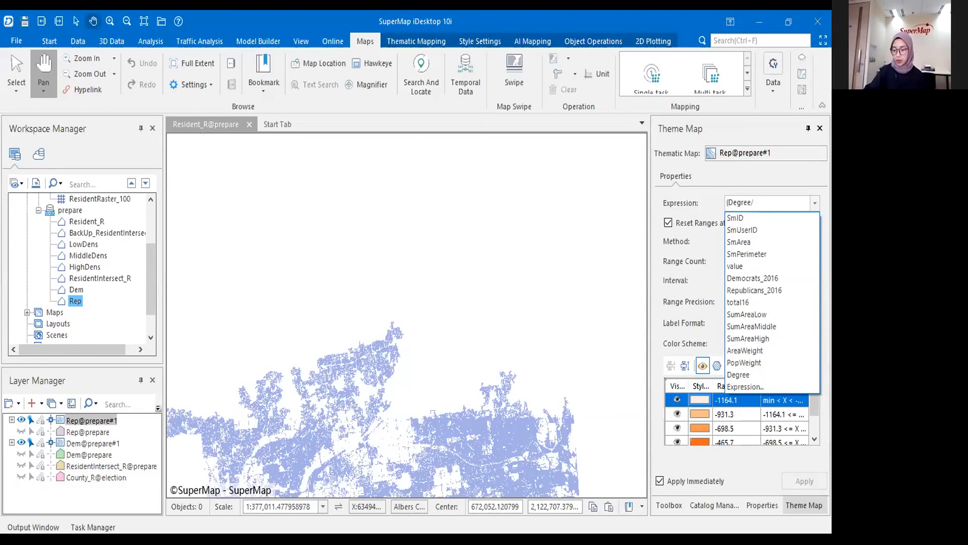
{"action": "type", "text": "10000)*-1"}
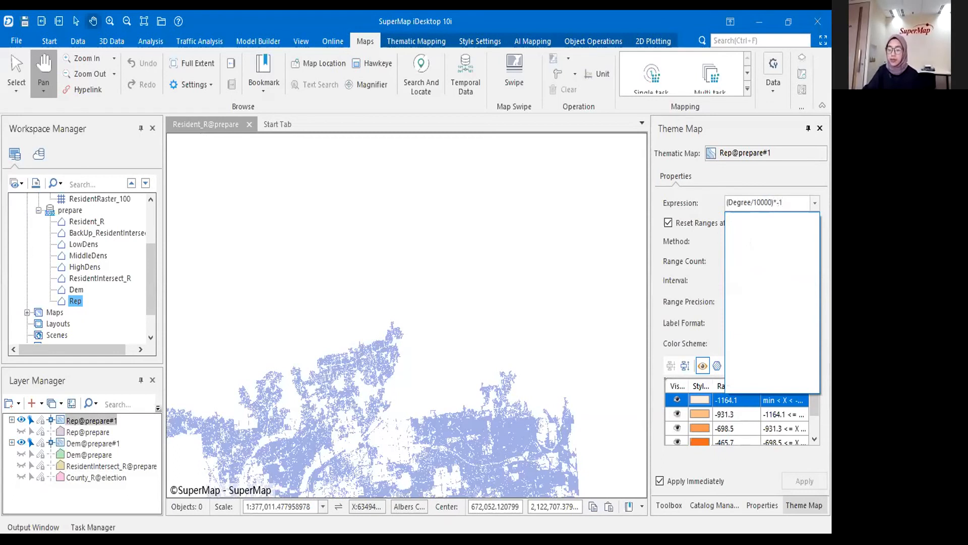
{"action": "key", "text": "Return"}
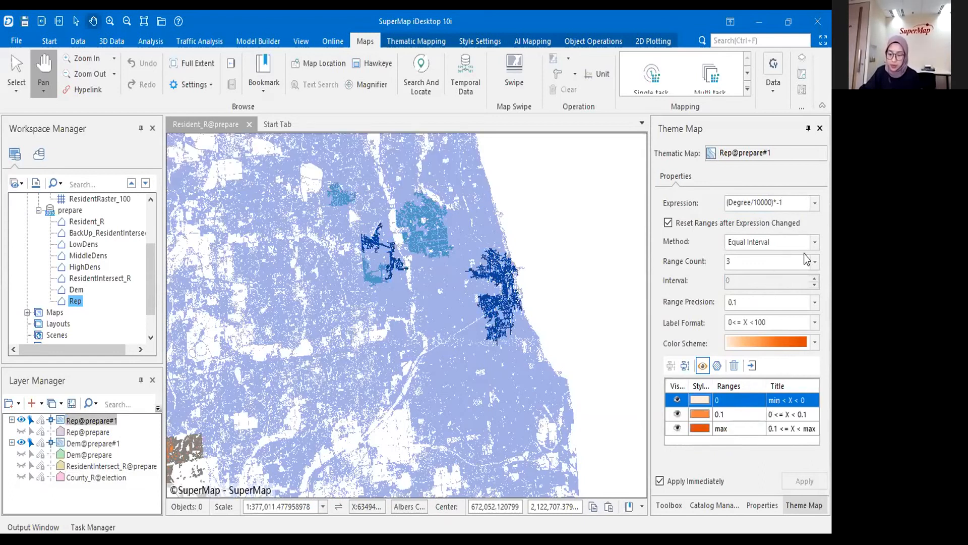
Step: Apply a light-to-dark red color scheme to the Rep thematic map and give its lowest range a salmon fill without an outline
{"action": "left_click", "coordinate": [790, 343]}
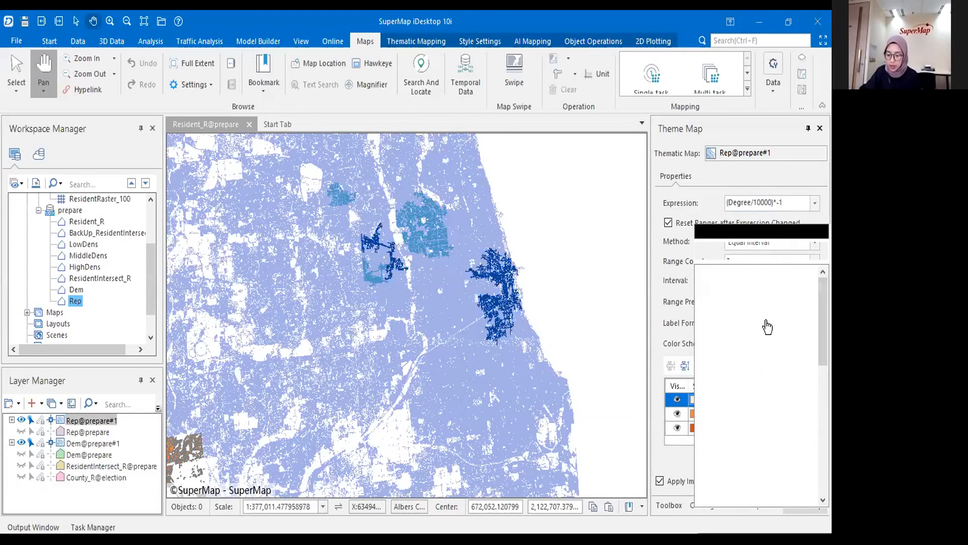
{"action": "left_click", "coordinate": [740, 313]}
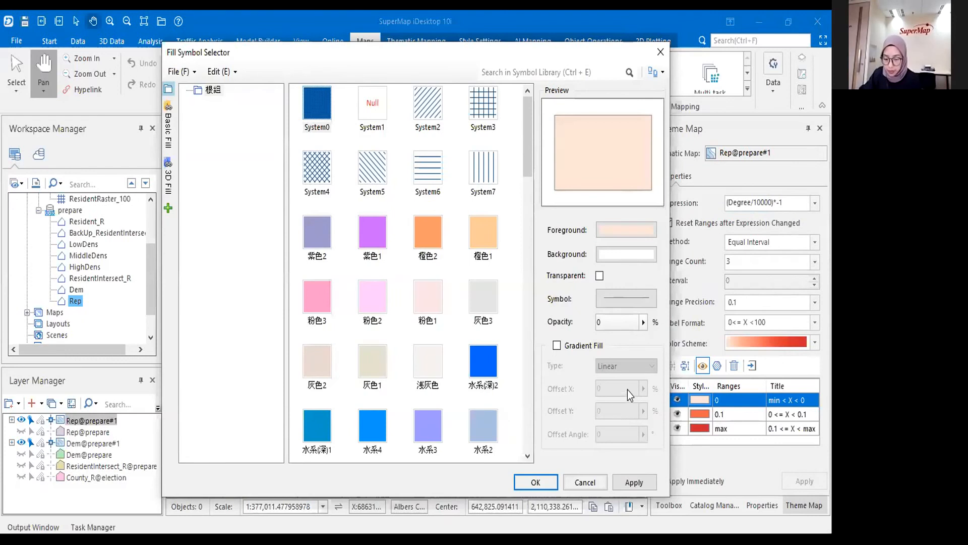
{"action": "left_click", "coordinate": [613, 225]}
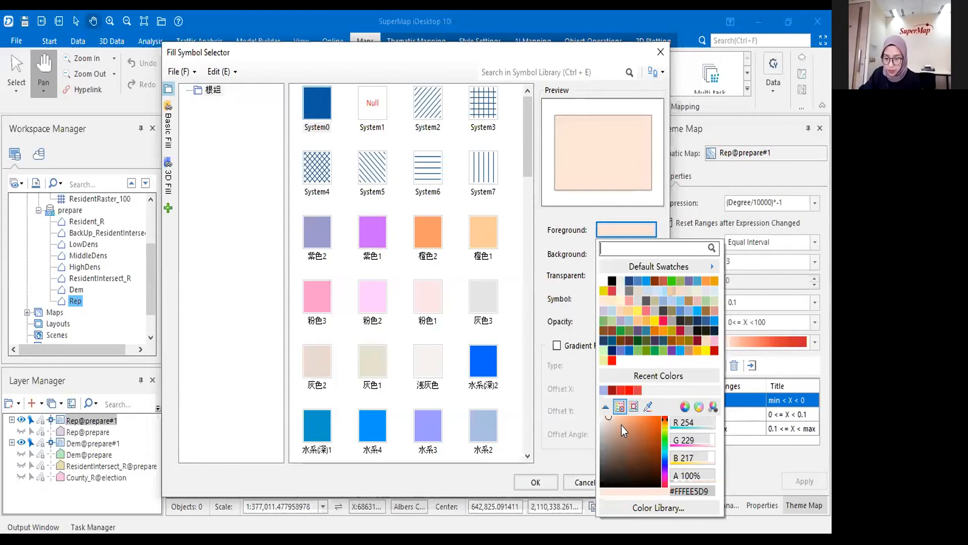
{"action": "left_click", "coordinate": [630, 390]}
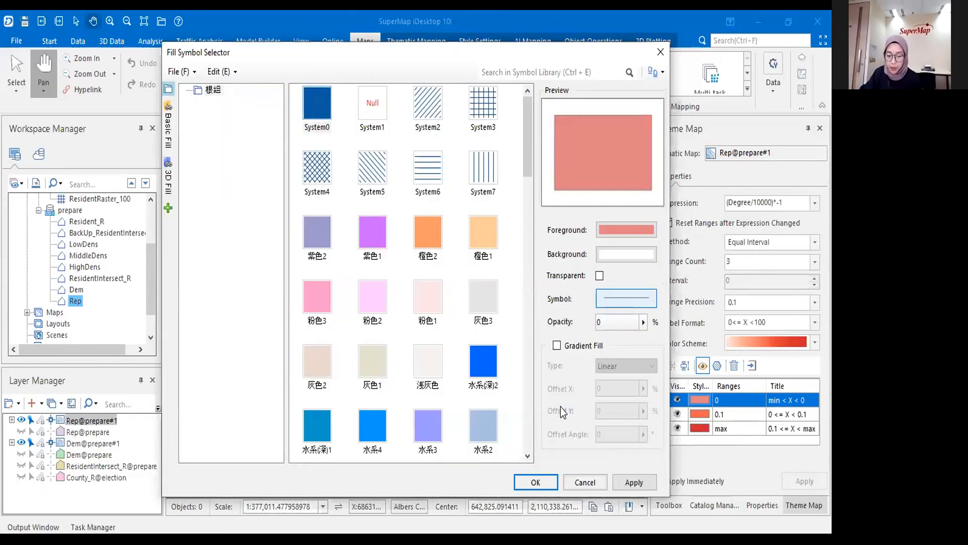
{"action": "left_click", "coordinate": [561, 407]}
{"action": "left_click", "coordinate": [561, 407]}
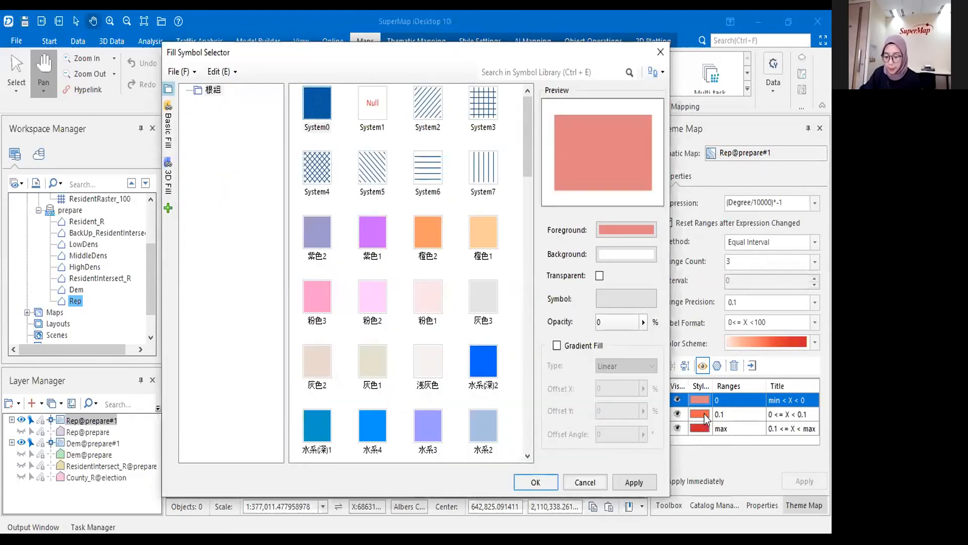
{"action": "left_click", "coordinate": [660, 52]}
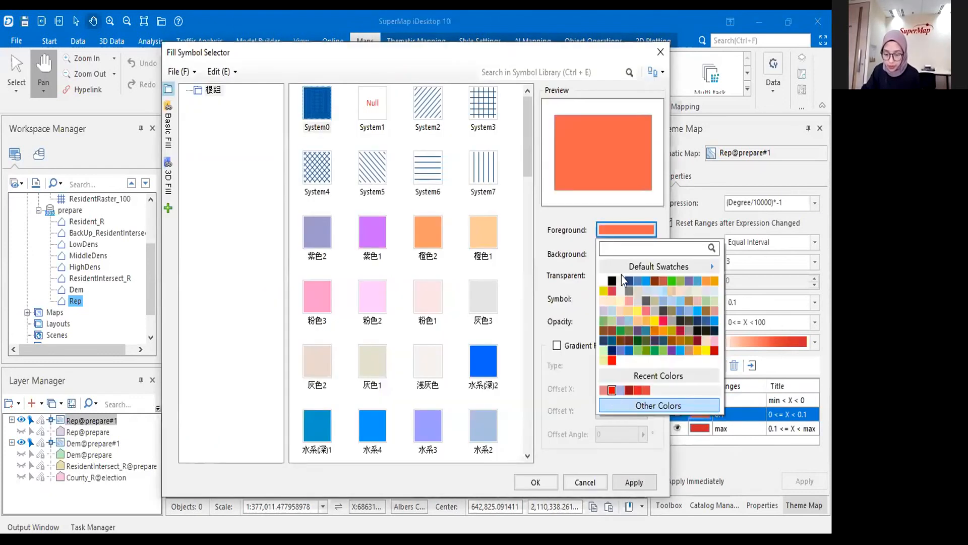
Step: Set the middle Rep range's foreground fill to medium red, #DD4949, and its outline to the Null line symbol System5
{"action": "left_click", "coordinate": [612, 390]}
{"action": "left_click", "coordinate": [626, 229]}
{"action": "left_click", "coordinate": [656, 418]}
{"action": "left_click", "coordinate": [641, 433]}
{"action": "left_click", "coordinate": [640, 428]}
{"action": "left_click", "coordinate": [638, 426]}
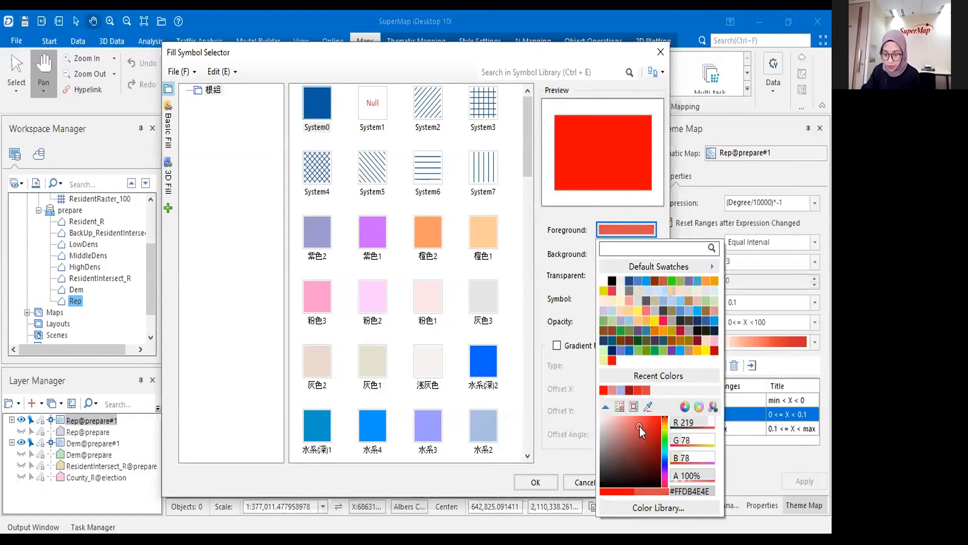
{"action": "left_click", "coordinate": [641, 425]}
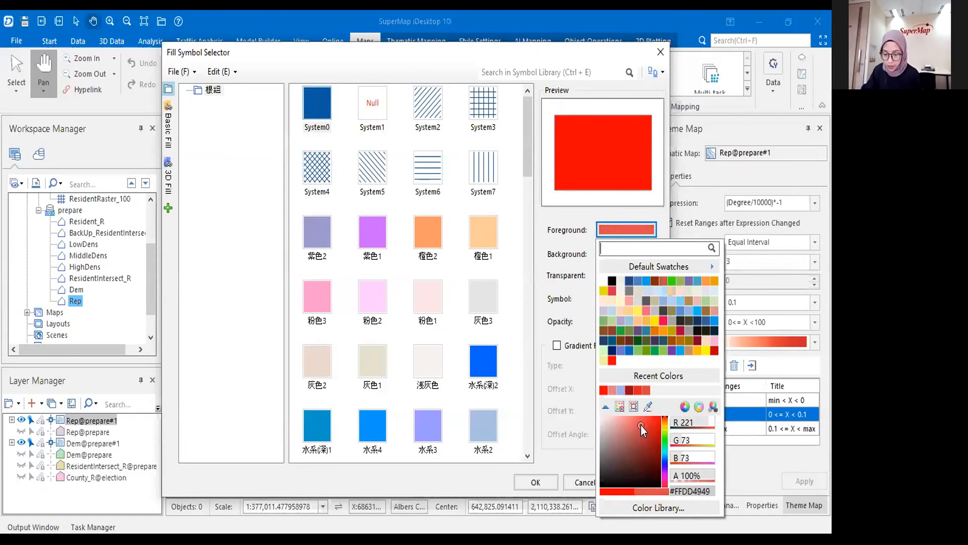
{"action": "left_click", "coordinate": [610, 304]}
{"action": "left_click", "coordinate": [447, 251]}
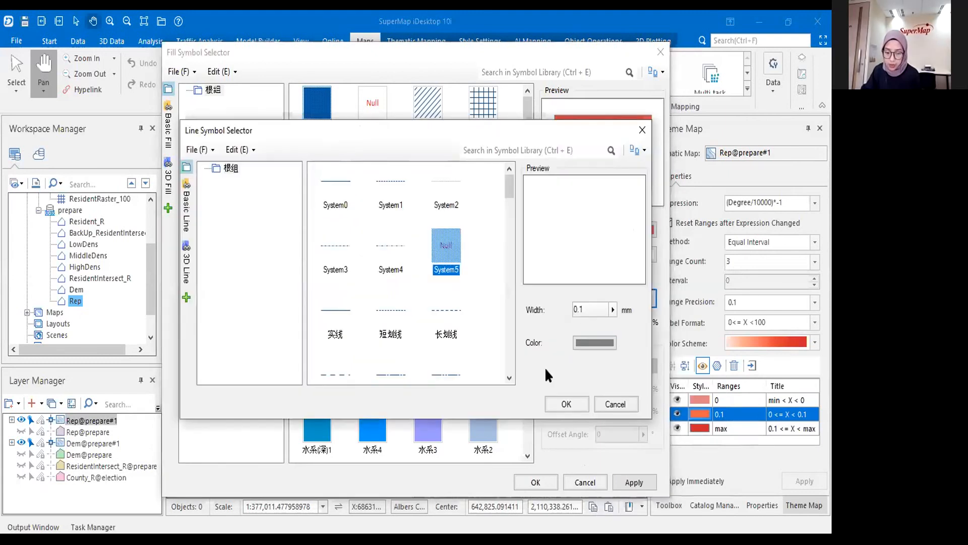
{"action": "left_click", "coordinate": [566, 404]}
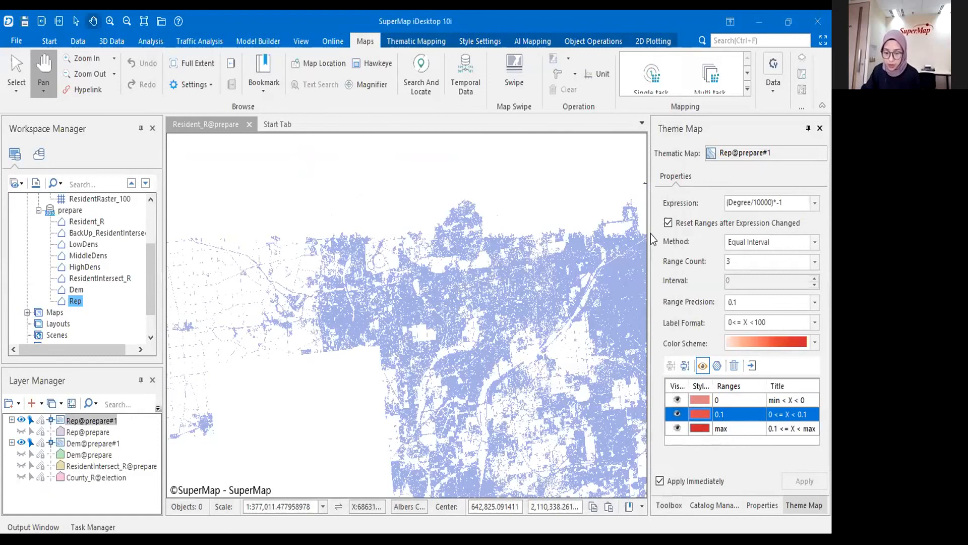
Step: Set the highest Rep range's foreground fill to bright red and its outline to the Null line symbol System5
{"action": "double_click", "coordinate": [700, 428]}
{"action": "left_click", "coordinate": [626, 230]}
{"action": "left_click", "coordinate": [615, 307]}
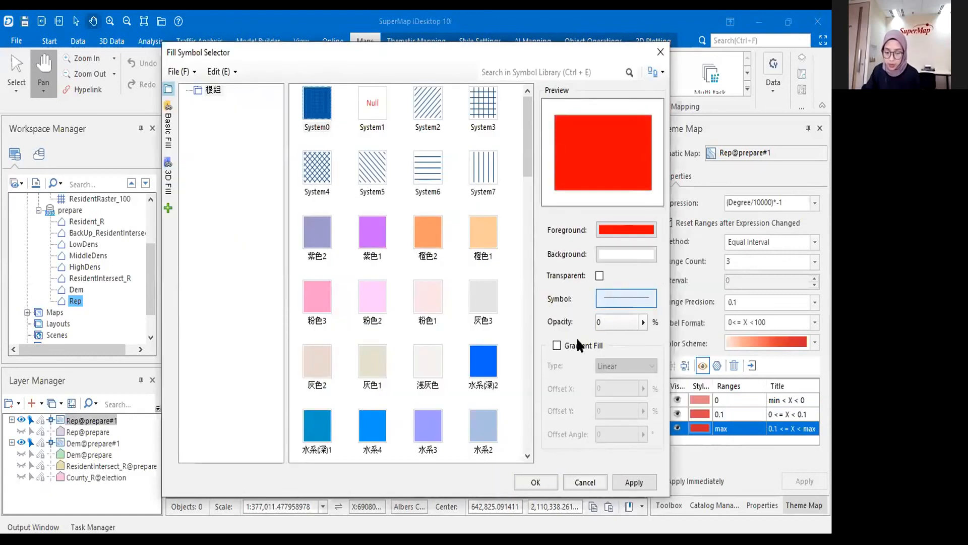
{"action": "left_click", "coordinate": [627, 298]}
{"action": "left_click", "coordinate": [446, 245]}
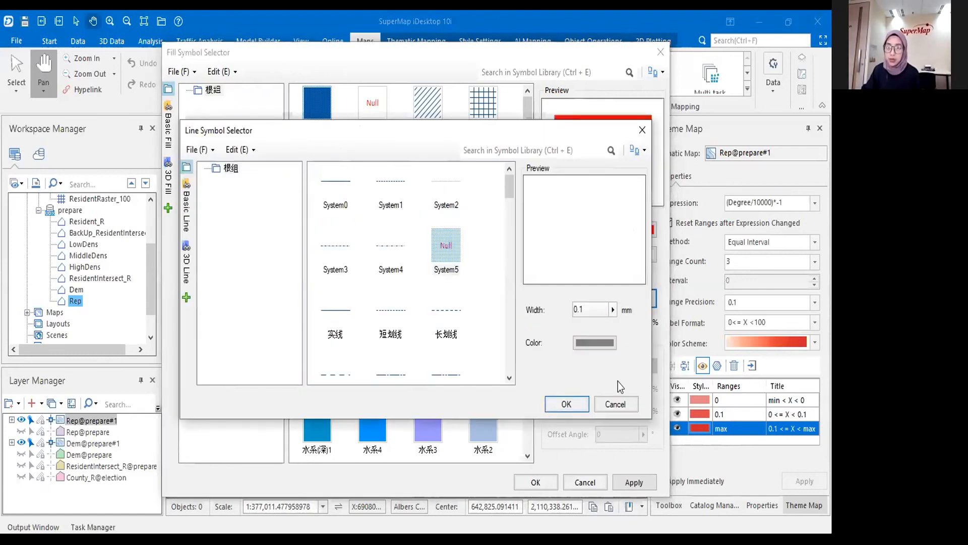
{"action": "key", "text": "Return"}
{"action": "key", "text": "Return"}
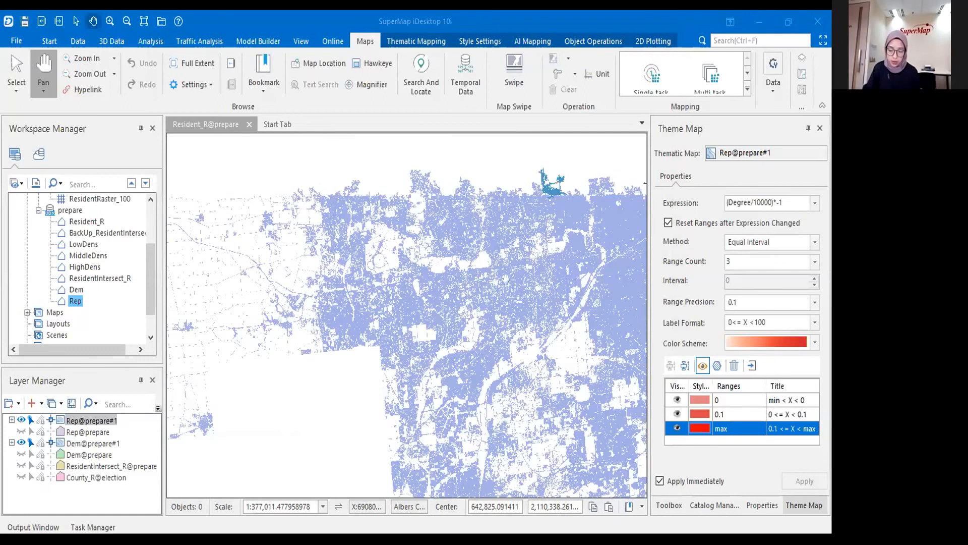
Step: Check the Dem thematic map's range settings and view the Dem and Rep ranges together across the whole state
{"action": "left_click_drag", "start_coordinate": [506, 279], "coordinate": [646, 209]}
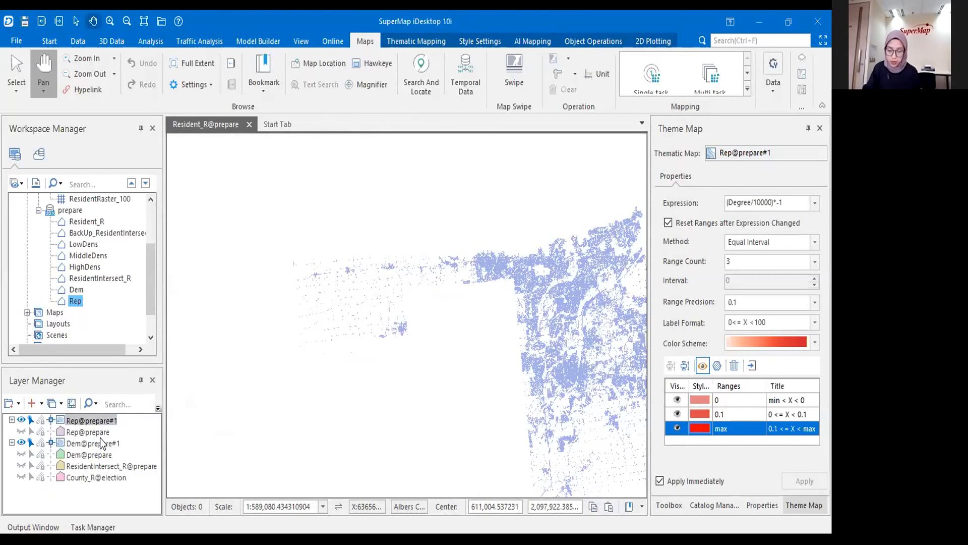
{"action": "left_click", "coordinate": [100, 443]}
{"action": "left_click", "coordinate": [99, 421]}
{"action": "left_click", "coordinate": [99, 443]}
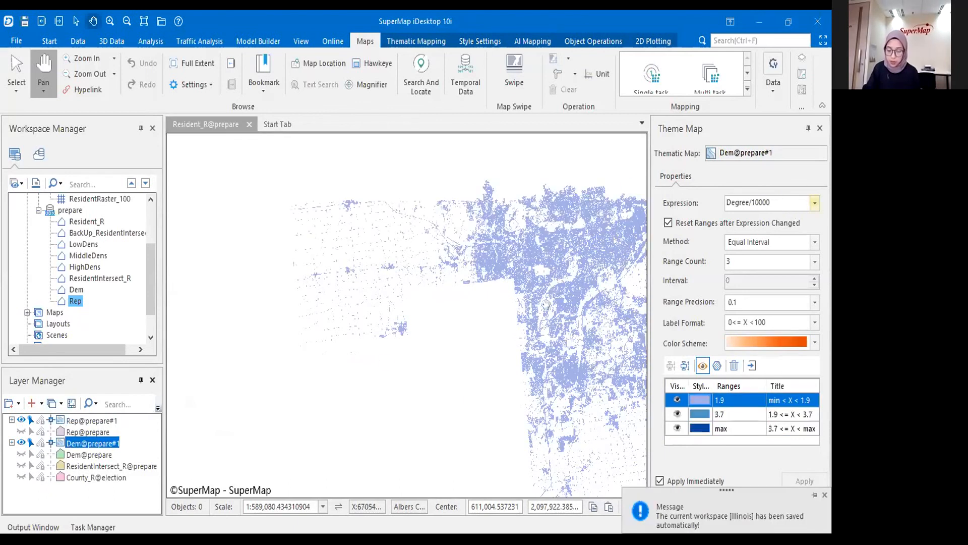
{"action": "scroll", "coordinate": [446, 356], "scroll_direction": "down", "scroll_amount": 3}
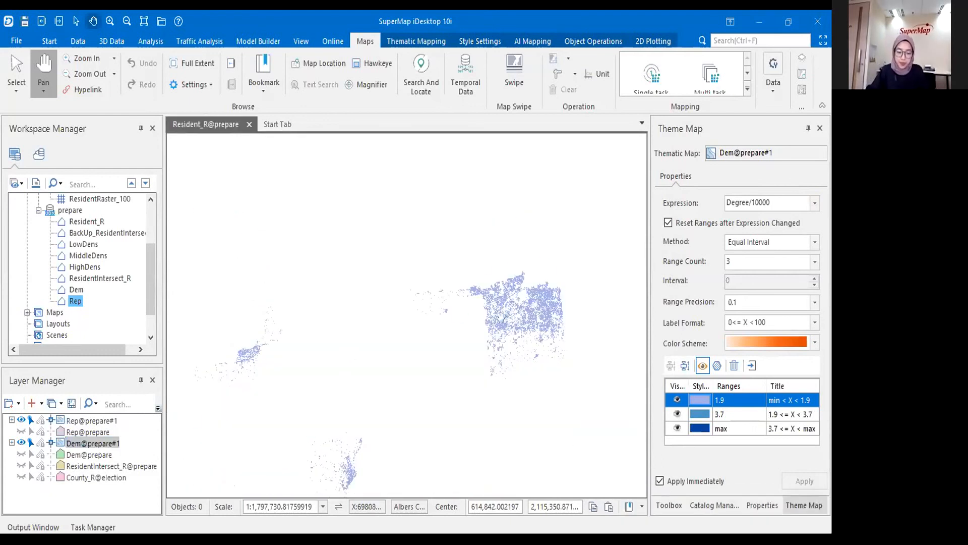
{"action": "scroll", "coordinate": [514, 312], "scroll_direction": "down", "scroll_amount": 1}
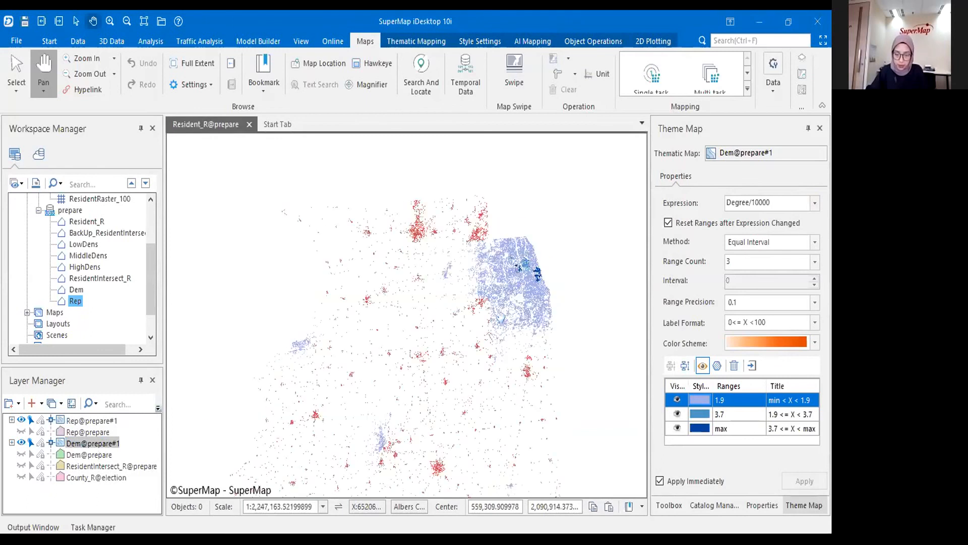
{"action": "scroll", "coordinate": [463, 378], "scroll_direction": "down", "scroll_amount": 4}
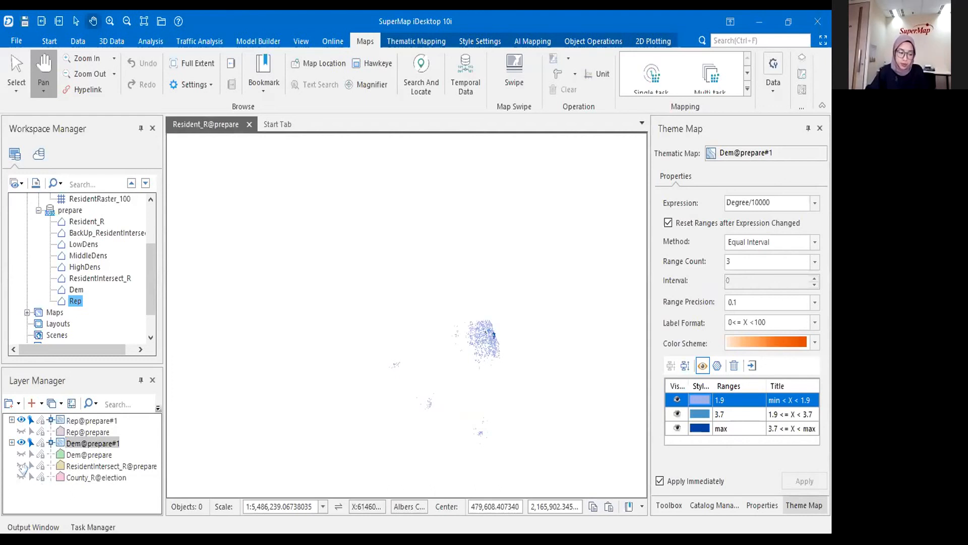
Step: Show the County_R layer beneath the thematic maps, keeping ResidentIntersect_R hidden
{"action": "left_click", "coordinate": [21, 466]}
{"action": "left_click", "coordinate": [21, 466]}
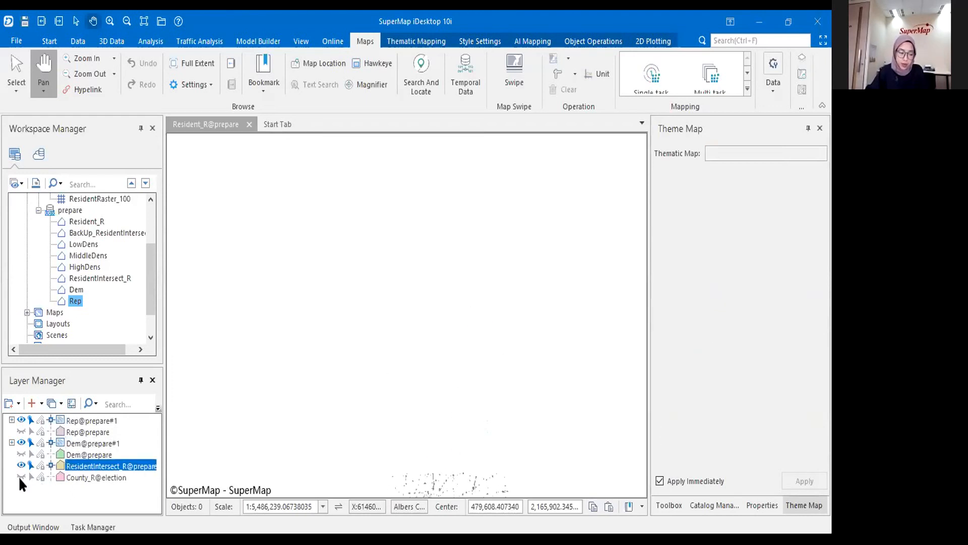
{"action": "left_click", "coordinate": [20, 477]}
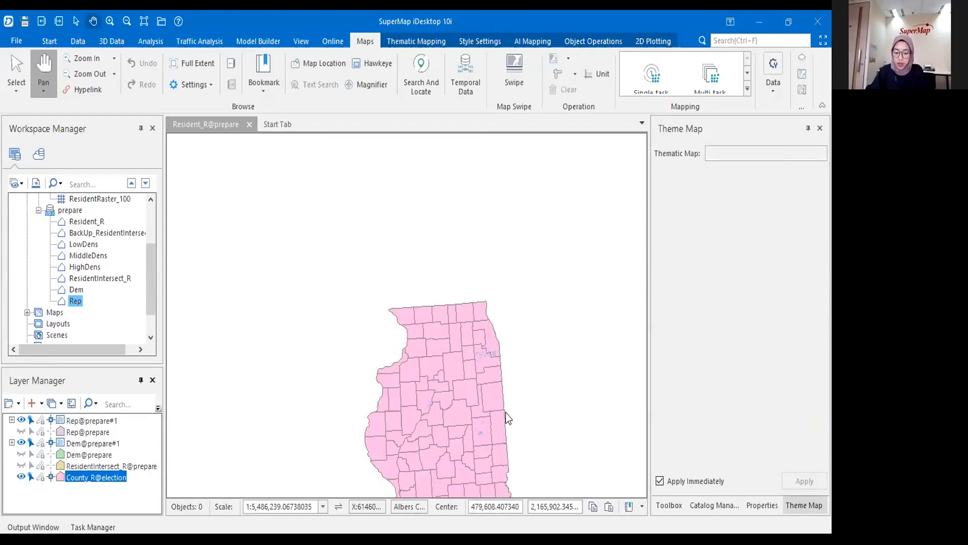
{"action": "left_click_drag", "start_coordinate": [394, 438], "coordinate": [374, 367]}
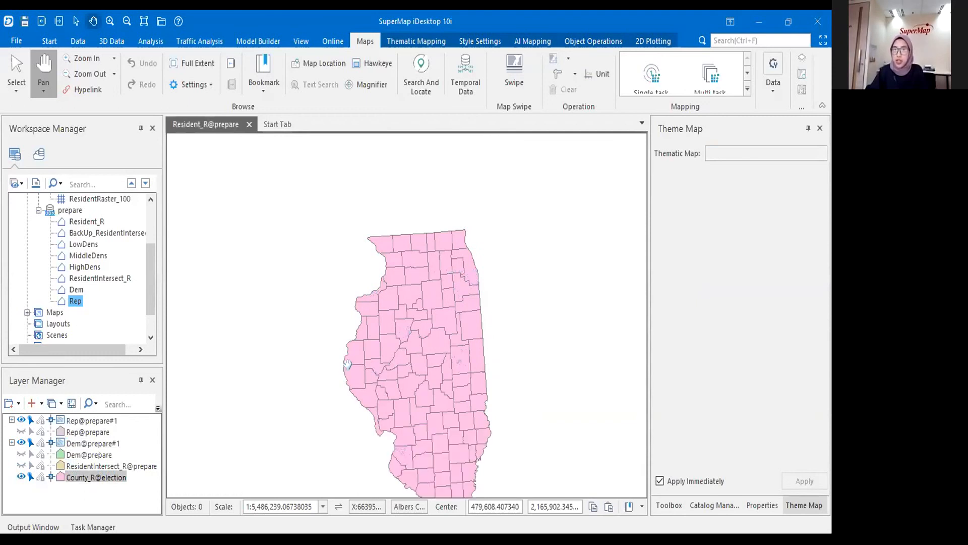
Step: Set the County_R layer's foreground fill to dark gray after trying tan and light gray
{"action": "left_click", "coordinate": [119, 459]}
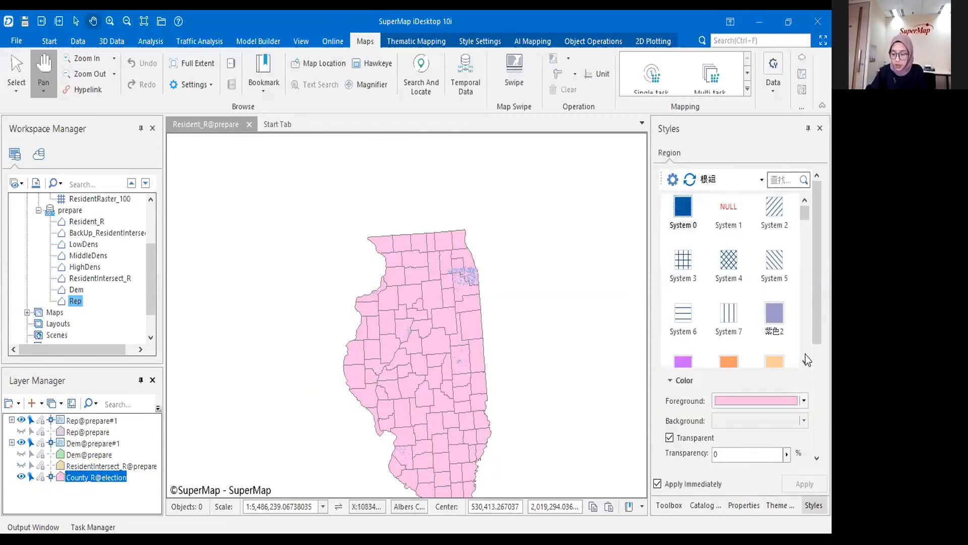
{"action": "left_click", "coordinate": [794, 401]}
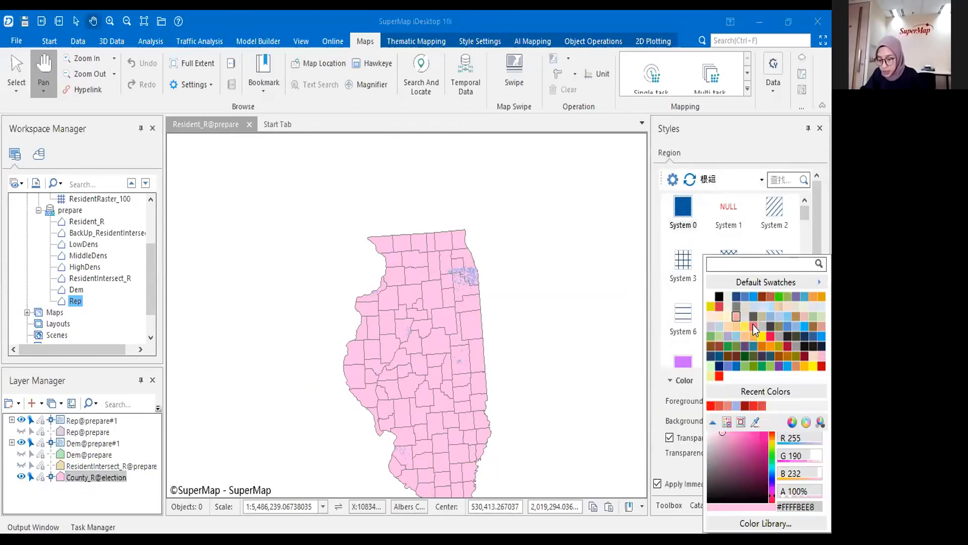
{"action": "left_click", "coordinate": [763, 316]}
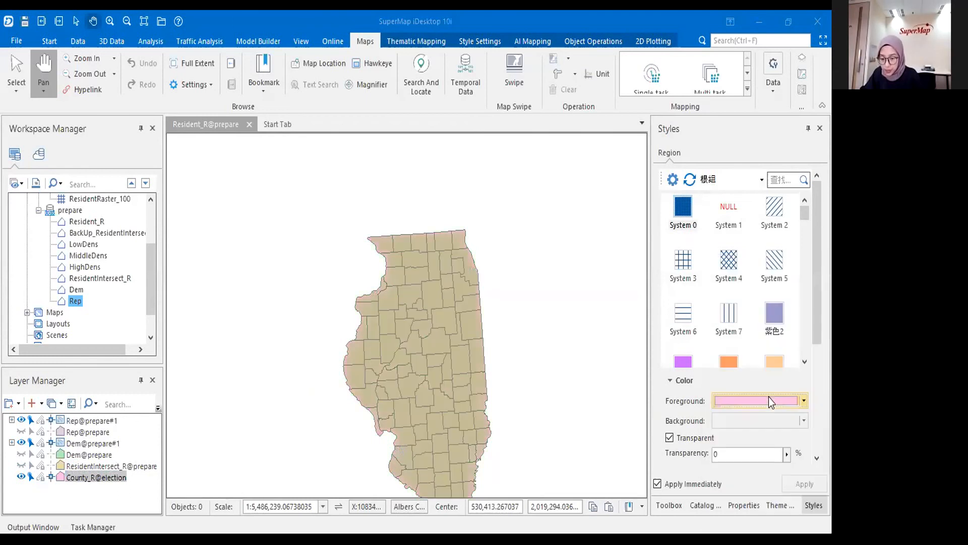
{"action": "left_click", "coordinate": [769, 400]}
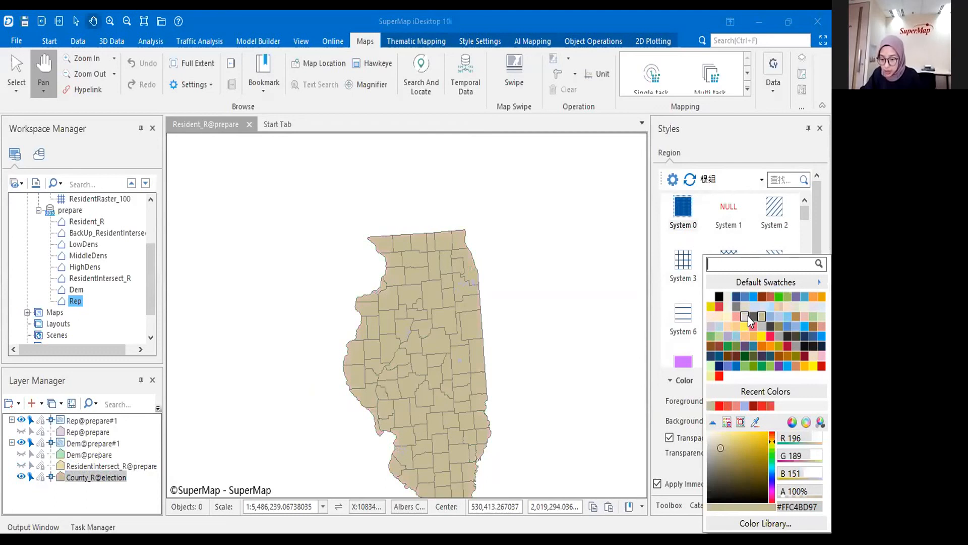
{"action": "left_click", "coordinate": [749, 316]}
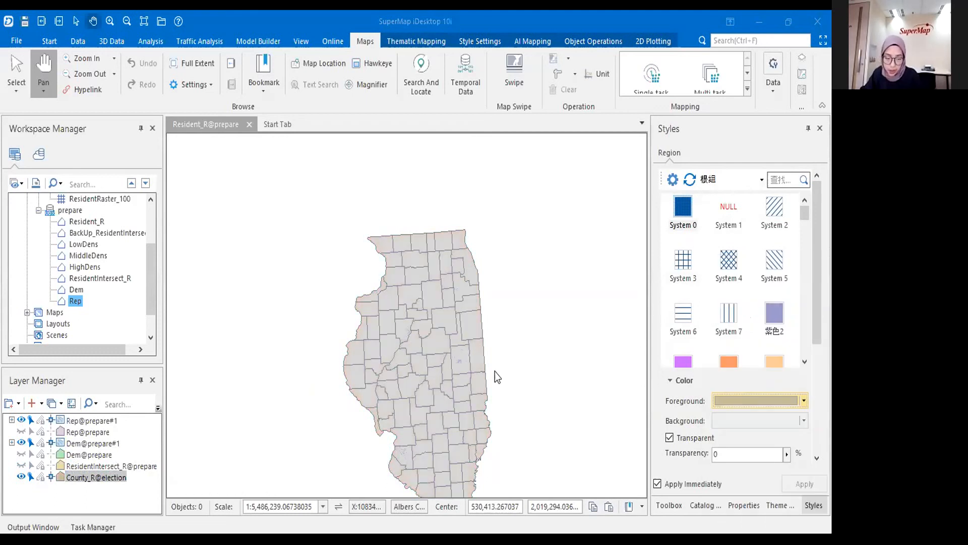
{"action": "left_click", "coordinate": [768, 401]}
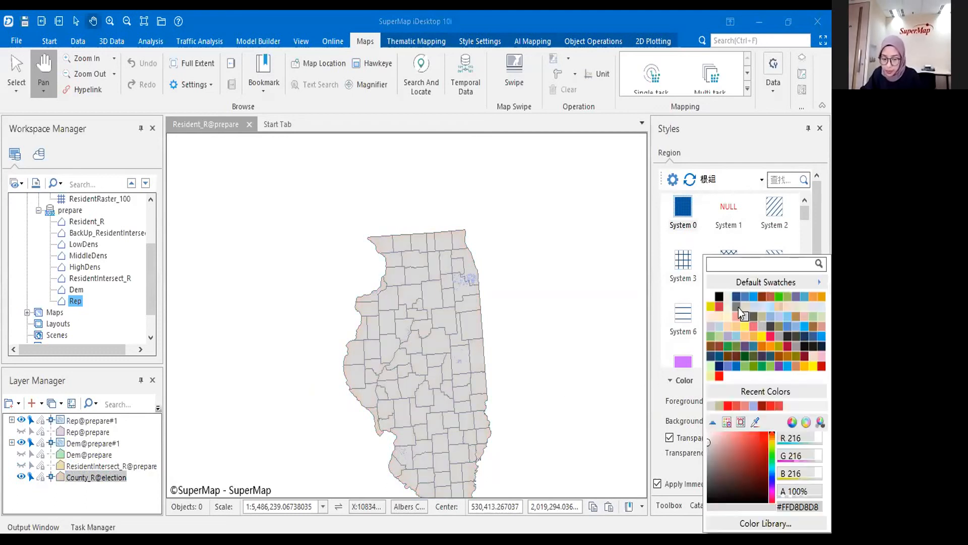
{"action": "left_click", "coordinate": [738, 308]}
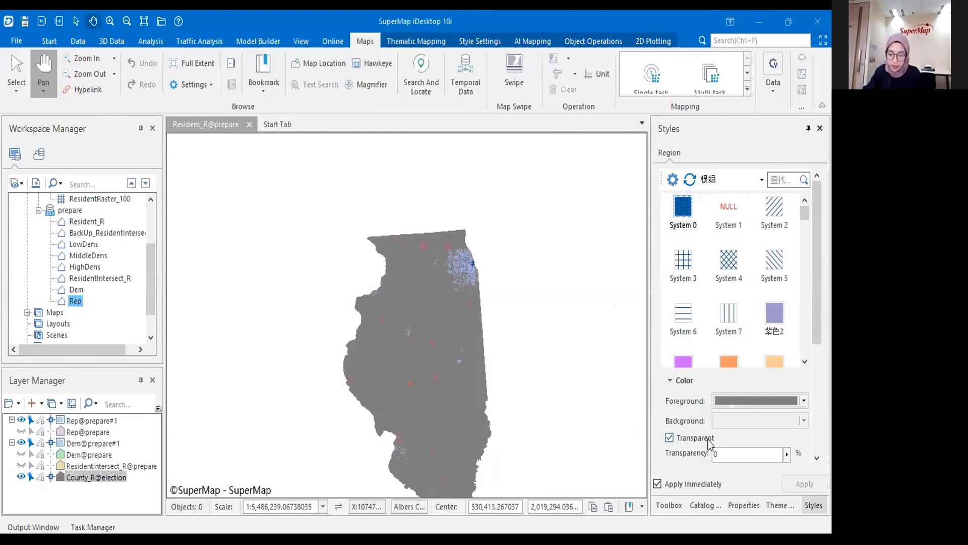
Step: Set the County_R layer's line color to white so the county boundaries stand out against the gray fill
{"action": "scroll", "coordinate": [804, 416], "scroll_direction": "down", "scroll_amount": 3}
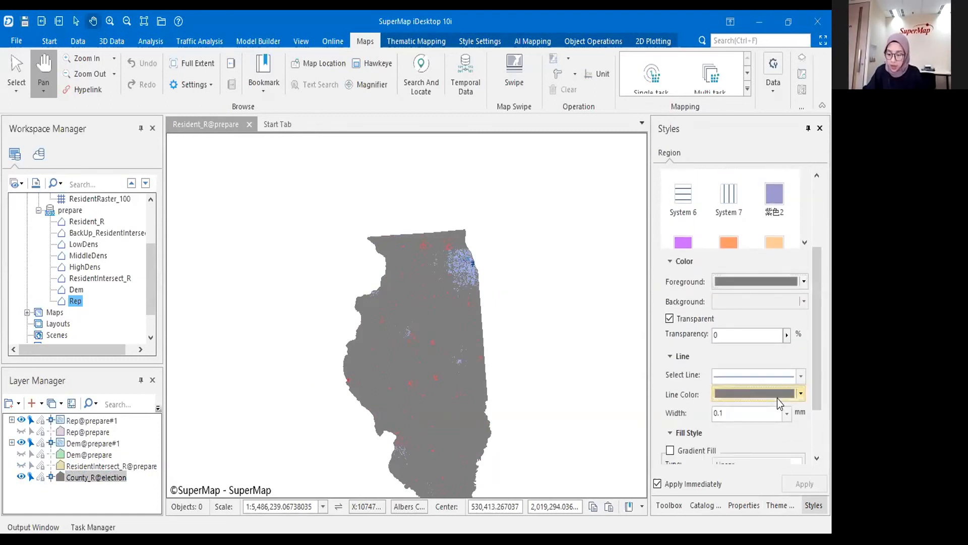
{"action": "left_click", "coordinate": [711, 296]}
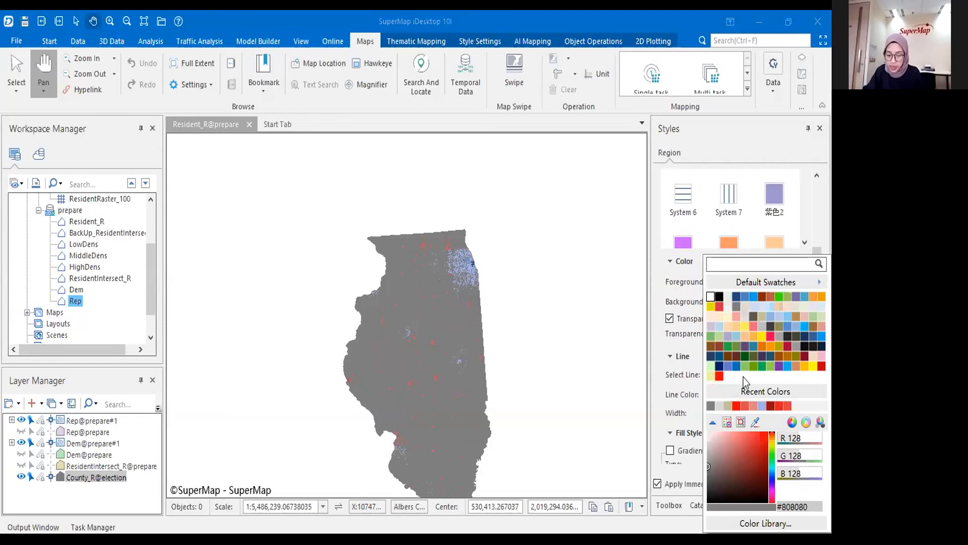
{"action": "left_click_drag", "start_coordinate": [464, 347], "coordinate": [477, 297]}
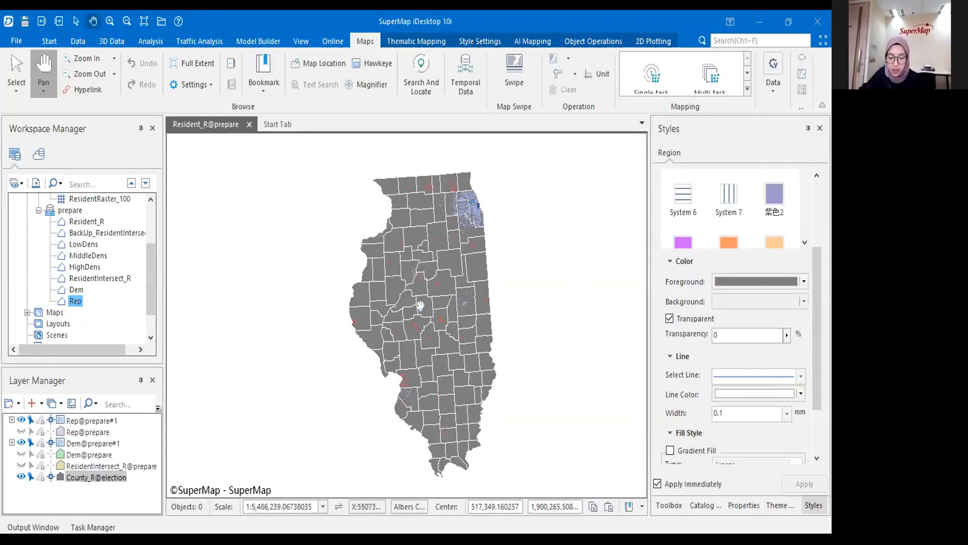
Step: Set the foreground fill of the Rep thematic map's lowest range to light red, #E2A5A5
{"action": "scroll", "coordinate": [421, 307], "scroll_direction": "up", "scroll_amount": 3}
{"action": "scroll", "coordinate": [420, 306], "scroll_direction": "up", "scroll_amount": 1}
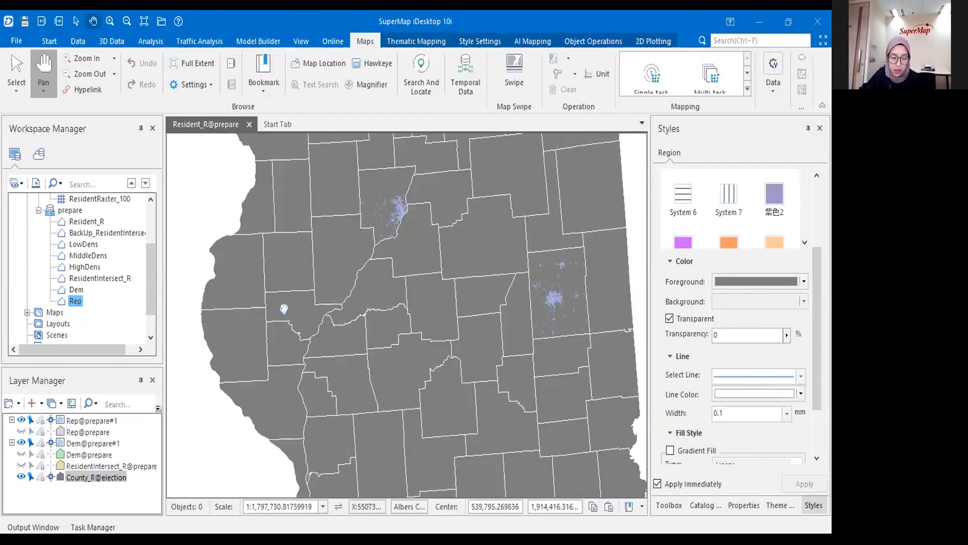
{"action": "scroll", "coordinate": [372, 298], "scroll_direction": "up", "scroll_amount": 3}
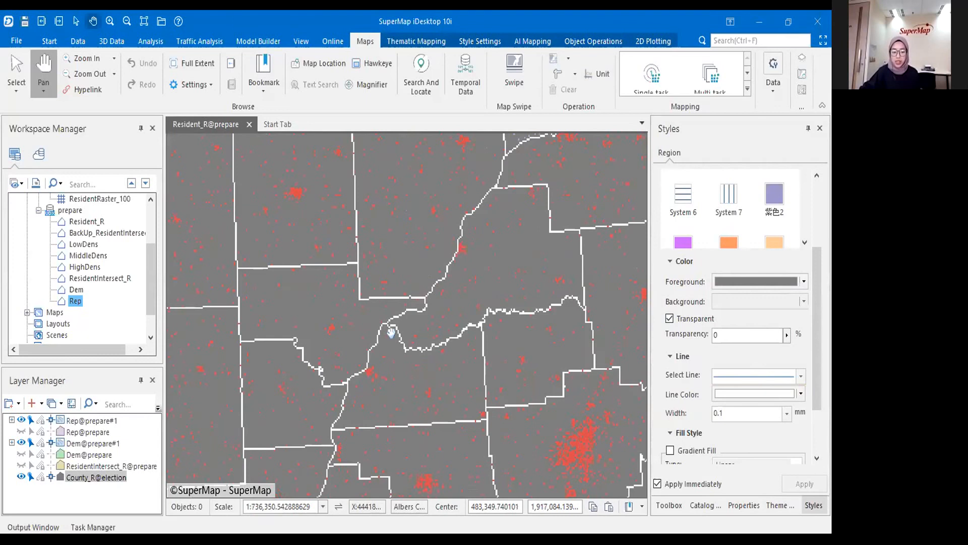
{"action": "scroll", "coordinate": [392, 331], "scroll_direction": "down", "scroll_amount": 1}
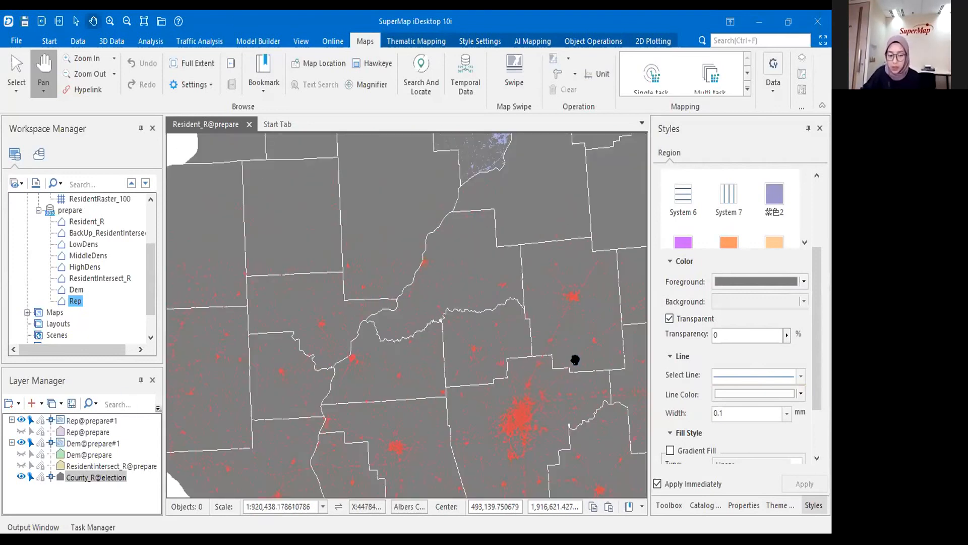
{"action": "left_click", "coordinate": [123, 422]}
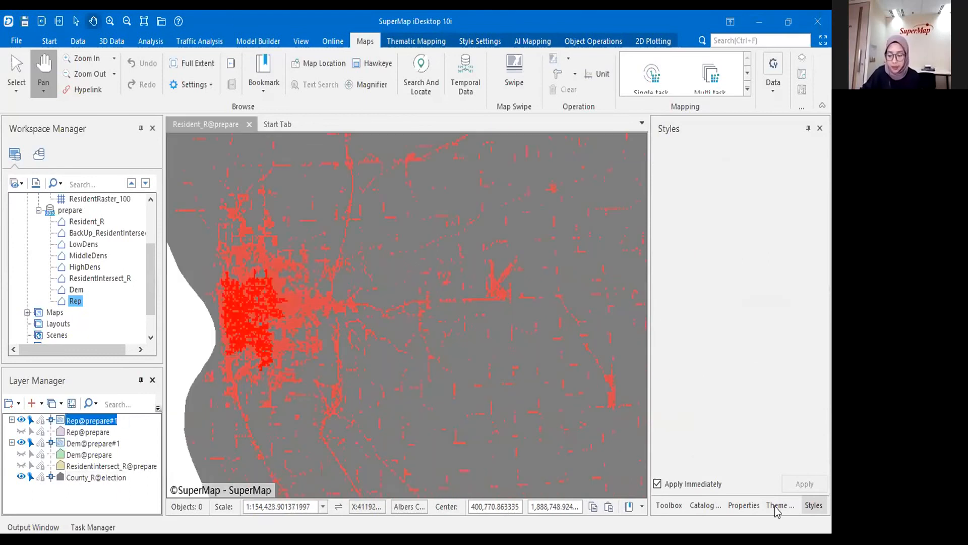
{"action": "left_click", "coordinate": [777, 506]}
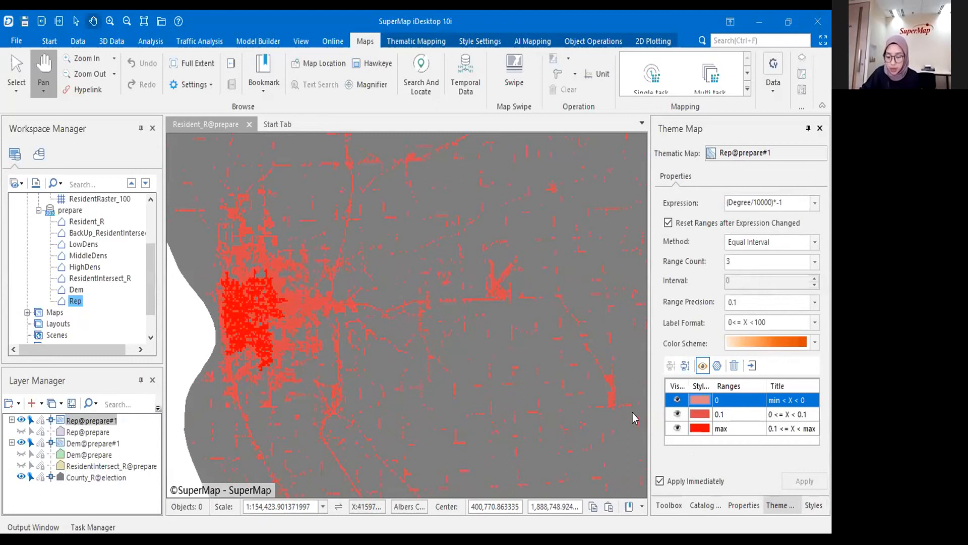
{"action": "double_click", "coordinate": [699, 400]}
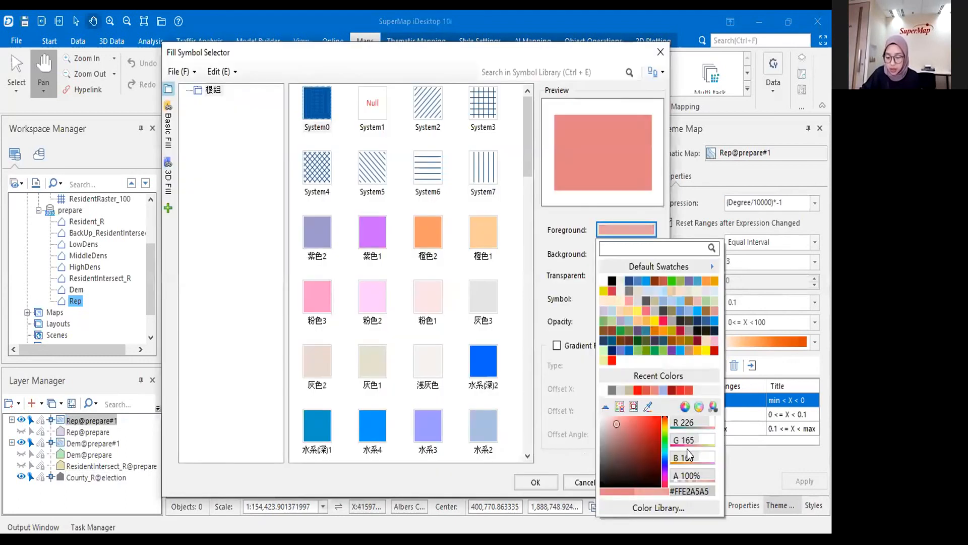
{"action": "key", "text": "Return"}
Step: Set the foreground fill of the Rep thematic map's middle range to a softer red, #DB6D6D
{"action": "double_click", "coordinate": [699, 414]}
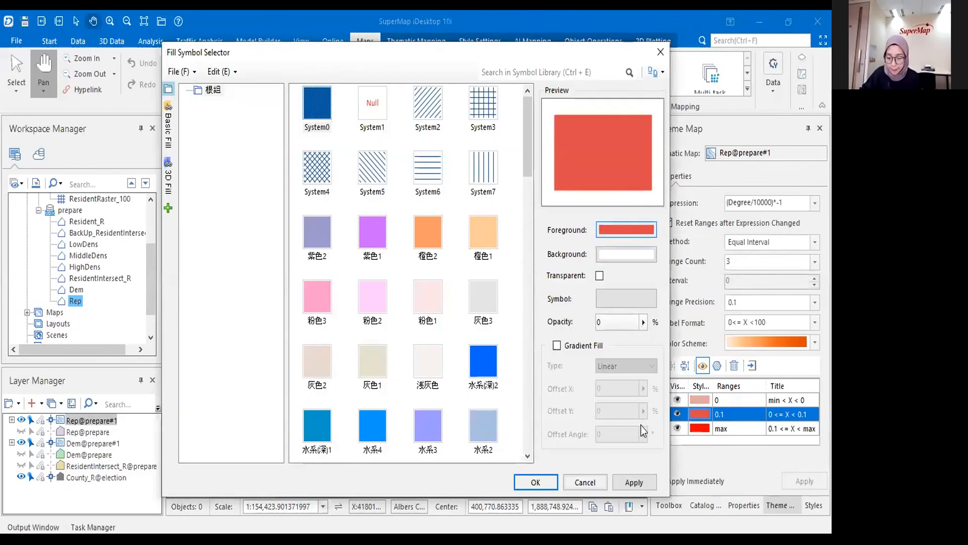
{"action": "left_click", "coordinate": [626, 229]}
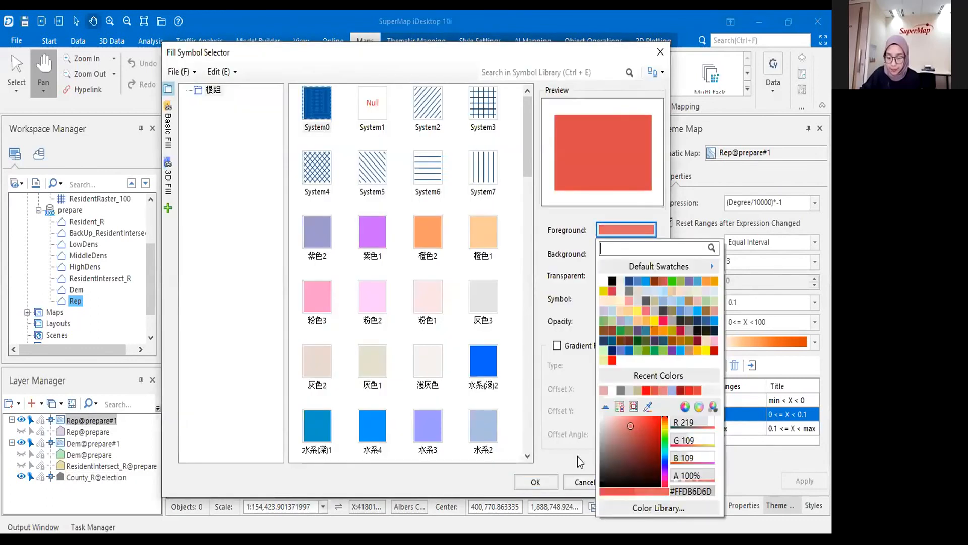
{"action": "key", "text": "Return"}
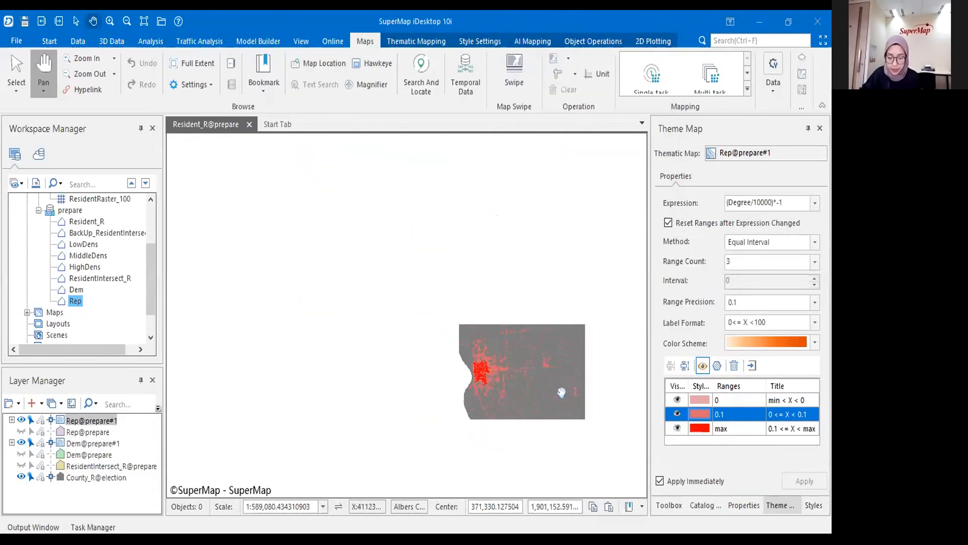
Step: Examine the blue Dem ranges across the state, focusing on the dense cluster in northeastern Illinois
{"action": "scroll", "coordinate": [561, 393], "scroll_direction": "down", "scroll_amount": 3}
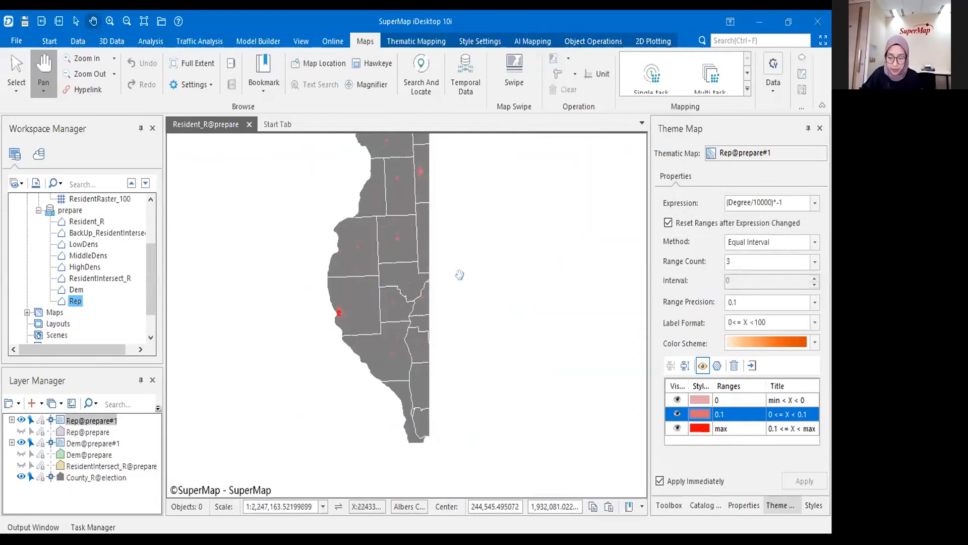
{"action": "left_click_drag", "start_coordinate": [459, 275], "coordinate": [452, 273]}
{"action": "left_click_drag", "start_coordinate": [523, 338], "coordinate": [402, 315]}
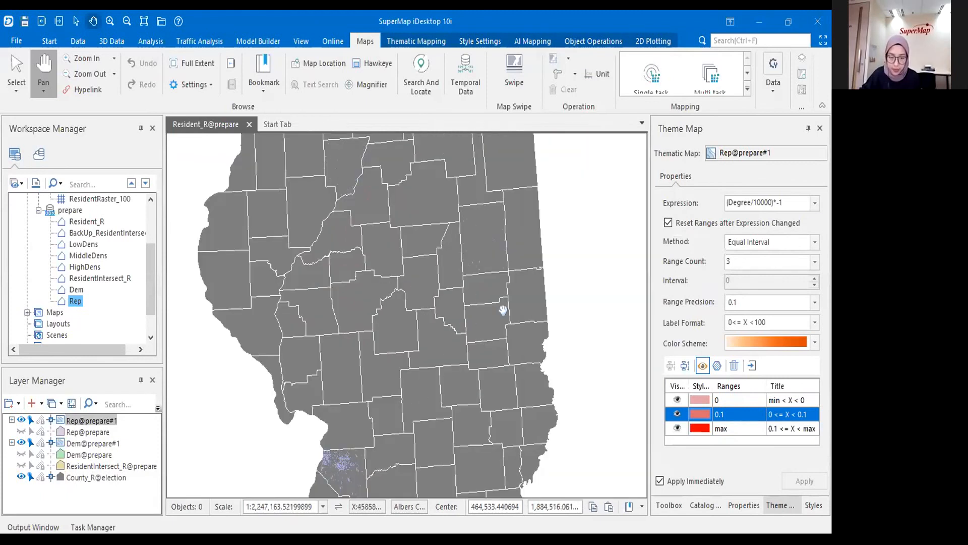
{"action": "scroll", "coordinate": [503, 310], "scroll_direction": "down", "scroll_amount": 1}
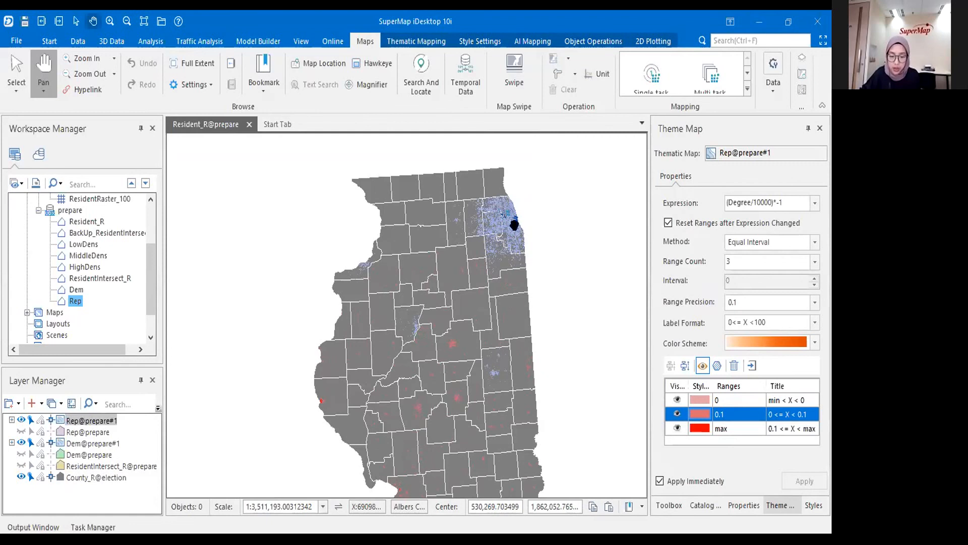
{"action": "scroll", "coordinate": [521, 198], "scroll_direction": "up", "scroll_amount": 1}
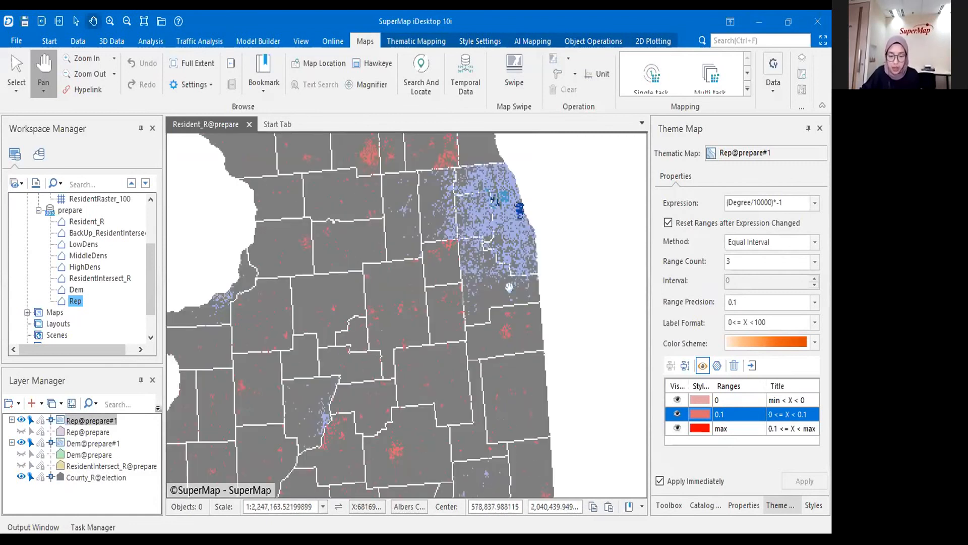
{"action": "scroll", "coordinate": [509, 287], "scroll_direction": "up", "scroll_amount": 2}
{"action": "scroll", "coordinate": [482, 409], "scroll_direction": "up", "scroll_amount": 1}
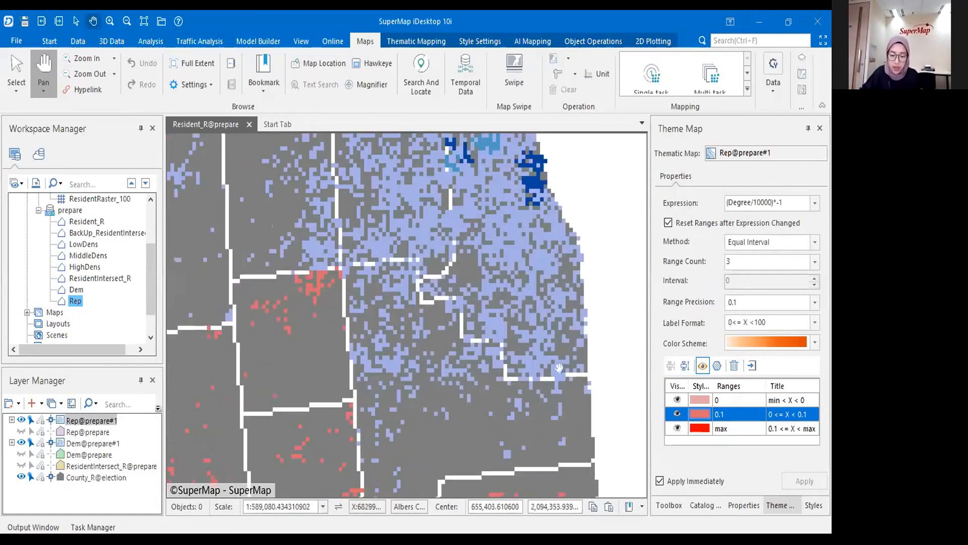
{"action": "scroll", "coordinate": [558, 368], "scroll_direction": "up", "scroll_amount": 1}
{"action": "scroll", "coordinate": [555, 357], "scroll_direction": "up", "scroll_amount": 1}
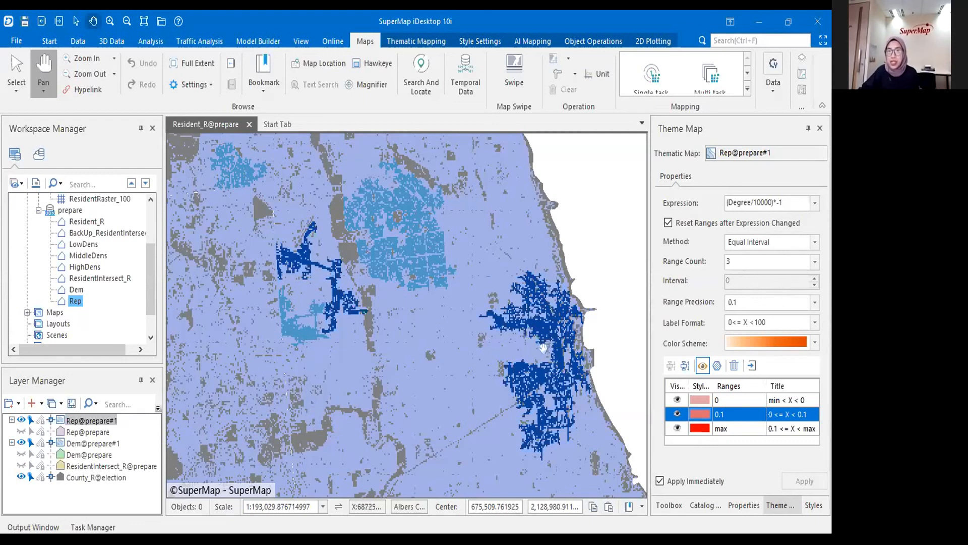
{"action": "left_click_drag", "start_coordinate": [446, 284], "coordinate": [433, 360]}
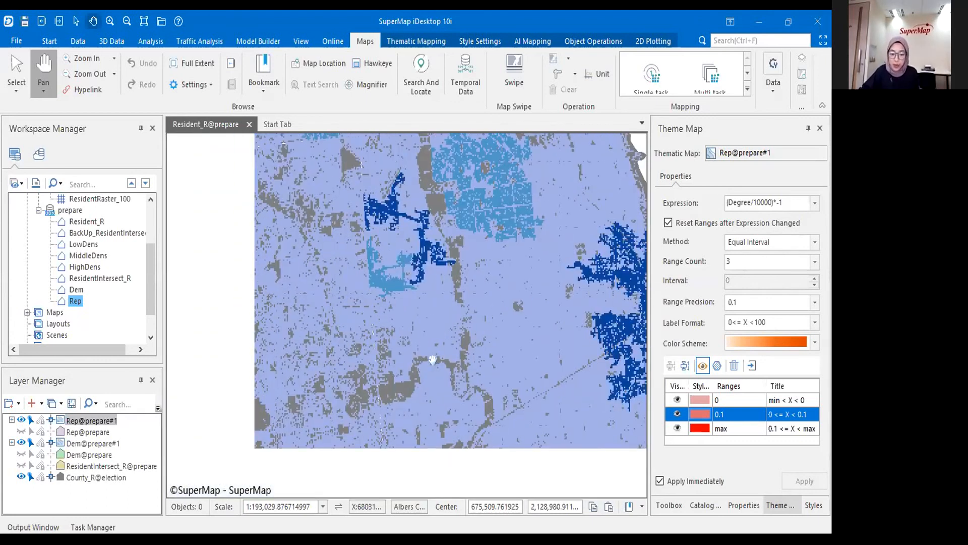
{"action": "scroll", "coordinate": [488, 360], "scroll_direction": "down", "scroll_amount": 1}
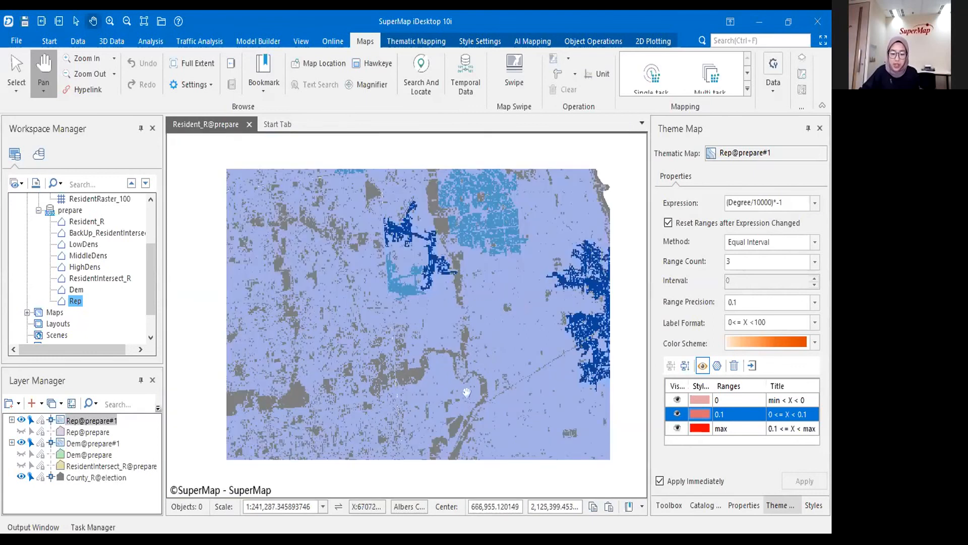
{"action": "scroll", "coordinate": [486, 351], "scroll_direction": "down", "scroll_amount": 2}
Step: Examine the red Rep ranges in western Illinois, focusing on the dense cluster along the state's western border
{"action": "left_click_drag", "start_coordinate": [460, 367], "coordinate": [525, 273]}
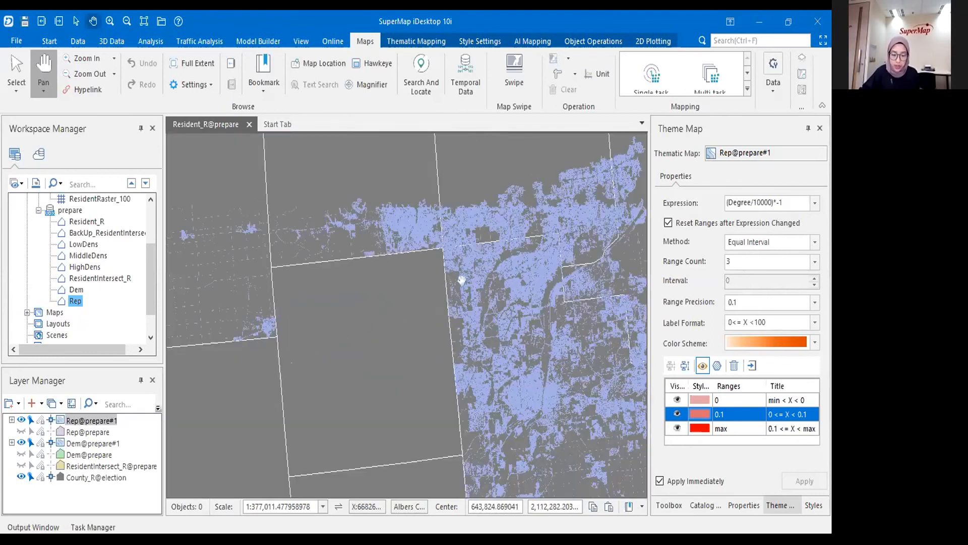
{"action": "scroll", "coordinate": [509, 265], "scroll_direction": "down", "scroll_amount": 2}
{"action": "left_click_drag", "start_coordinate": [313, 404], "coordinate": [503, 252]}
{"action": "left_click_drag", "start_coordinate": [403, 343], "coordinate": [542, 220]}
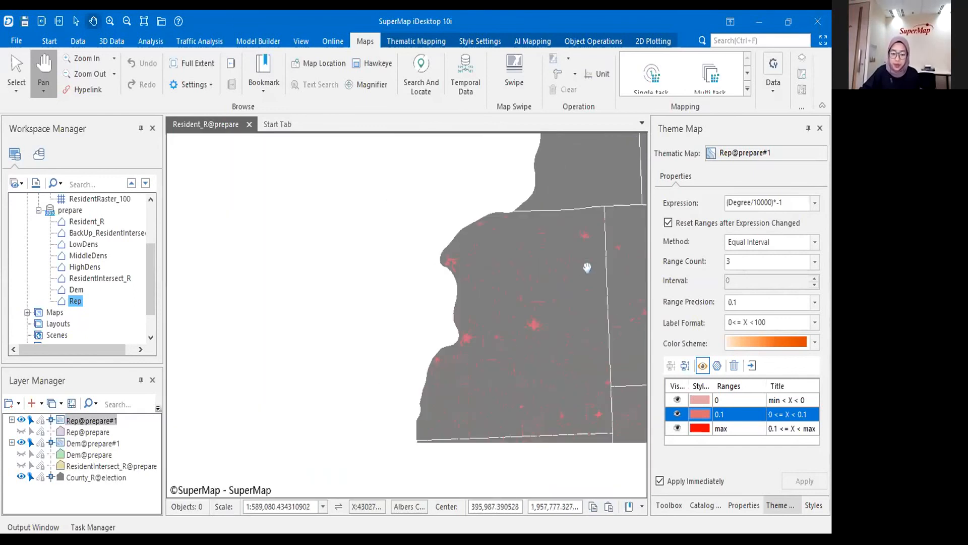
{"action": "left_click_drag", "start_coordinate": [581, 269], "coordinate": [427, 200]}
{"action": "scroll", "coordinate": [350, 342], "scroll_direction": "down", "scroll_amount": 1}
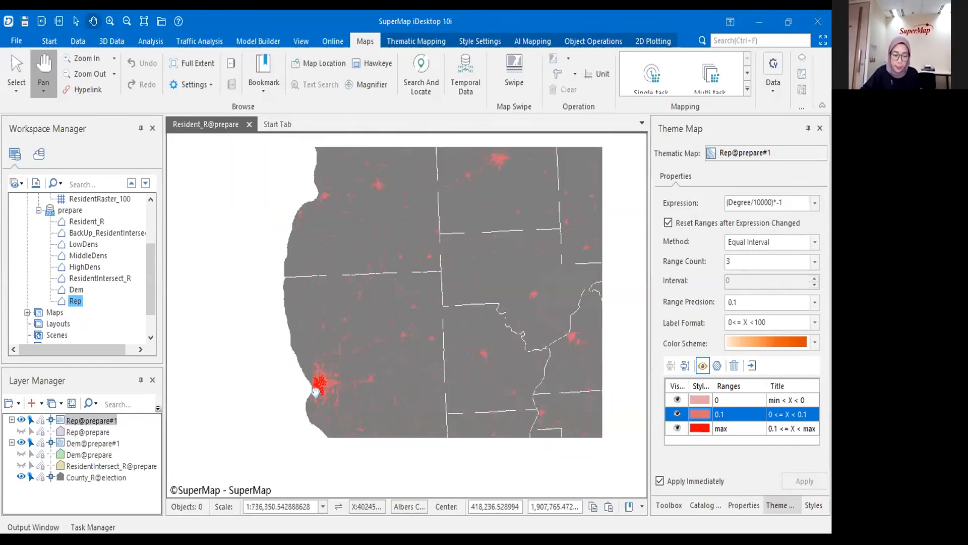
{"action": "scroll", "coordinate": [316, 391], "scroll_direction": "up", "scroll_amount": 4}
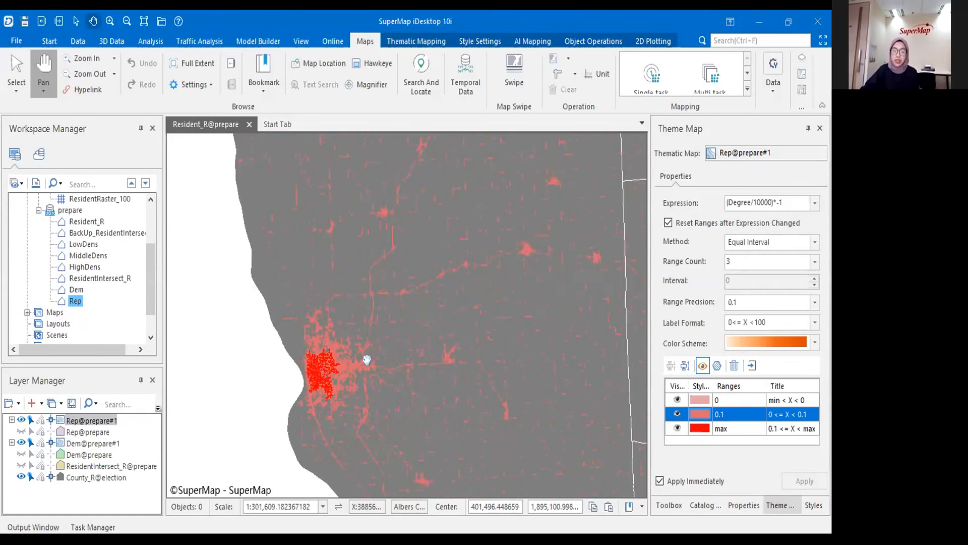
{"action": "scroll", "coordinate": [385, 312], "scroll_direction": "up", "scroll_amount": 3}
{"action": "left_click_drag", "start_coordinate": [385, 320], "coordinate": [402, 270]}
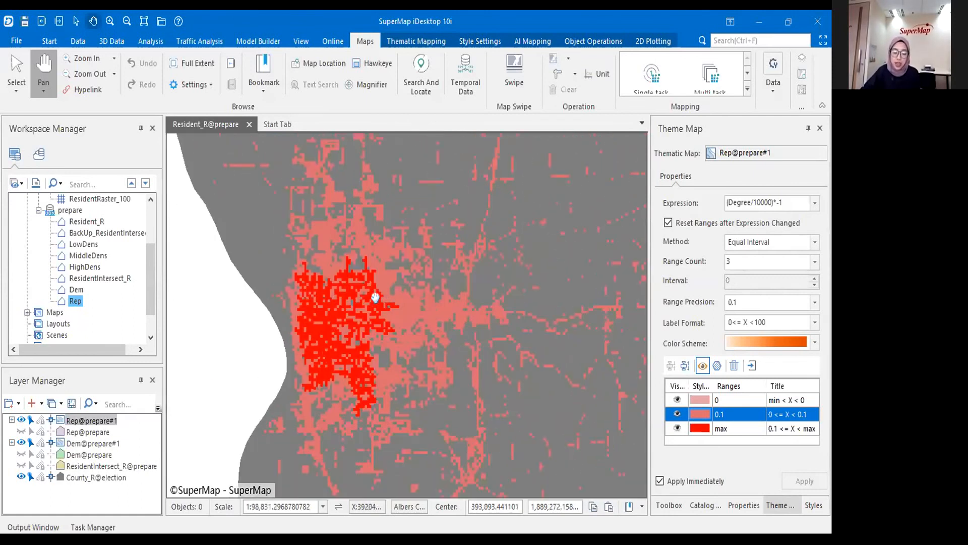
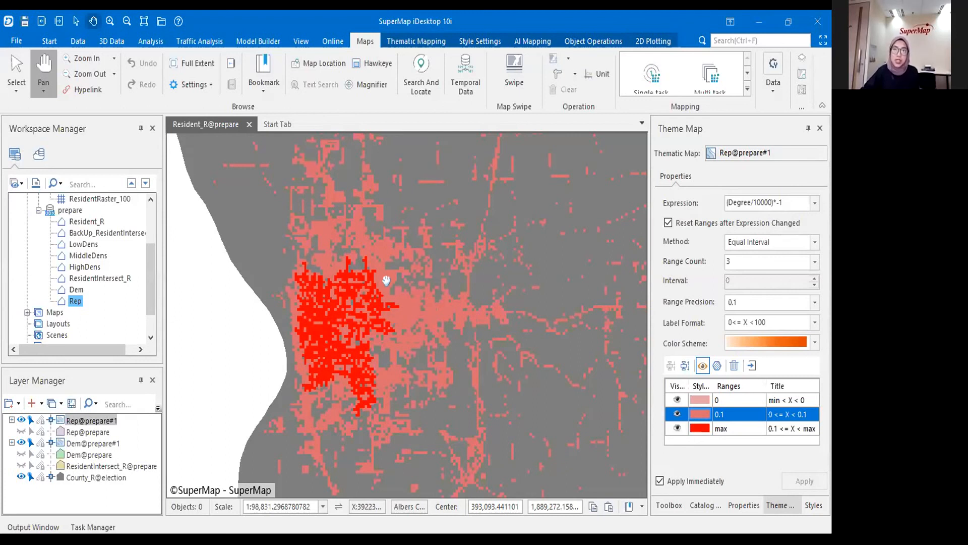
{"action": "scroll", "coordinate": [555, 252], "scroll_direction": "down", "scroll_amount": 4}
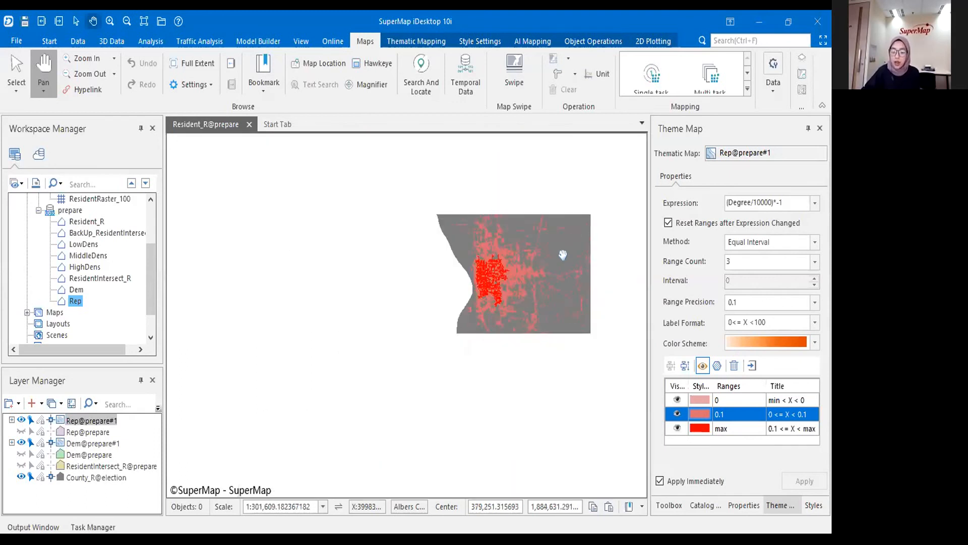
{"action": "left_click_drag", "start_coordinate": [545, 295], "coordinate": [345, 330]}
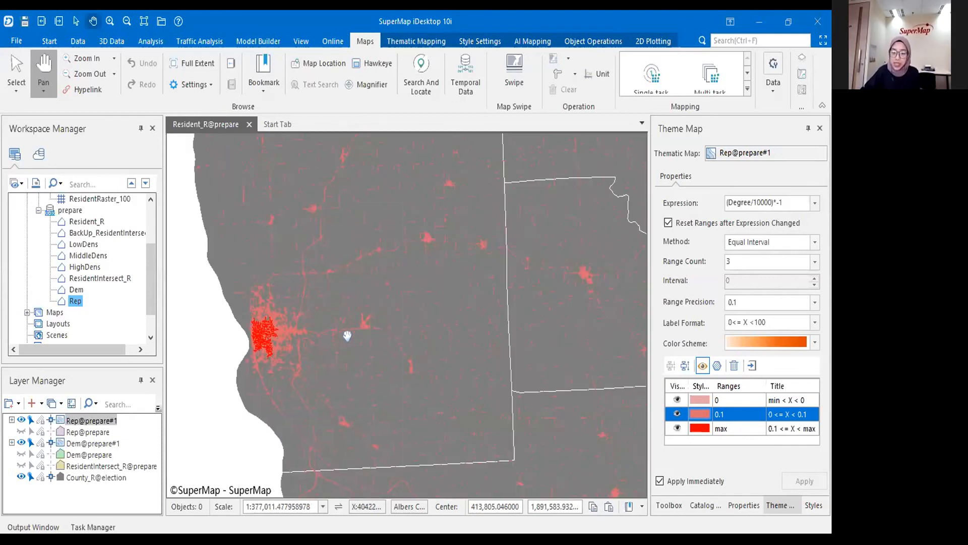
{"action": "scroll", "coordinate": [385, 264], "scroll_direction": "down", "scroll_amount": 3}
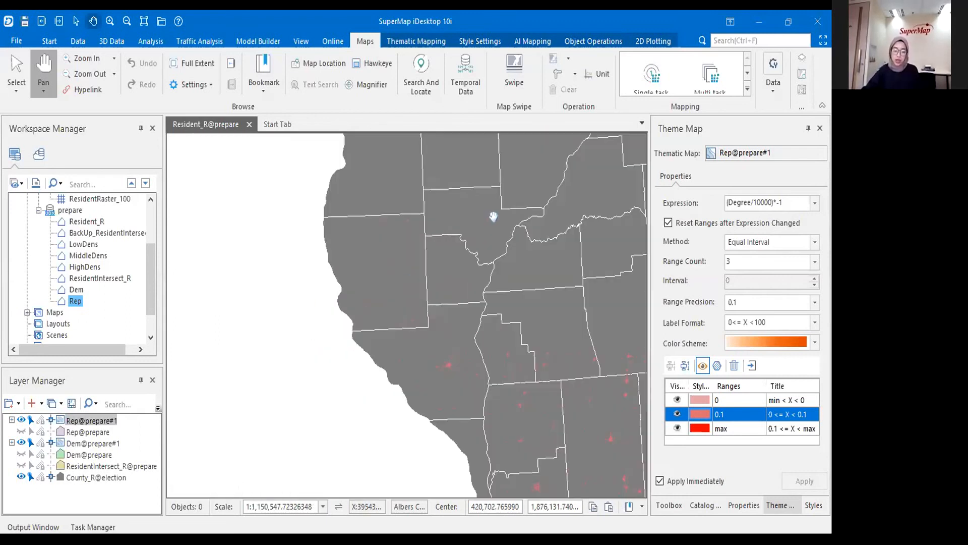
{"action": "left_click_drag", "start_coordinate": [494, 216], "coordinate": [392, 267]}
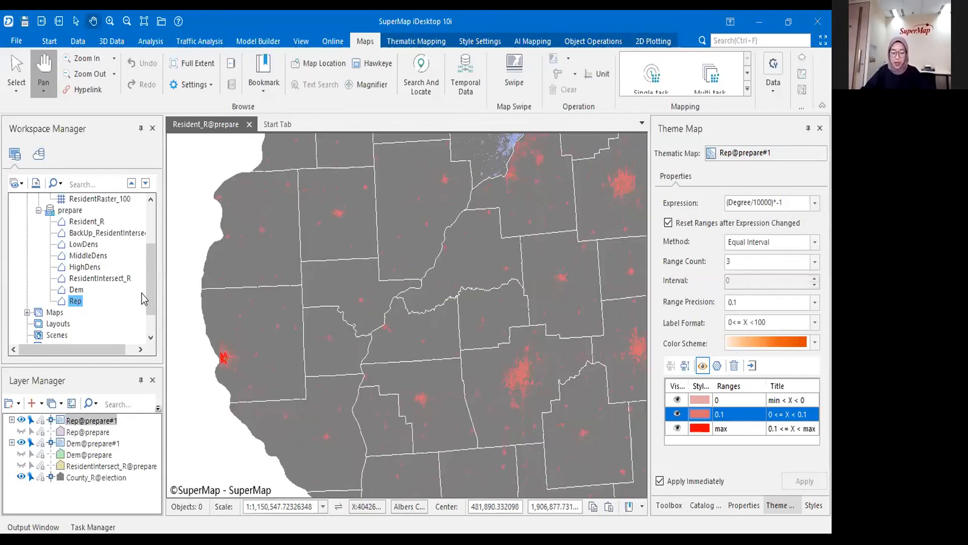
{"action": "scroll", "coordinate": [148, 281], "scroll_direction": "down", "scroll_amount": 1}
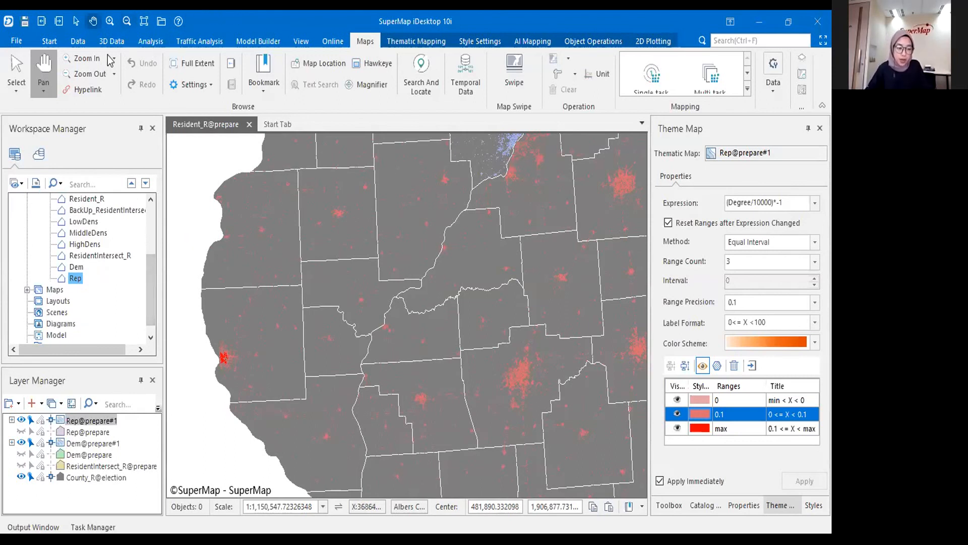
Step: Start a point and region buffer analysis with the County_R dataset from the election datasource as its input
{"action": "left_click", "coordinate": [150, 41]}
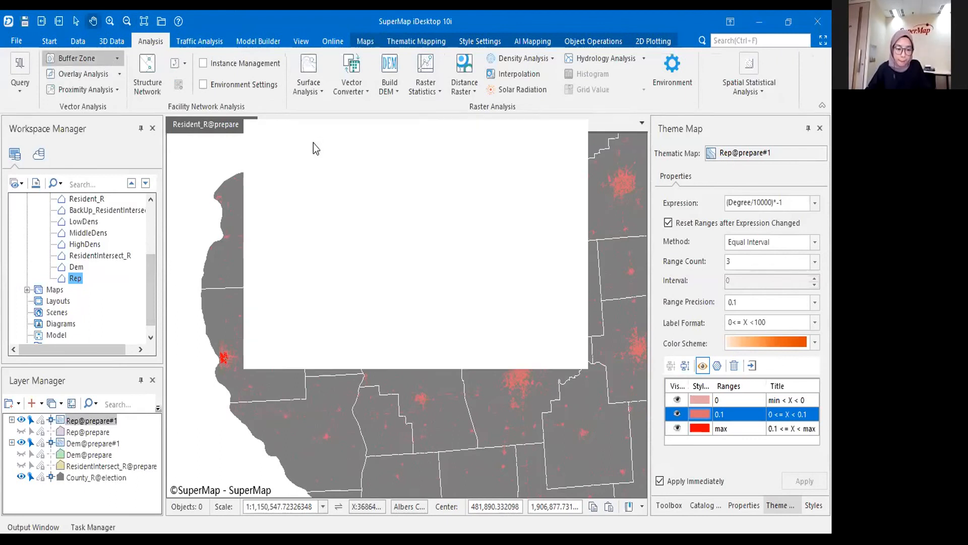
{"action": "left_click", "coordinate": [343, 195]}
{"action": "left_click", "coordinate": [343, 196]}
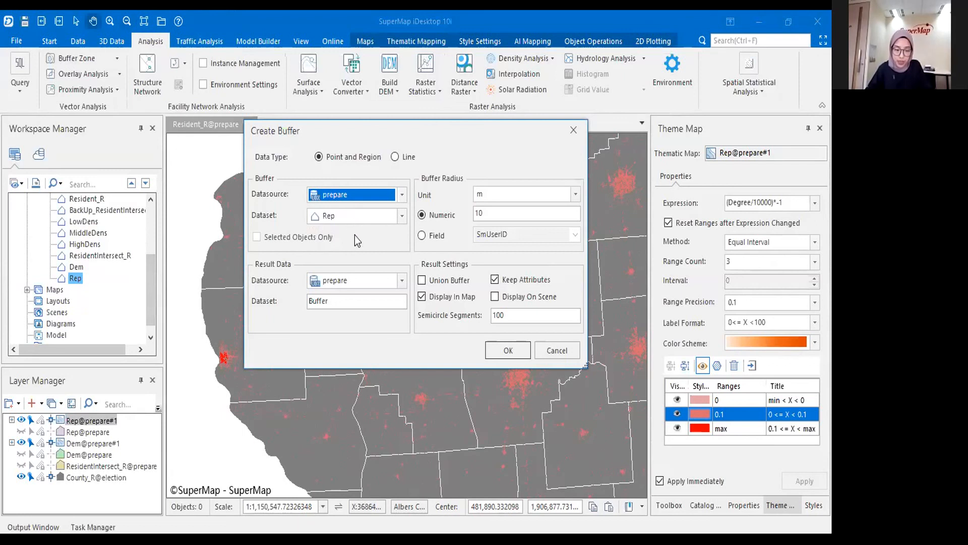
{"action": "left_click", "coordinate": [353, 194]}
{"action": "left_click", "coordinate": [351, 210]}
{"action": "left_click", "coordinate": [353, 216]}
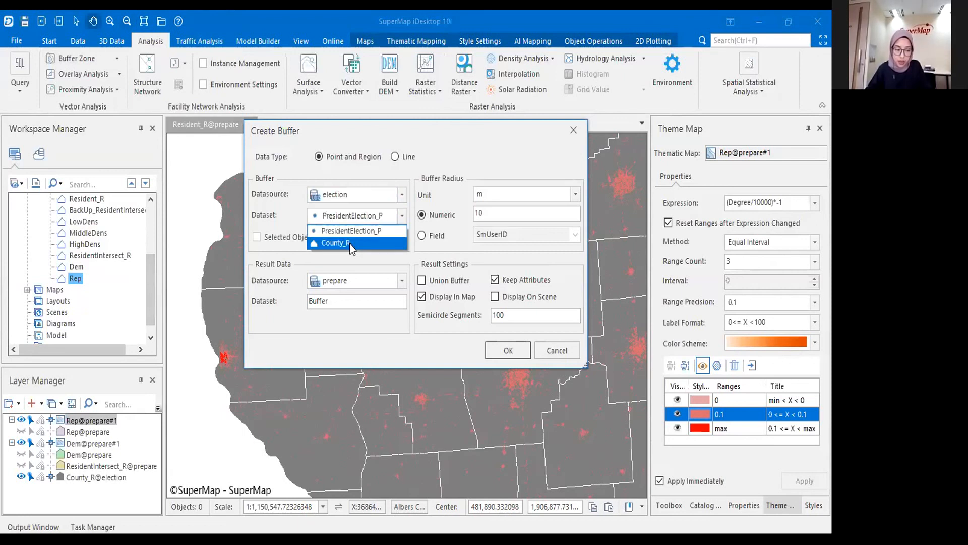
{"action": "left_click", "coordinate": [352, 244]}
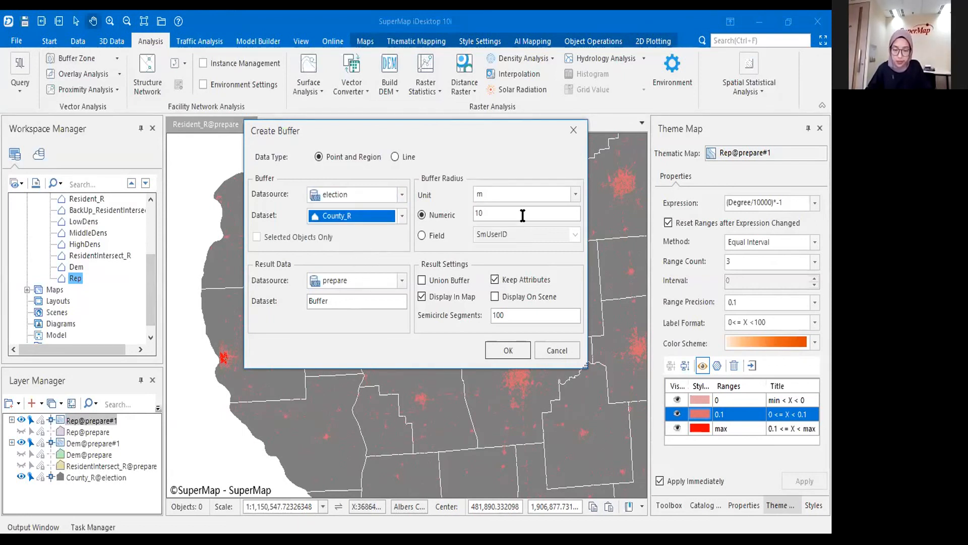
Step: Create the county buffer with a numeric radius of 1500 m and save it as Buffer_1500 in the election datasource
{"action": "key", "text": "Tab"}
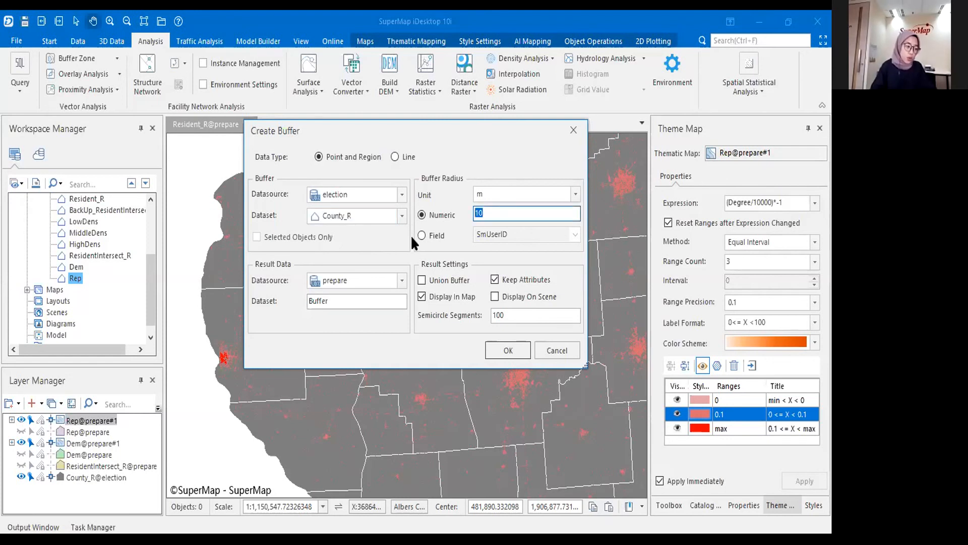
{"action": "type", "text": "1500"}
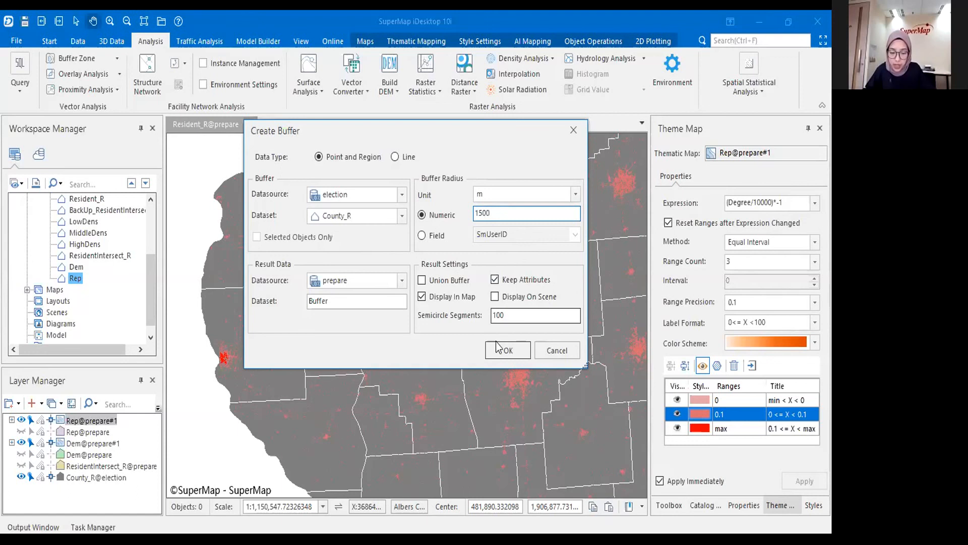
{"action": "left_click", "coordinate": [348, 305]}
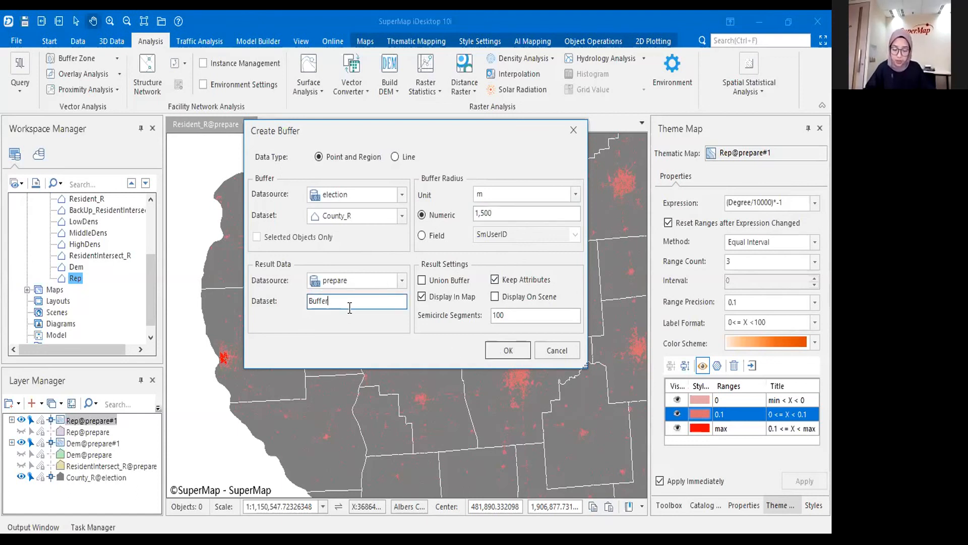
{"action": "type", "text": "_1500"}
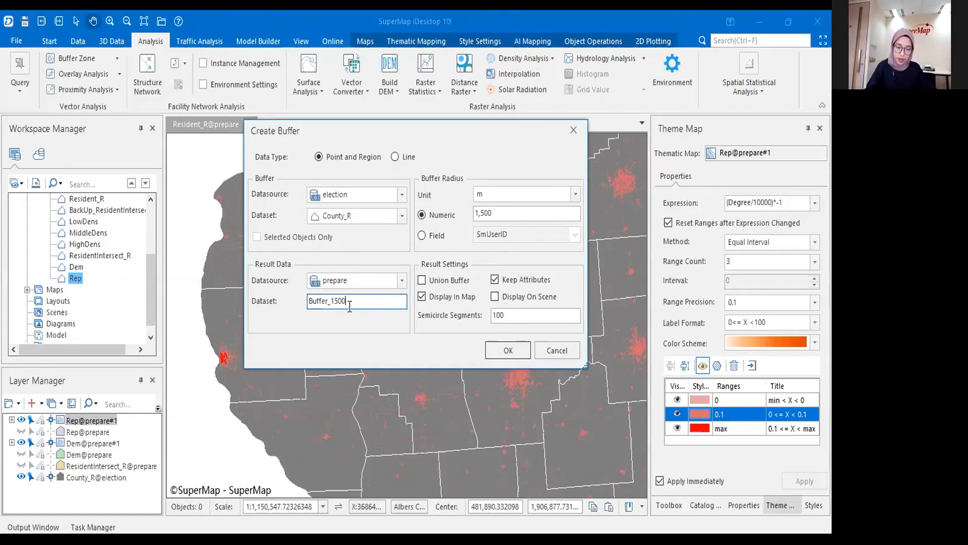
{"action": "left_click", "coordinate": [402, 280]}
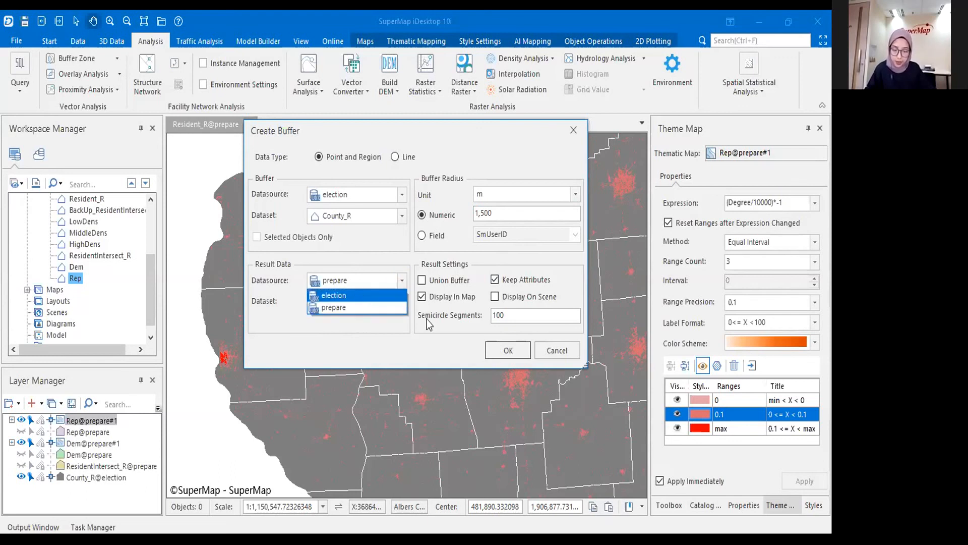
{"action": "left_click", "coordinate": [334, 295]}
{"action": "left_click", "coordinate": [508, 352]}
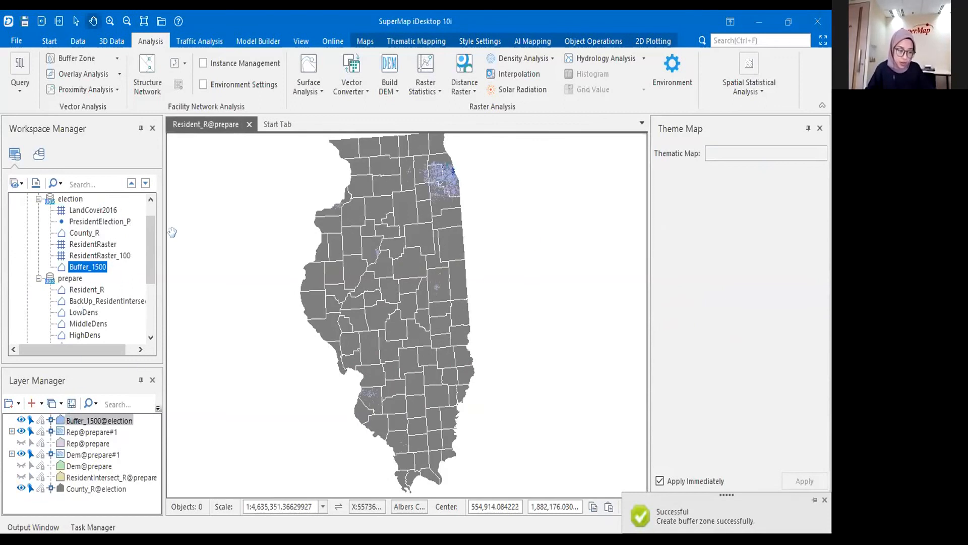
Step: Start another buffer analysis, choosing election's County_R instead of Buffer_1500 as the input dataset
{"action": "left_click", "coordinate": [94, 65]}
{"action": "left_click", "coordinate": [370, 217]}
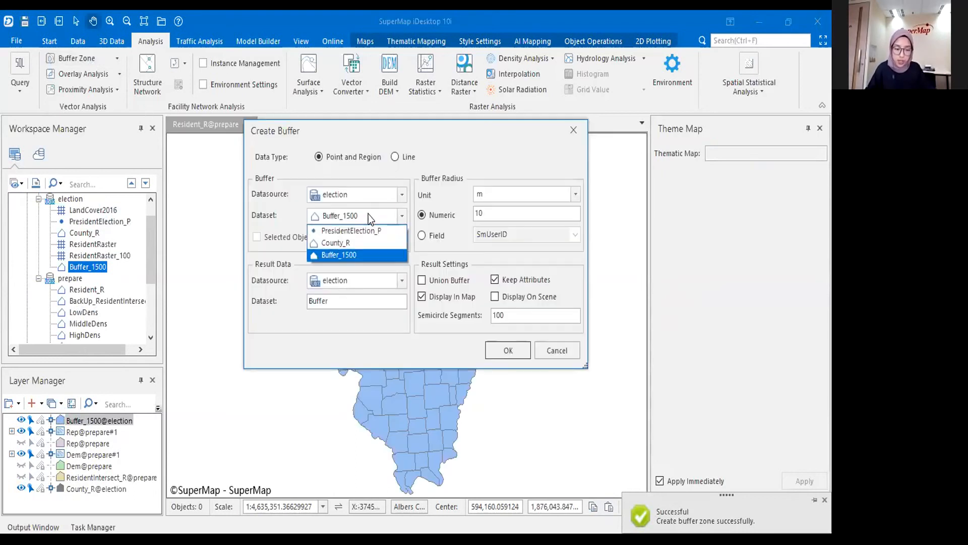
{"action": "left_click", "coordinate": [368, 216]}
{"action": "left_click", "coordinate": [364, 195]}
{"action": "left_click", "coordinate": [359, 213]}
{"action": "left_click", "coordinate": [359, 216]}
{"action": "left_click", "coordinate": [360, 247]}
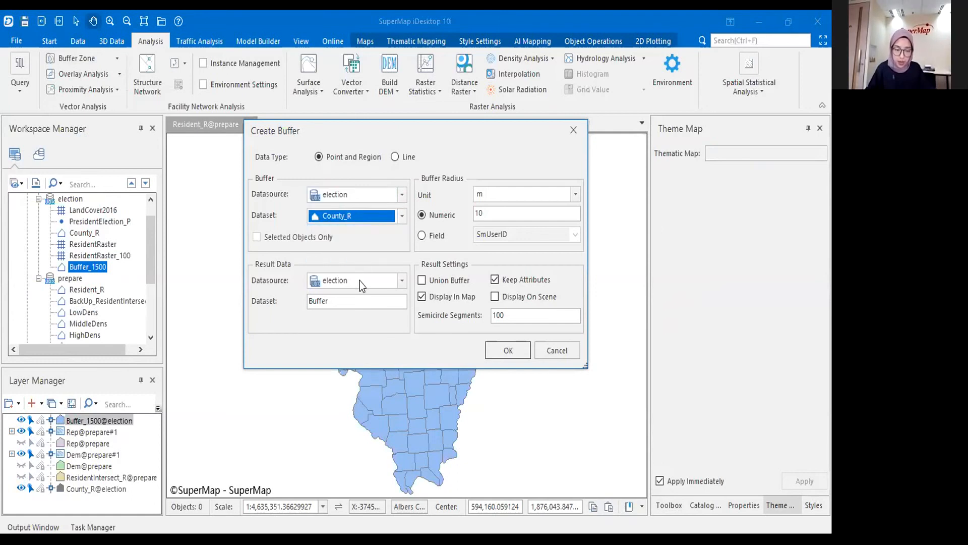
Step: Create the second county buffer with a radius of 3000 m and name the result dataset Buffer_3000
{"action": "double_click", "coordinate": [504, 220]}
{"action": "key", "text": "BackSpace"}
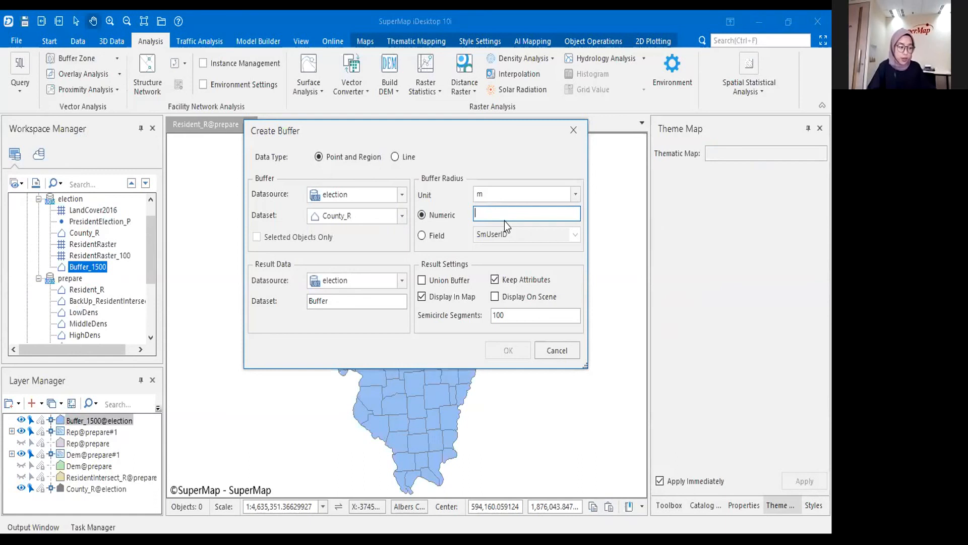
{"action": "type", "text": "3000"}
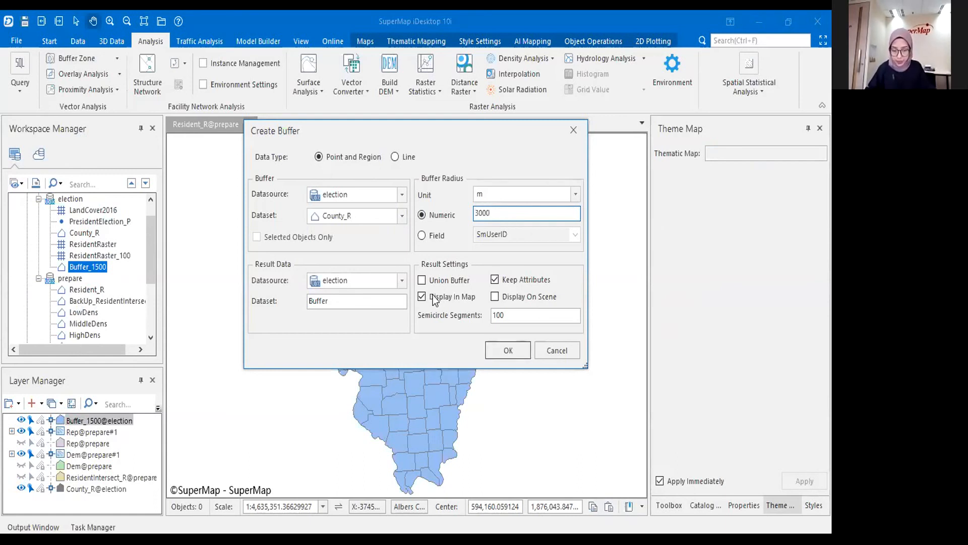
{"action": "left_click", "coordinate": [374, 299]}
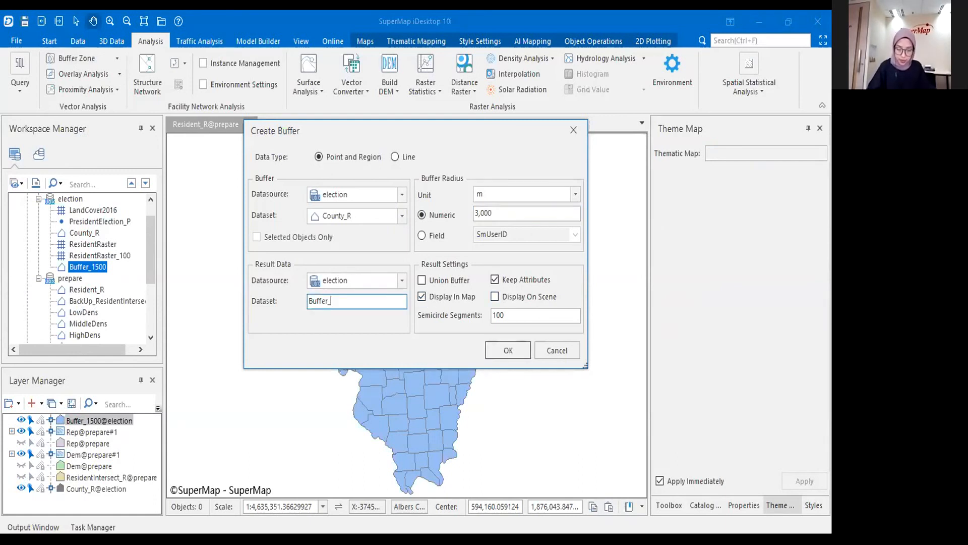
{"action": "type", "text": "_3000"}
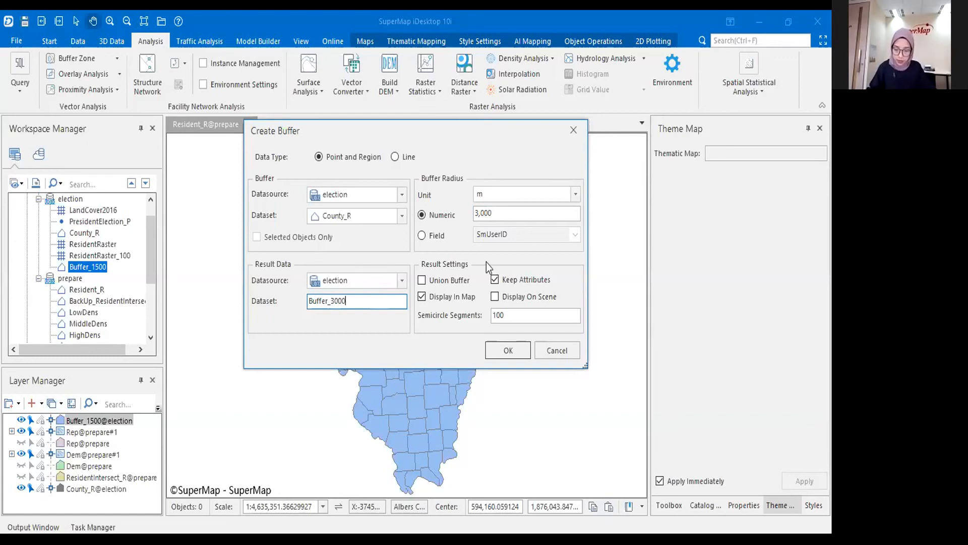
{"action": "left_click", "coordinate": [505, 352]}
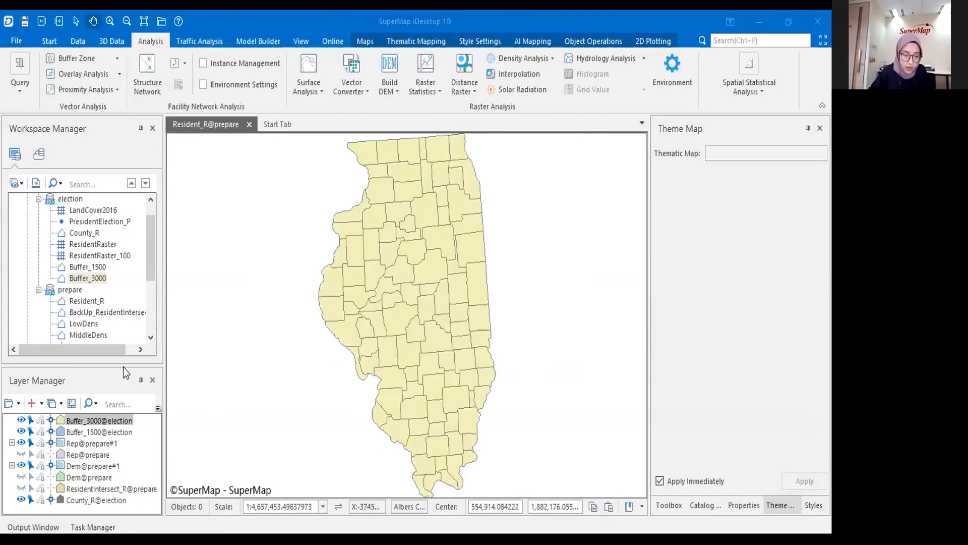
Step: Move both buffer layers below County_R in the layer order, with Buffer_3000 beneath Buffer_1500
{"action": "left_click_drag", "start_coordinate": [126, 363], "coordinate": [126, 318]}
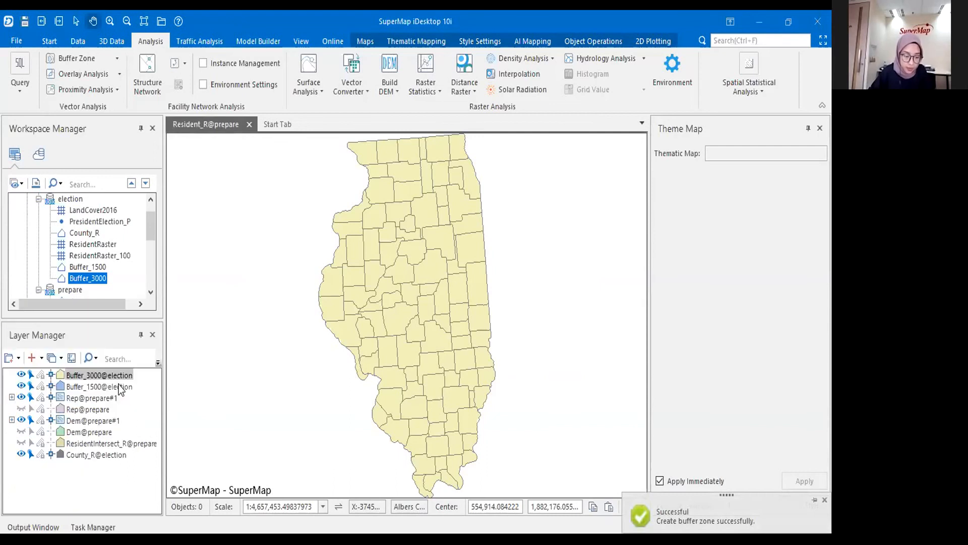
{"action": "left_click_drag", "start_coordinate": [112, 387], "coordinate": [104, 462]}
{"action": "left_click", "coordinate": [100, 376]}
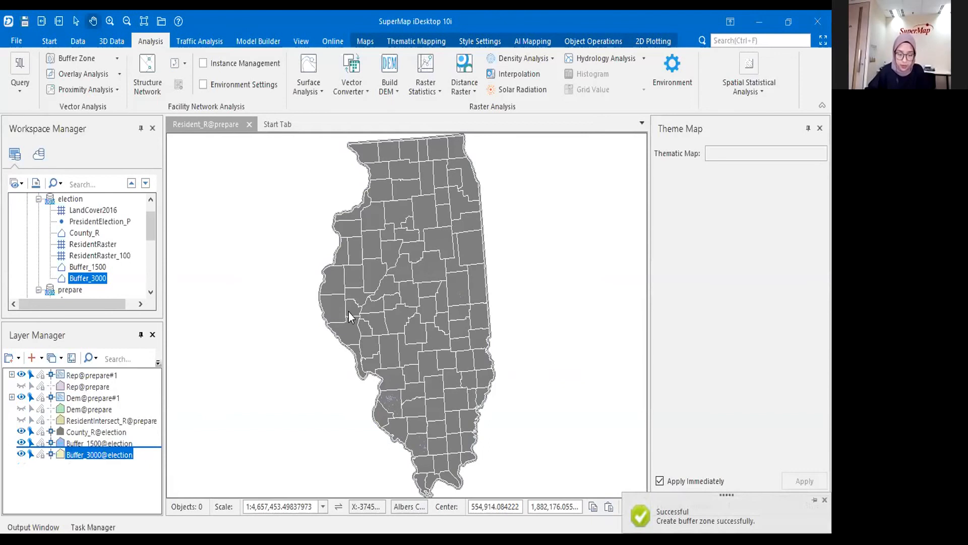
Step: Remove the outline of the Buffer_1500 layer by setting its line style to NULL
{"action": "scroll", "coordinate": [318, 320], "scroll_direction": "up", "scroll_amount": 1}
{"action": "left_click", "coordinate": [93, 446]}
{"action": "double_click", "coordinate": [93, 446]}
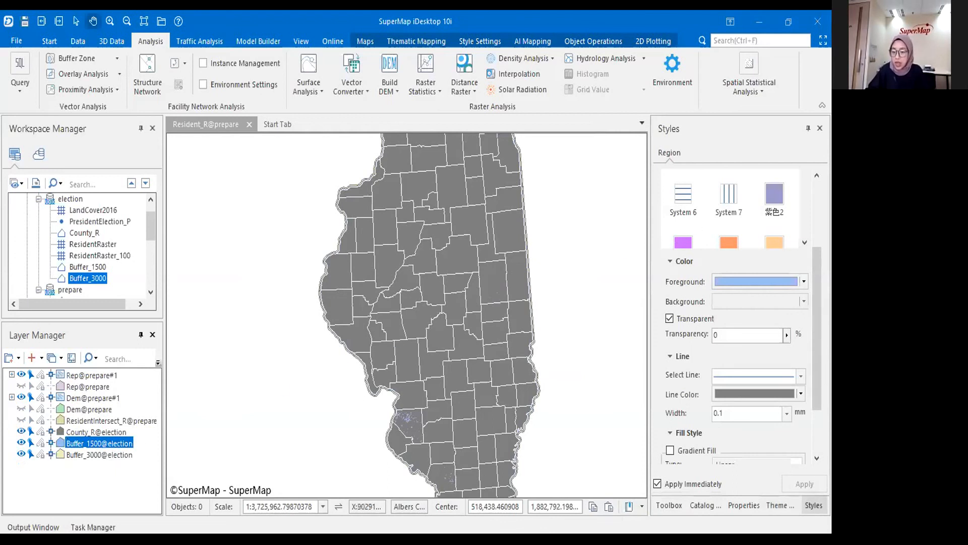
{"action": "left_click", "coordinate": [775, 378]}
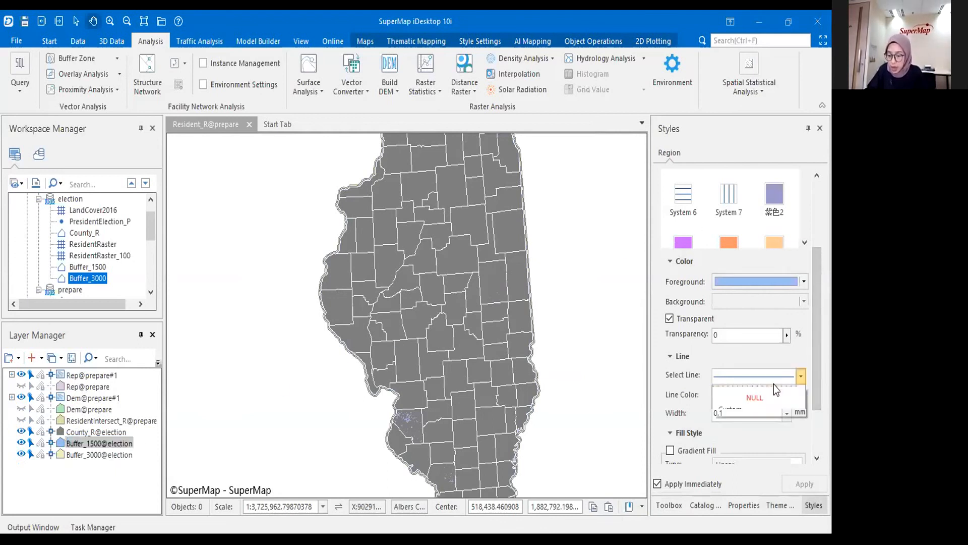
{"action": "left_click", "coordinate": [759, 447]}
Step: Set the foreground fill of the Buffer_1500 layer to light tan
{"action": "left_click", "coordinate": [792, 282]}
{"action": "left_click", "coordinate": [728, 305]}
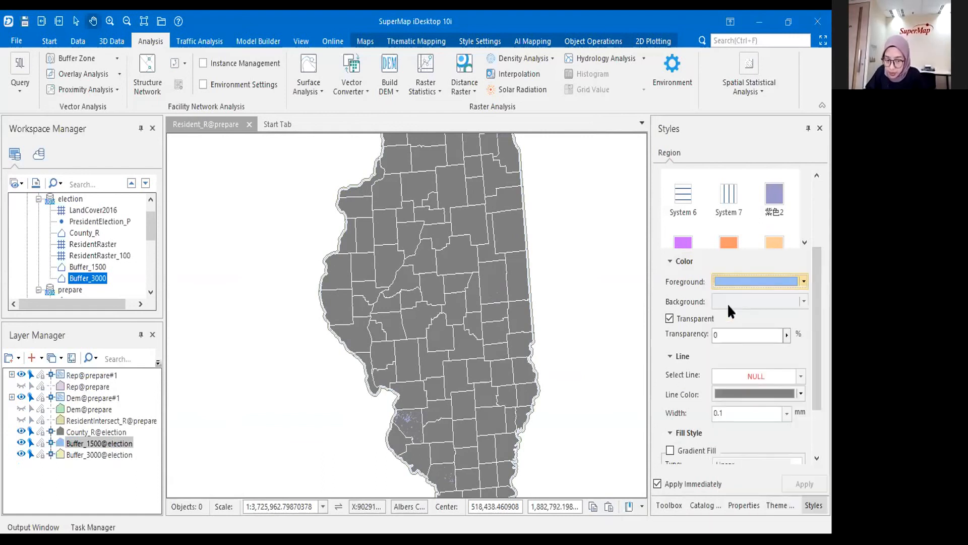
{"action": "left_click", "coordinate": [731, 304]}
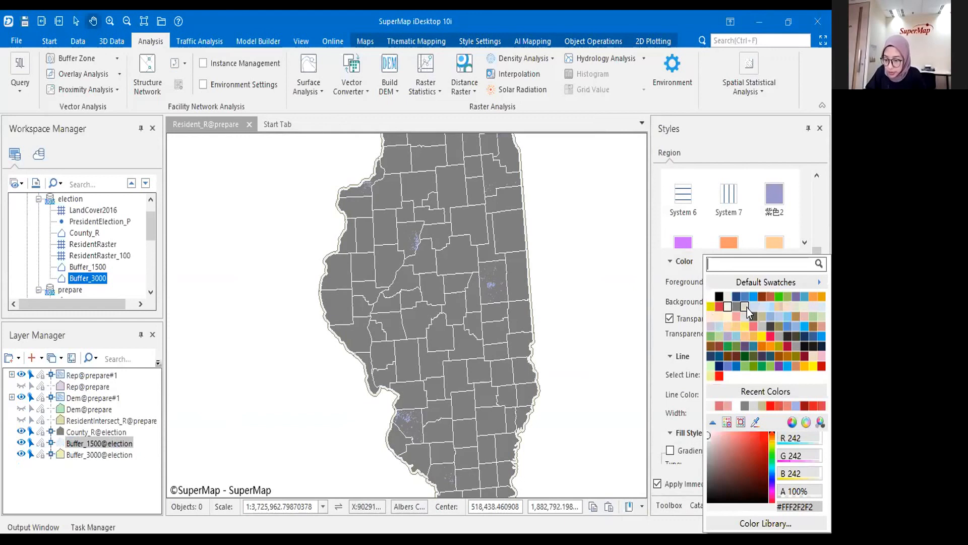
{"action": "left_click", "coordinate": [746, 307]}
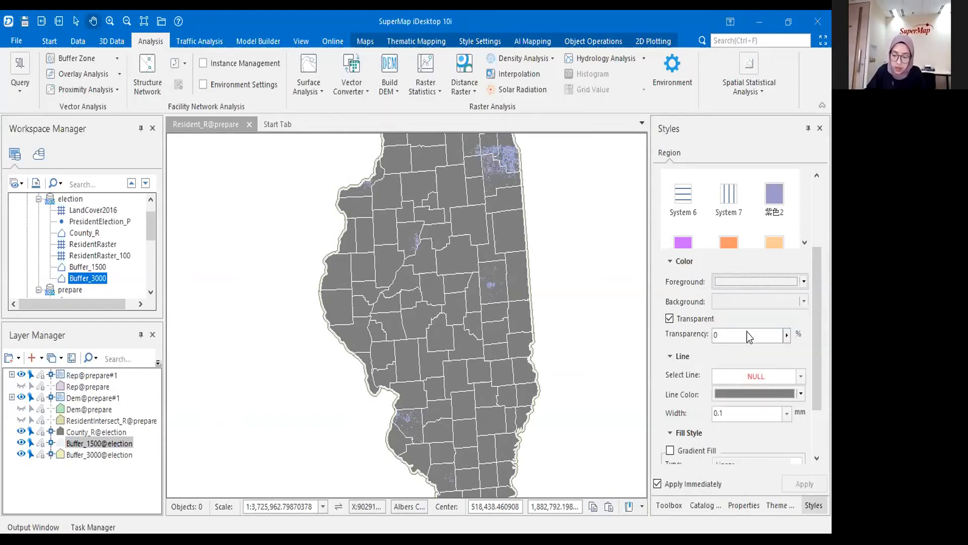
Step: Set the foreground fill of the Buffer_3000 layer to light green, #D7E3BC
{"action": "left_click", "coordinate": [99, 455]}
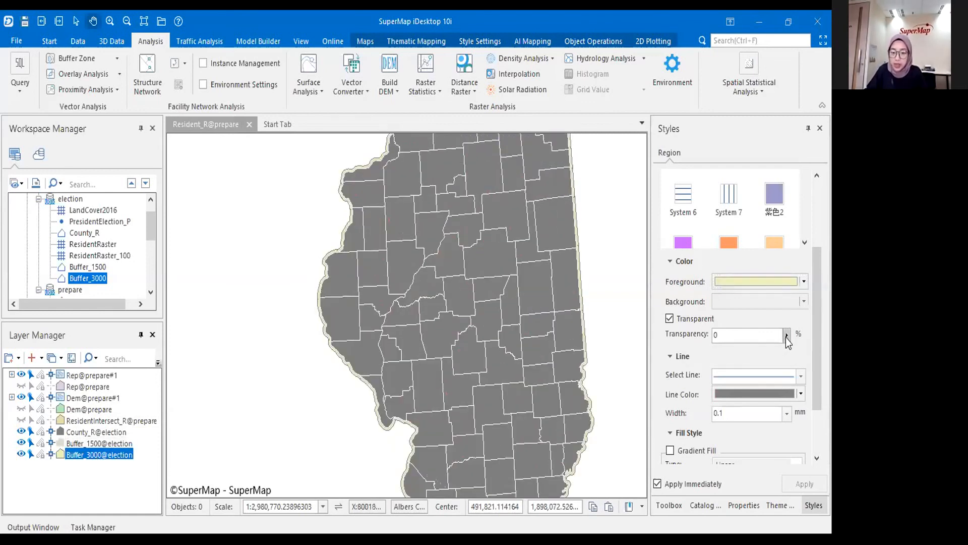
{"action": "left_click", "coordinate": [788, 281]}
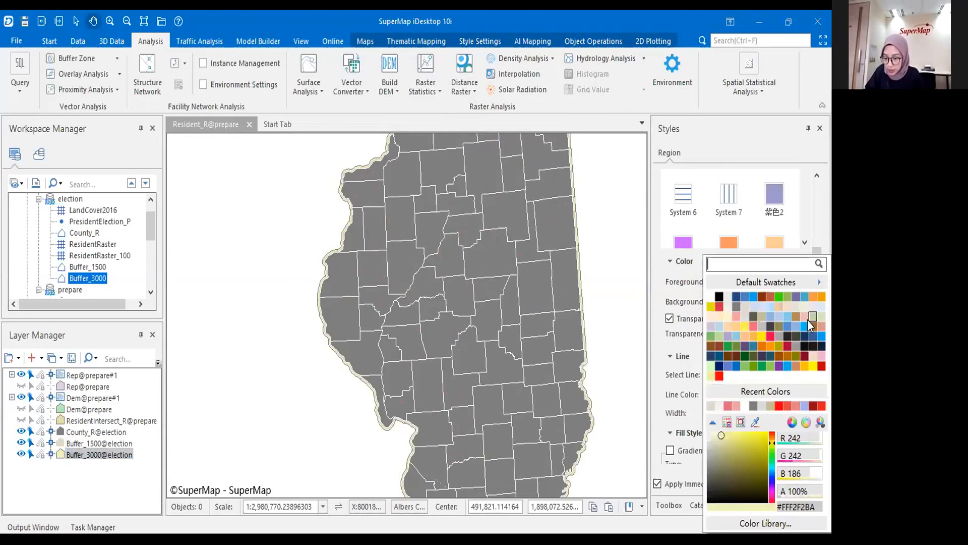
{"action": "left_click", "coordinate": [821, 316]}
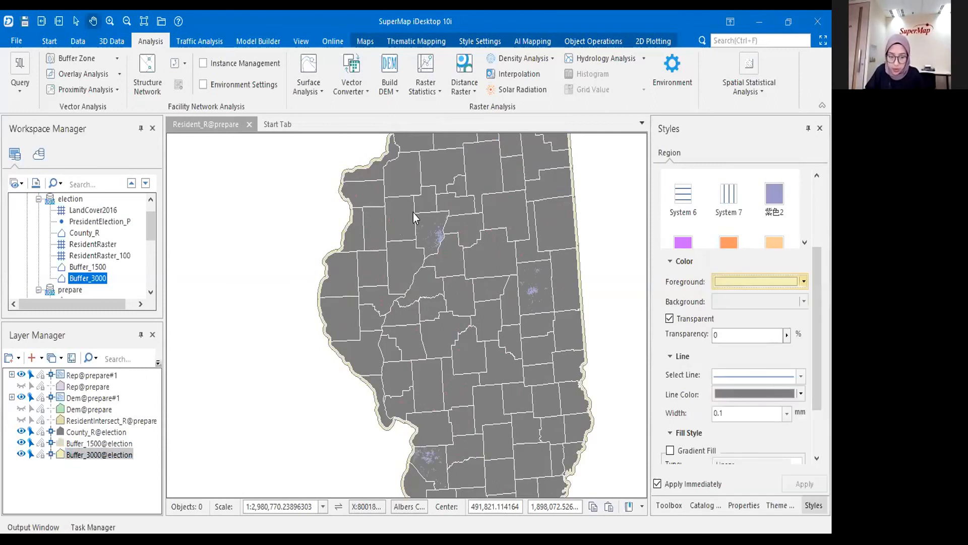
Step: Set the foreground fill of the Buffer_3000 layer to off-white and remove its outline with the NULL line style
{"action": "scroll", "coordinate": [320, 232], "scroll_direction": "up", "scroll_amount": 5}
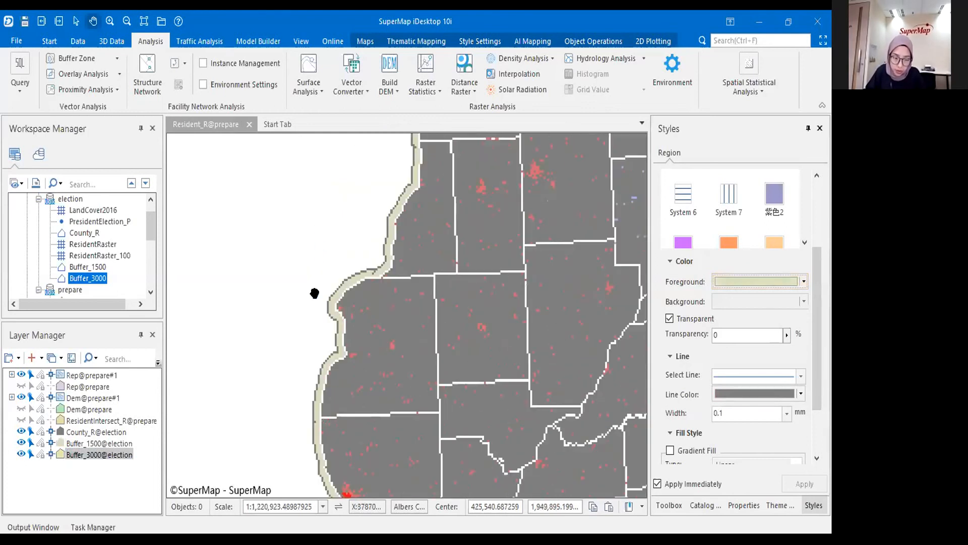
{"action": "scroll", "coordinate": [430, 343], "scroll_direction": "up", "scroll_amount": 2}
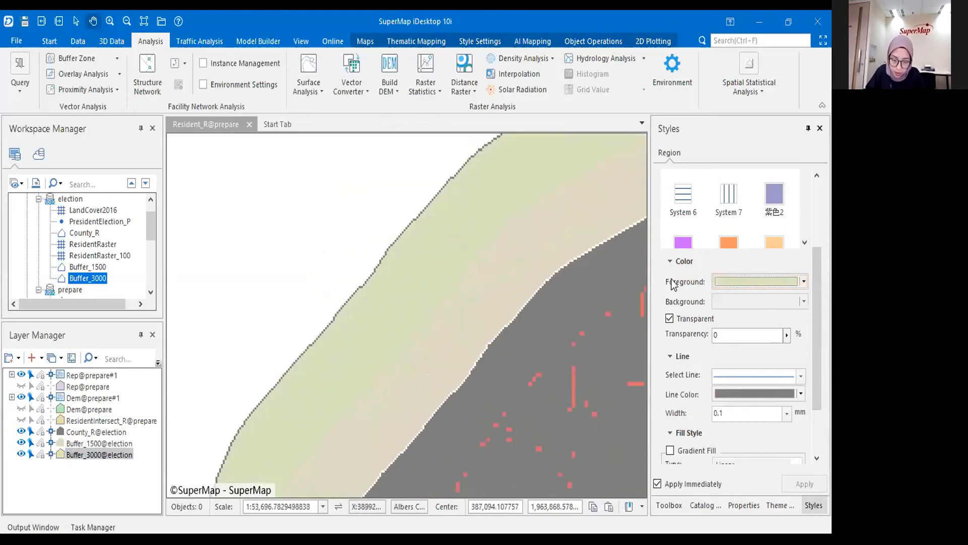
{"action": "left_click", "coordinate": [735, 282]}
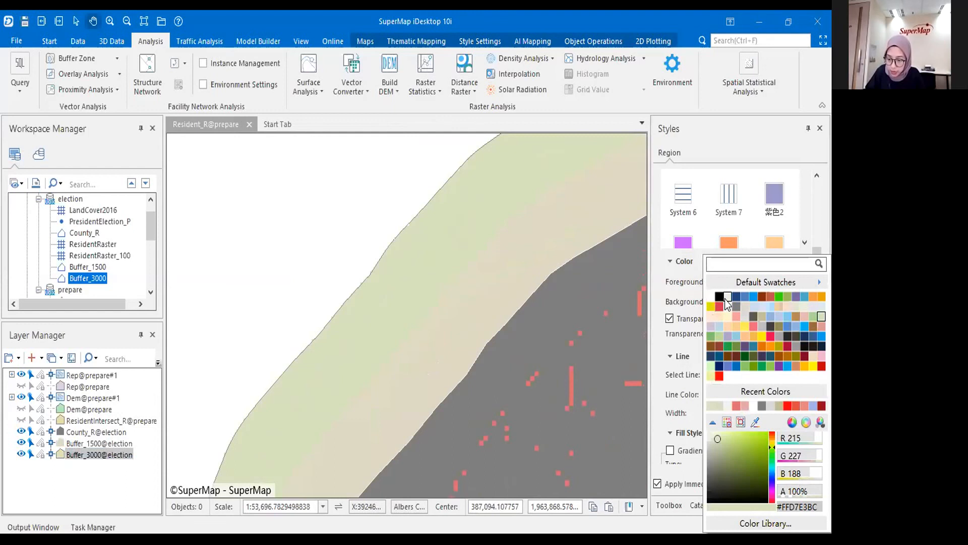
{"action": "left_click", "coordinate": [728, 315]}
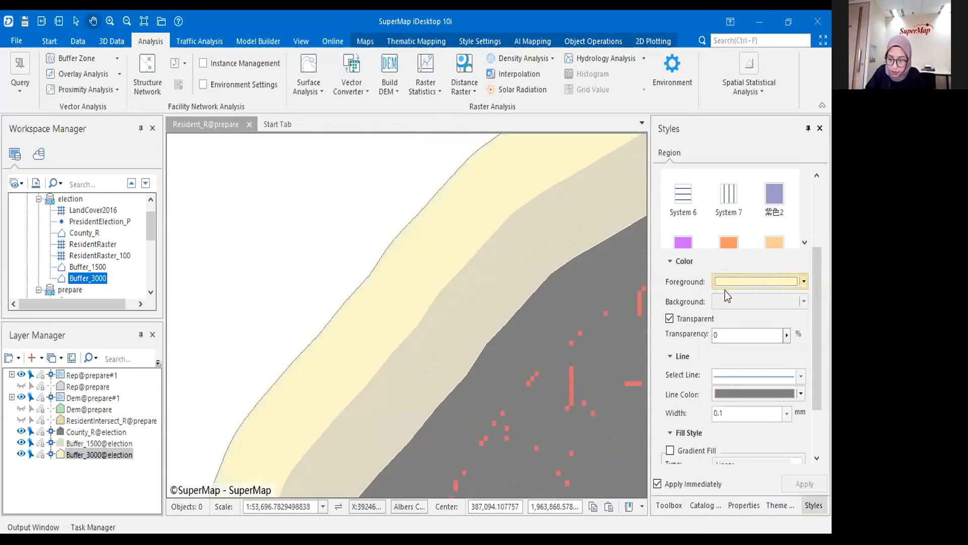
{"action": "left_click", "coordinate": [725, 290]}
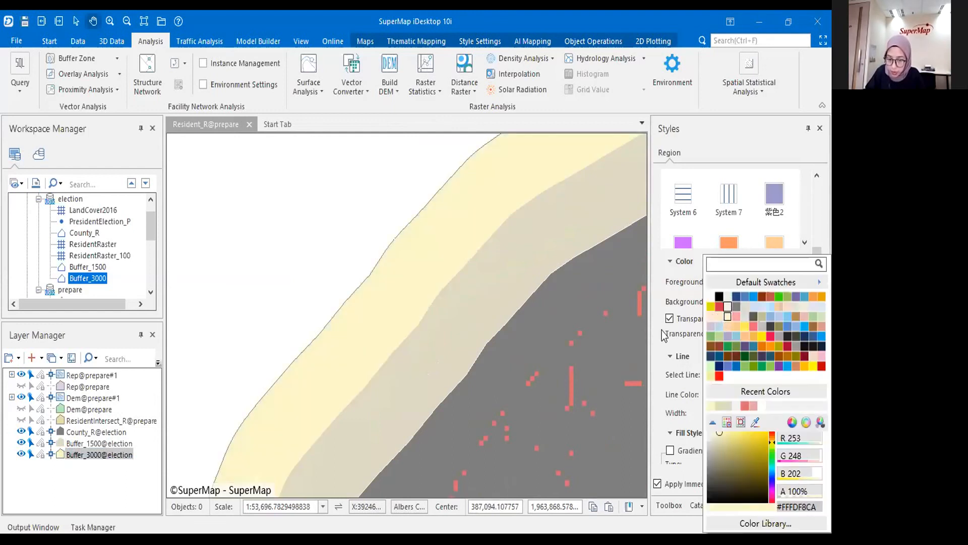
{"action": "left_click", "coordinate": [728, 316]}
{"action": "left_click", "coordinate": [765, 379]}
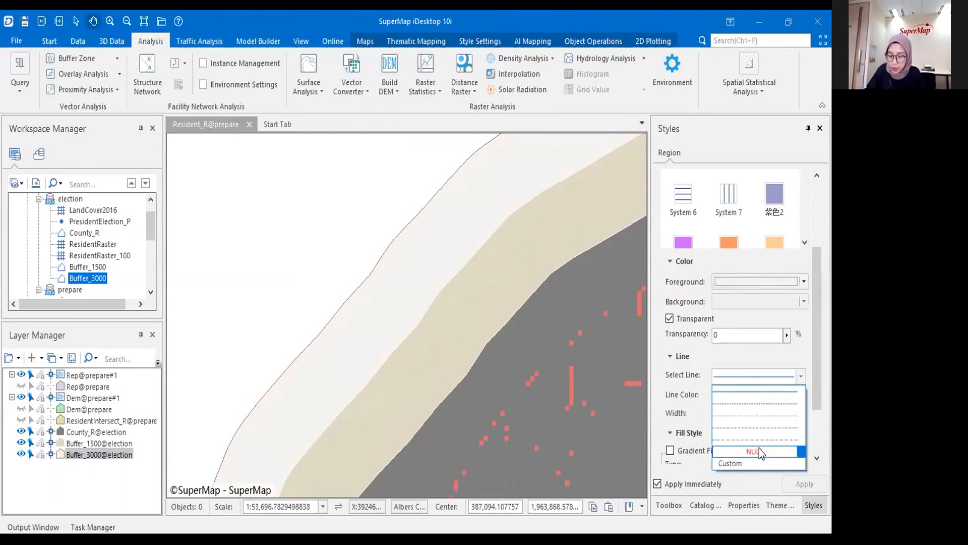
{"action": "left_click", "coordinate": [758, 449]}
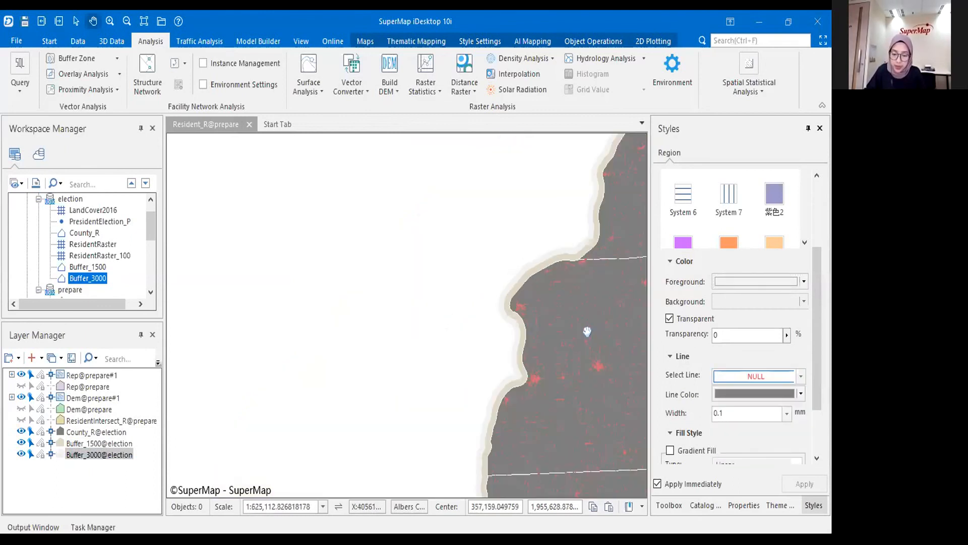
Step: Examine the styled buffer bands along the western state border and the red and blue ranges across the Illinois counties
{"action": "left_click_drag", "start_coordinate": [586, 331], "coordinate": [493, 296]}
{"action": "scroll", "coordinate": [493, 301], "scroll_direction": "down", "scroll_amount": 2}
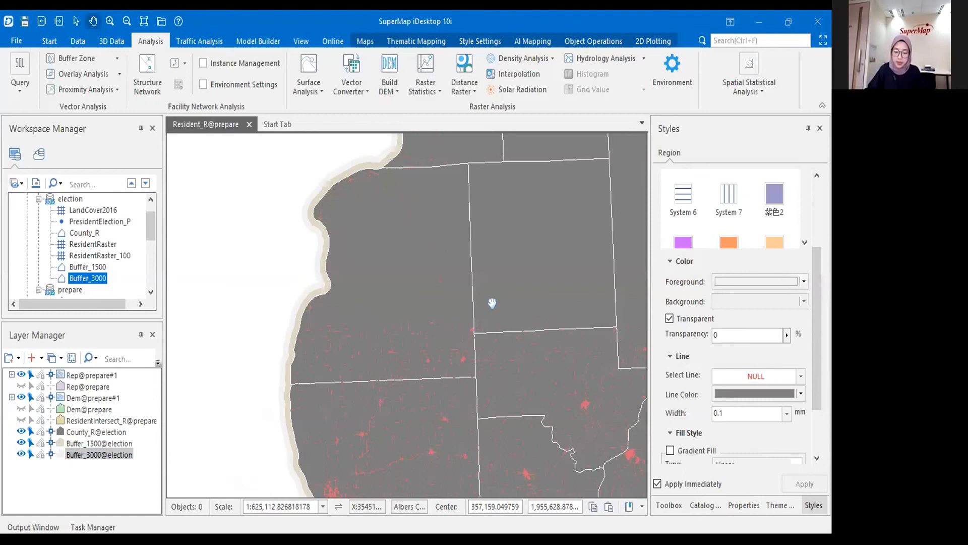
{"action": "scroll", "coordinate": [573, 287], "scroll_direction": "down", "scroll_amount": 1}
{"action": "left_click_drag", "start_coordinate": [385, 314], "coordinate": [193, 315]}
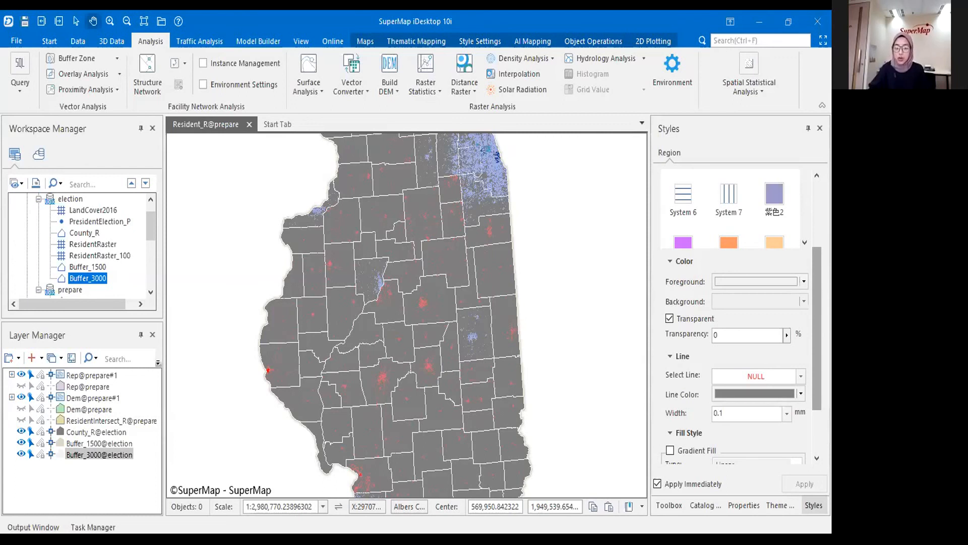
{"action": "left_click_drag", "start_coordinate": [375, 290], "coordinate": [438, 394]}
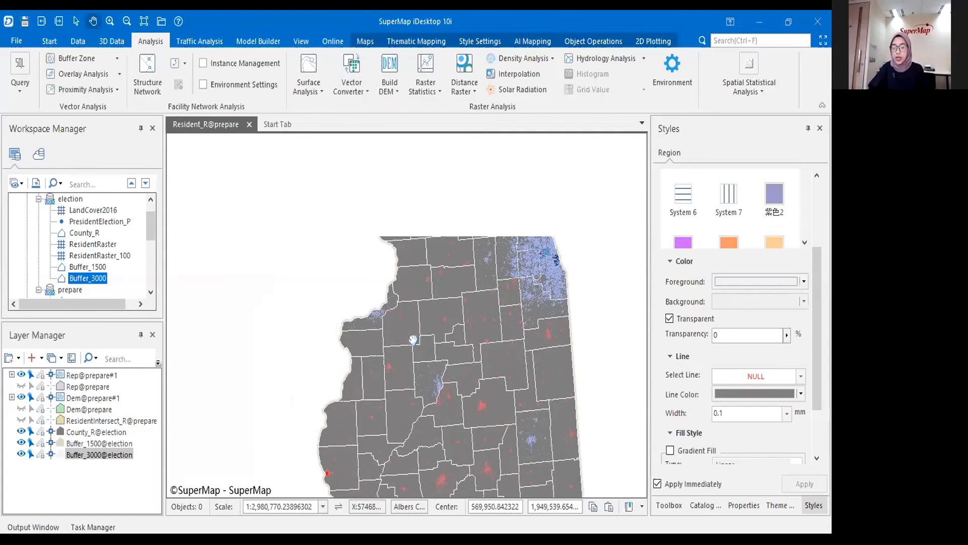
{"action": "left_click_drag", "start_coordinate": [560, 357], "coordinate": [517, 240]}
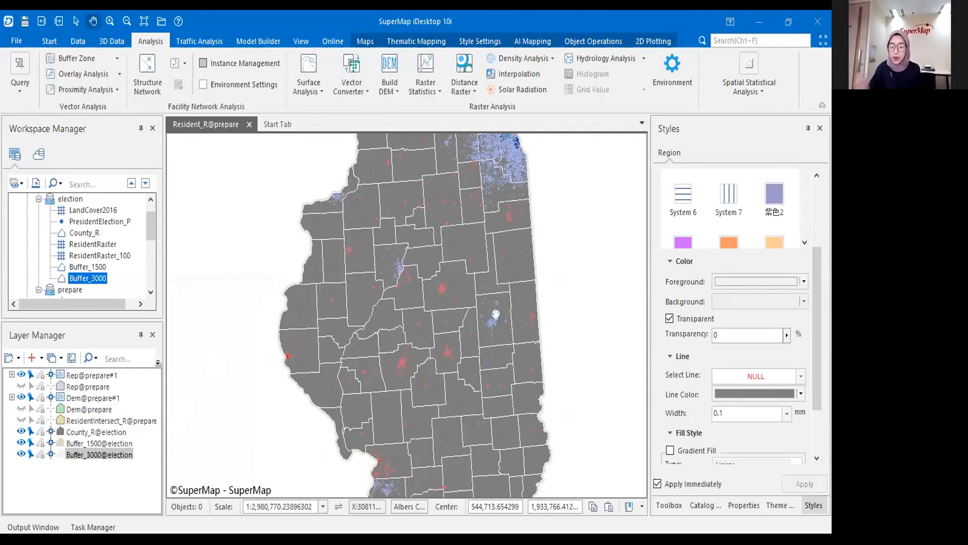
{"action": "scroll", "coordinate": [497, 312], "scroll_direction": "up", "scroll_amount": 3}
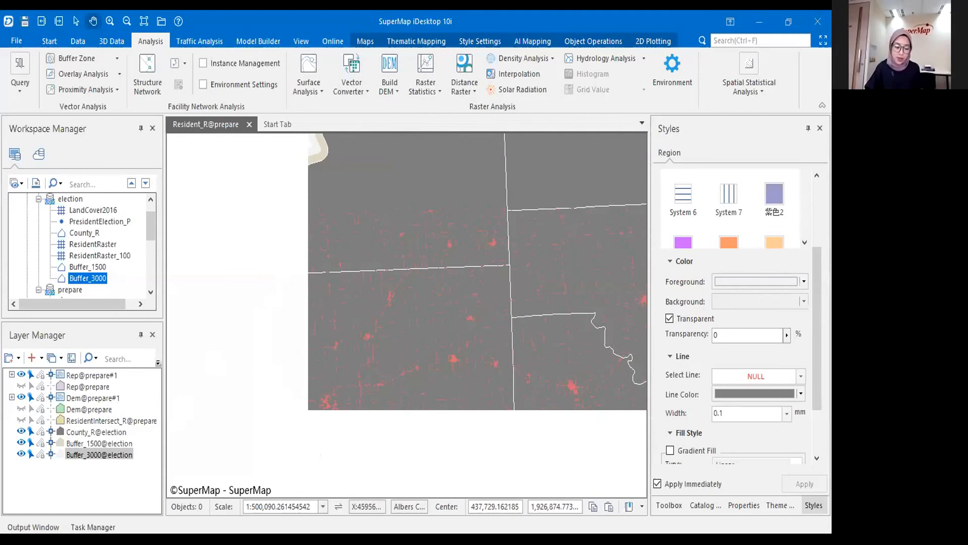
{"action": "left_click_drag", "start_coordinate": [489, 308], "coordinate": [502, 197]}
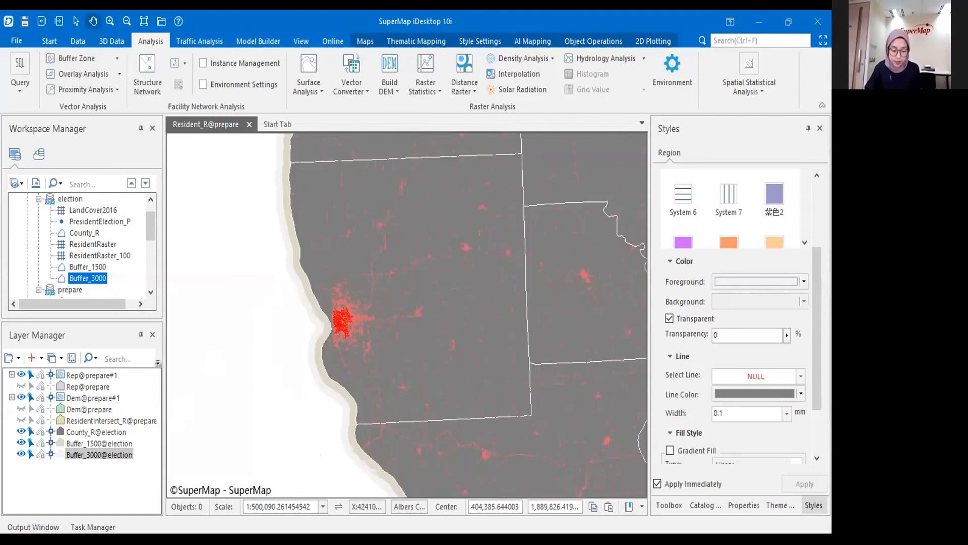
{"action": "key", "text": "alt+Tab"}
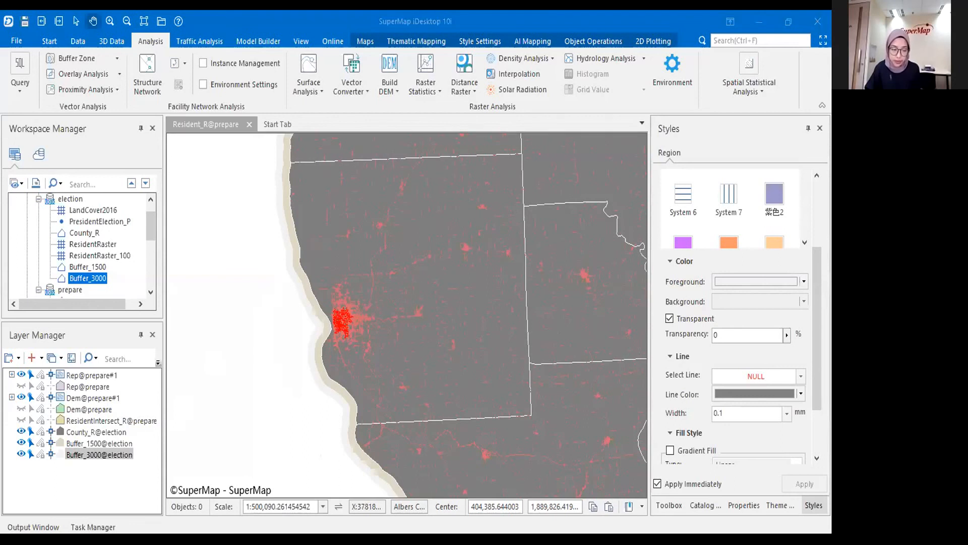